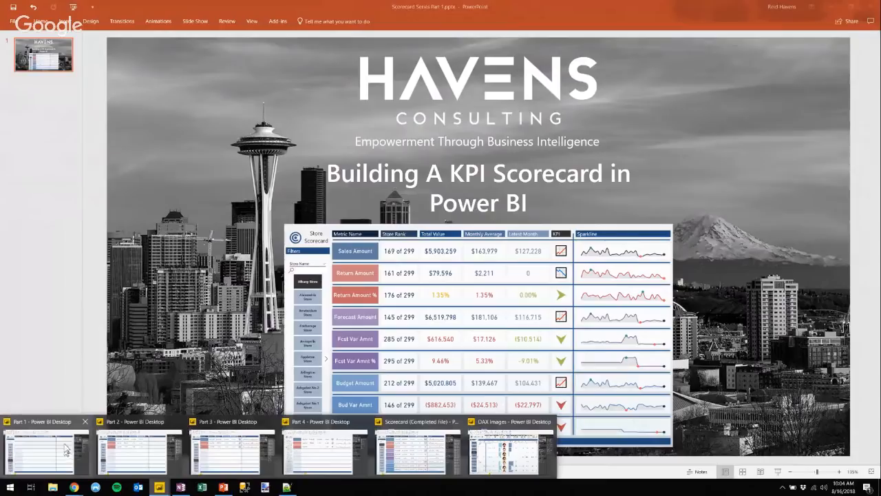
Step: Switch to the Scorecard (Completed File) report in Power BI Desktop and filter it to the Alexandria, Amsterdam and Anchorage stores in turn
{"action": "left_click", "coordinate": [403, 448]}
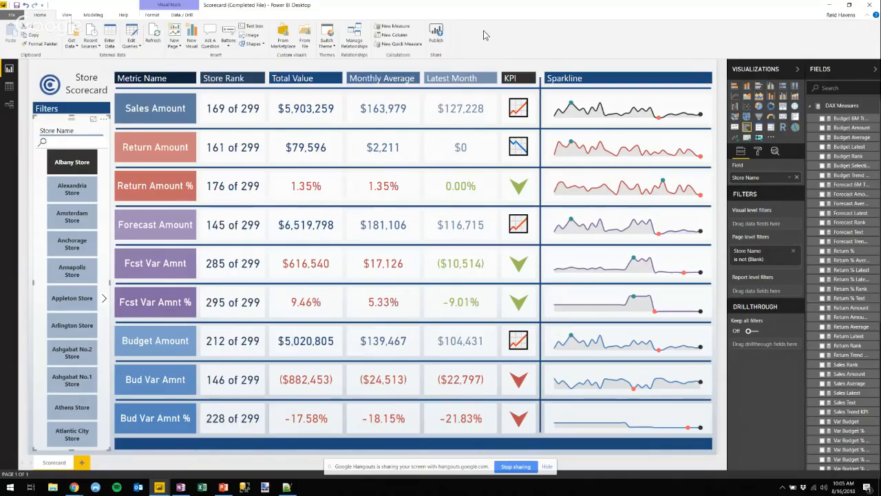
{"action": "left_click", "coordinate": [74, 185]}
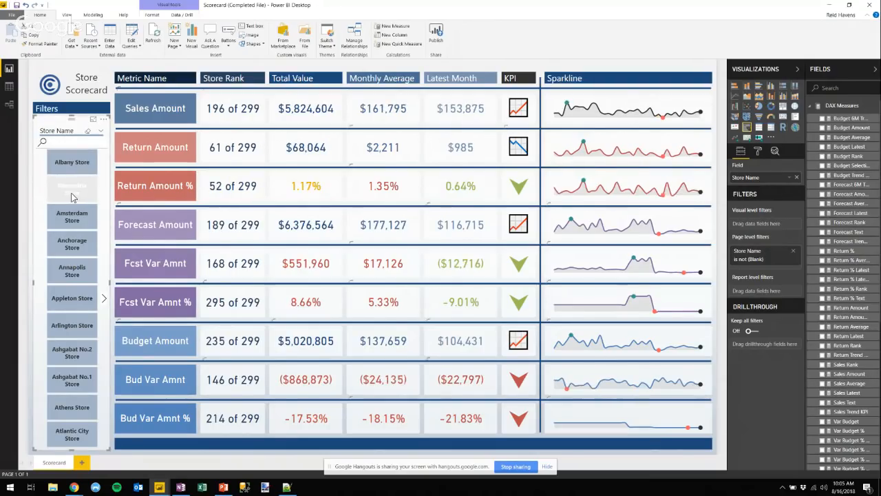
{"action": "left_click", "coordinate": [71, 220]}
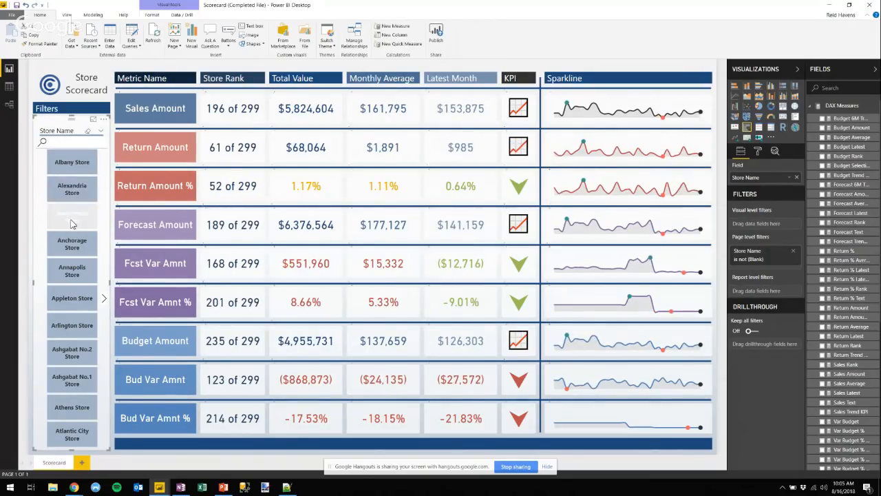
{"action": "left_click", "coordinate": [66, 242]}
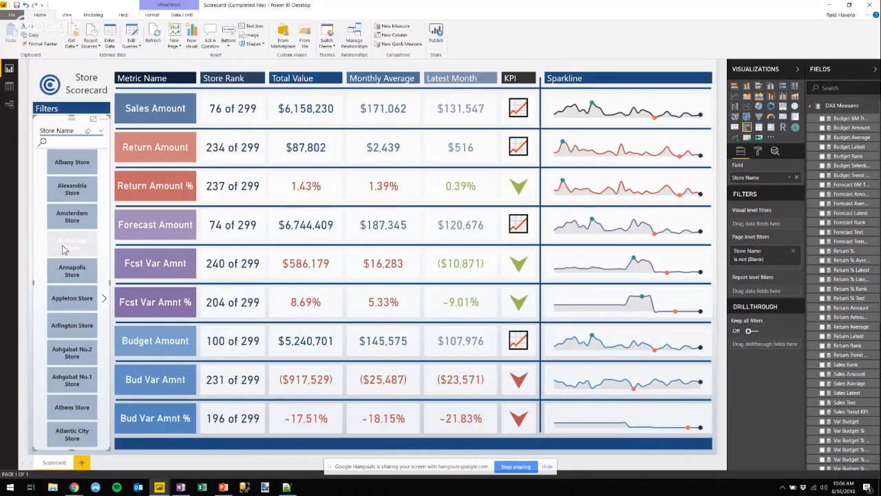
{"action": "left_click", "coordinate": [64, 245]}
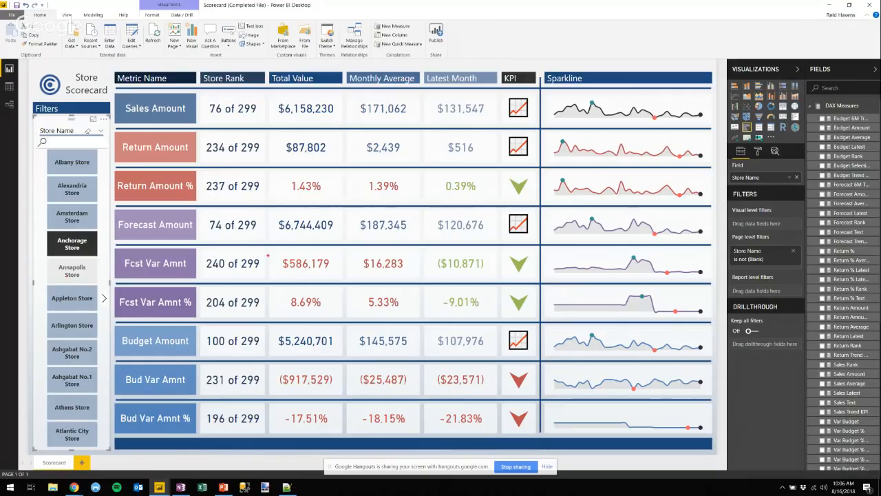
Step: Outline the Return Amount % figures and the Sparkline column with red annotation boxes and clear the annotations
{"action": "left_click_drag", "start_coordinate": [267, 166], "coordinate": [540, 211]}
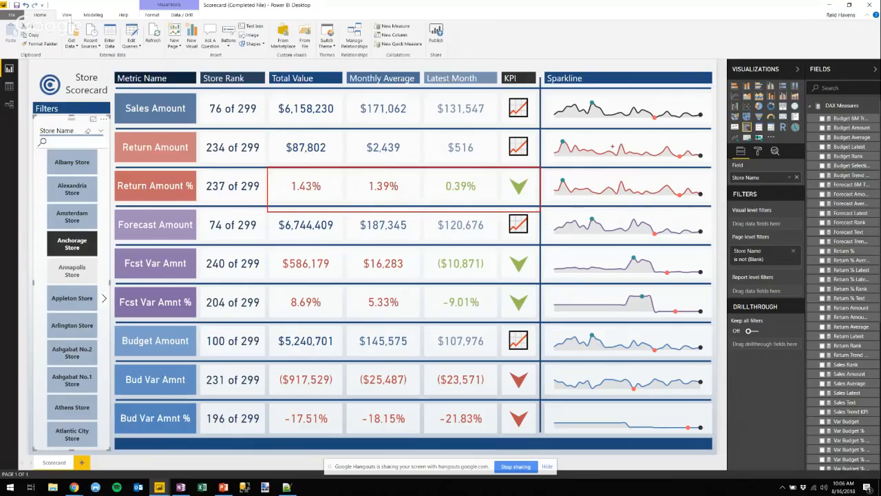
{"action": "mouse_move", "coordinate": [541, 84]}
{"action": "left_mouse_down"}
{"action": "mouse_move", "coordinate": [667, 385]}
{"action": "mouse_move", "coordinate": [716, 454]}
{"action": "mouse_move", "coordinate": [714, 445]}
{"action": "left_mouse_up"}
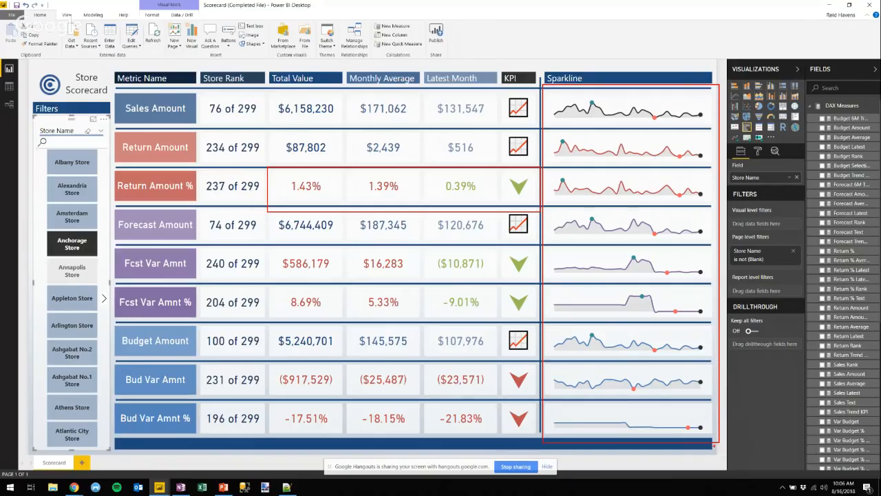
{"action": "key", "text": "Escape"}
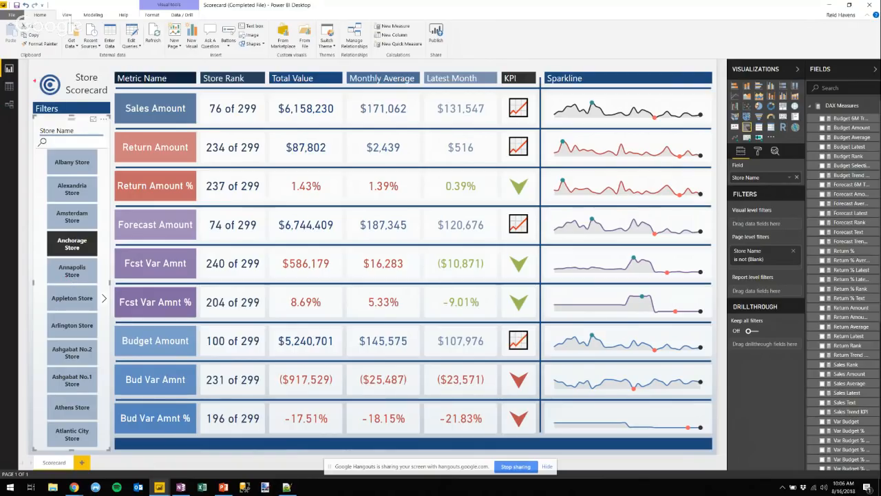
Step: Outline the full Sales Amount and Return Amount rows with red annotation boxes and clear the annotations
{"action": "mouse_move", "coordinate": [114, 86]}
{"action": "left_mouse_down"}
{"action": "mouse_move", "coordinate": [587, 149]}
{"action": "mouse_move", "coordinate": [716, 141]}
{"action": "mouse_move", "coordinate": [720, 125]}
{"action": "left_mouse_up"}
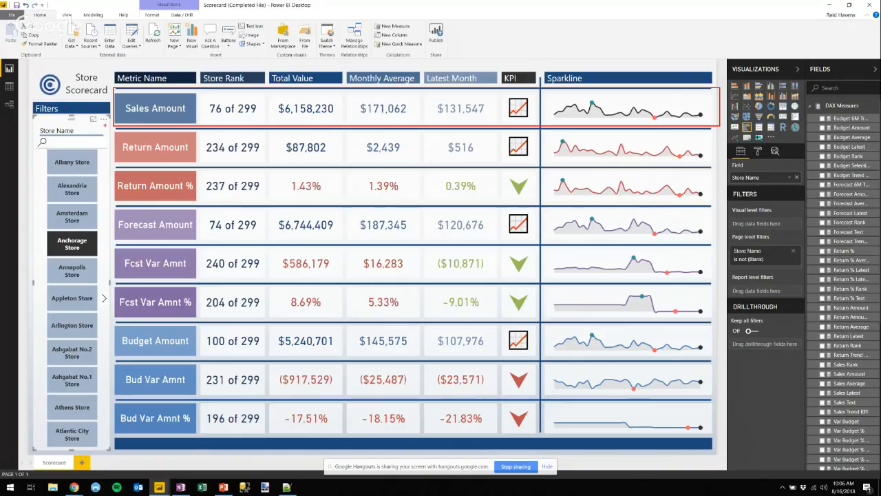
{"action": "mouse_move", "coordinate": [111, 125]}
{"action": "left_mouse_down"}
{"action": "mouse_move", "coordinate": [496, 192]}
{"action": "mouse_move", "coordinate": [652, 164]}
{"action": "mouse_move", "coordinate": [712, 164]}
{"action": "left_mouse_up"}
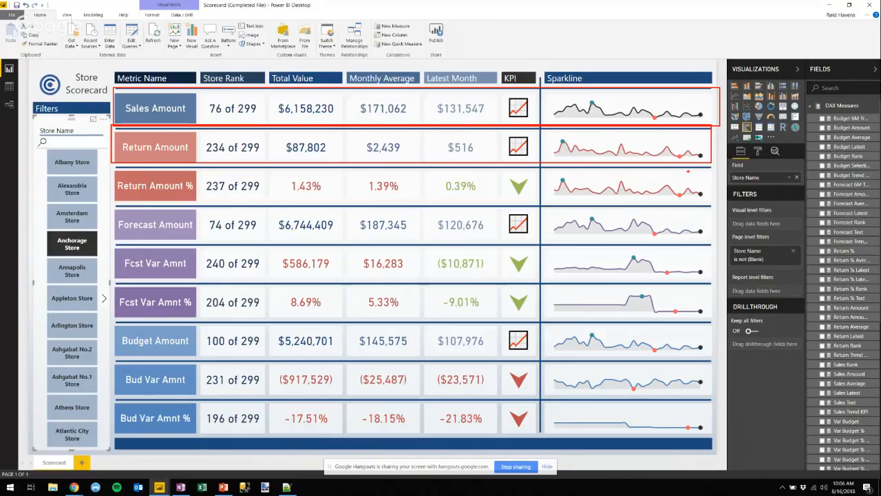
{"action": "key", "text": "ctrl"}
{"action": "key", "text": "Escape"}
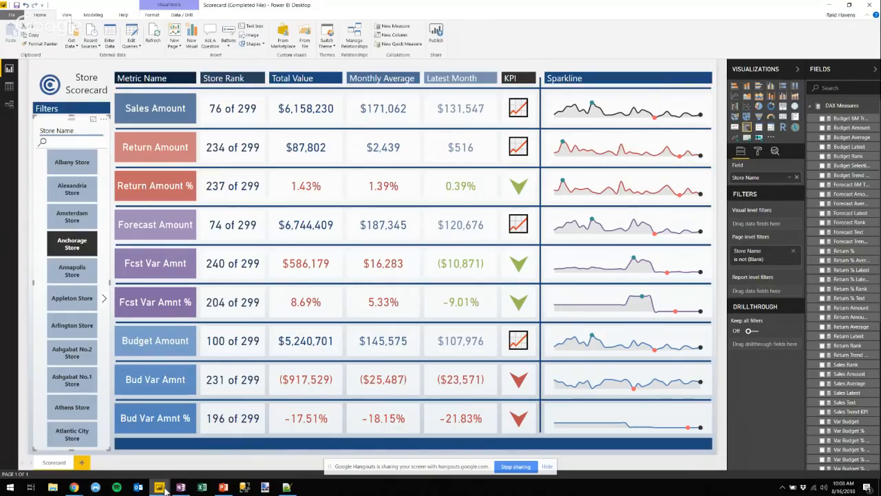
Step: Switch to the Part 1 report's What I Teach page and temporarily outline the Sales Amount row and the Return Amount % figures
{"action": "mouse_move", "coordinate": [159, 487]}
{"action": "left_click", "coordinate": [56, 449]}
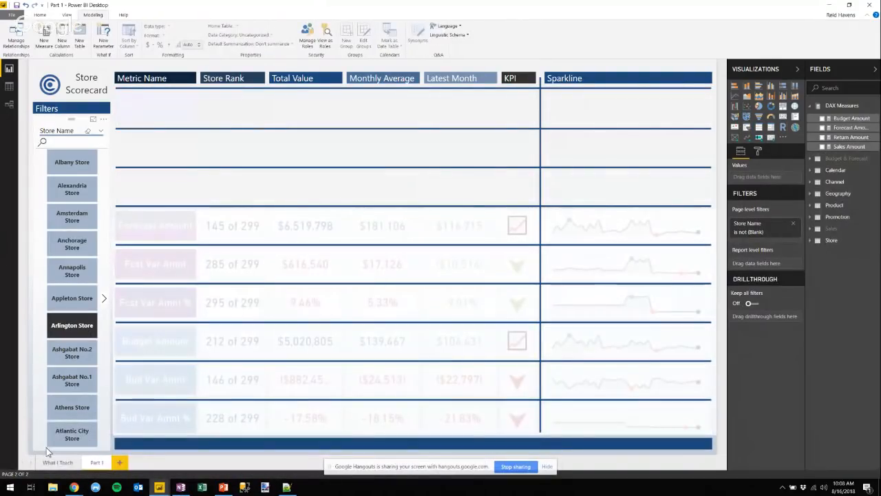
{"action": "left_click", "coordinate": [57, 462]}
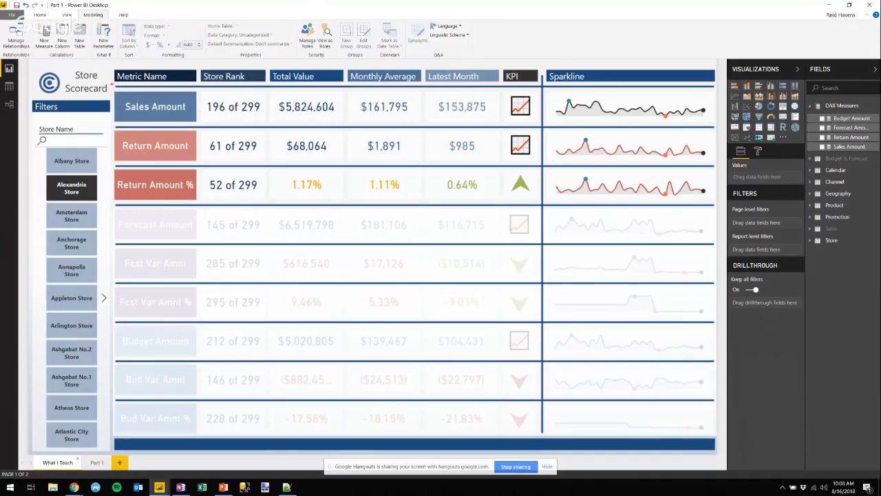
{"action": "left_click_drag", "start_coordinate": [114, 84], "coordinate": [718, 125]}
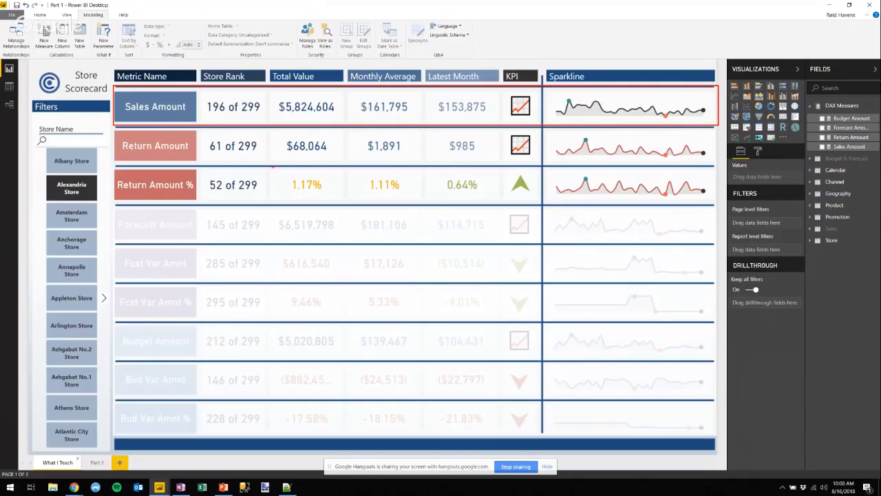
{"action": "mouse_move", "coordinate": [266, 167]}
{"action": "left_mouse_down"}
{"action": "mouse_move", "coordinate": [518, 197]}
{"action": "mouse_move", "coordinate": [716, 202]}
{"action": "left_mouse_up"}
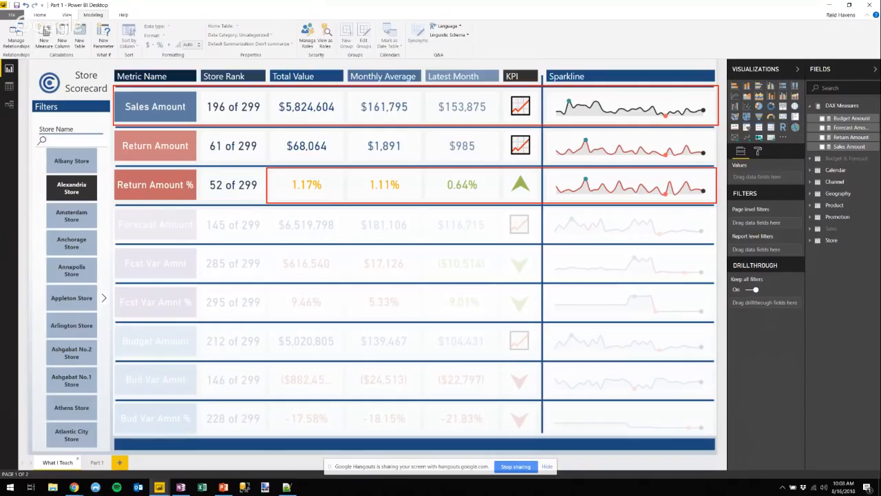
{"action": "key", "text": "Escape"}
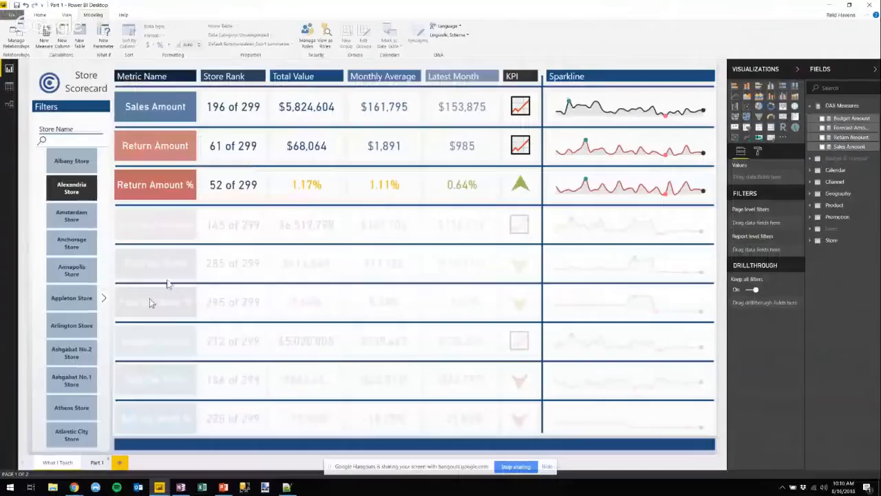
Step: Insert an empty card visual on the Part 1 report page
{"action": "left_click", "coordinate": [102, 462]}
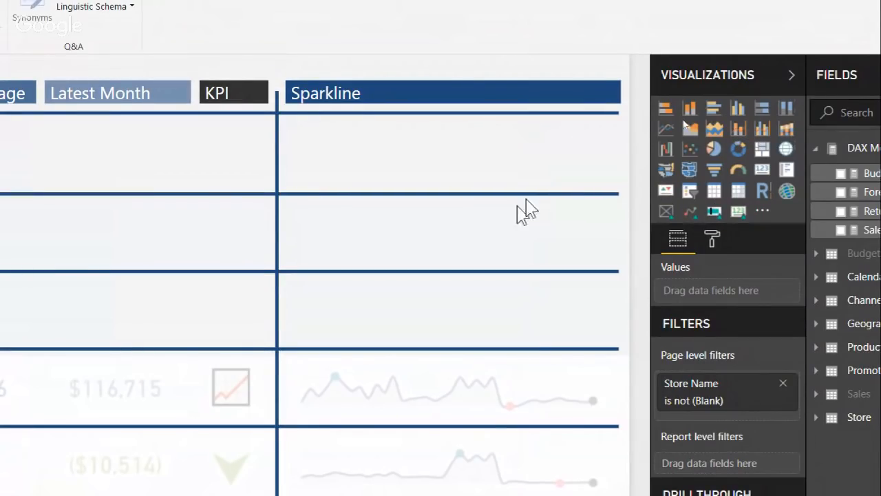
{"action": "left_click", "coordinate": [762, 170]}
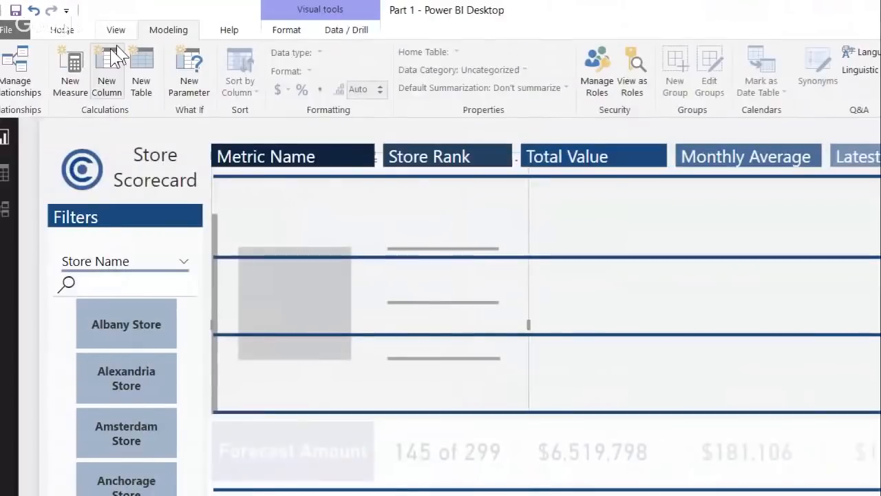
Step: Turn on Snap Objects to Grid and shrink the card to fit the first row under the Metric Name header
{"action": "left_click", "coordinate": [115, 29]}
{"action": "left_click", "coordinate": [96, 71]}
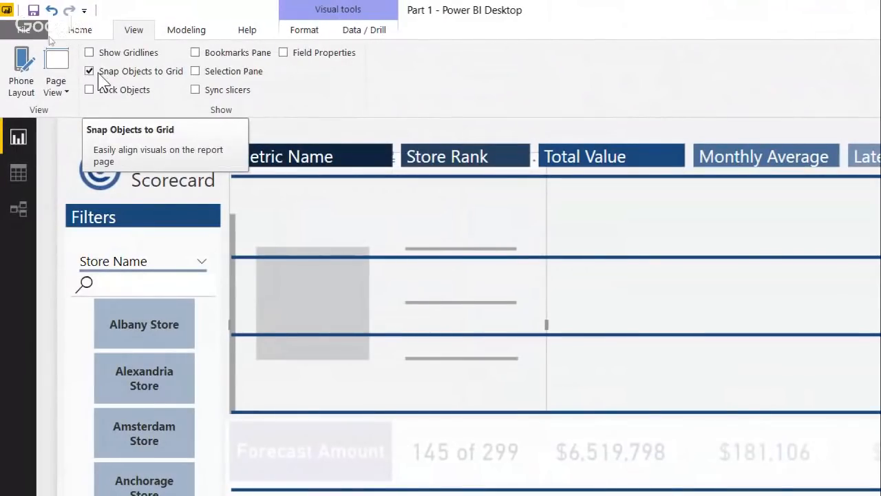
{"action": "left_click", "coordinate": [104, 79]}
{"action": "left_click", "coordinate": [103, 71]}
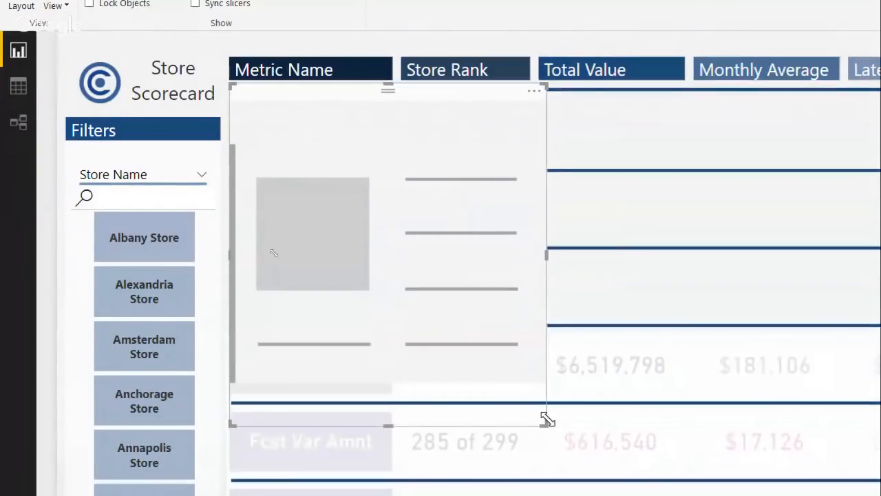
{"action": "left_click_drag", "start_coordinate": [547, 418], "coordinate": [399, 167]}
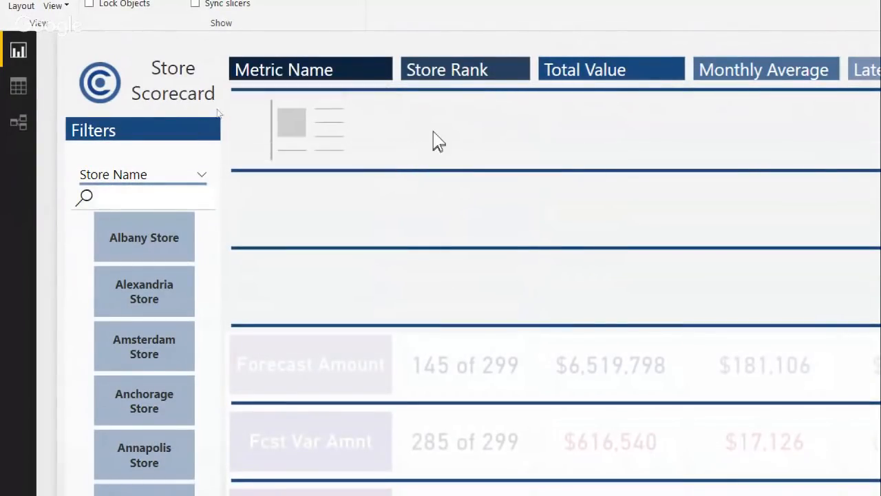
{"action": "left_click", "coordinate": [333, 132]}
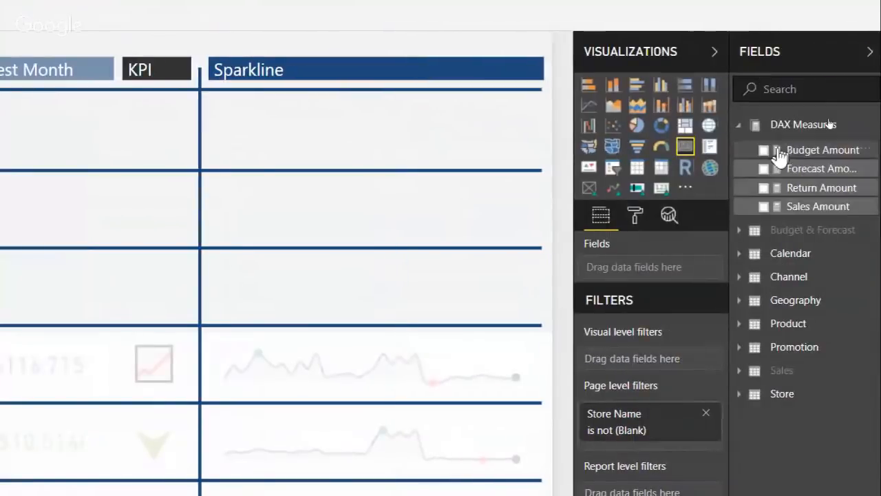
Step: Create the measure Sales Amount Text = "Sales Amount" in the DAX Measures table
{"action": "right_click", "coordinate": [795, 131]}
{"action": "left_click", "coordinate": [743, 135]}
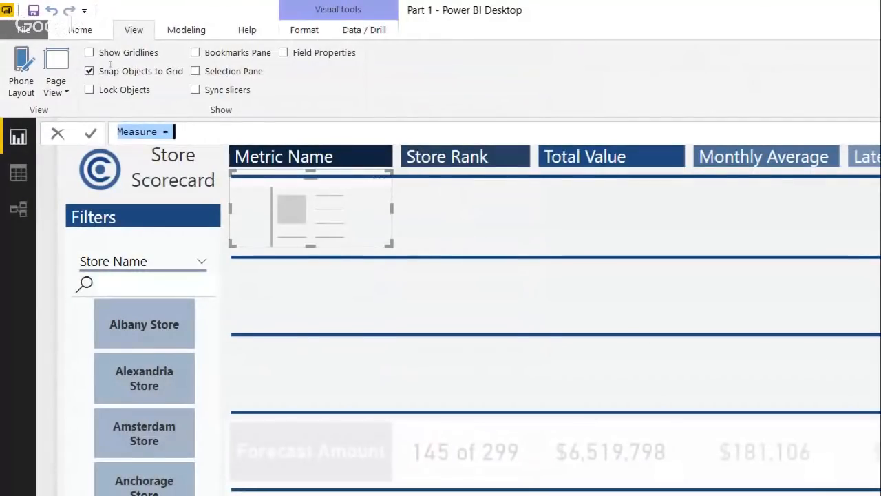
{"action": "type", "text": "Sales A"}
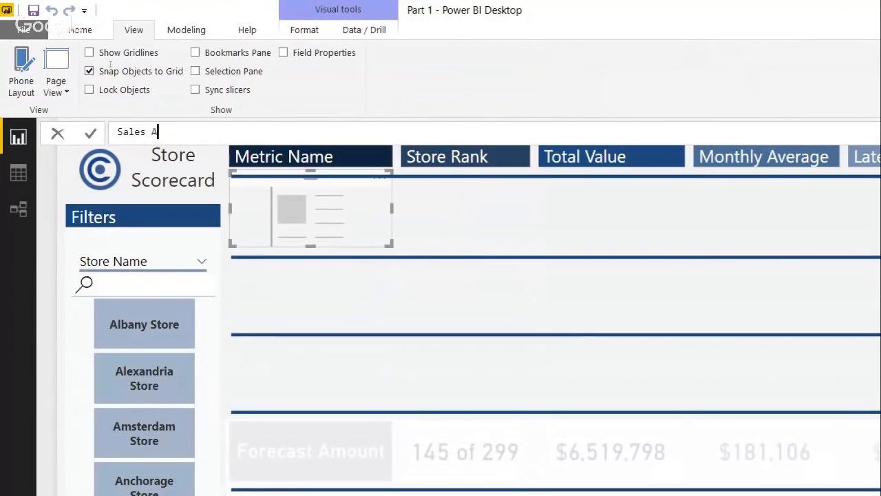
{"action": "type", "text": "mount Text = \""}
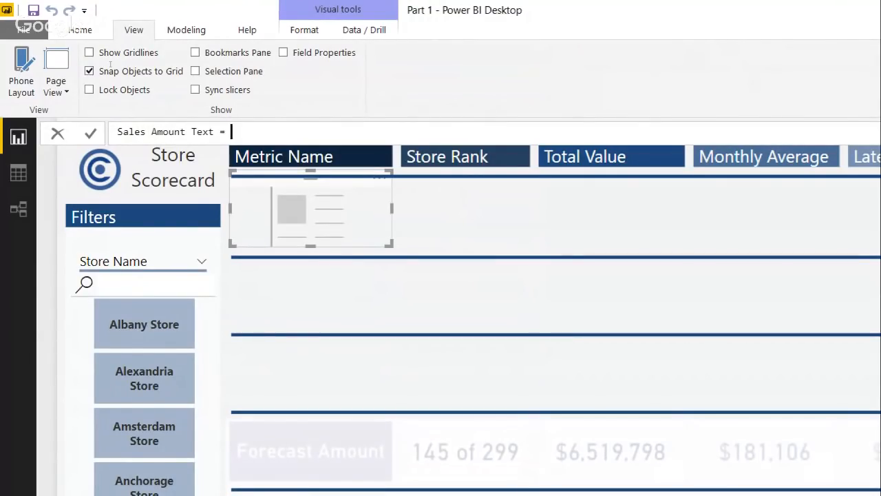
{"action": "type", "text": "Sales Amount\""}
{"action": "key", "text": "Return"}
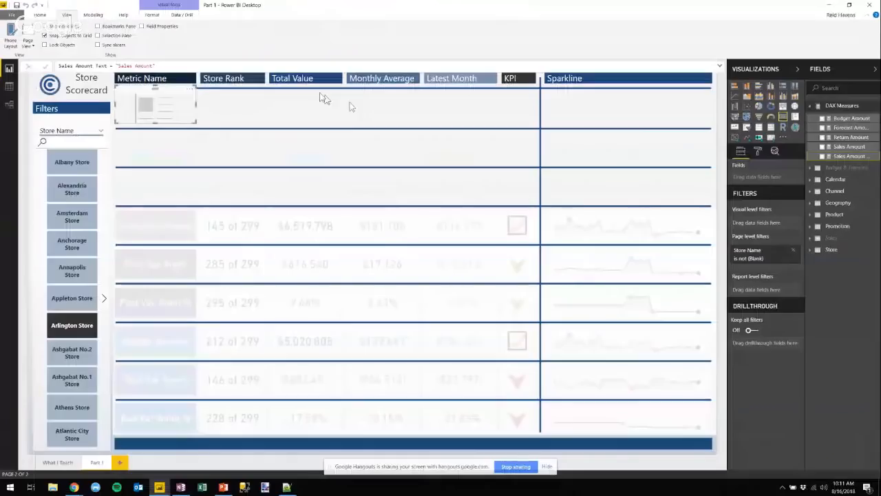
Step: Show the Sales Amount Text measure in the card and move the card to the right end of the second Sparkline row
{"action": "left_click", "coordinate": [850, 157]}
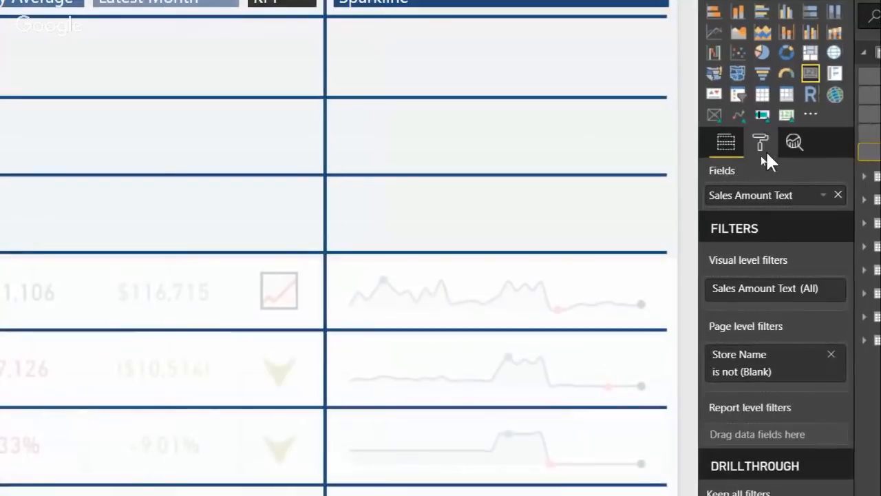
{"action": "left_click", "coordinate": [760, 143]}
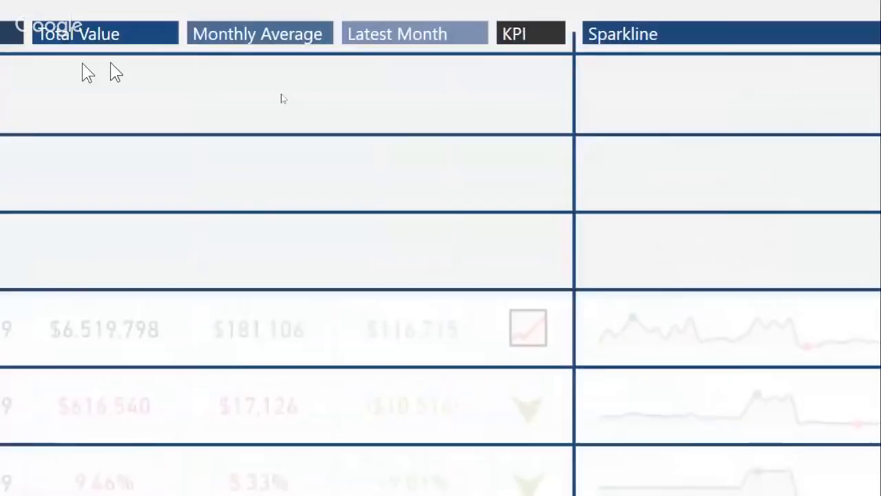
{"action": "left_click_drag", "start_coordinate": [79, 88], "coordinate": [742, 164]}
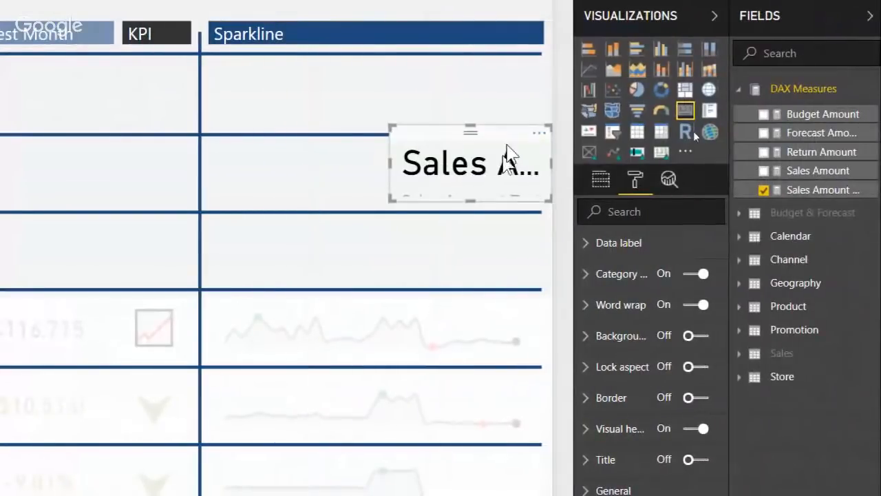
Step: Turn off the card's category label and set its data label to text size 19 in white
{"action": "left_click", "coordinate": [700, 275]}
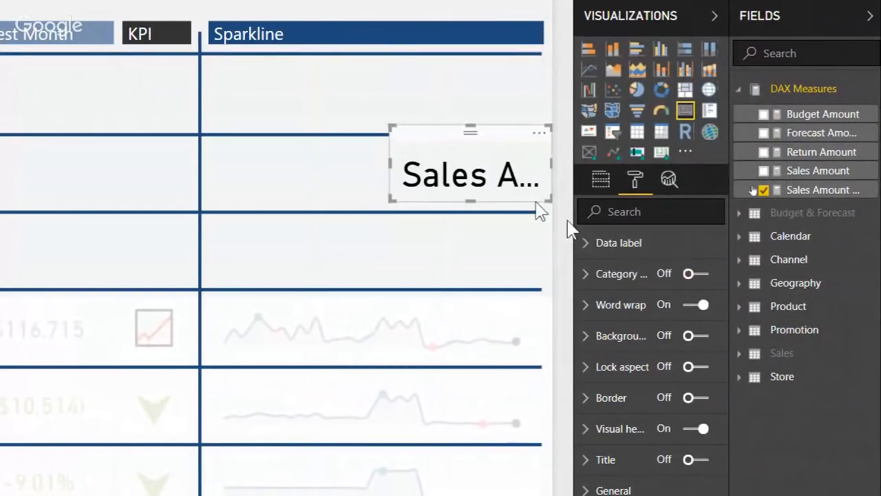
{"action": "left_click", "coordinate": [637, 245]}
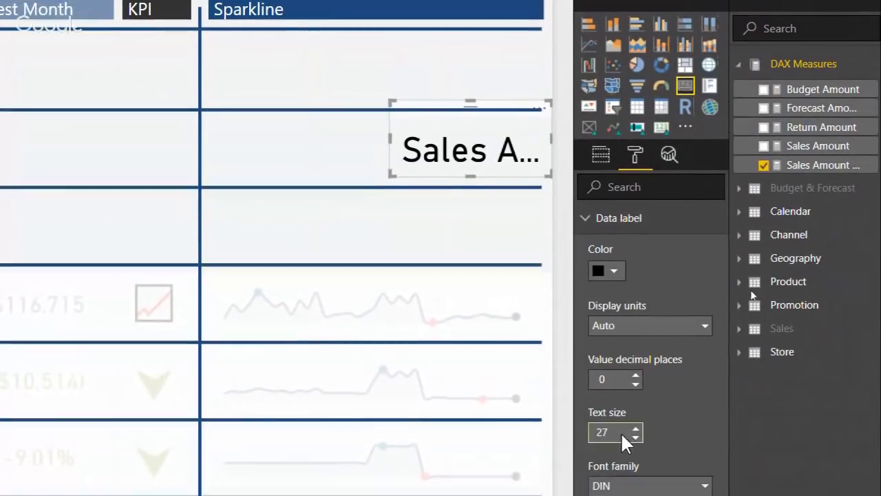
{"action": "double_click", "coordinate": [604, 444]}
{"action": "type", "text": "19"}
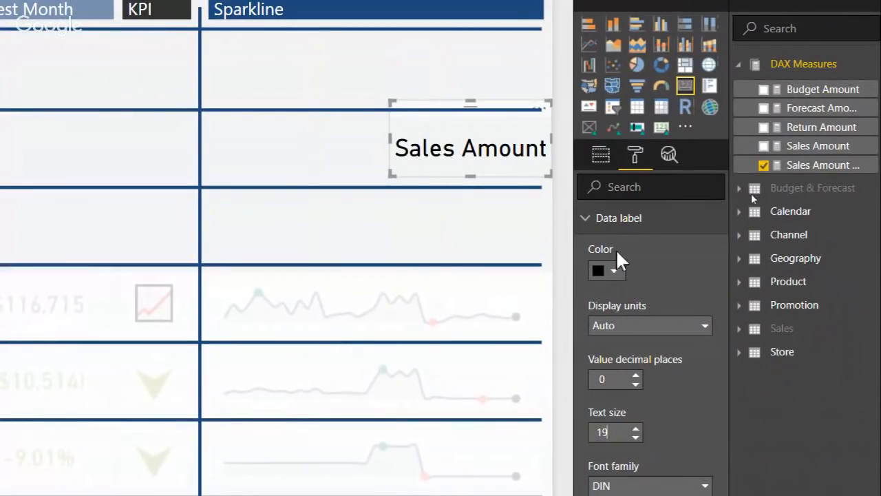
{"action": "left_click", "coordinate": [611, 271]}
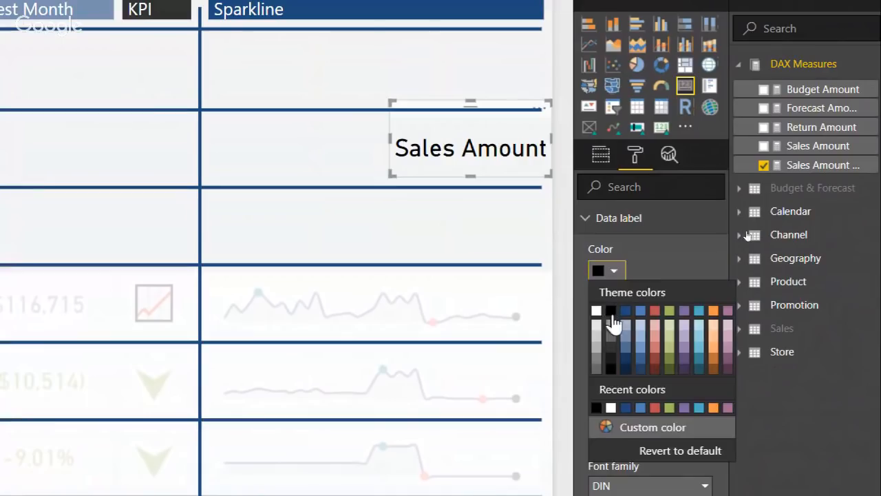
{"action": "left_click", "coordinate": [598, 314]}
{"action": "left_click", "coordinate": [620, 219]}
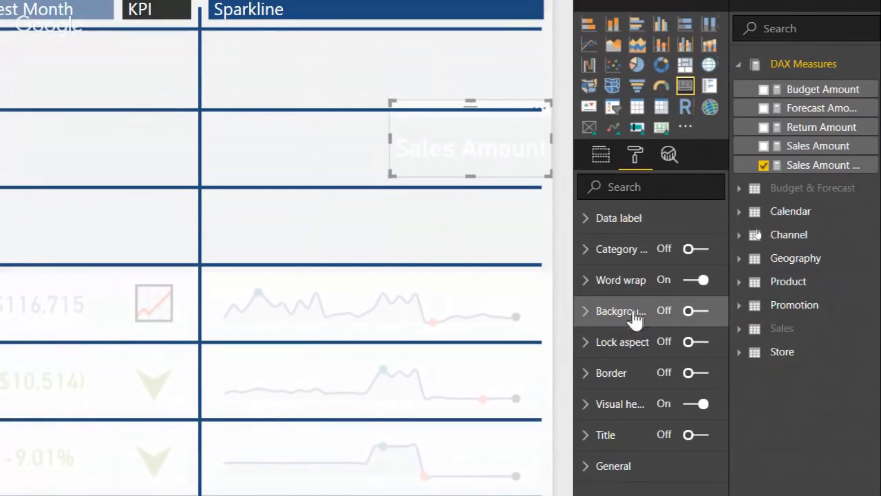
Step: Give the Sales Amount card a blue background with 0% transparency and place it in the first row under Metric Name
{"action": "left_click", "coordinate": [662, 314]}
{"action": "left_click", "coordinate": [612, 364]}
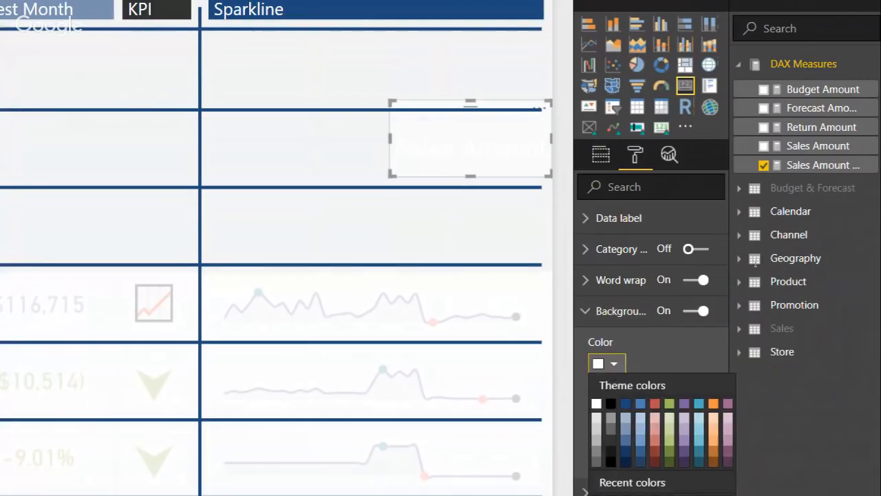
{"action": "left_click", "coordinate": [631, 441]}
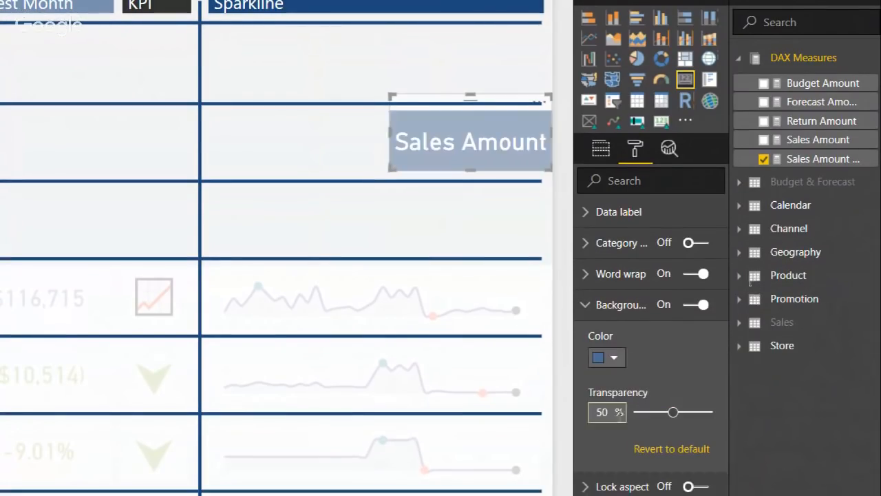
{"action": "left_click", "coordinate": [591, 416]}
{"action": "type", "text": "0"}
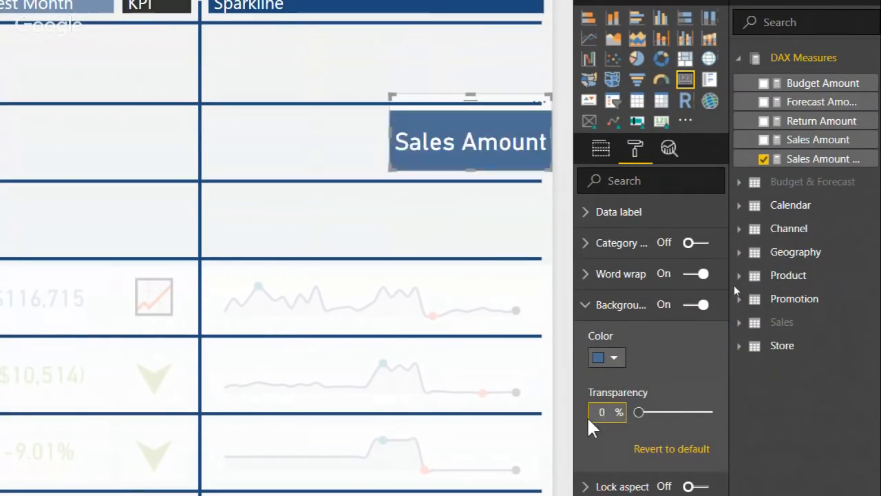
{"action": "left_click_drag", "start_coordinate": [444, 153], "coordinate": [0, 64]}
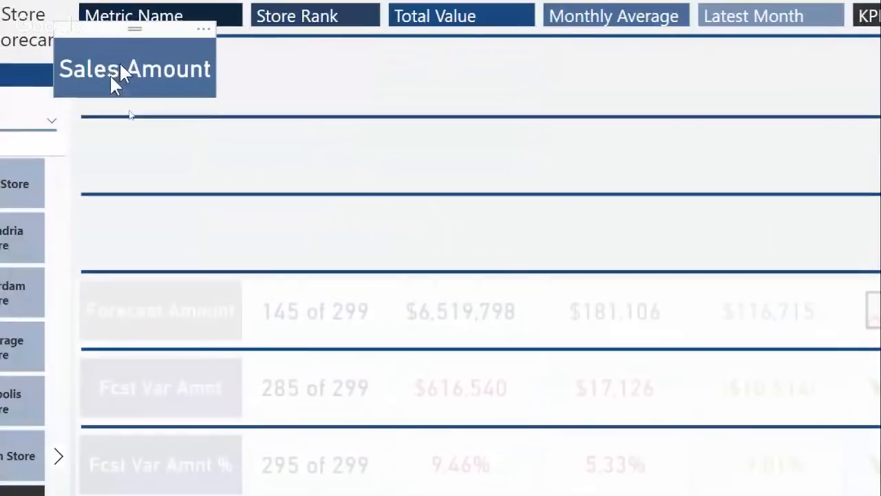
{"action": "left_click_drag", "start_coordinate": [112, 69], "coordinate": [144, 81]}
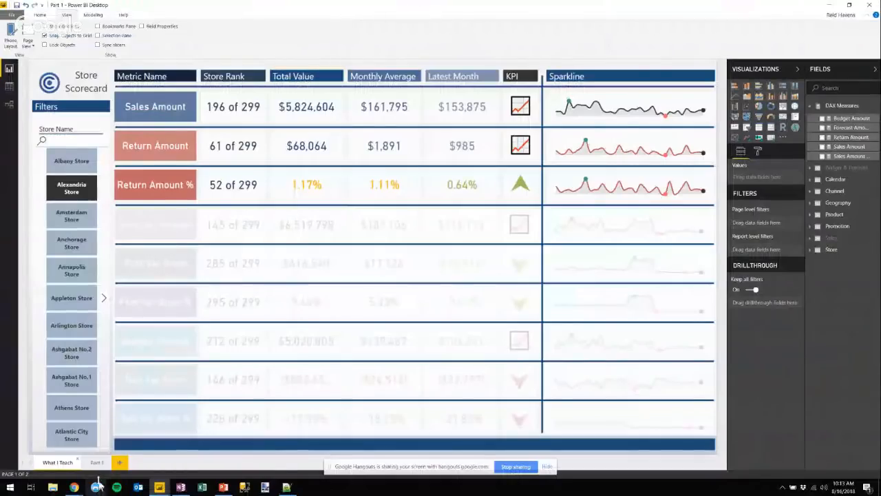
Step: Paste a copy of the Sales Amount card on the Part 1 page, place it under Store Rank and narrow it to that column's width
{"action": "left_click", "coordinate": [96, 462]}
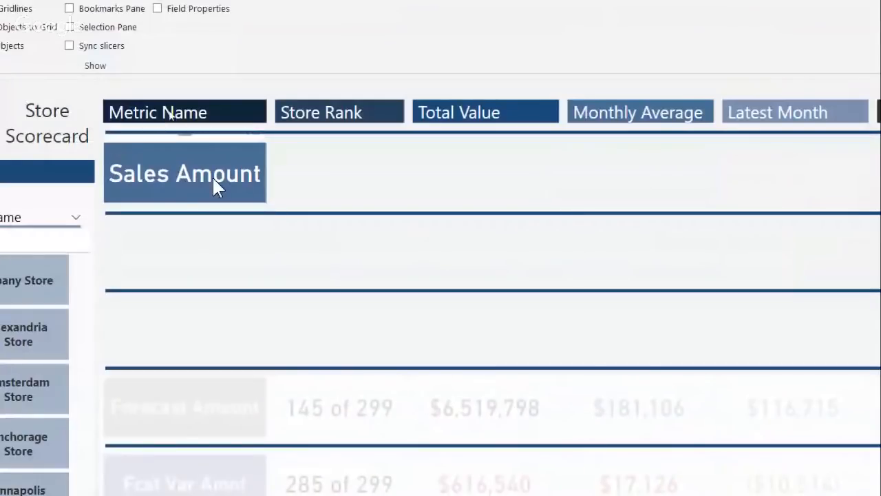
{"action": "key", "text": "ctrl+v"}
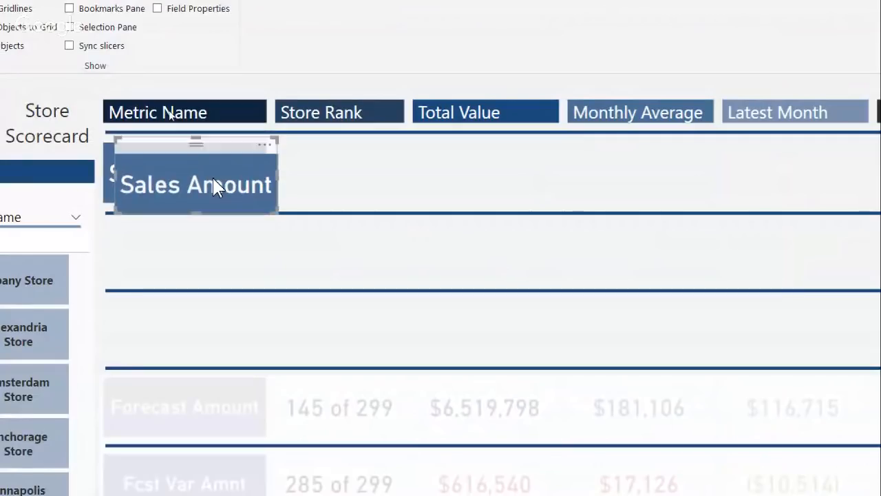
{"action": "left_click_drag", "start_coordinate": [214, 186], "coordinate": [371, 173]}
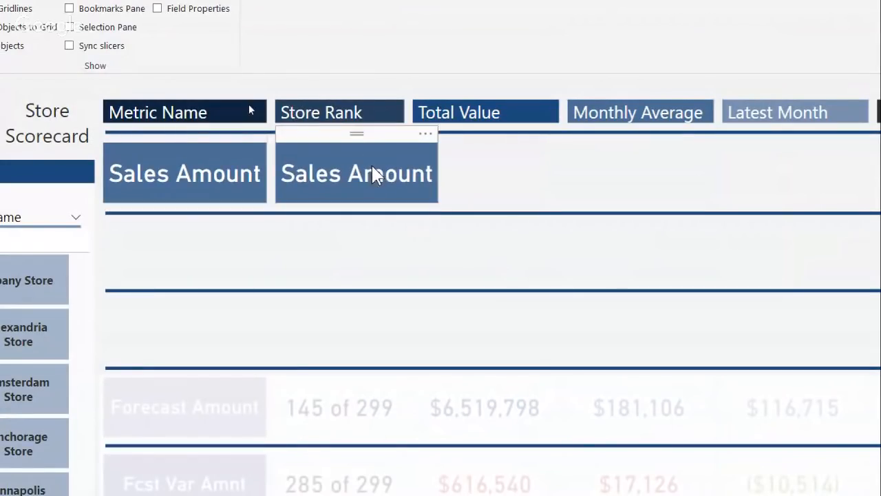
{"action": "left_click_drag", "start_coordinate": [436, 170], "coordinate": [405, 173]}
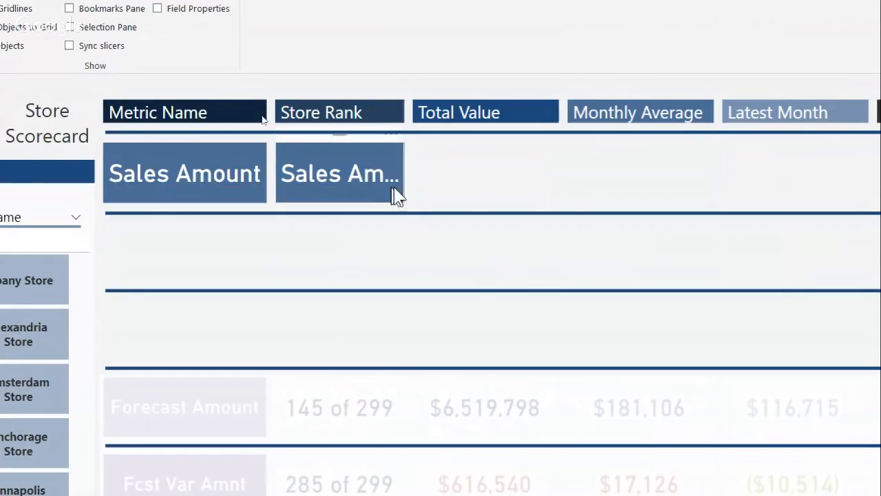
Step: Move the narrowed card copy to the right end of the second Sparkline row
{"action": "left_click_drag", "start_coordinate": [368, 175], "coordinate": [788, 261]}
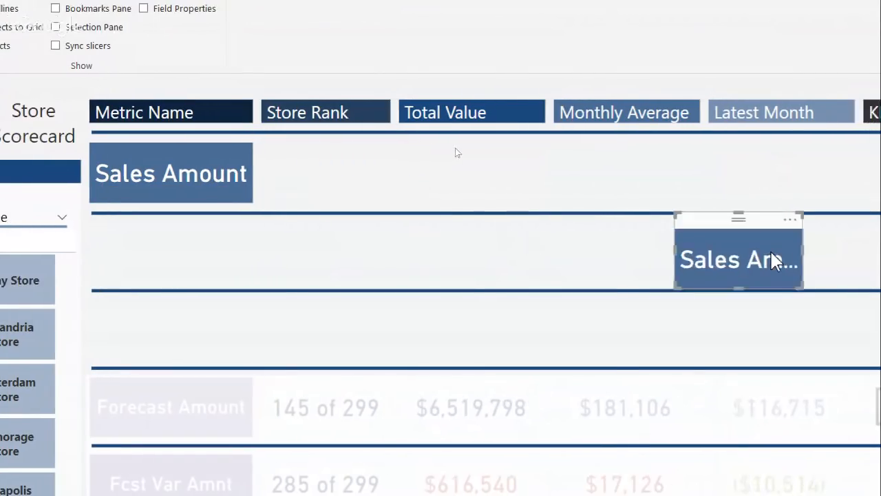
{"action": "left_click_drag", "start_coordinate": [698, 255], "coordinate": [833, 198]}
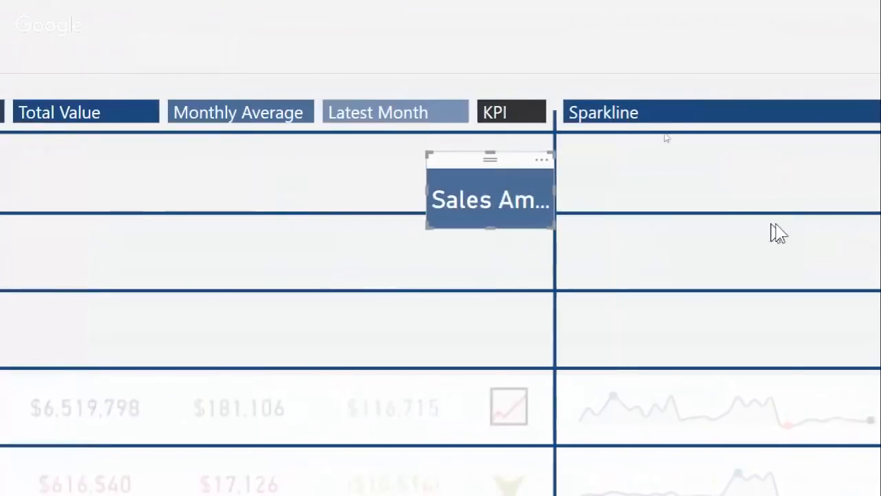
{"action": "left_click_drag", "start_coordinate": [462, 220], "coordinate": [776, 243]}
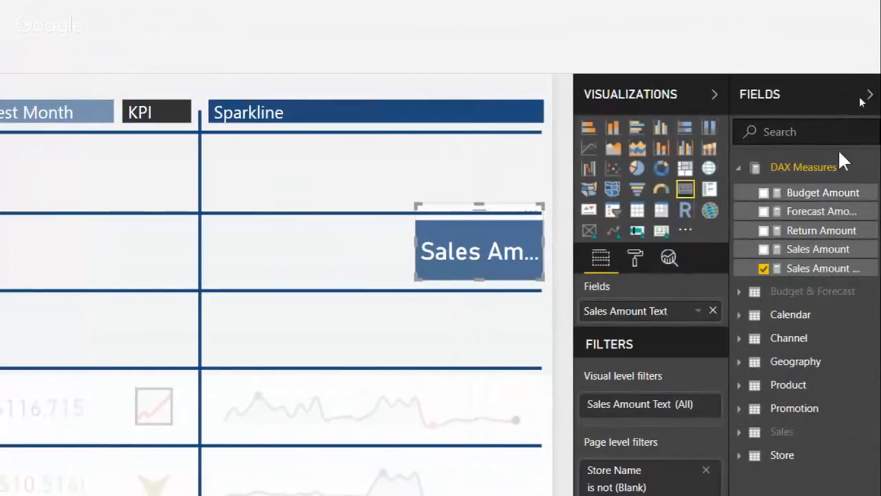
Step: Turn off the card copy's background and set its data label color to dark grey
{"action": "left_click", "coordinate": [634, 260]}
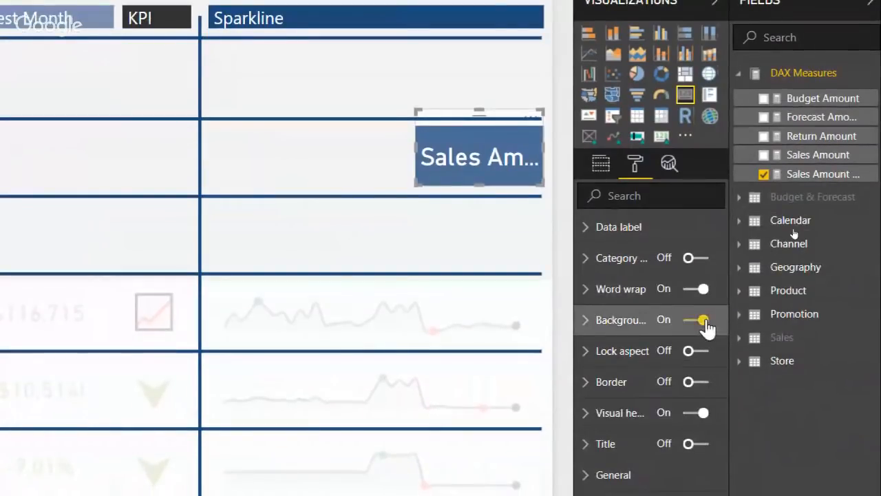
{"action": "left_click", "coordinate": [703, 320]}
{"action": "left_click", "coordinate": [600, 229]}
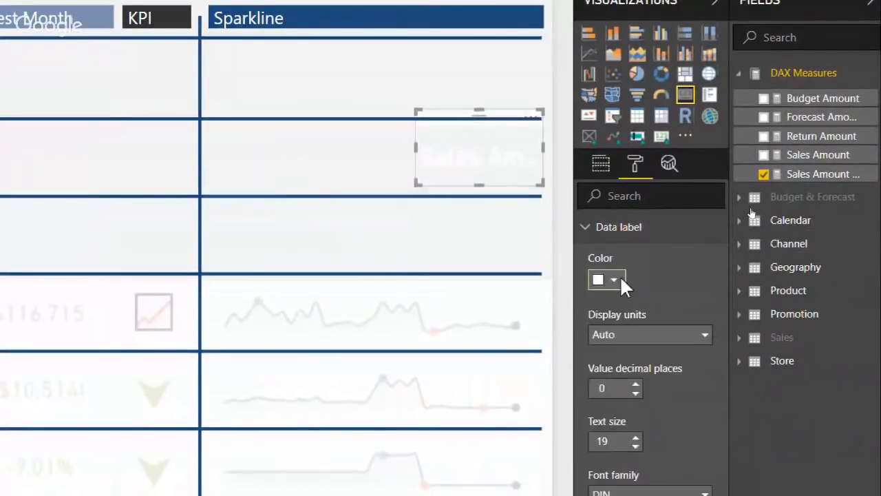
{"action": "left_click", "coordinate": [620, 276]}
{"action": "left_click", "coordinate": [614, 362]}
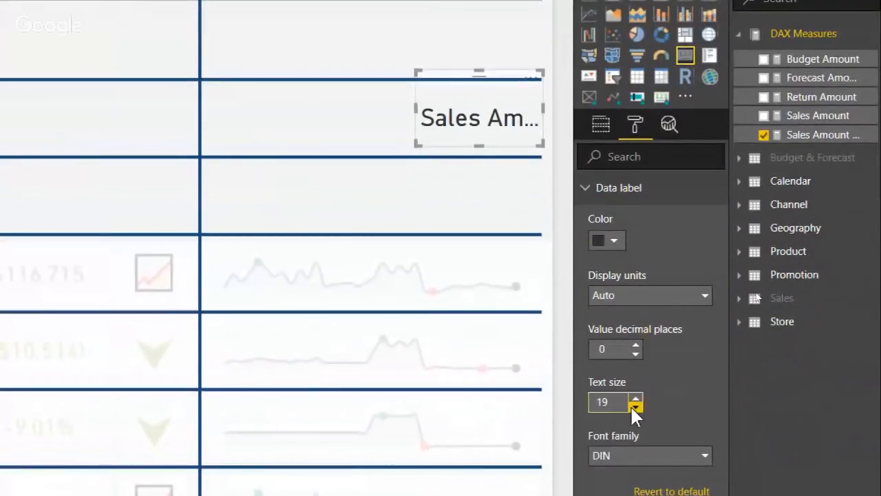
Step: Reduce the card copy's data label text size to 13
{"action": "left_click", "coordinate": [636, 472]}
{"action": "left_click", "coordinate": [635, 472]}
{"action": "left_click", "coordinate": [635, 473]}
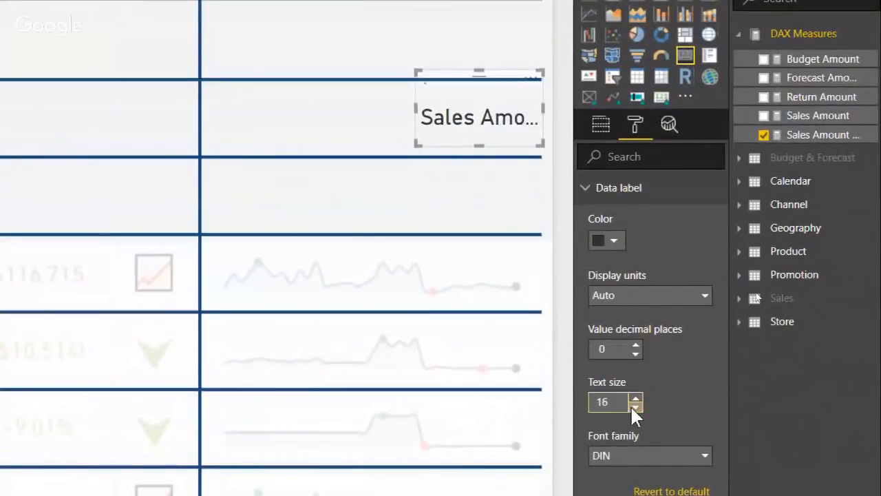
{"action": "left_click", "coordinate": [636, 407]}
{"action": "left_click", "coordinate": [636, 407]}
{"action": "left_click", "coordinate": [635, 406]}
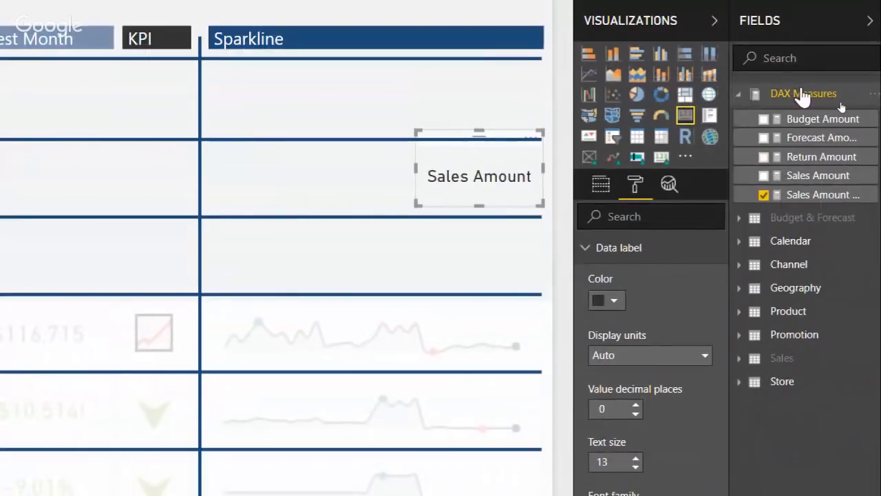
Step: Start a new measure in the DAX Measures table named Sales Amount Rank that uses the RANKX function
{"action": "right_click", "coordinate": [803, 97]}
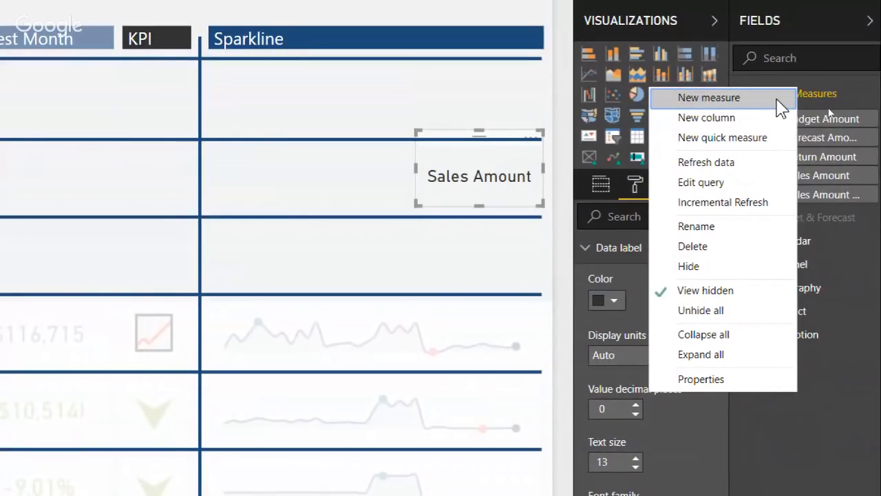
{"action": "left_click", "coordinate": [777, 98]}
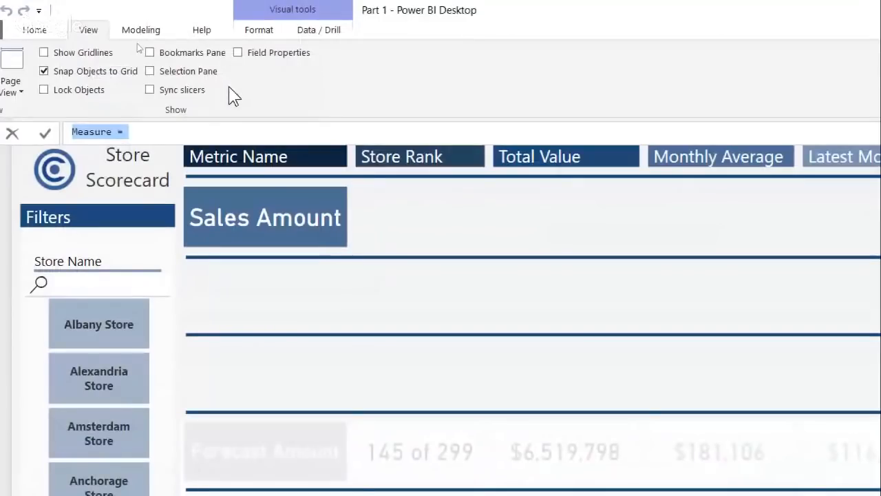
{"action": "type", "text": "Sales "}
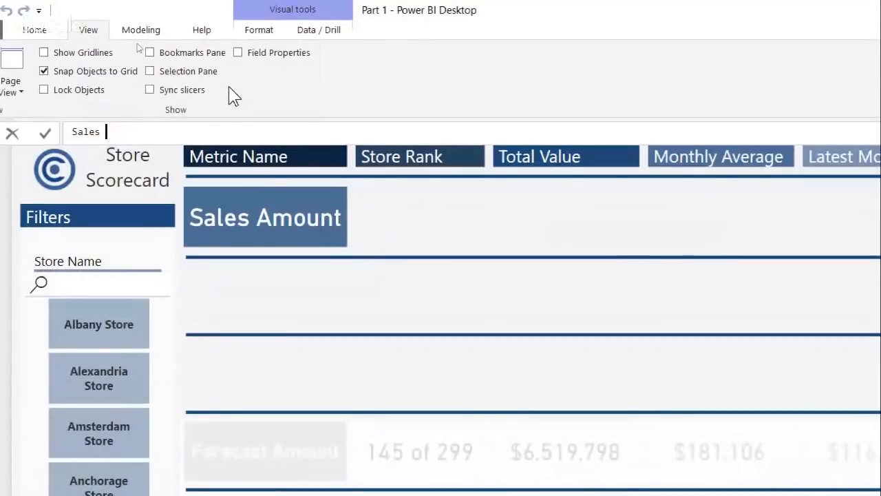
{"action": "type", "text": "Amount Rank = "}
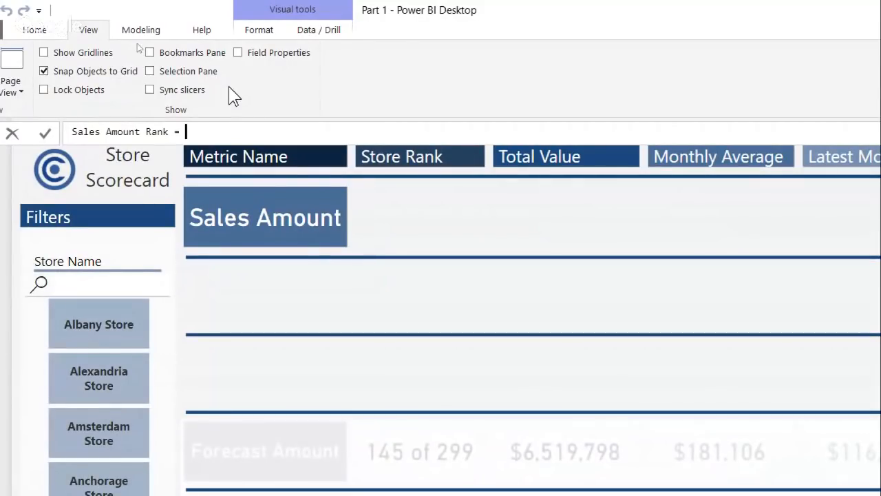
{"action": "type", "text": "rankx"}
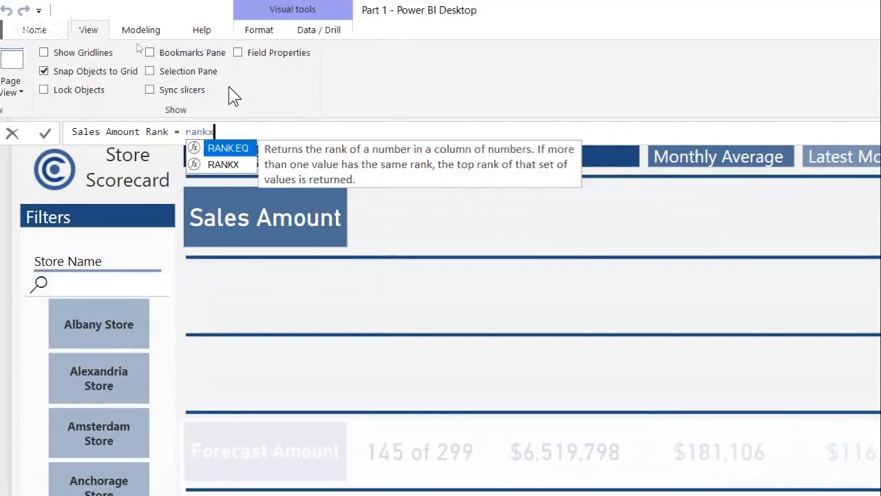
{"action": "key", "text": "Tab"}
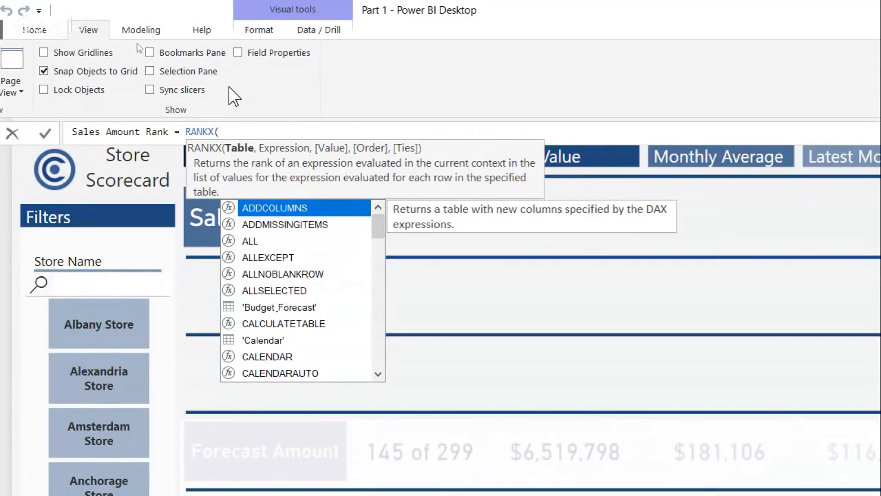
Step: Enter ALL(Store[Store Name]) as the table argument of RANKX
{"action": "type", "text": "all"}
{"action": "key", "text": "Tab"}
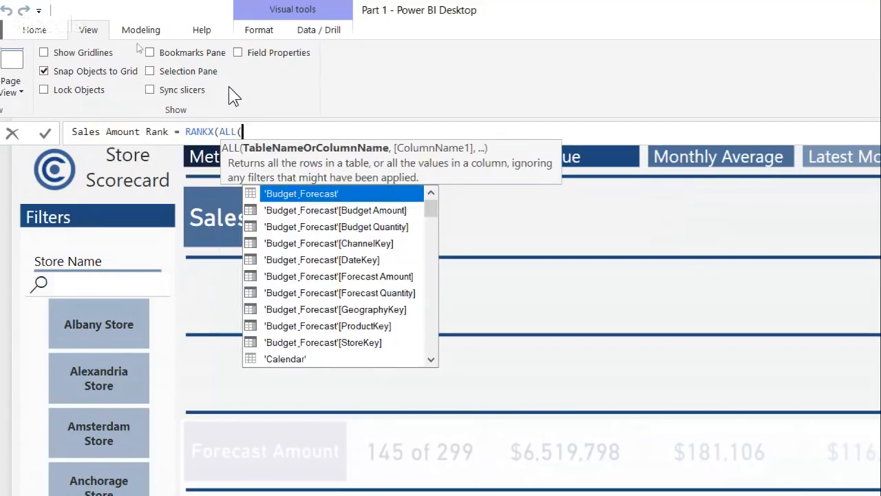
{"action": "type", "text": "stores"}
{"action": "key", "text": "BackSpace"}
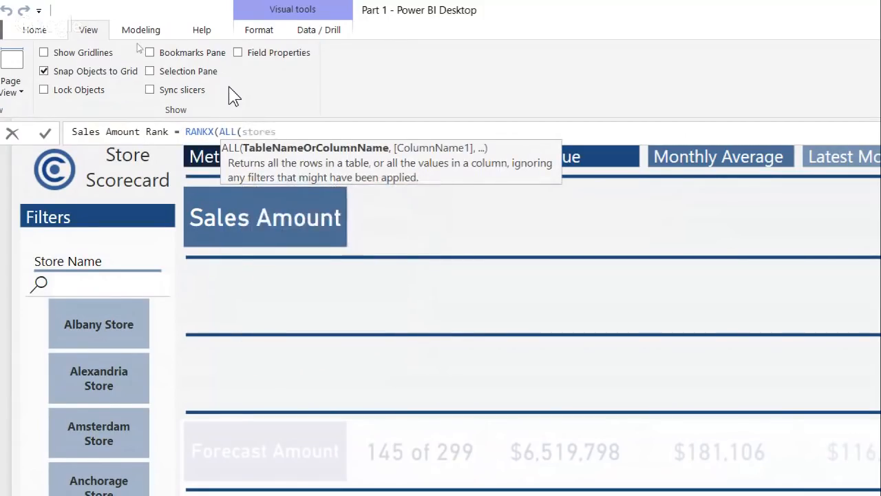
{"action": "key", "text": "Down"}
{"action": "key", "text": "Down"}
{"action": "key", "text": "Down"}
{"action": "key", "text": "Down"}
{"action": "key", "text": "Down"}
{"action": "key", "text": "Down"}
{"action": "key", "text": "Down"}
{"action": "key", "text": "Down"}
{"action": "key", "text": "Down"}
{"action": "key", "text": "Down"}
{"action": "key", "text": "Down"}
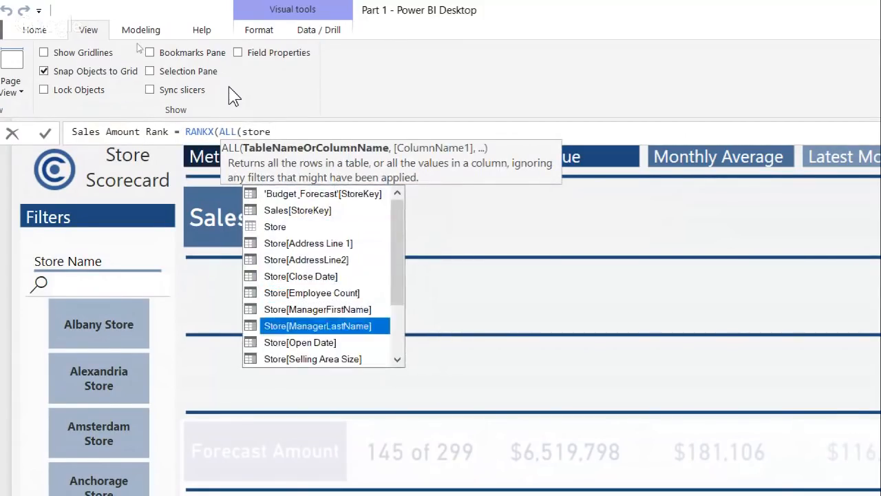
{"action": "key", "text": "Tab"}
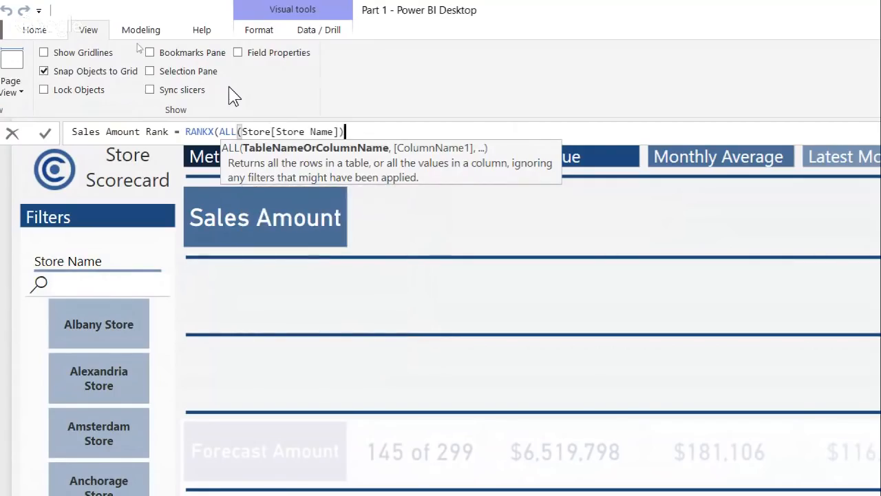
{"action": "type", "text": "),"}
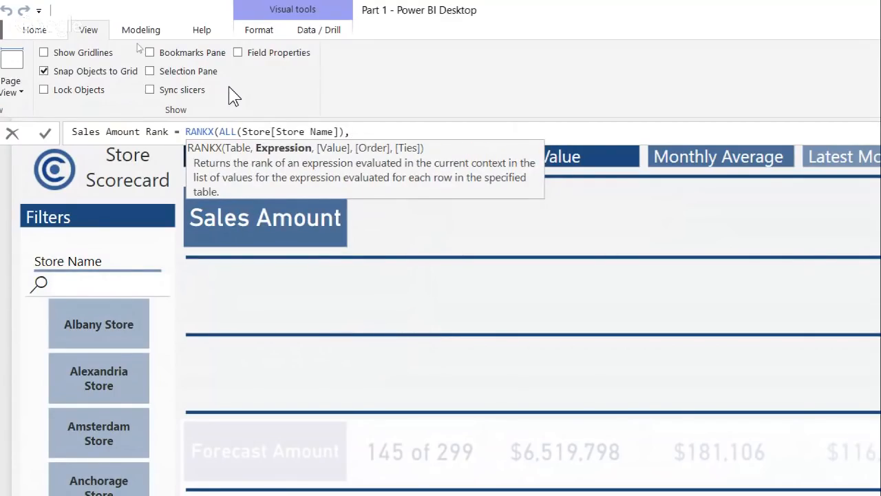
Step: Enter [Sales Amount] as the expression of RANKX, close the formula and commit the Sales Amount Rank measure
{"action": "type", "text": " sales"}
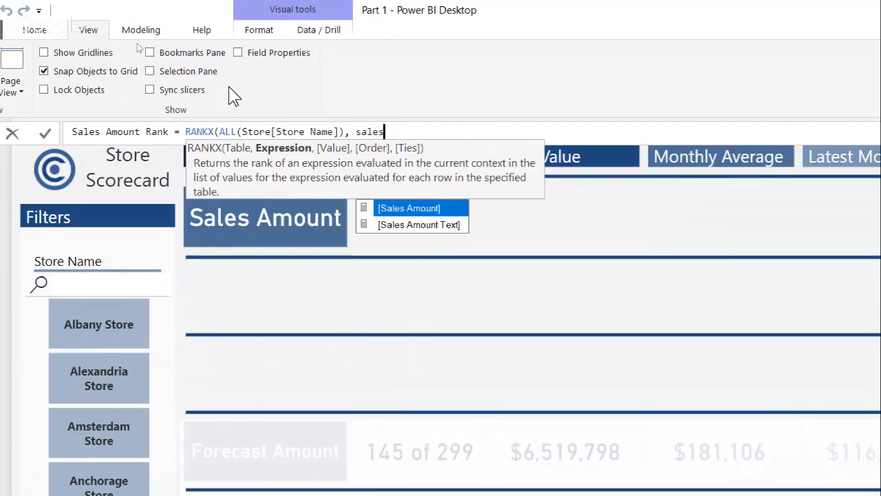
{"action": "key", "text": "Tab"}
{"action": "type", "text": ")"}
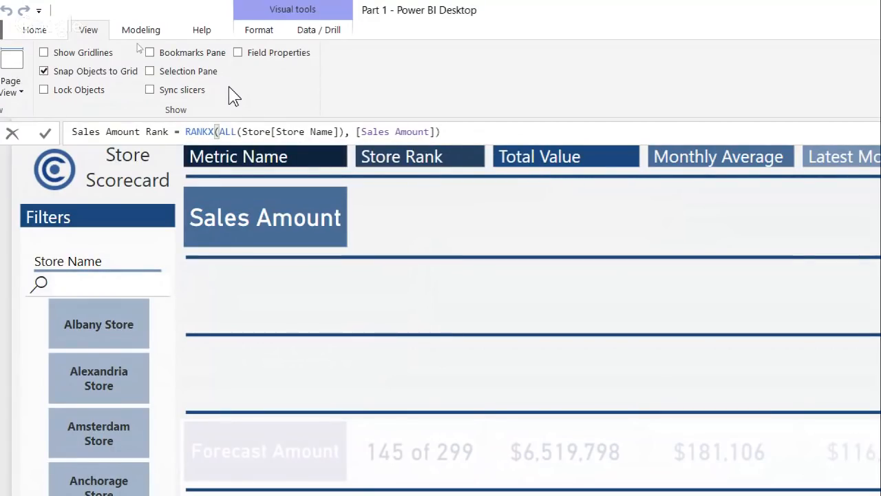
{"action": "key", "text": "Return"}
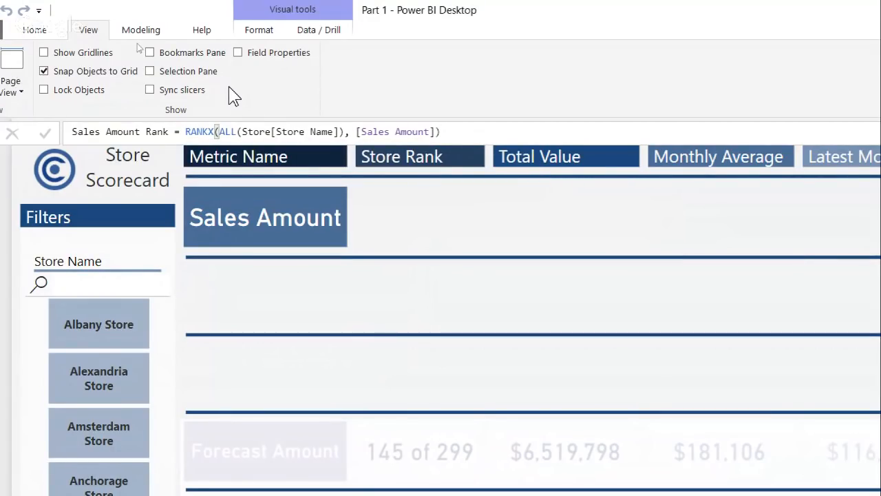
Step: Start a new measure in the DAX Measures table named Store Count that uses the CALCULATE function
{"action": "left_click", "coordinate": [150, 31]}
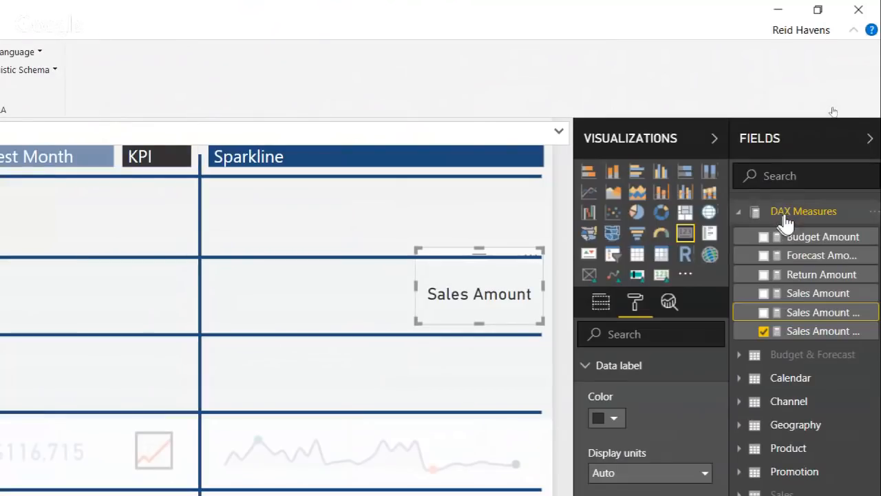
{"action": "right_click", "coordinate": [781, 215]}
{"action": "left_click", "coordinate": [756, 227]}
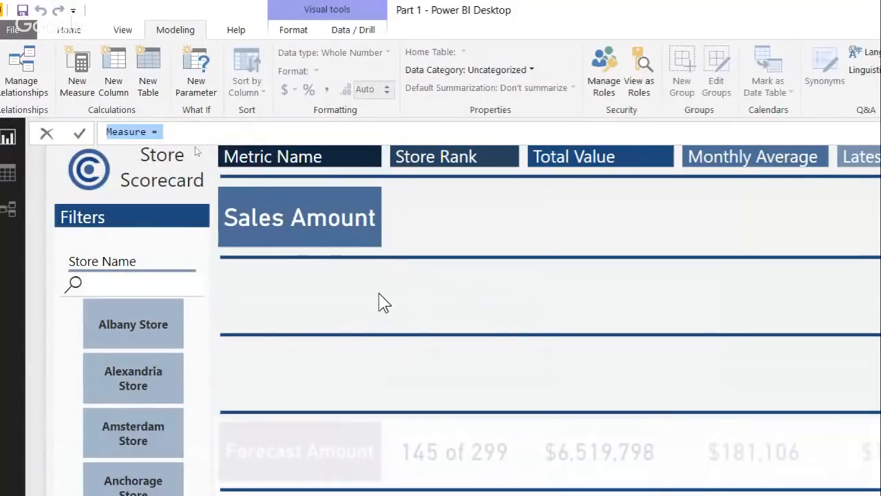
{"action": "type", "text": "Store Cou"}
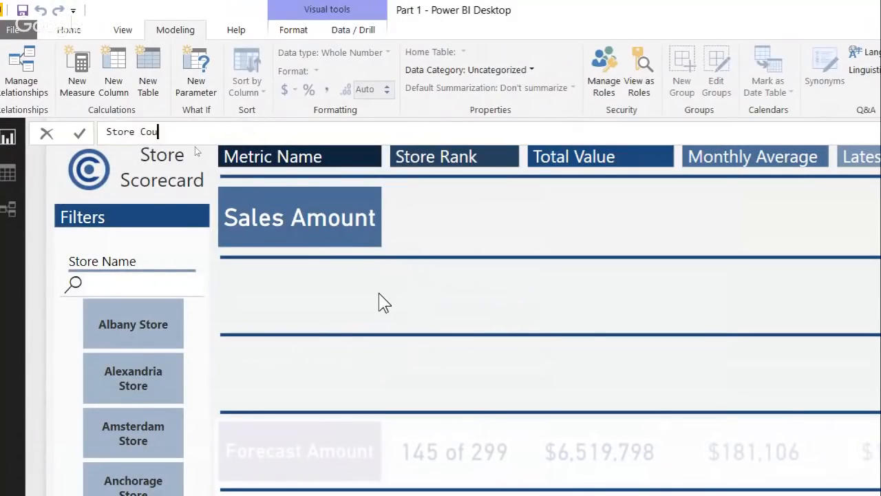
{"action": "type", "text": "nt = cal"}
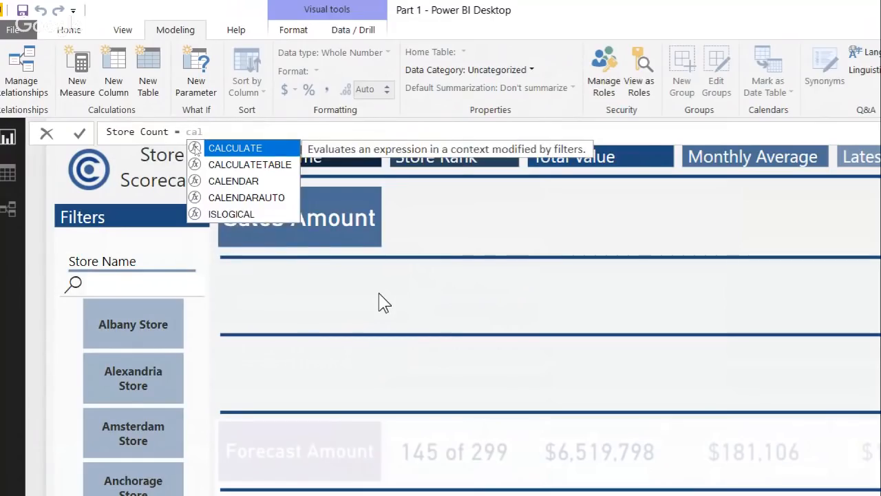
{"action": "key", "text": "Tab"}
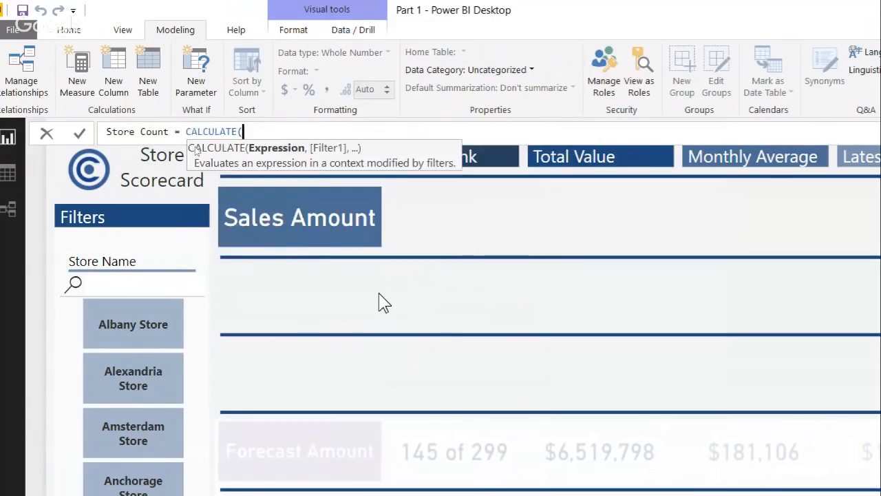
Step: Enter DISTINCTCOUNT(Store[Store Name]) as the expression argument of CALCULATE
{"action": "type", "text": "distinc"}
{"action": "key", "text": "Down"}
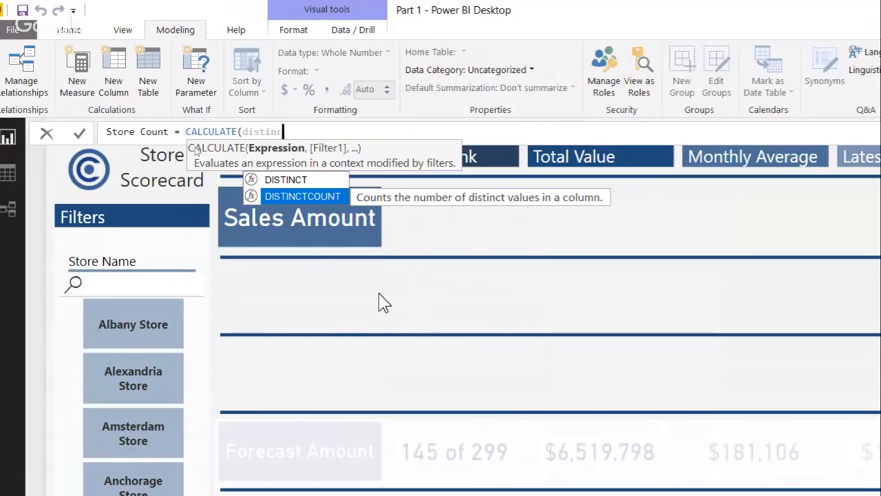
{"action": "key", "text": "Tab"}
{"action": "type", "text": "s"}
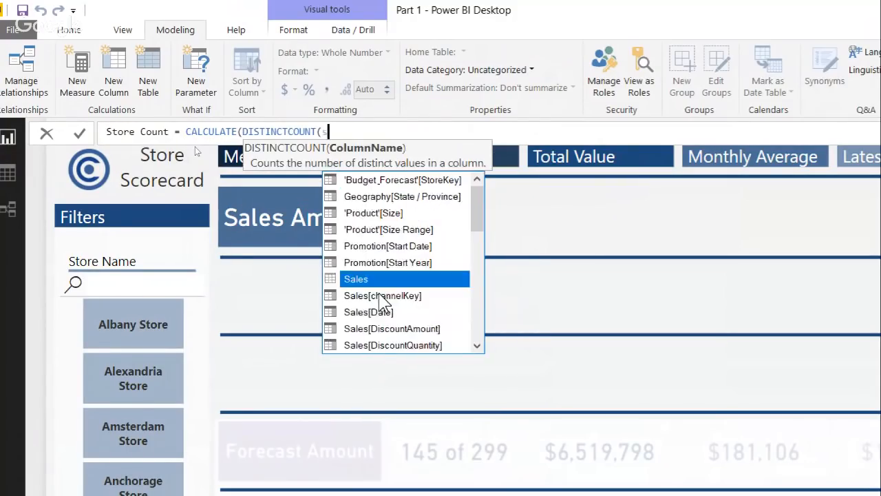
{"action": "type", "text": "tore n"}
{"action": "key", "text": "Tab"}
{"action": "type", "text": "),"}
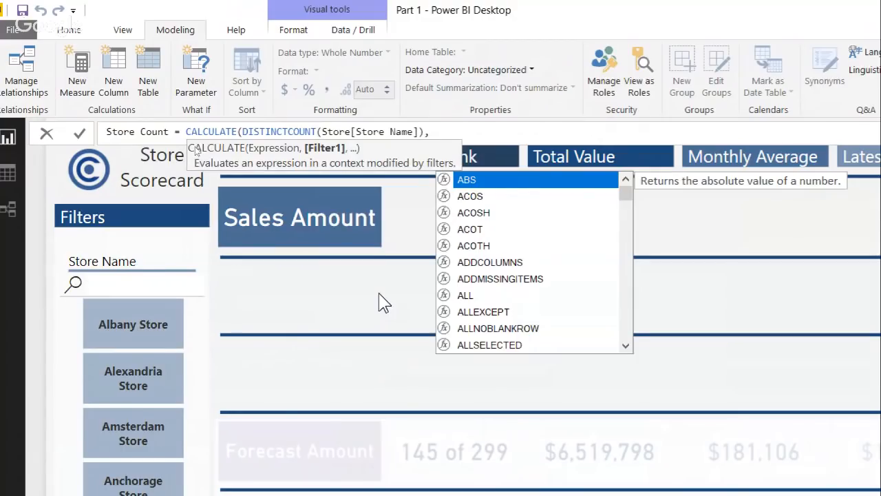
Step: Add ALL(Store[Store Name]) as the filter argument of CALCULATE and commit the Store Count measure
{"action": "type", "text": " all"}
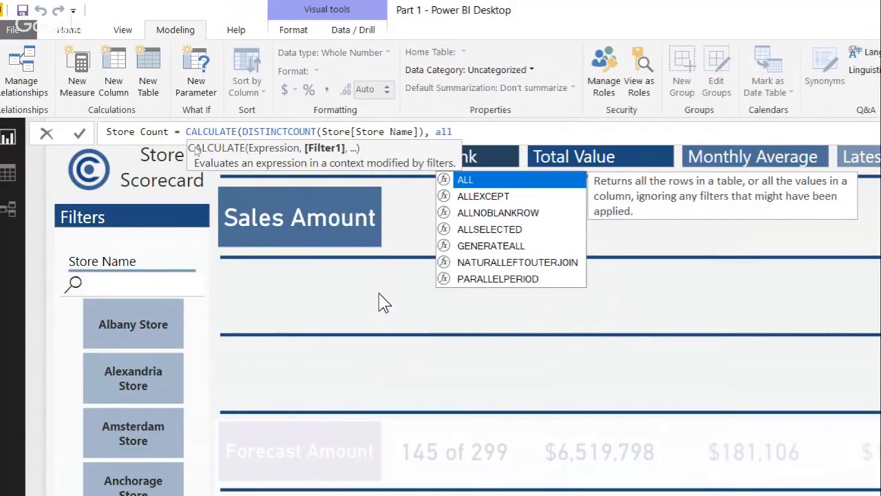
{"action": "key", "text": "Tab"}
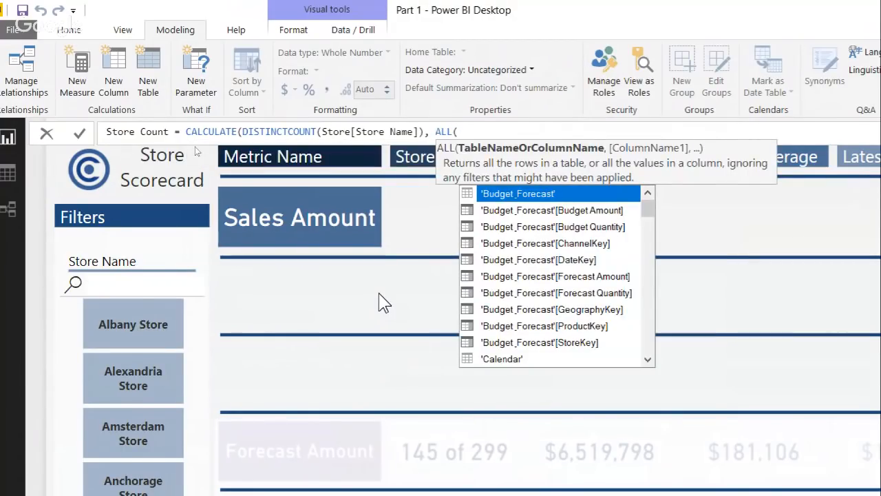
{"action": "type", "text": "store nam"}
{"action": "key", "text": "Tab"}
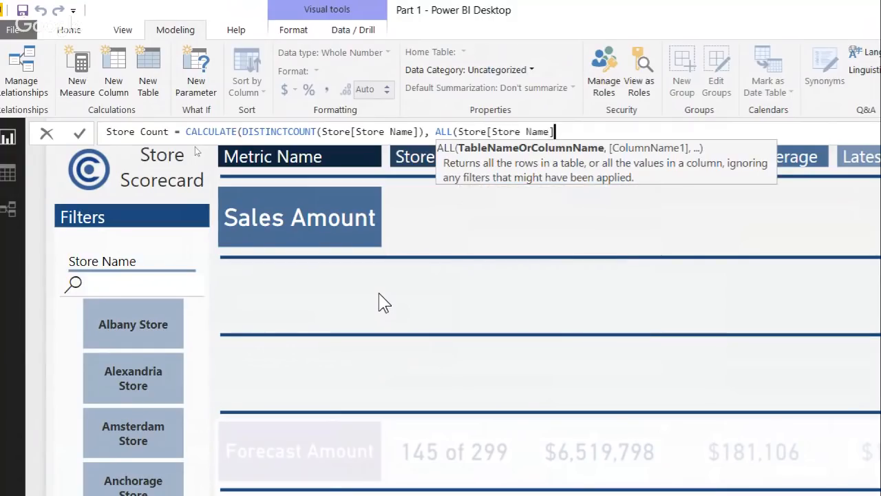
{"action": "type", "text": ")"}
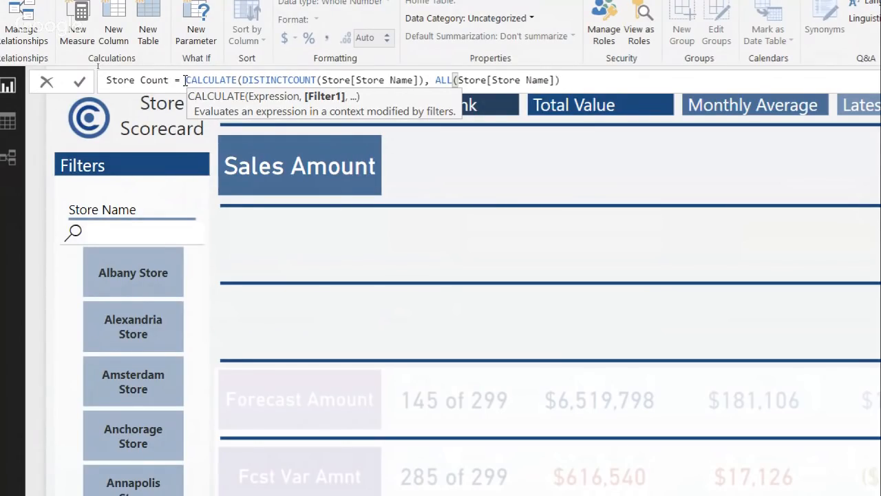
{"action": "key", "text": "Return"}
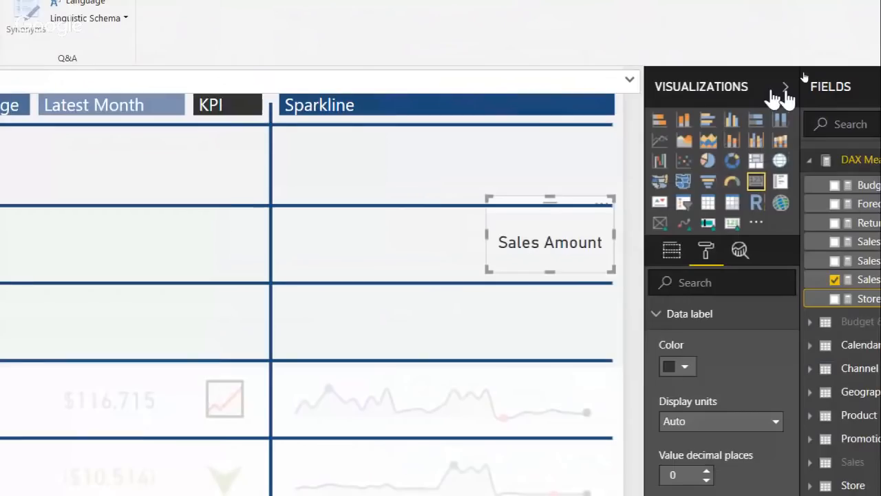
Step: Start another new measure in the DAX Measures table named Store Rank Text
{"action": "right_click", "coordinate": [871, 159]}
{"action": "left_click", "coordinate": [786, 165]}
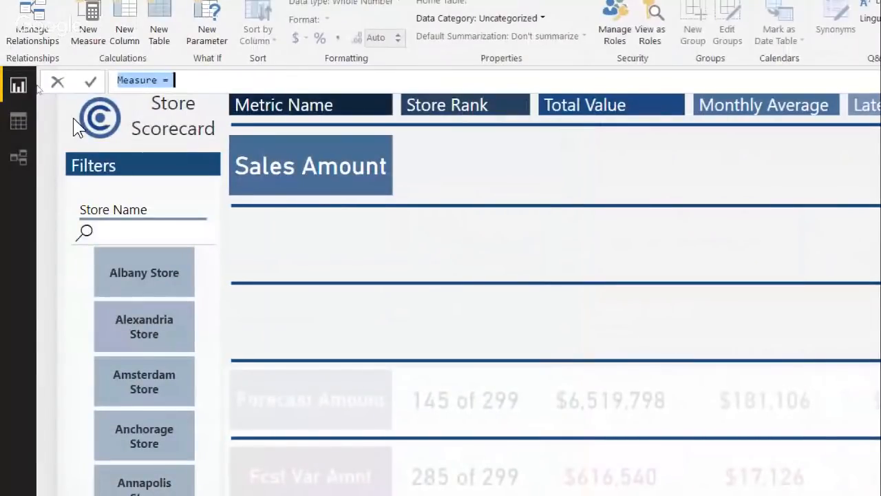
{"action": "type", "text": "Store Ra"}
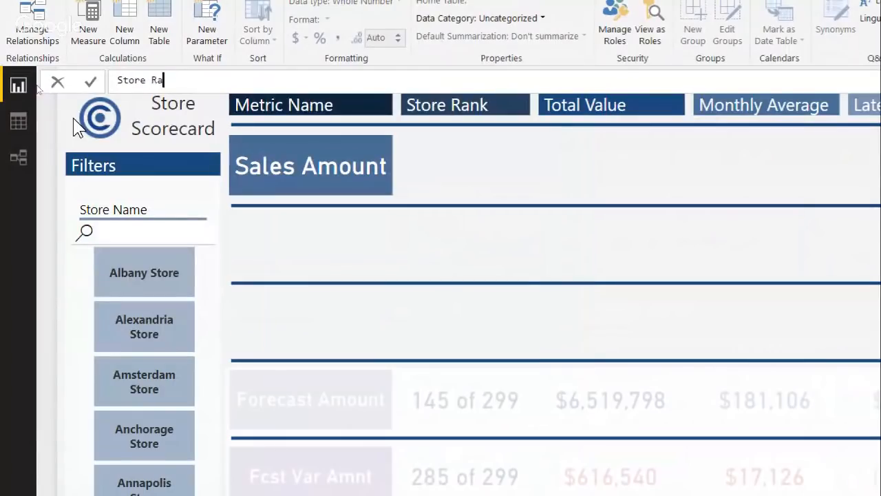
{"action": "type", "text": "nk Text"}
{"action": "type", "text": "store"}
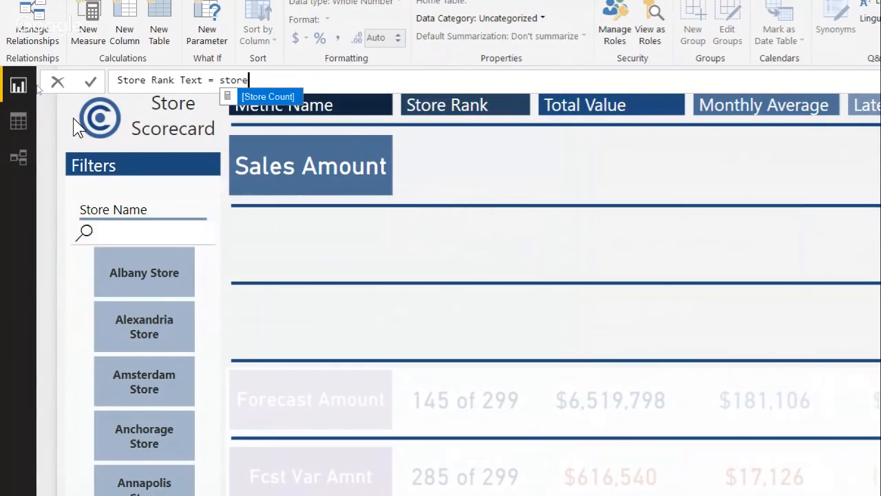
{"action": "key", "text": "BackSpace"}
{"action": "key", "text": "BackSpace"}
{"action": "key", "text": "BackSpace"}
{"action": "key", "text": "BackSpace"}
{"action": "key", "text": "BackSpace"}
Step: Insert the [Sales Amount Rank] measure as the first part of the Store Rank Text formula
{"action": "type", "text": "re Rank"}
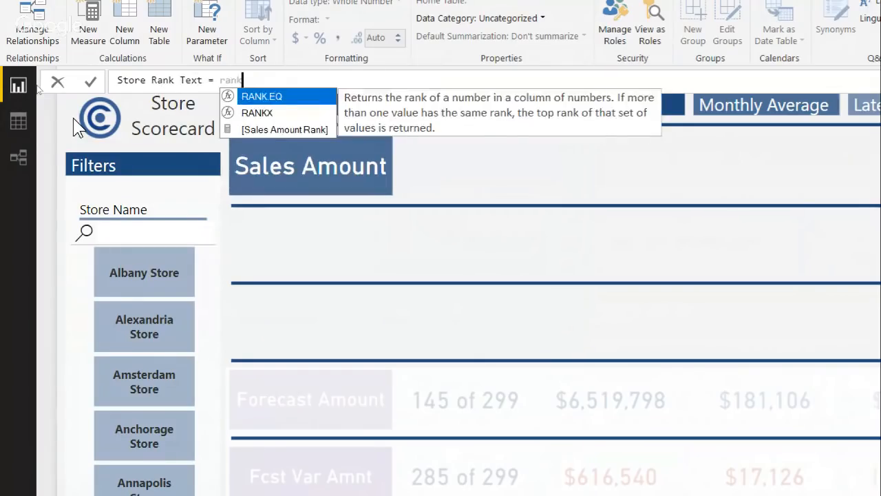
{"action": "key", "text": "Down"}
{"action": "key", "text": "Down"}
{"action": "key", "text": "Tab"}
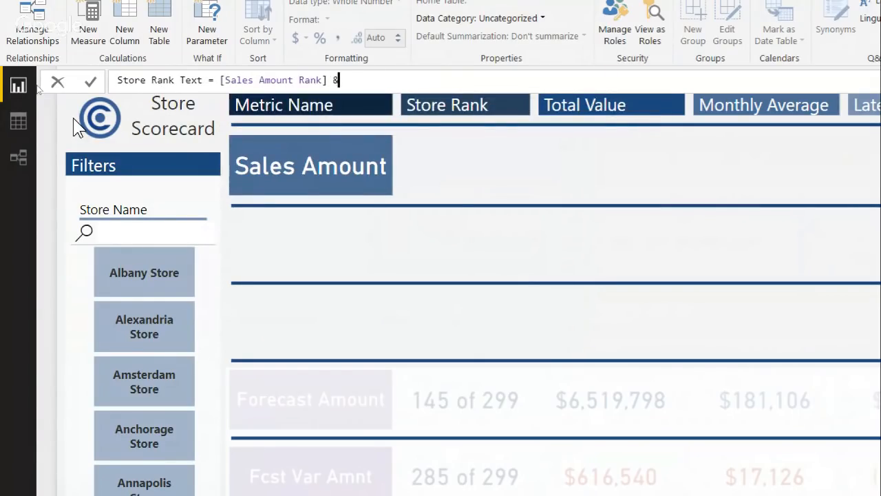
Step: Append & " of " & [Store Count] to the formula and commit the Store Rank Text measure
{"action": "type", "text": "& \""}
{"action": "type", "text": " of \" & "}
{"action": "type", "text": "sto"}
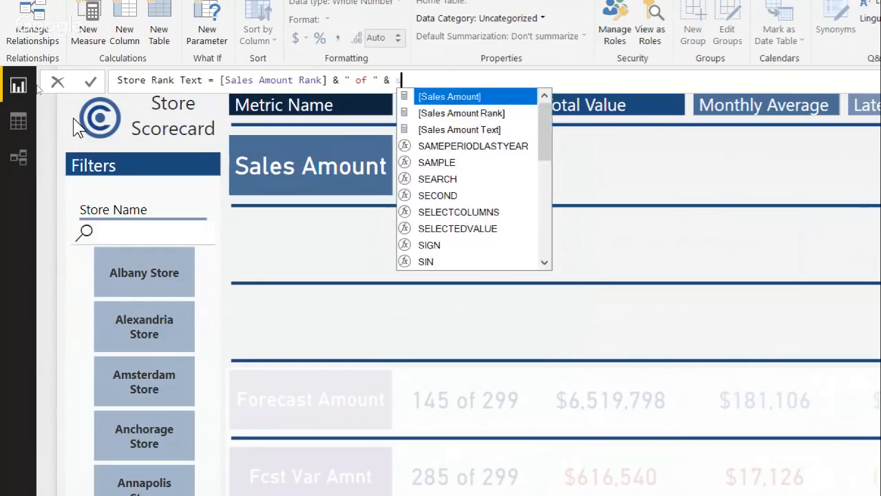
{"action": "key", "text": "BackSpace"}
{"action": "type", "text": "o"}
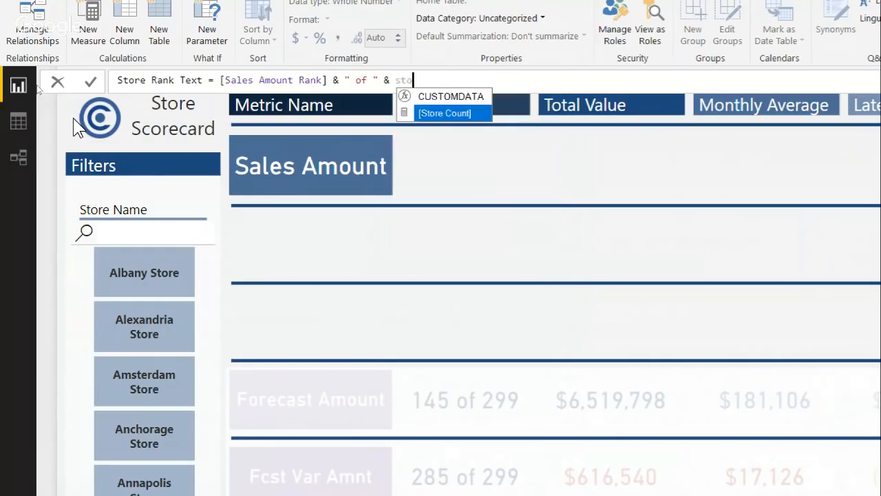
{"action": "key", "text": "Tab"}
{"action": "key", "text": "Return"}
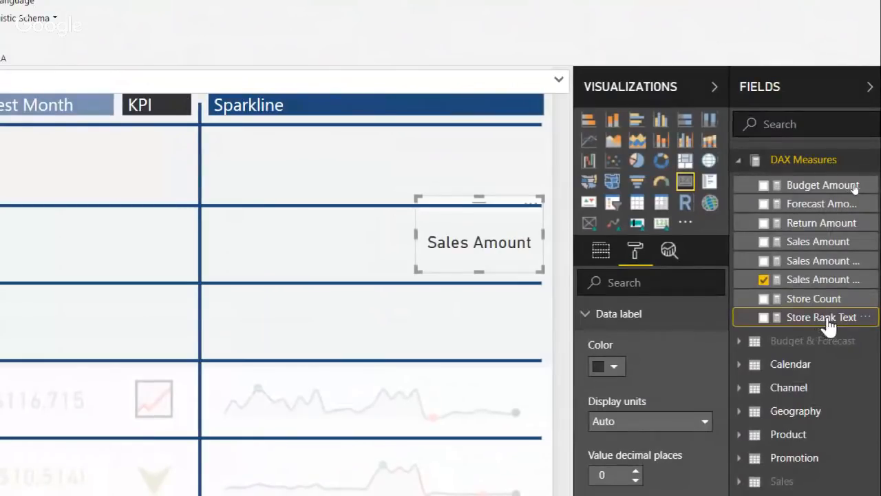
Step: Replace the selected card's field with Store Rank Text and move the card under the Store Rank header in the Sales Amount row
{"action": "left_click_drag", "start_coordinate": [820, 318], "coordinate": [679, 309]}
{"action": "left_click", "coordinate": [609, 259]}
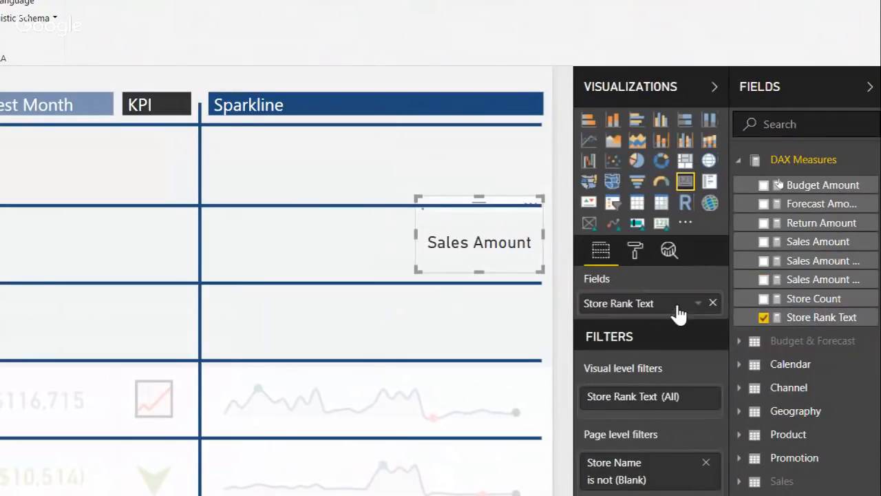
{"action": "left_click_drag", "start_coordinate": [507, 241], "coordinate": [0, 146]}
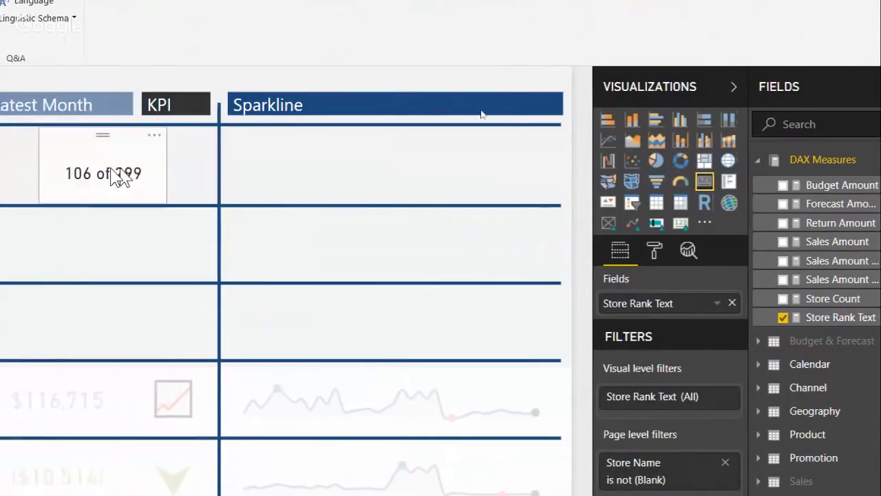
{"action": "left_click_drag", "start_coordinate": [114, 146], "coordinate": [81, 174]}
Step: Check the Store Rank card by switching the Store Name slicer between several stores, finishing on Amsterdam Store
{"action": "left_click", "coordinate": [137, 285]}
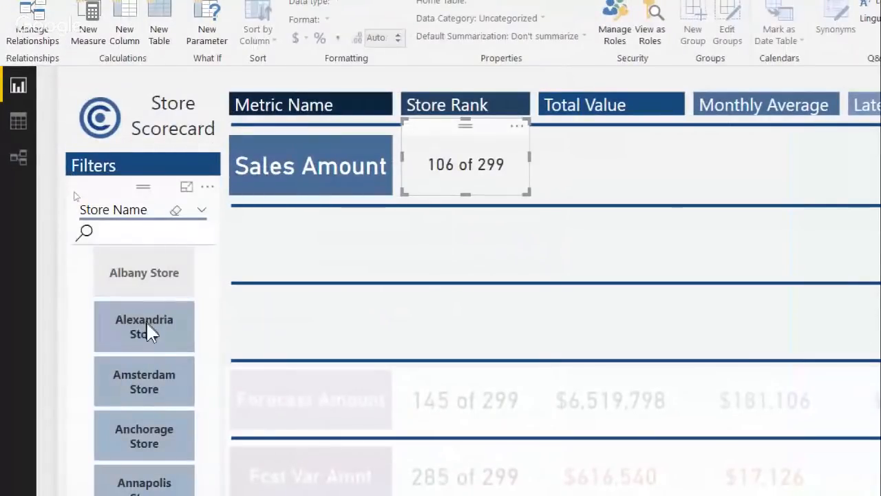
{"action": "left_click", "coordinate": [153, 337]}
{"action": "left_click", "coordinate": [155, 392]}
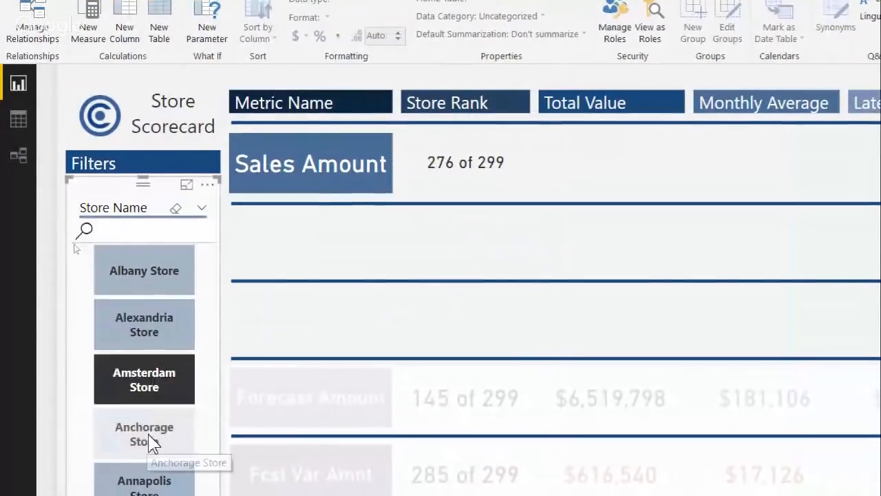
{"action": "left_click", "coordinate": [156, 434]}
{"action": "left_click", "coordinate": [141, 375]}
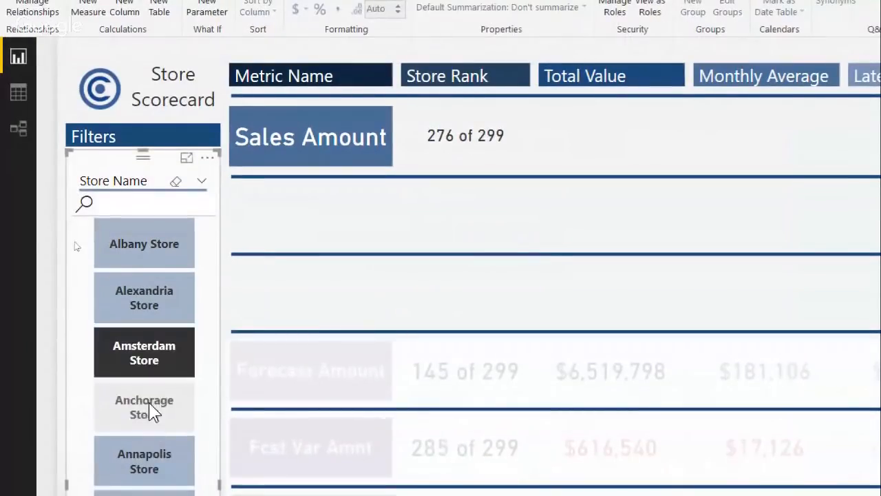
{"action": "left_click", "coordinate": [150, 409]}
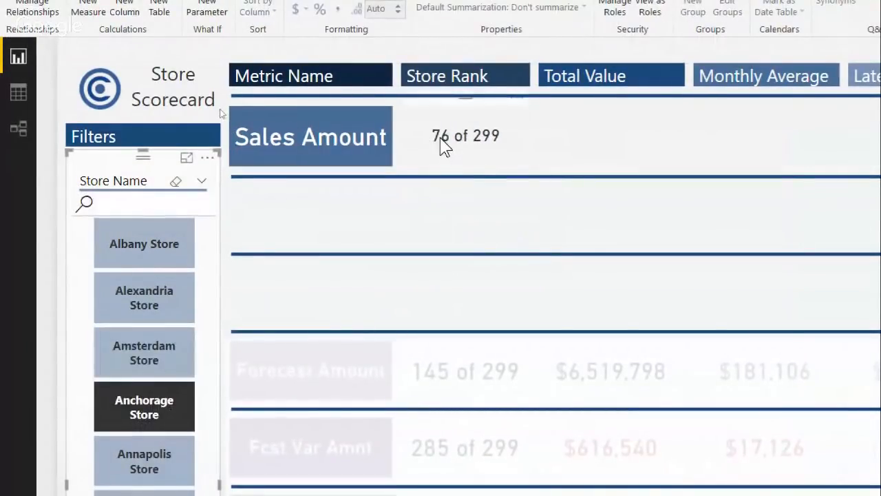
{"action": "left_click", "coordinate": [117, 264]}
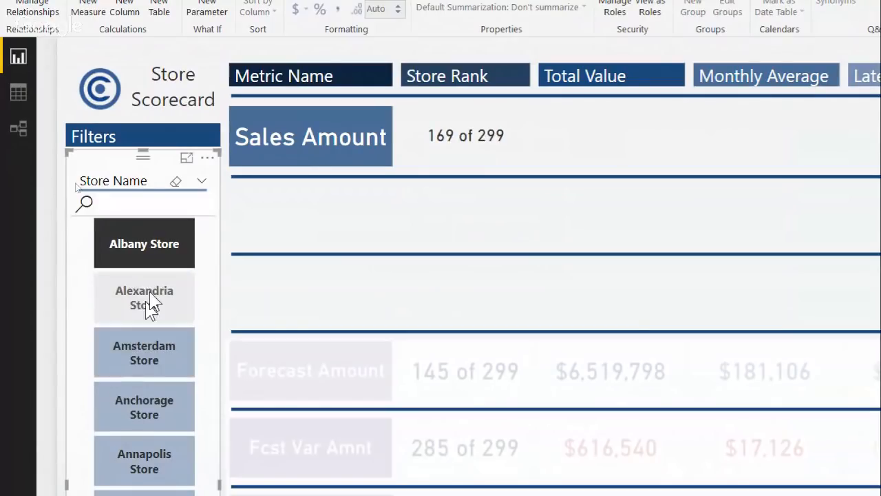
{"action": "left_click", "coordinate": [146, 305]}
{"action": "left_click", "coordinate": [146, 360]}
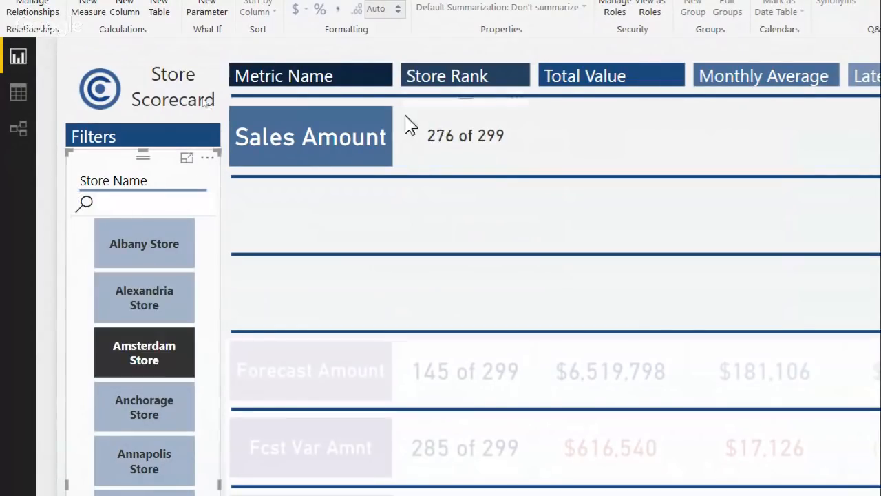
Step: Increase the Store Rank card's data label text size by several points and deselect the card
{"action": "left_click", "coordinate": [442, 147]}
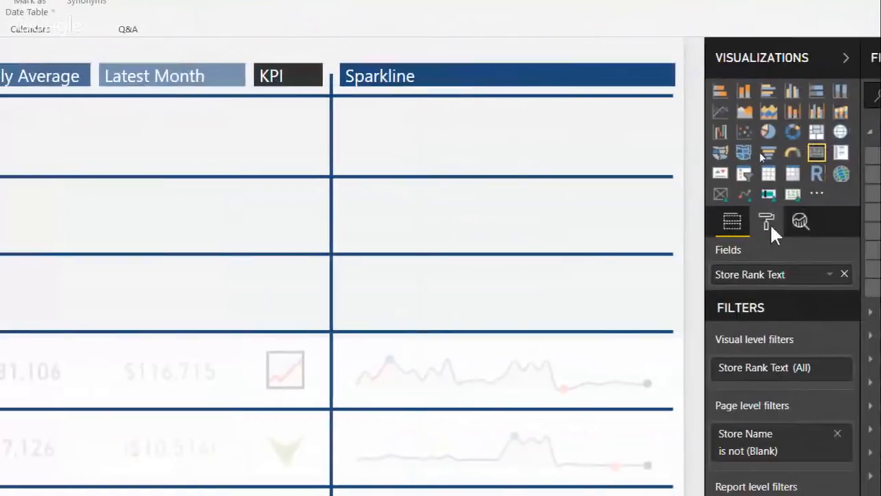
{"action": "left_click", "coordinate": [769, 223]}
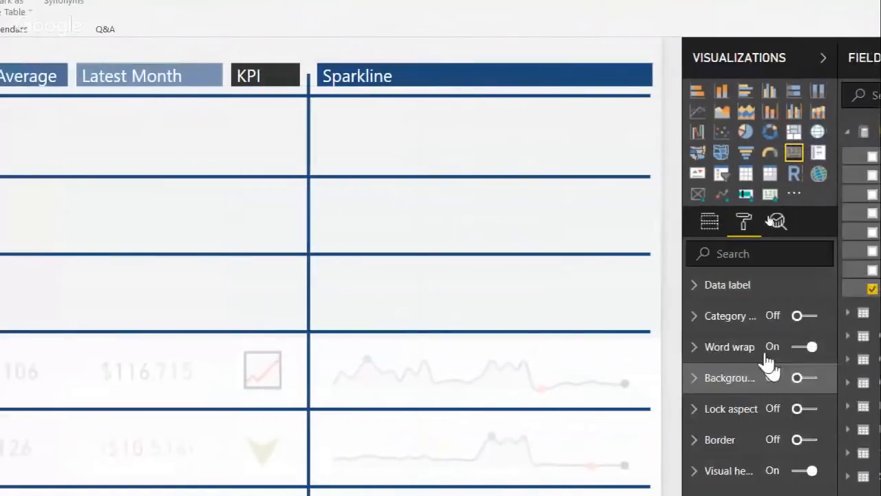
{"action": "left_click", "coordinate": [727, 286]}
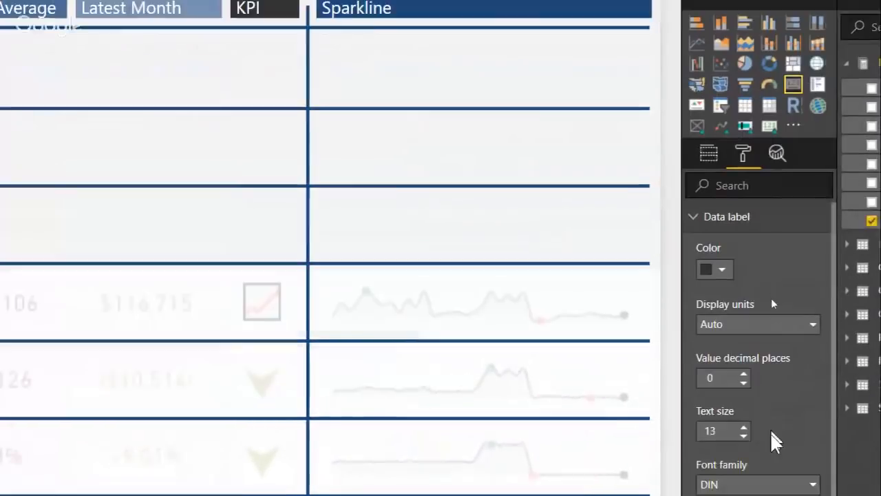
{"action": "left_click", "coordinate": [744, 405]}
{"action": "left_click", "coordinate": [744, 405]}
{"action": "left_click", "coordinate": [745, 406]}
{"action": "left_click", "coordinate": [744, 405]}
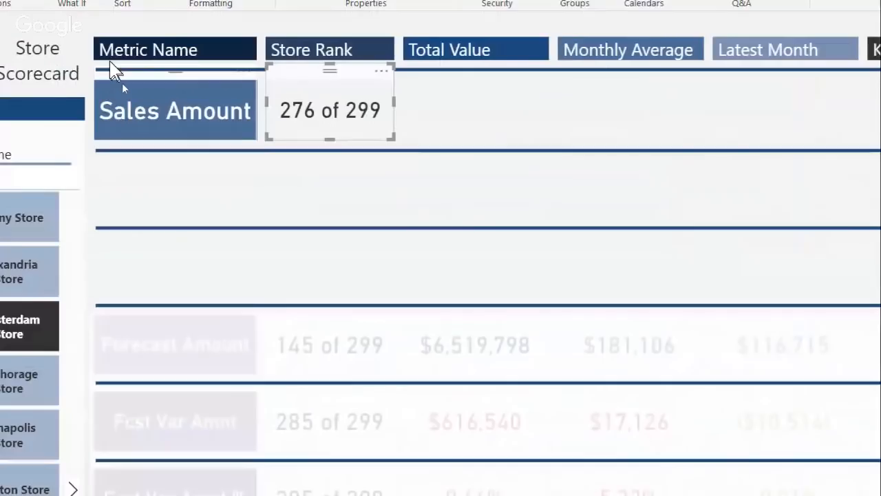
{"action": "left_click", "coordinate": [512, 127]}
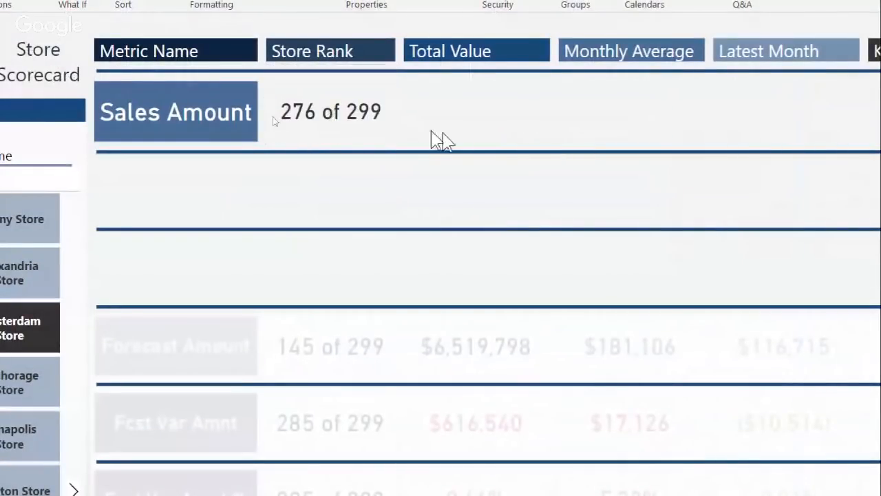
Step: Duplicate the Store Rank card, place the copy under the Total Value header in the Sales Amount row, and widen it to the column width
{"action": "left_click", "coordinate": [357, 114]}
{"action": "left_click_drag", "start_coordinate": [355, 126], "coordinate": [351, 138]}
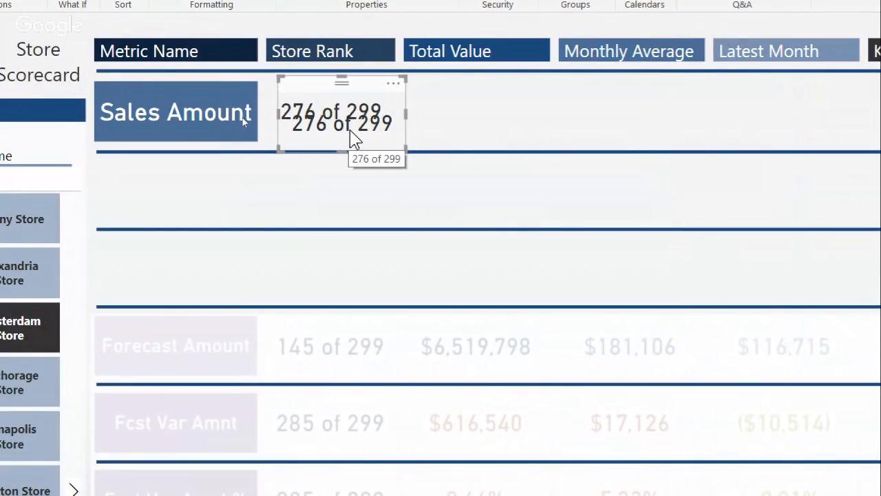
{"action": "left_click_drag", "start_coordinate": [351, 137], "coordinate": [468, 114]}
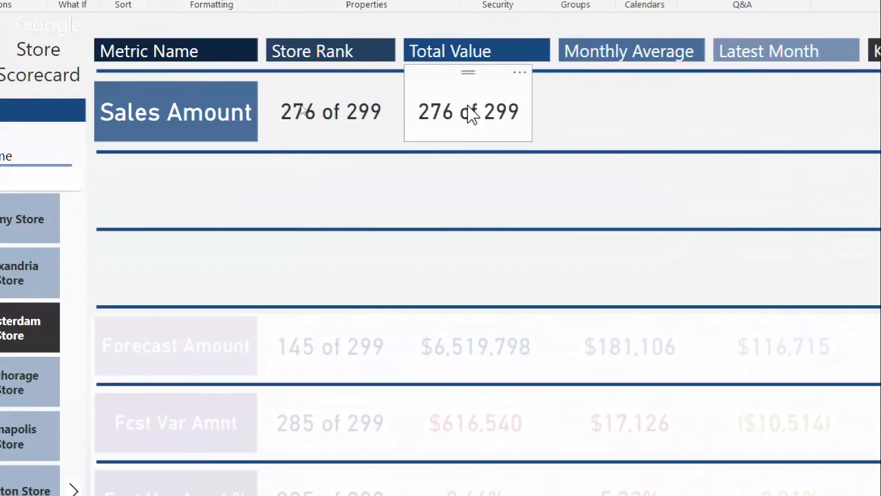
{"action": "left_click", "coordinate": [470, 114]}
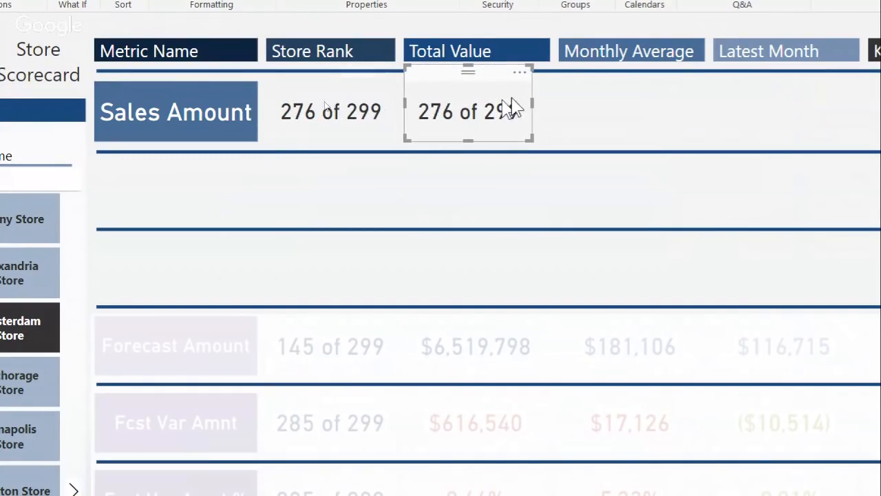
{"action": "left_click_drag", "start_coordinate": [531, 106], "coordinate": [549, 111]}
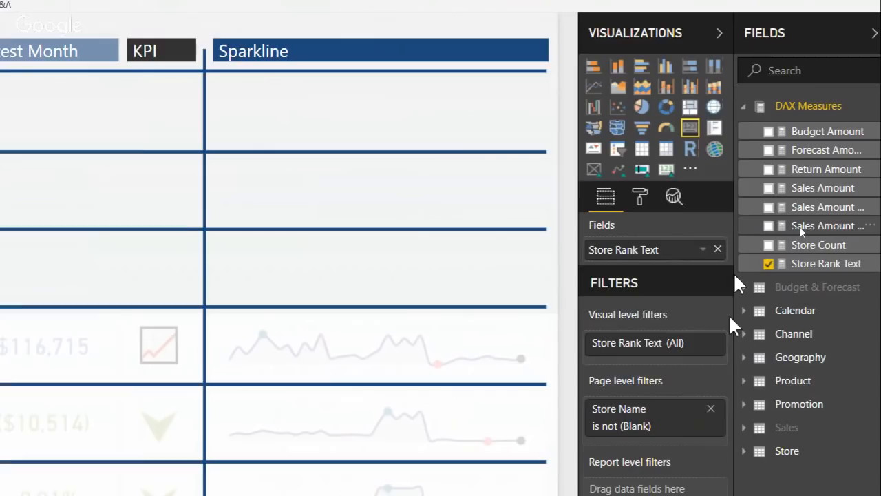
Step: Search the fields for "sales" and replace the duplicated card's Store Rank Text field with the Sales Amount measure
{"action": "left_click", "coordinate": [835, 77]}
{"action": "type", "text": "sales"}
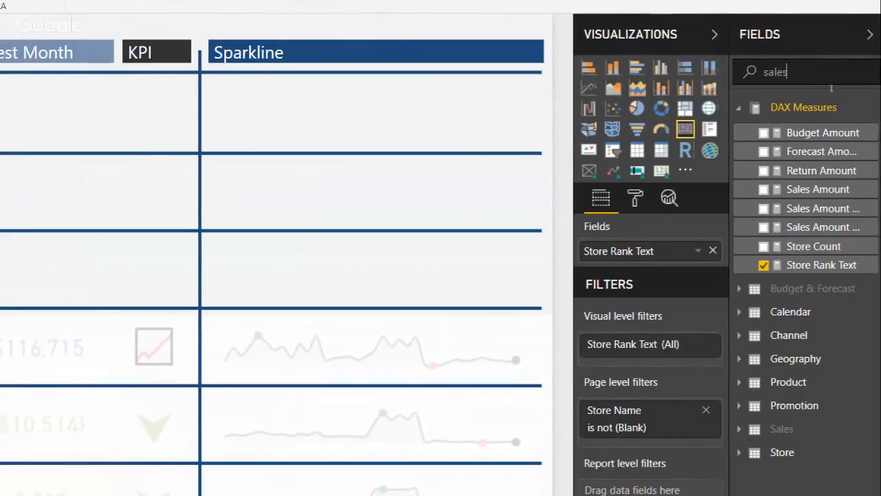
{"action": "left_click_drag", "start_coordinate": [812, 172], "coordinate": [683, 261]}
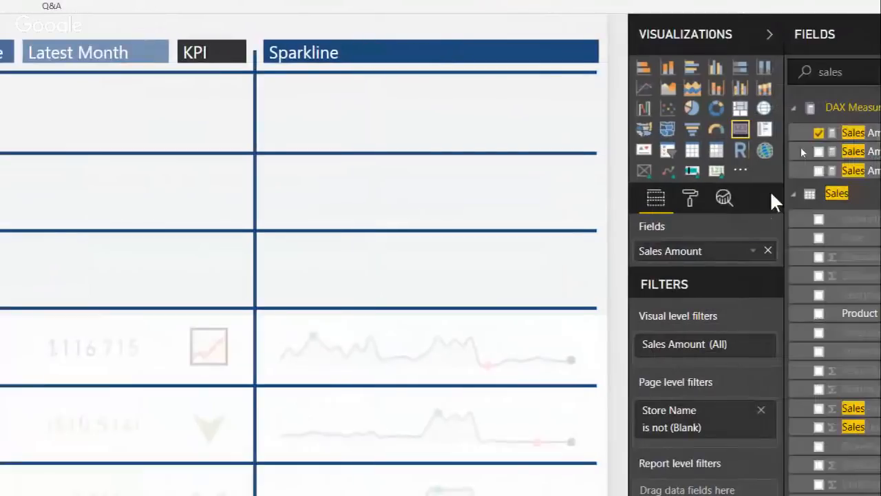
{"action": "left_click", "coordinate": [690, 198]}
{"action": "left_click", "coordinate": [679, 265]}
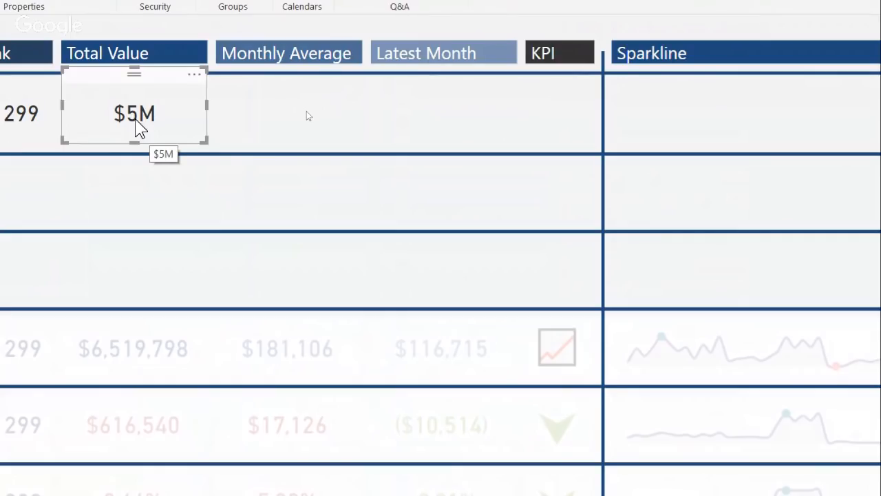
{"action": "key", "text": "ctrl+v"}
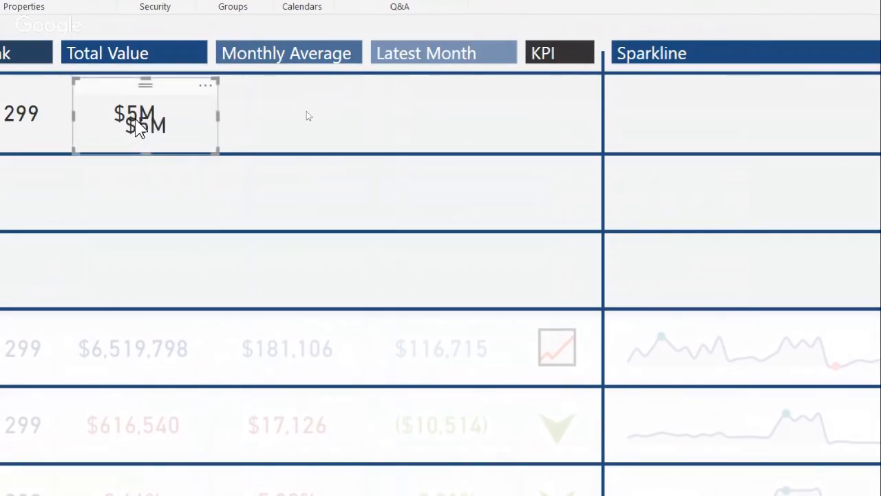
{"action": "left_click_drag", "start_coordinate": [138, 123], "coordinate": [132, 113]}
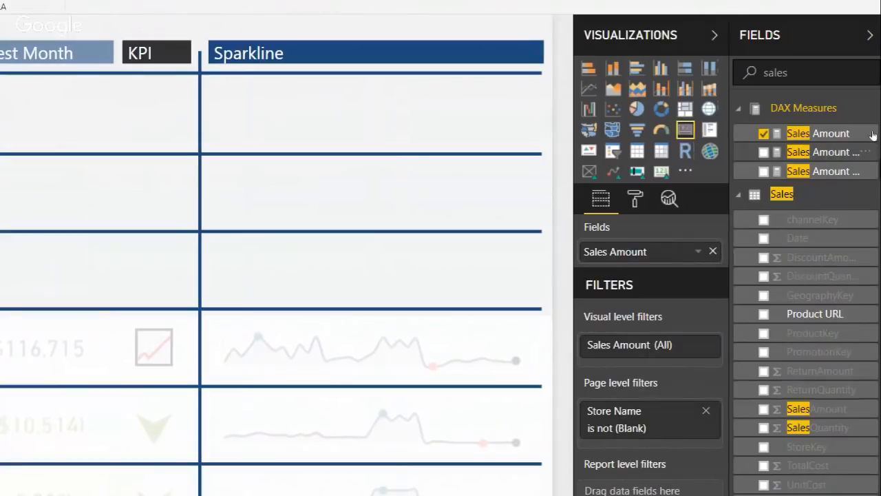
Step: Set the Total Value card's data label display units to None
{"action": "left_click", "coordinate": [634, 198]}
{"action": "left_click", "coordinate": [632, 261]}
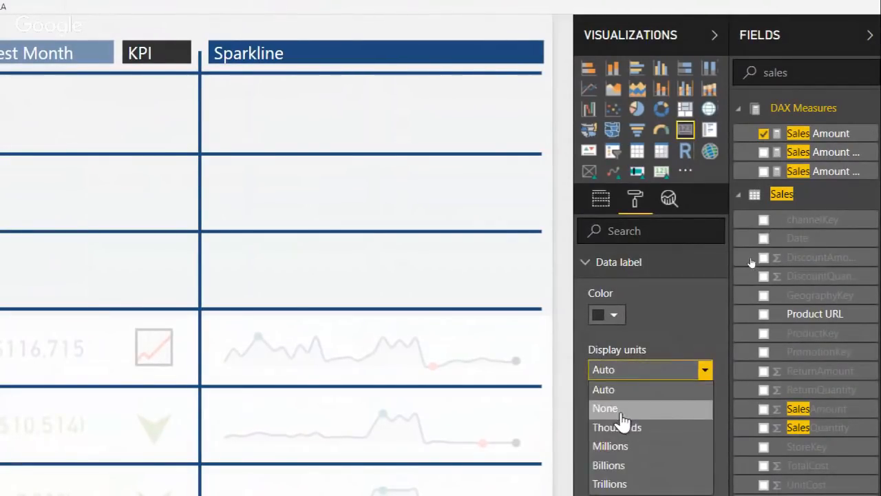
{"action": "left_click", "coordinate": [623, 409]}
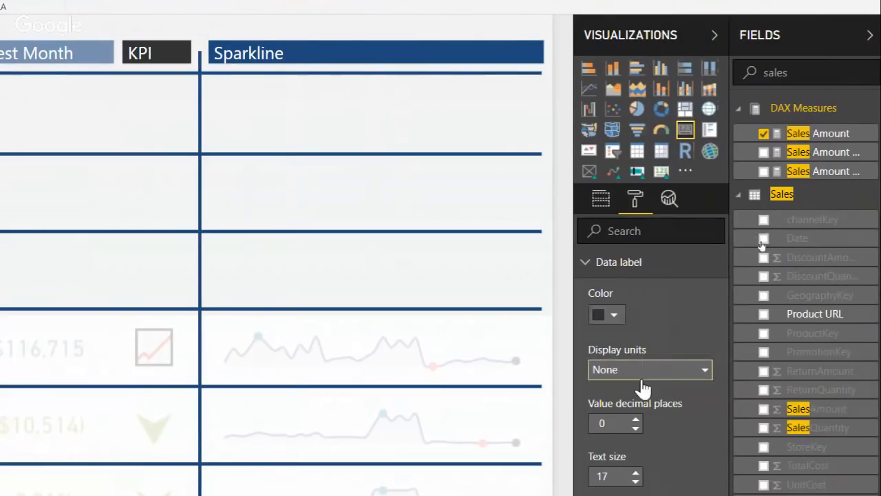
Step: Try Auto display units with 2 decimal places on the Total Value card's data label
{"action": "left_click", "coordinate": [638, 377]}
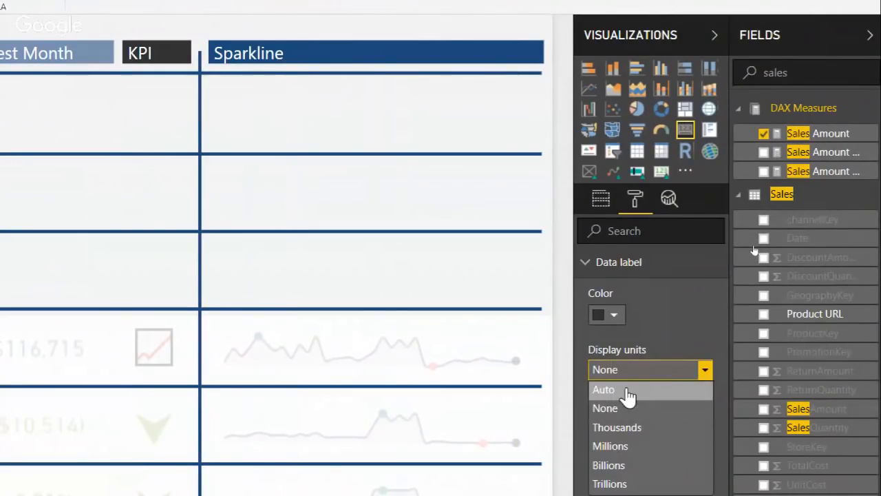
{"action": "left_click", "coordinate": [624, 391]}
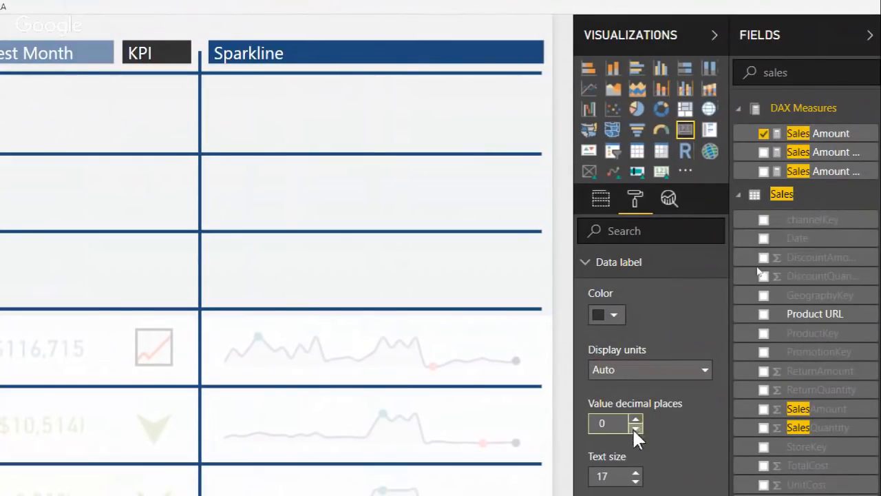
{"action": "left_click", "coordinate": [635, 420]}
{"action": "left_click", "coordinate": [635, 419]}
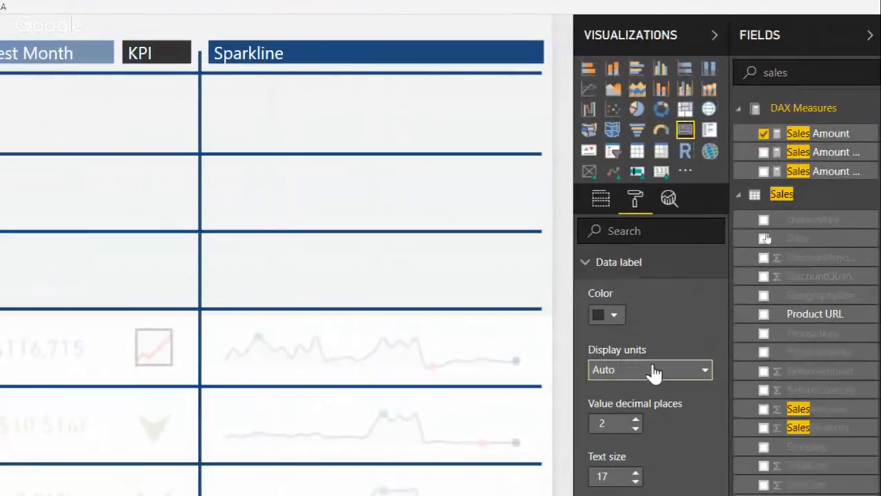
Step: Switch the Total Value card's display units back to None and set its value decimal places to 0
{"action": "left_click", "coordinate": [654, 372]}
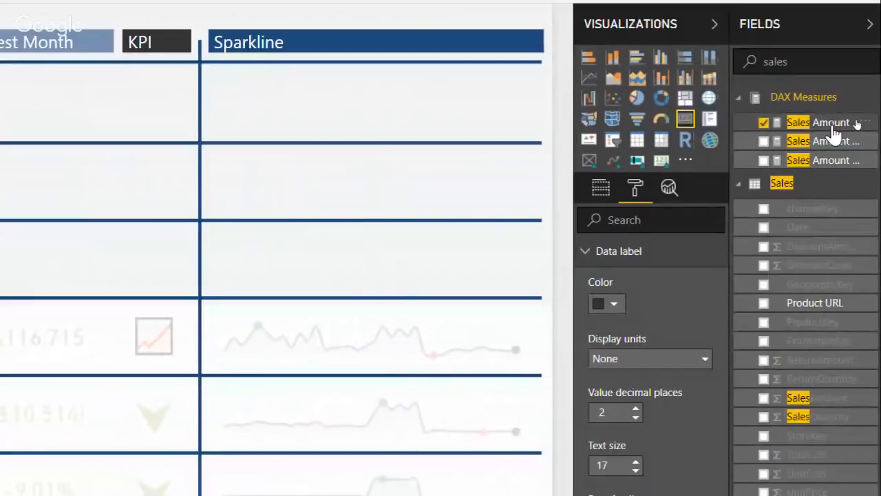
{"action": "left_click", "coordinate": [613, 412]}
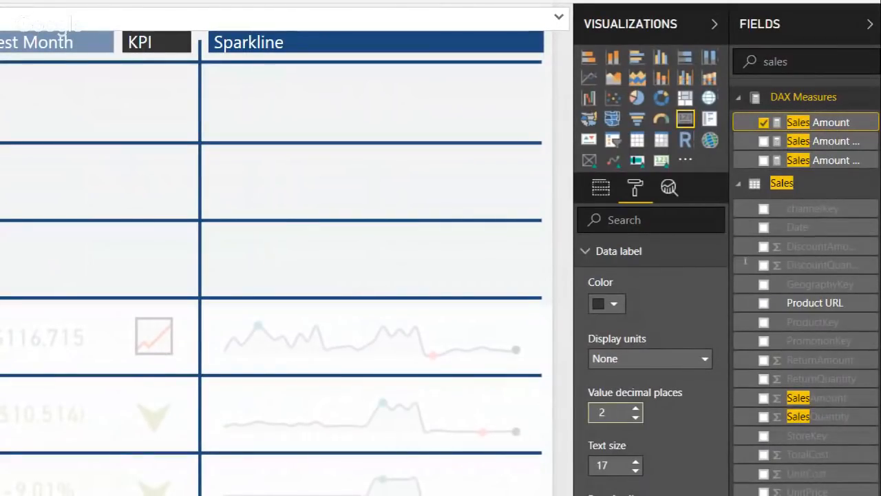
{"action": "type", "text": "0"}
{"action": "key", "text": "BackSpace"}
{"action": "key", "text": "BackSpace"}
{"action": "type", "text": "0"}
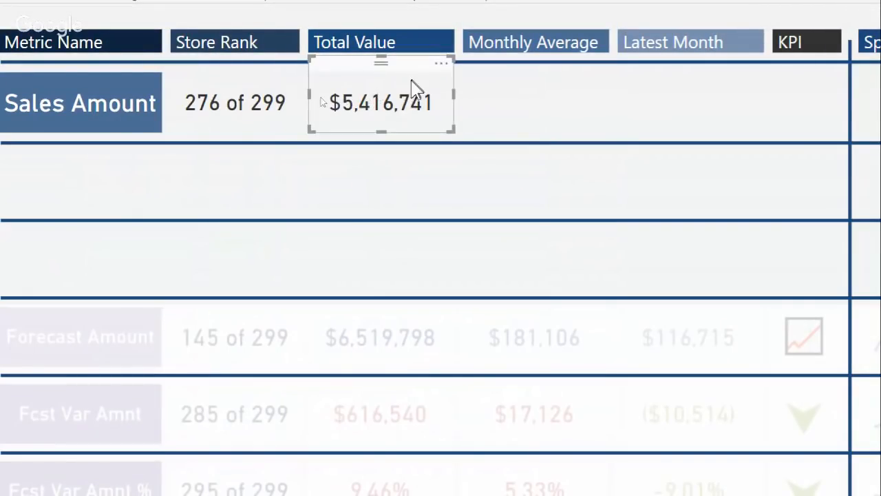
Step: Duplicate the Total Value card and place the copy under the Monthly Average header in the Sales Amount row
{"action": "key", "text": "ctrl+c"}
{"action": "key", "text": "ctrl+v"}
{"action": "left_click_drag", "start_coordinate": [363, 89], "coordinate": [506, 88]}
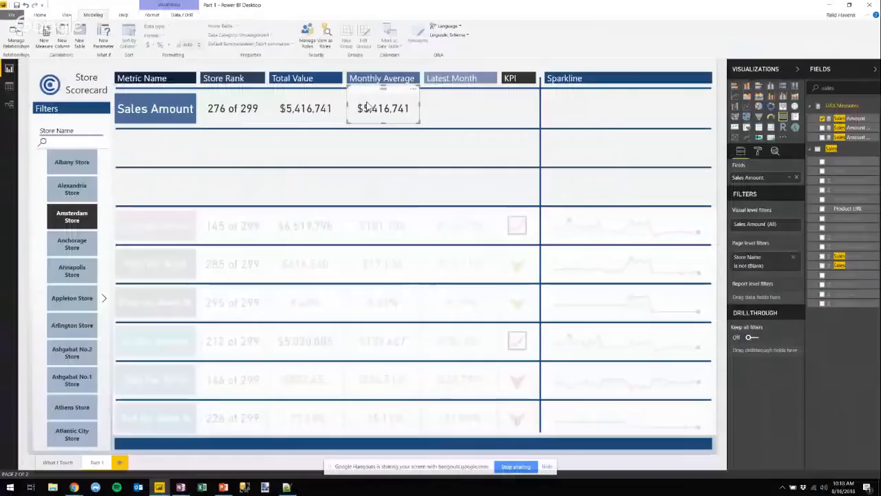
Step: Switch to Notepad++, select the MAX Month measure line at the start of Webinar Code.sql, and return to Power BI
{"action": "left_click", "coordinate": [288, 488]}
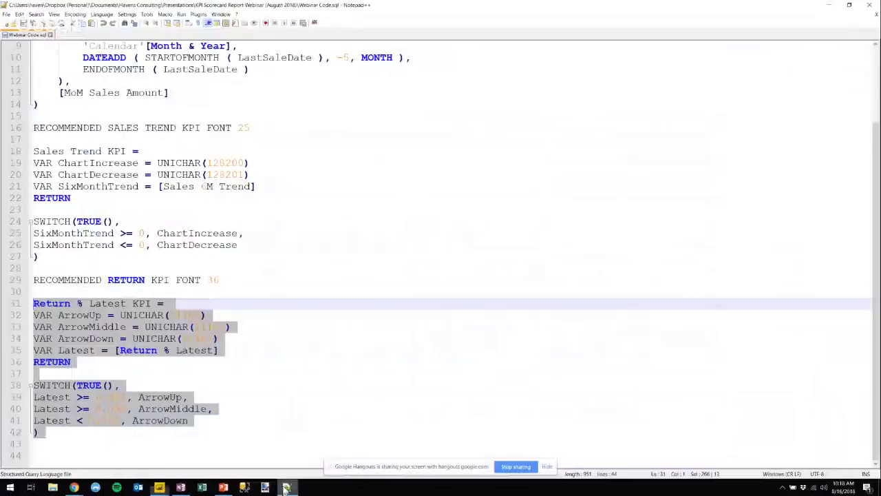
{"action": "scroll", "coordinate": [124, 141], "scroll_direction": "up", "scroll_amount": 3}
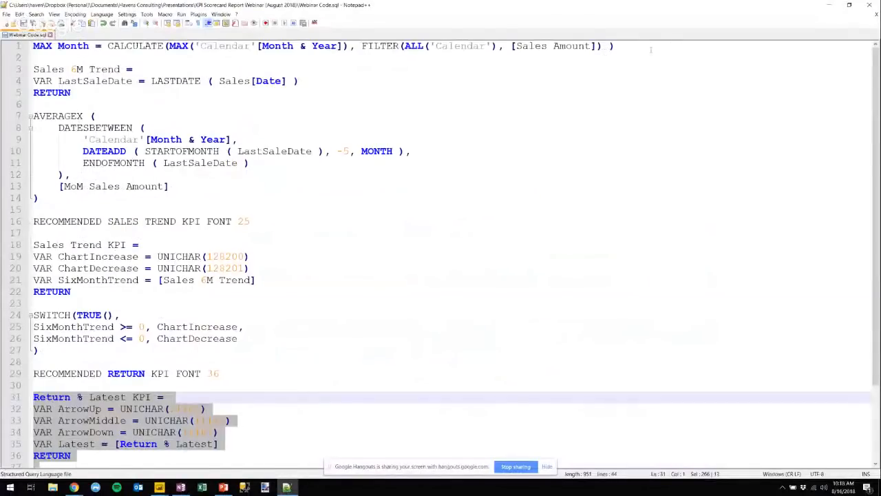
{"action": "triple_click", "coordinate": [604, 50]}
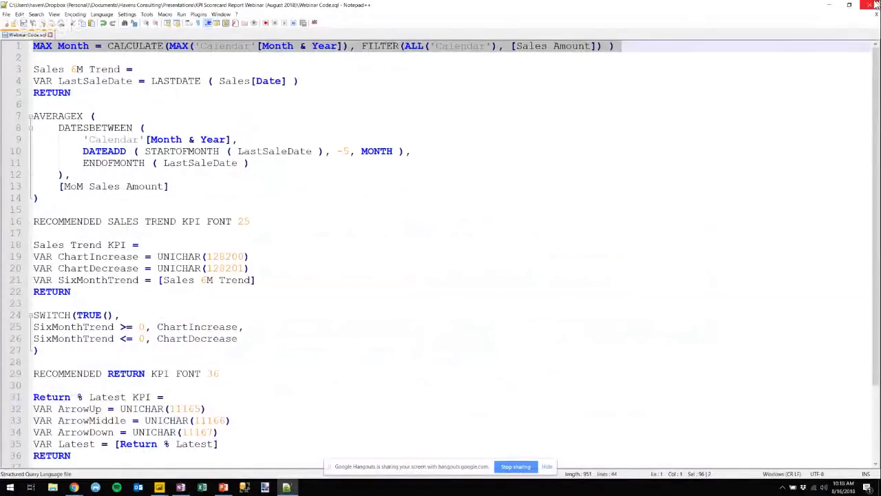
{"action": "left_click", "coordinate": [832, 5]}
{"action": "left_click", "coordinate": [439, 109]}
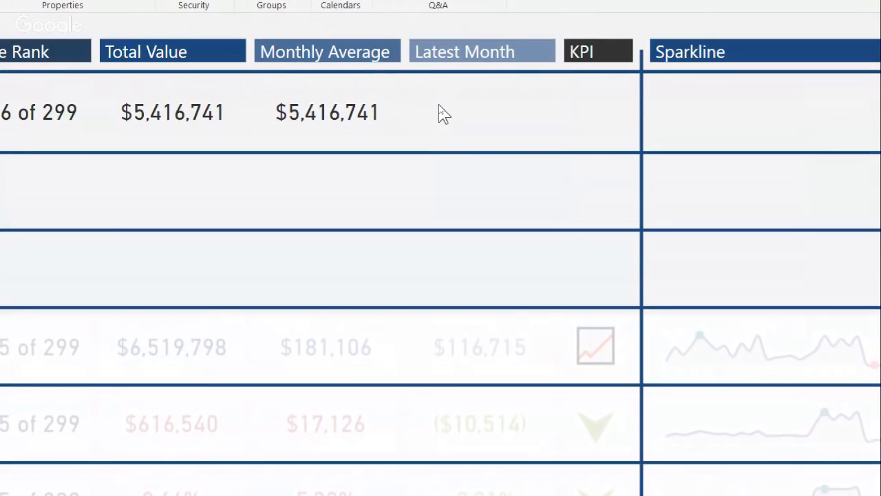
Step: With the Monthly Average card selected, create a new measure in the DAX Measures table named Sales Amount Monthly Average
{"action": "left_click", "coordinate": [371, 127]}
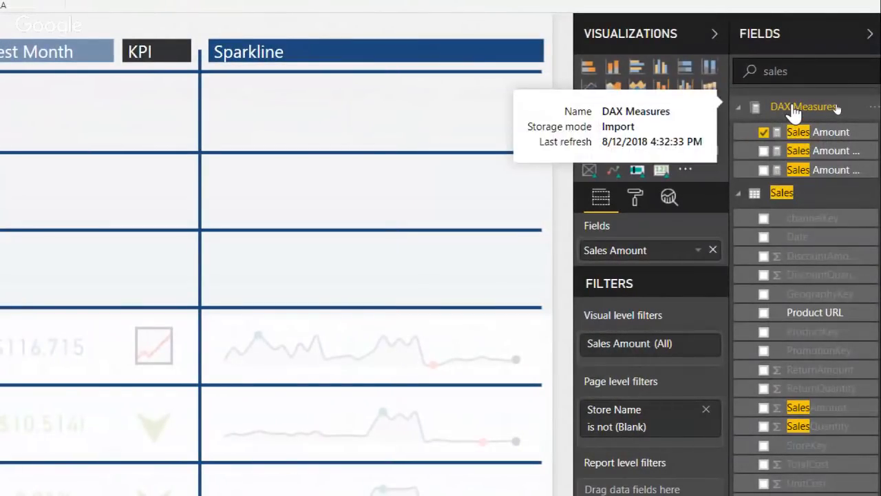
{"action": "right_click", "coordinate": [794, 113]}
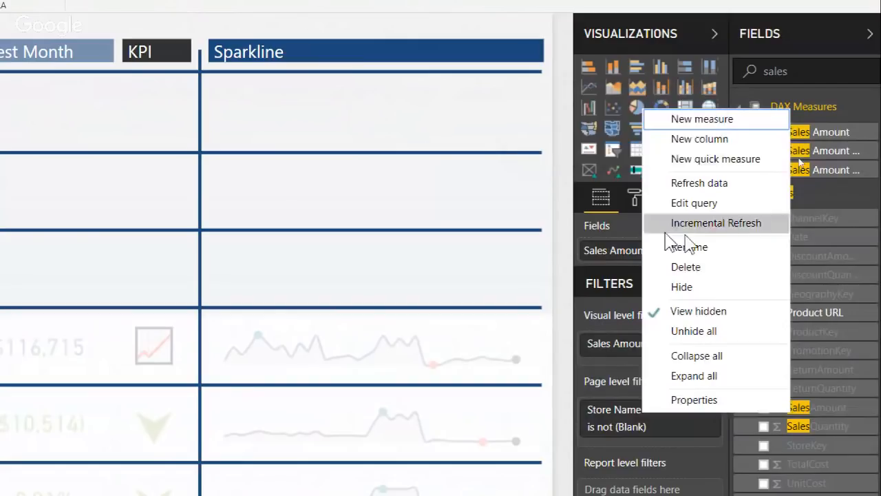
{"action": "left_click", "coordinate": [702, 119]}
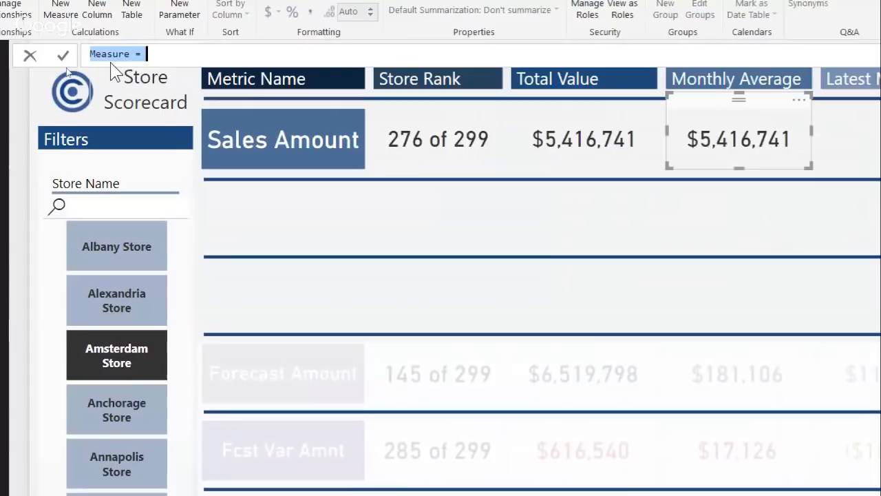
{"action": "type", "text": "Sales"}
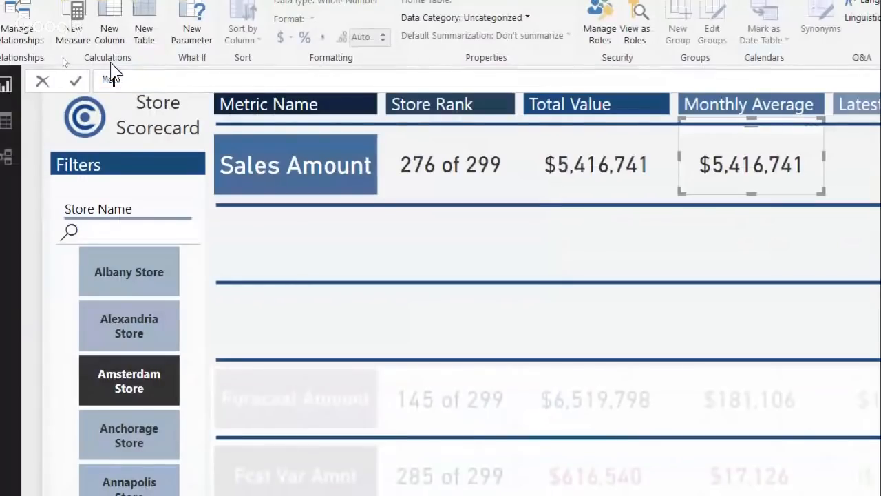
{"action": "type", "text": " Amount "}
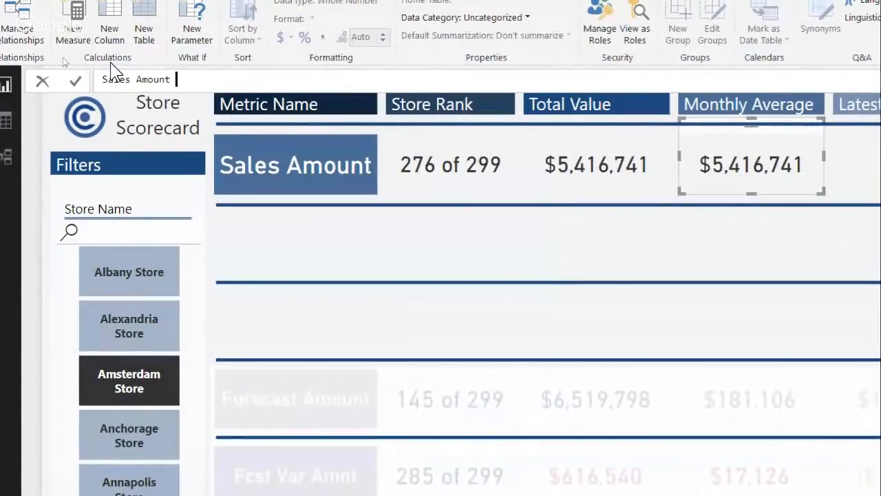
{"action": "type", "text": "Monthly Average"}
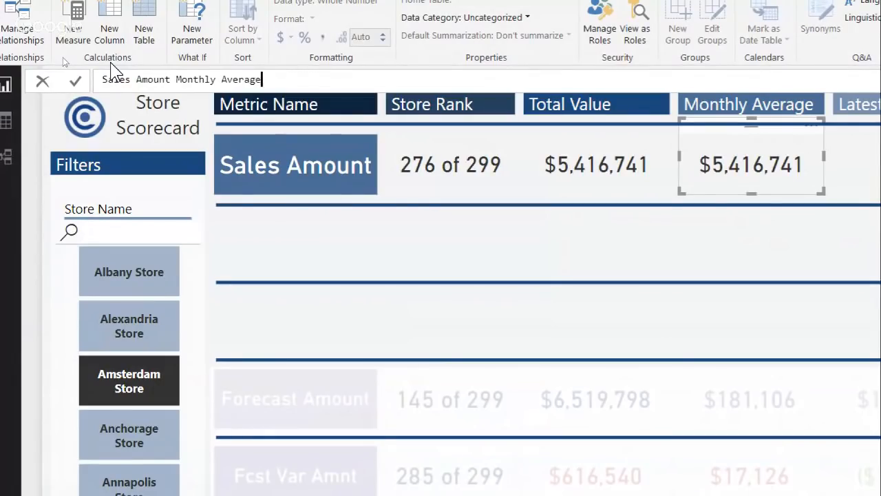
{"action": "type", "text": " ="}
Step: Start the Sales Amount Monthly Average formula with AVERAGEX iterating over VALUES('Calendar'[Month & Year])
{"action": "type", "text": "av"}
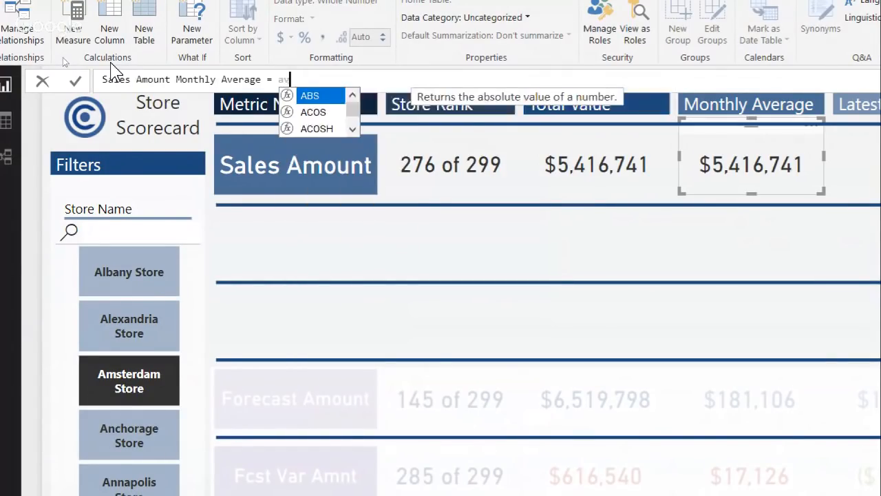
{"action": "type", "text": "erage"}
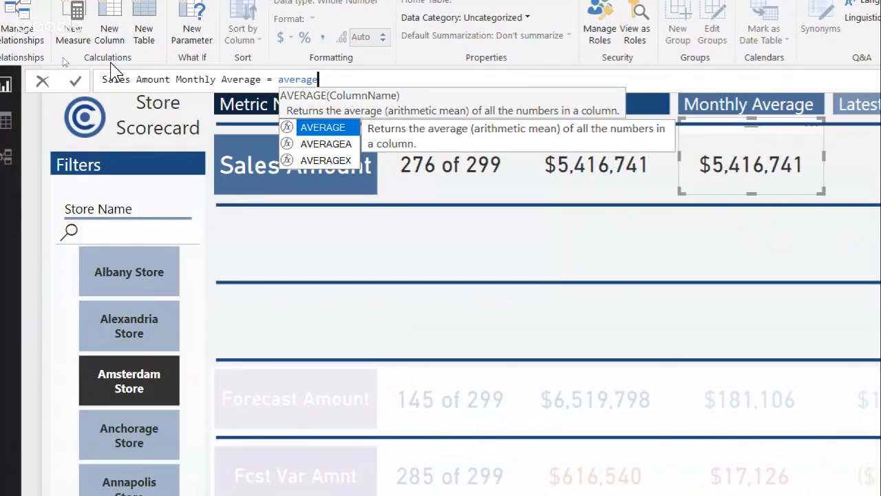
{"action": "key", "text": "Down"}
{"action": "key", "text": "Down"}
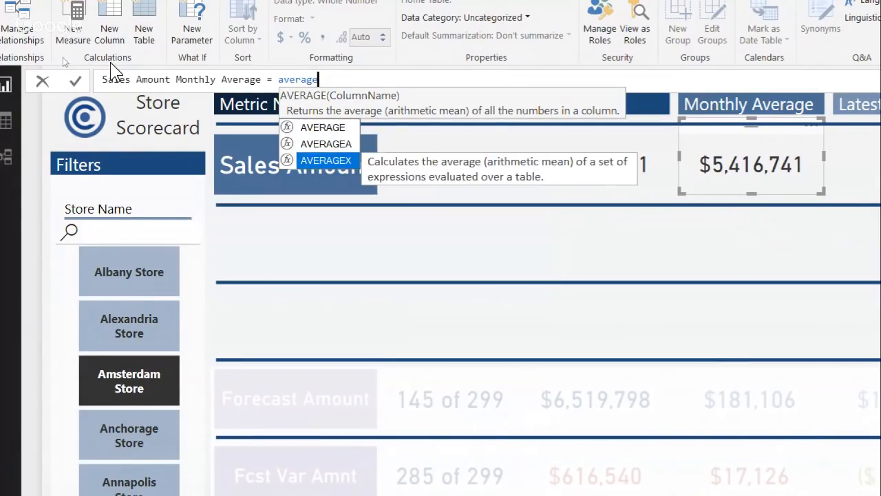
{"action": "key", "text": "Tab"}
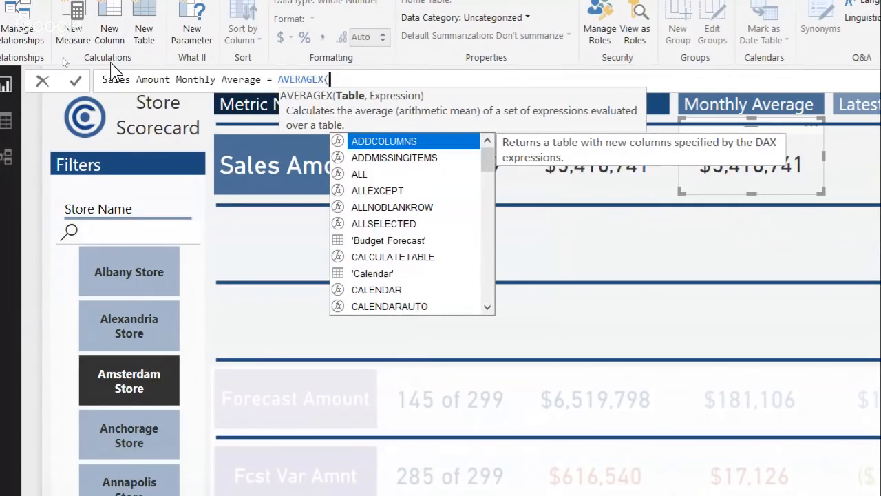
{"action": "type", "text": "values"}
{"action": "key", "text": "Tab"}
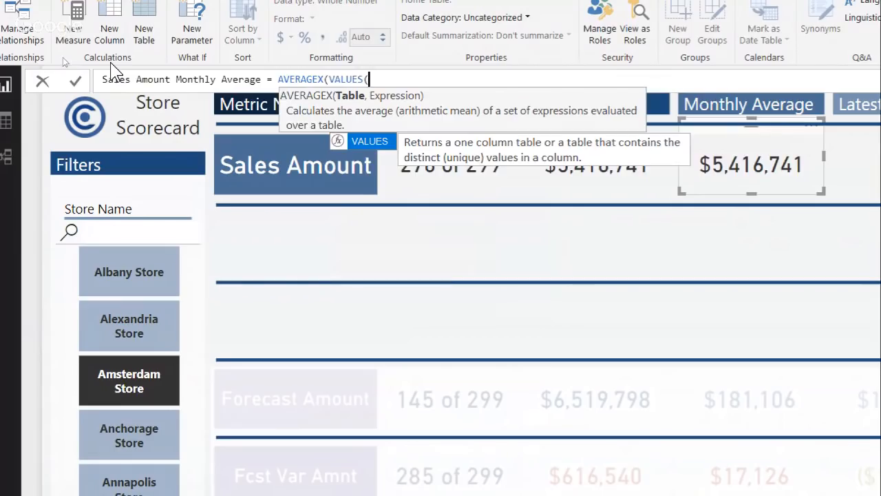
{"action": "type", "text": "month"}
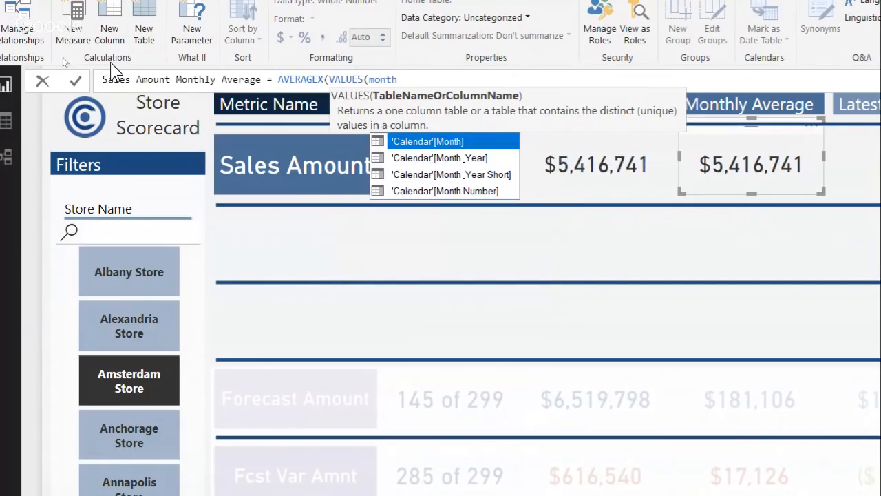
{"action": "key", "text": "Tab"}
{"action": "type", "text": ")"}
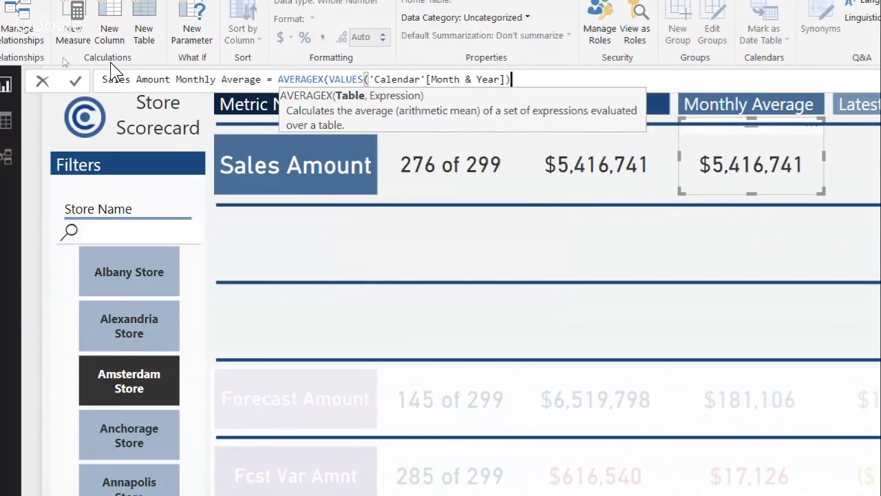
Step: Complete the AVERAGEX formula with [Sales Amount] as its expression and commit the measure
{"action": "key", "text": "ctrl+Left"}
{"action": "key", "text": "ctrl+Left"}
{"action": "key", "text": "ctrl+Left"}
{"action": "key", "text": "ctrl+Left"}
{"action": "key", "text": "ctrl+Left"}
{"action": "key", "text": "ctrl+Left"}
{"action": "key", "text": "ctrl+Left"}
{"action": "key", "text": "ctrl+Left"}
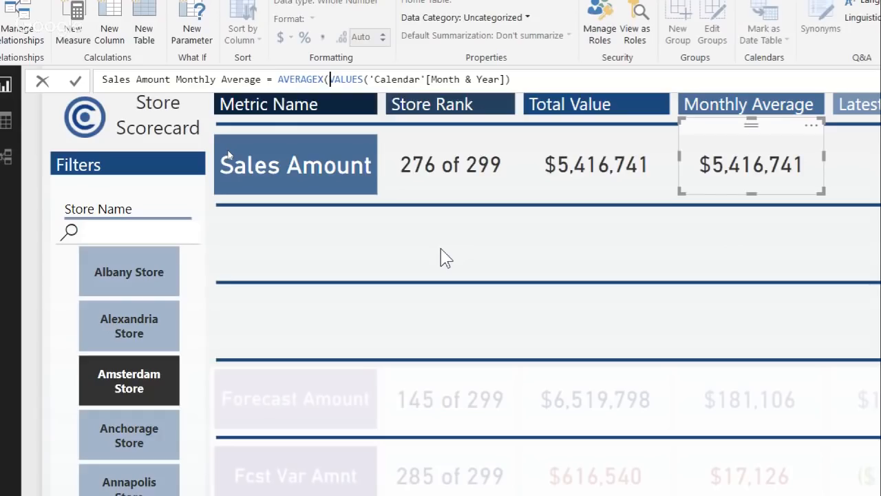
{"action": "key", "text": "End"}
{"action": "type", "text": ", sale"}
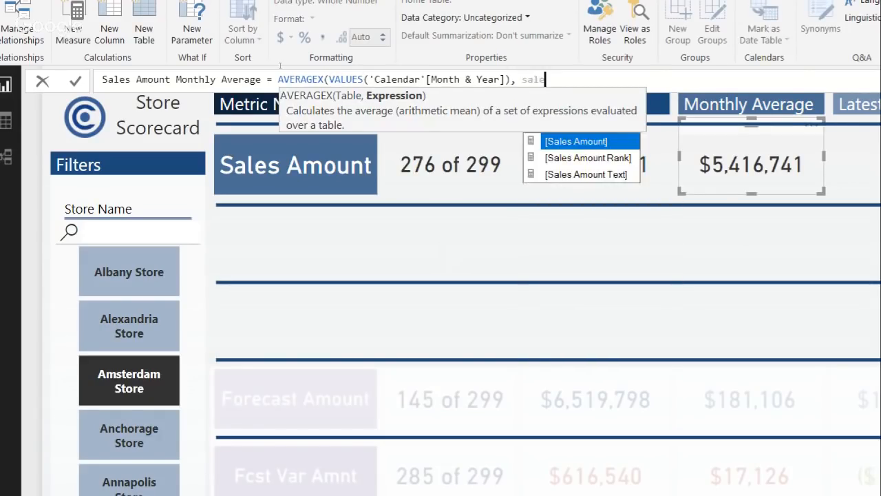
{"action": "key", "text": "Tab"}
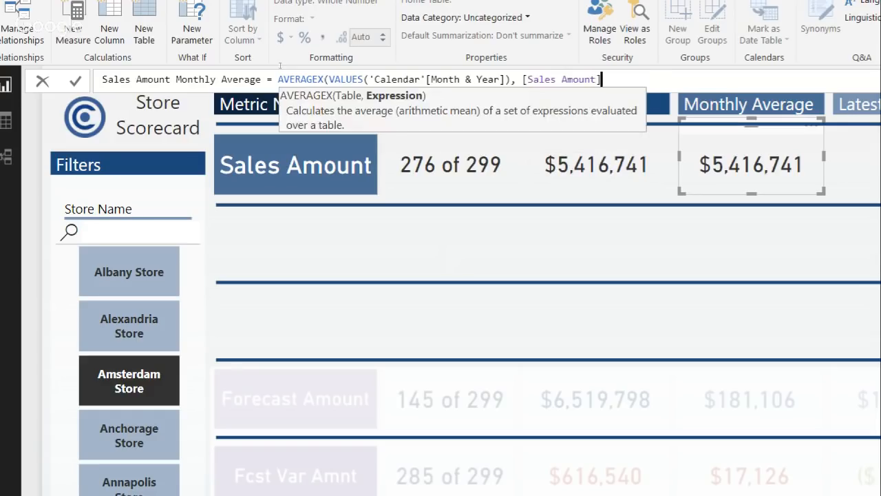
{"action": "type", "text": ")"}
{"action": "key", "text": "Return"}
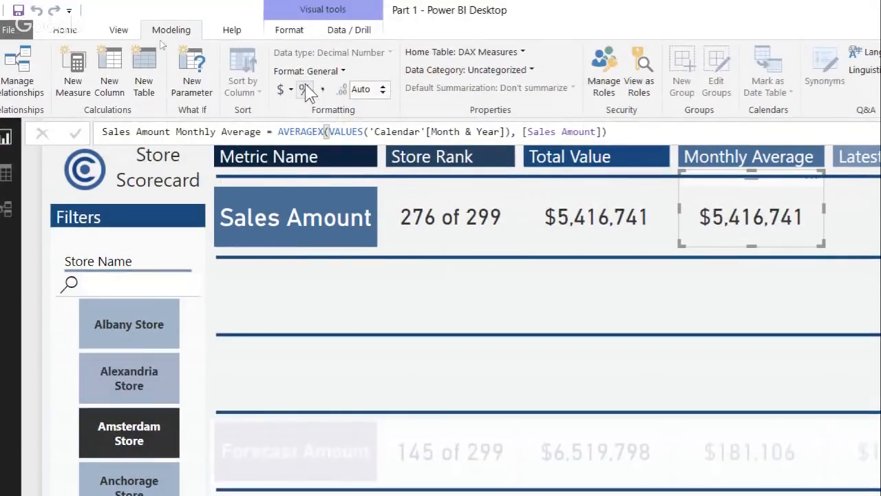
Step: Format Sales Amount Monthly Average as currency and use it in place of Sales Amount in the Monthly Average card
{"action": "left_click", "coordinate": [307, 71]}
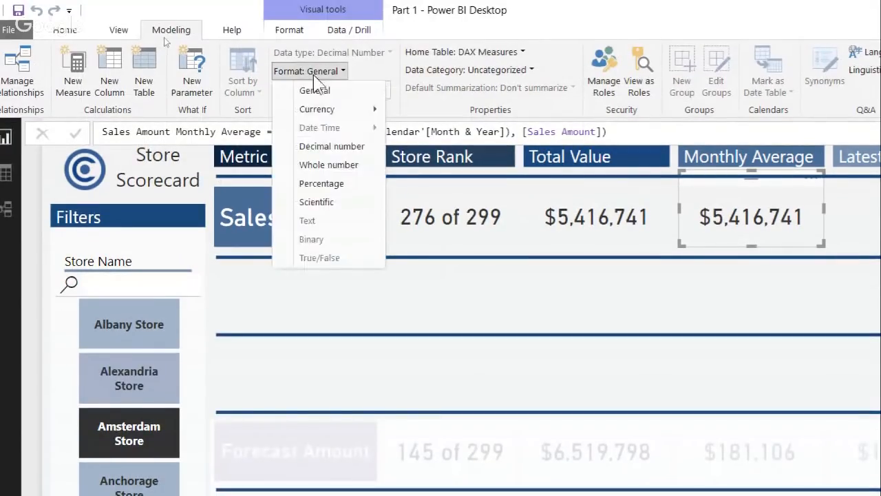
{"action": "mouse_move", "coordinate": [380, 111]}
{"action": "left_click", "coordinate": [421, 129]}
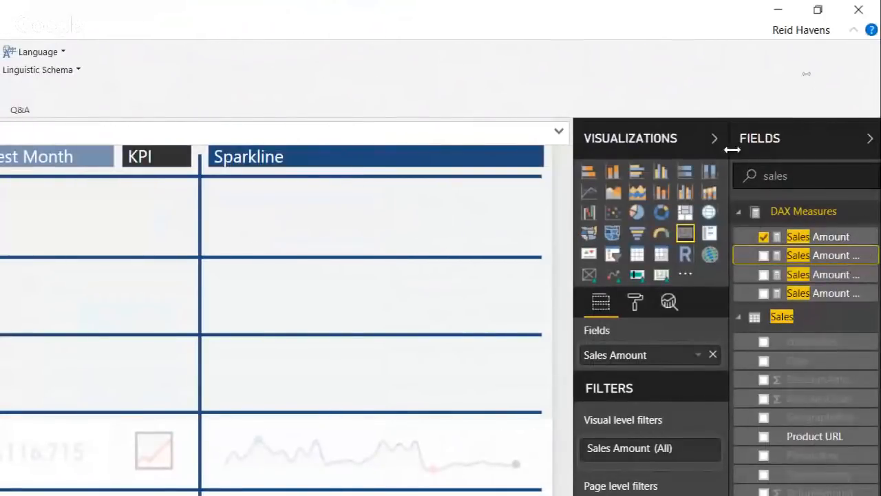
{"action": "left_click_drag", "start_coordinate": [730, 130], "coordinate": [689, 125]}
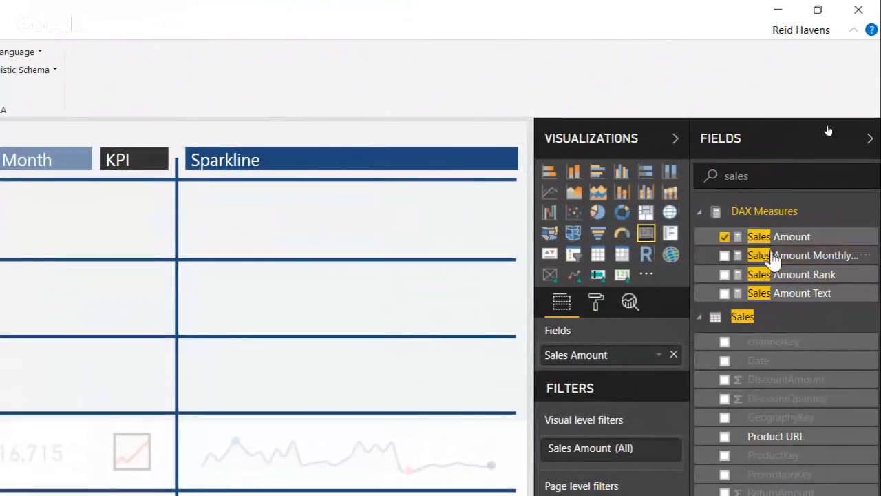
{"action": "left_click_drag", "start_coordinate": [722, 256], "coordinate": [639, 365]}
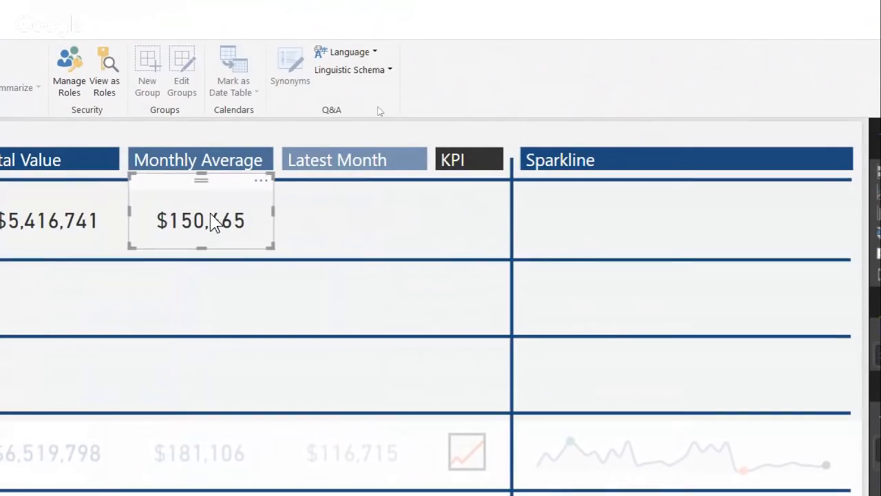
Step: Duplicate the Monthly Average card and place the copy under the Latest Month header in the Sales Amount row
{"action": "key", "text": "ctrl+c"}
{"action": "key", "text": "ctrl+v"}
{"action": "left_click_drag", "start_coordinate": [213, 230], "coordinate": [364, 210]}
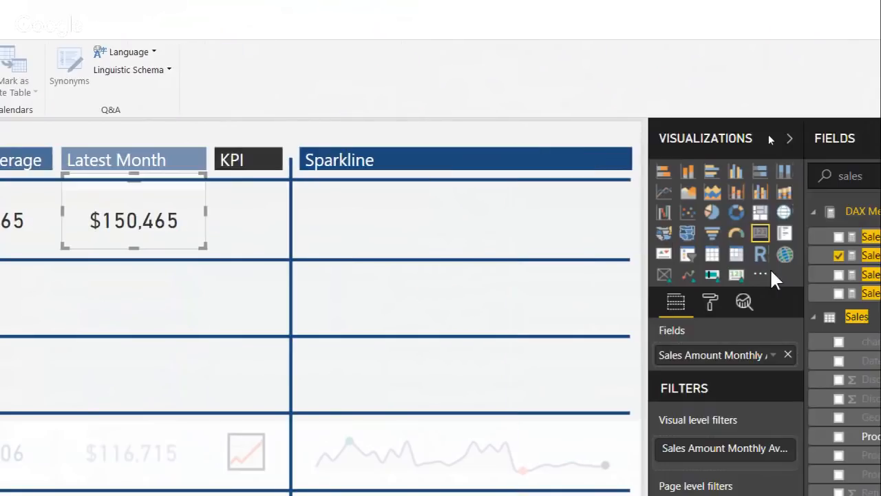
{"action": "left_click", "coordinate": [773, 354]}
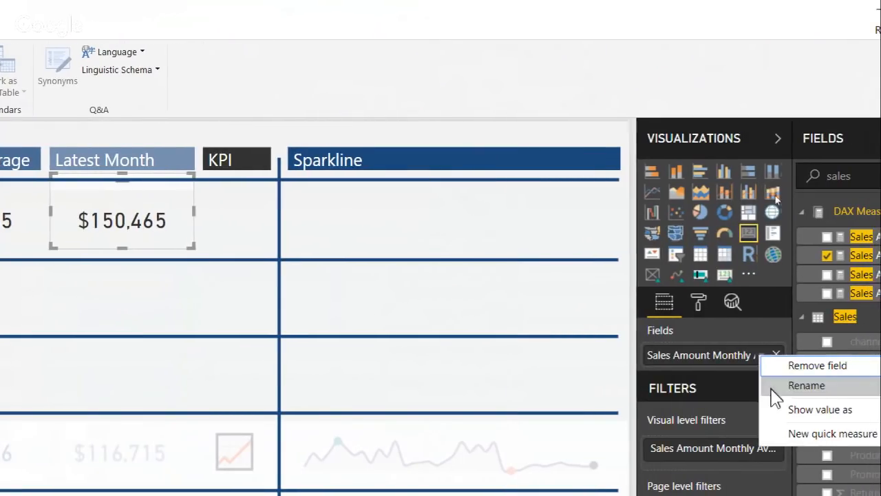
{"action": "mouse_move", "coordinate": [817, 411]}
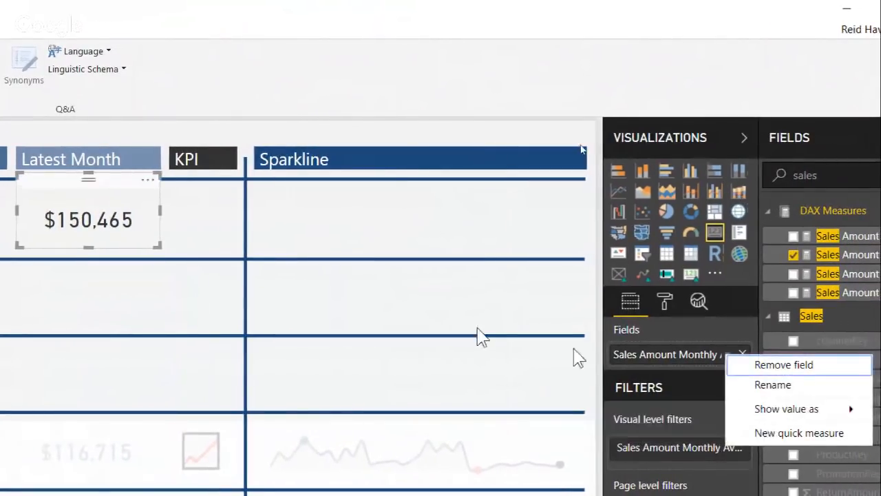
{"action": "left_click", "coordinate": [185, 231]}
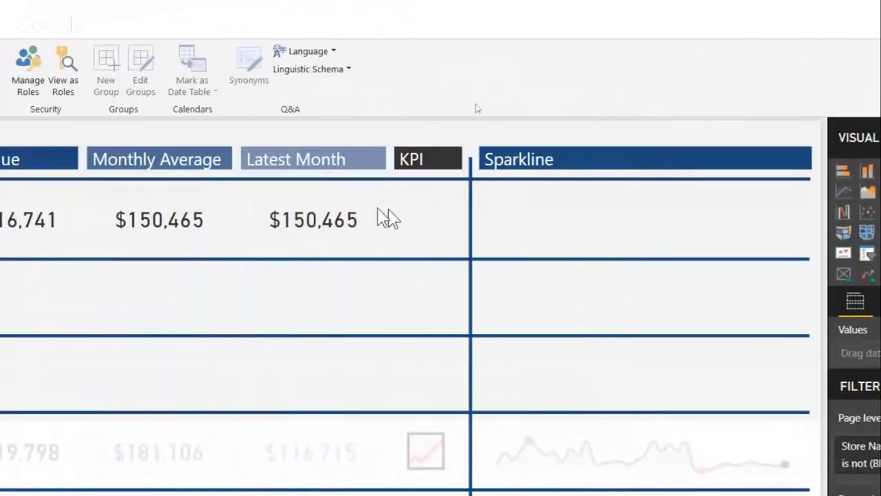
Step: With the Latest Month card selected, create a new measure in the DAX Measures table and paste the copied MAX Month formula into it
{"action": "left_click", "coordinate": [107, 185]}
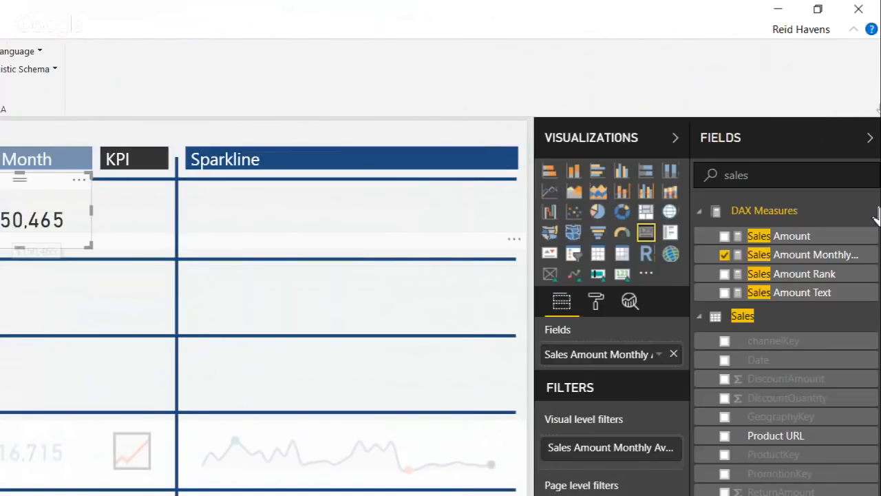
{"action": "right_click", "coordinate": [770, 210]}
{"action": "left_click", "coordinate": [576, 141]}
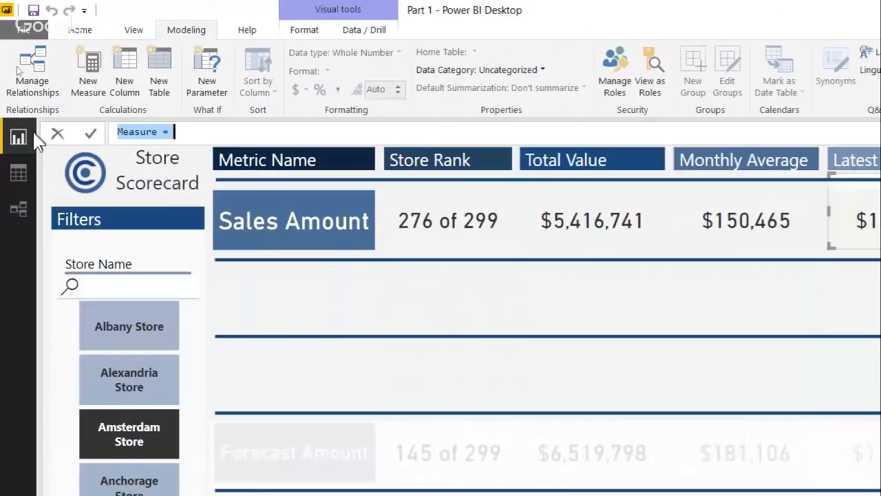
{"action": "key", "text": "ctrl+a"}
{"action": "key", "text": "ctrl+v"}
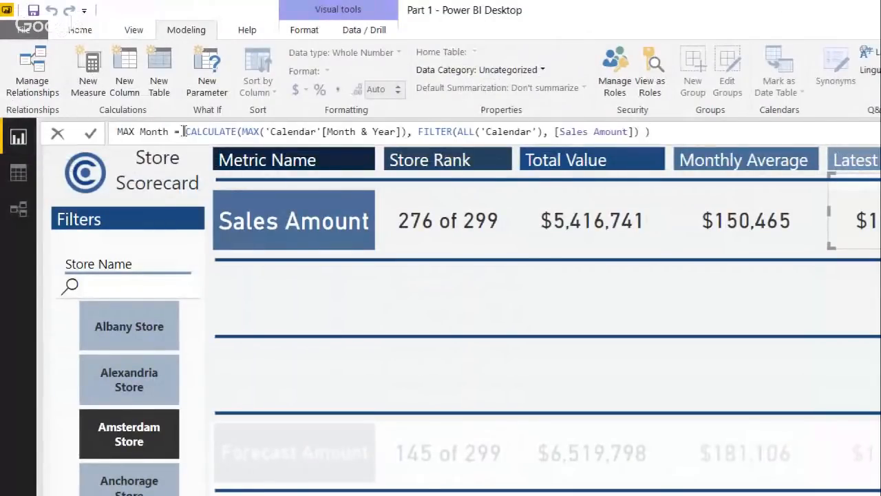
Step: Go over the FILTER(ALL('Calendar')) and [Sales Amount] parts of the MAX Month formula and commit the measure
{"action": "left_click_drag", "start_coordinate": [184, 132], "coordinate": [555, 132]}
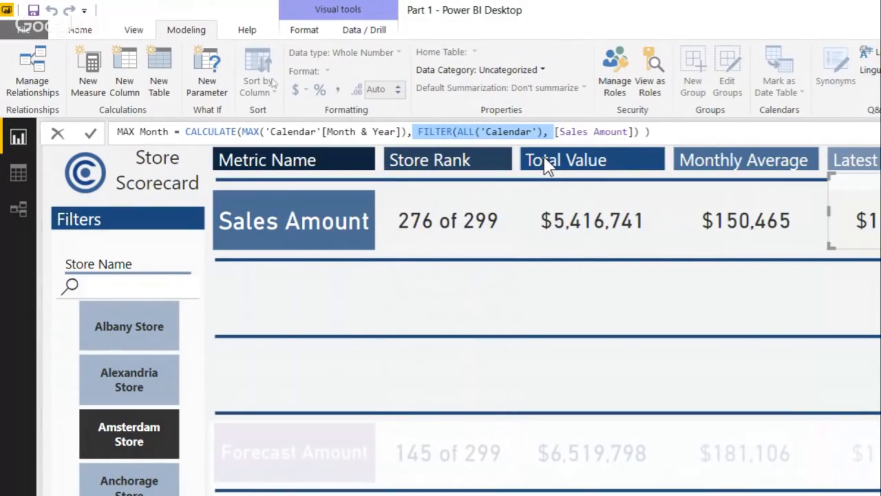
{"action": "left_click", "coordinate": [522, 132]}
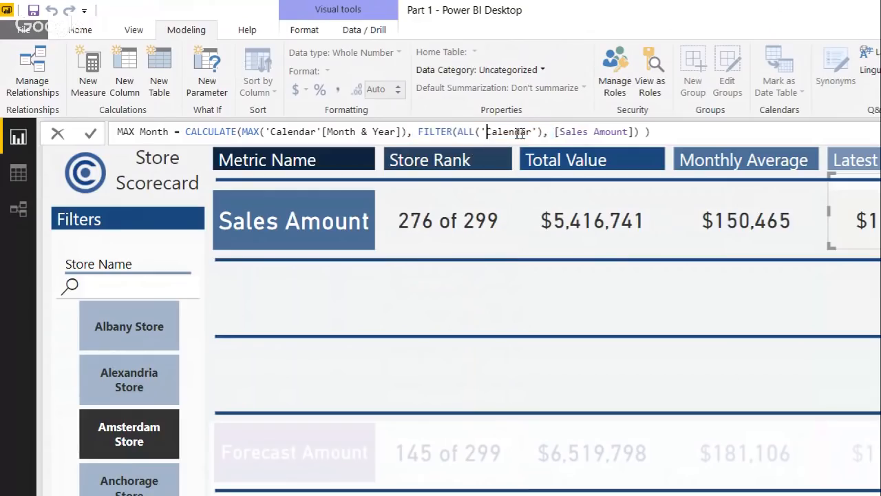
{"action": "left_click_drag", "start_coordinate": [555, 132], "coordinate": [640, 131]}
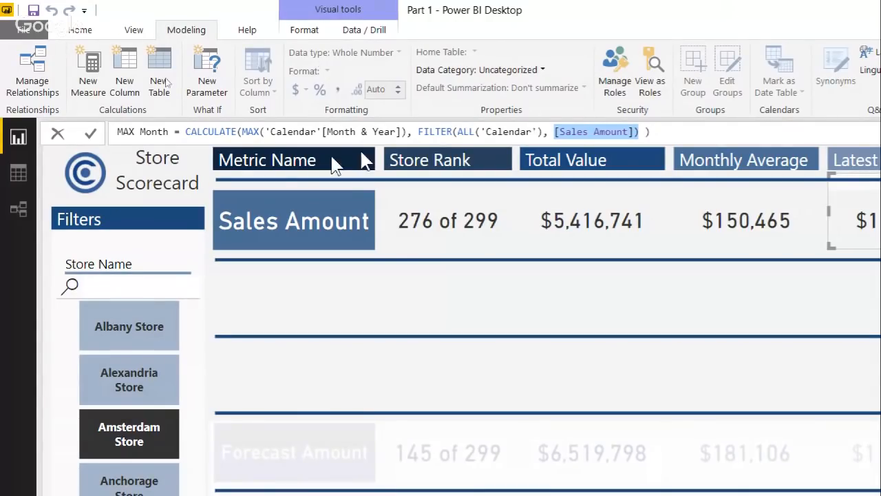
{"action": "left_click", "coordinate": [444, 131]}
{"action": "left_click", "coordinate": [673, 139]}
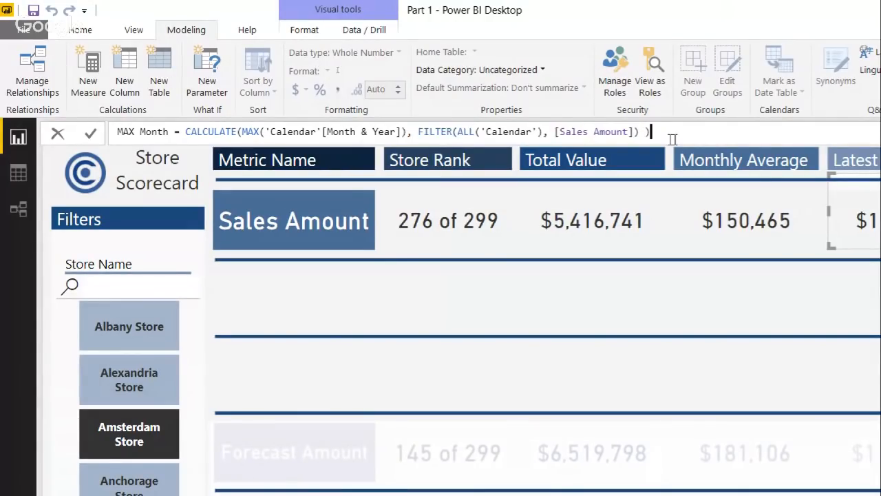
{"action": "key", "text": "Return"}
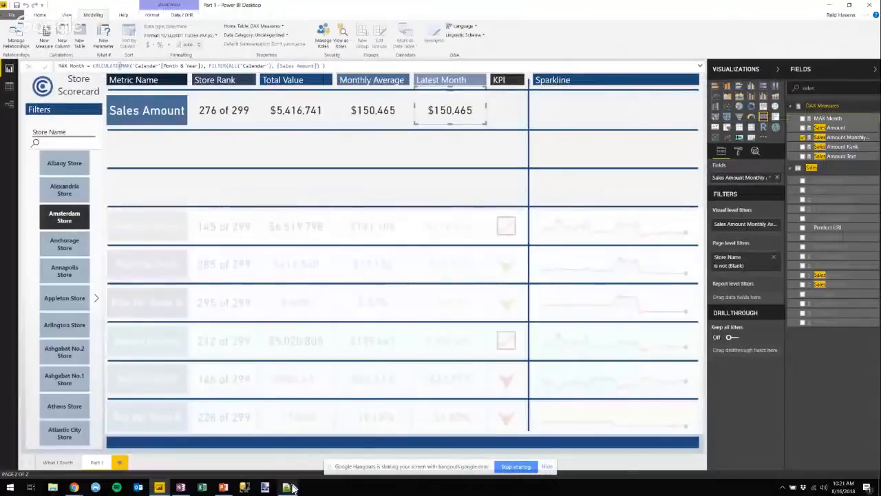
Step: After checking Webinar Code.sql in Notepad++, copy the Sales Latest formula from the Scorecard (Completed File) report and return to Part 1
{"action": "left_click", "coordinate": [287, 486]}
{"action": "left_click", "coordinate": [147, 197]}
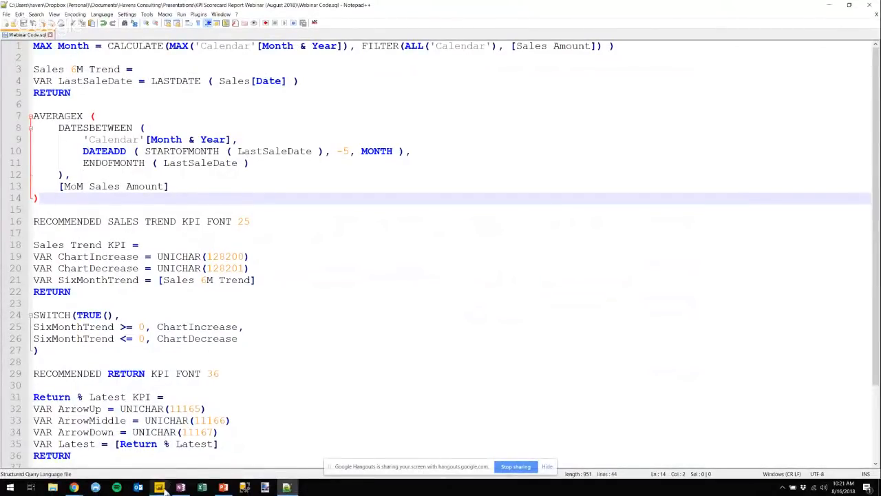
{"action": "mouse_move", "coordinate": [159, 487]}
{"action": "left_click", "coordinate": [449, 441]}
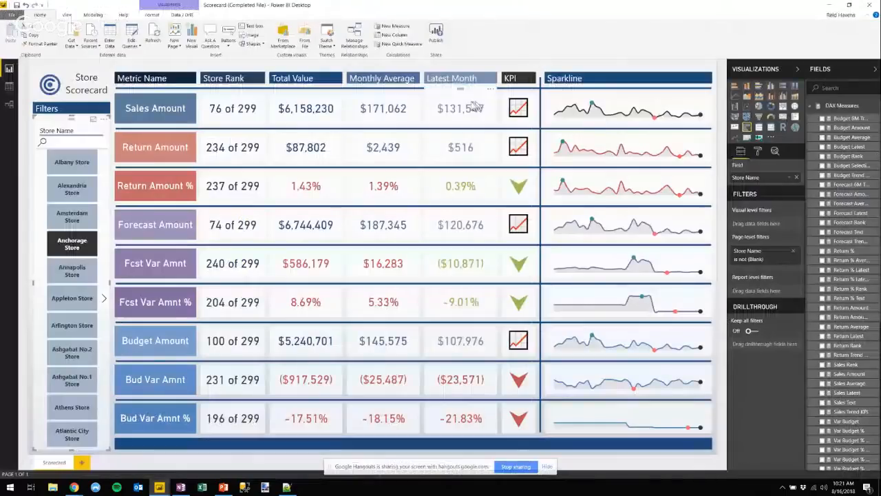
{"action": "left_click", "coordinate": [847, 393]}
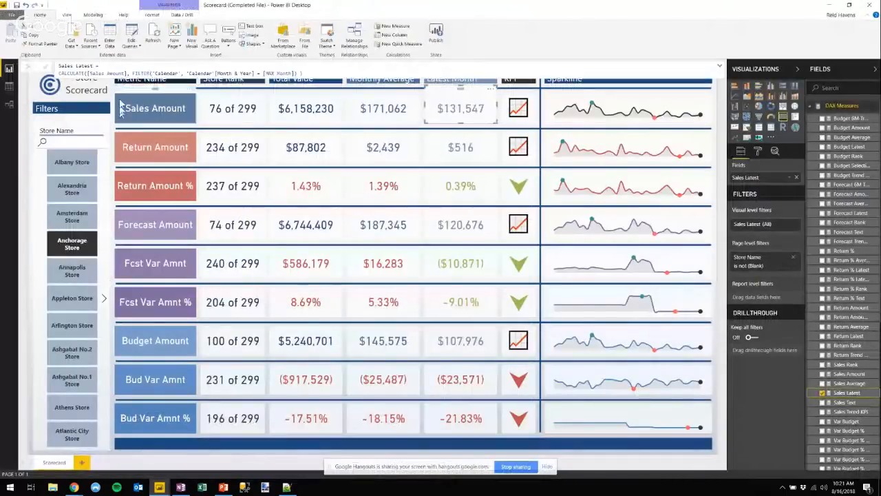
{"action": "left_click", "coordinate": [829, 7]}
{"action": "left_click", "coordinate": [829, 7]}
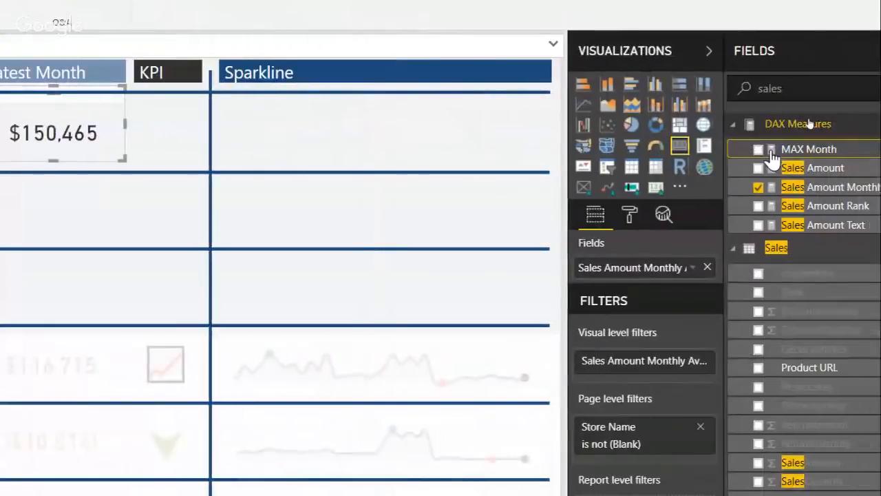
Step: Create and commit the measure Sales Latest in DAX Measures as CALCULATE([Sales Amount], FILTER('Calendar', 'Calendar'[Month & Year] = [MAX Month]))
{"action": "right_click", "coordinate": [799, 124]}
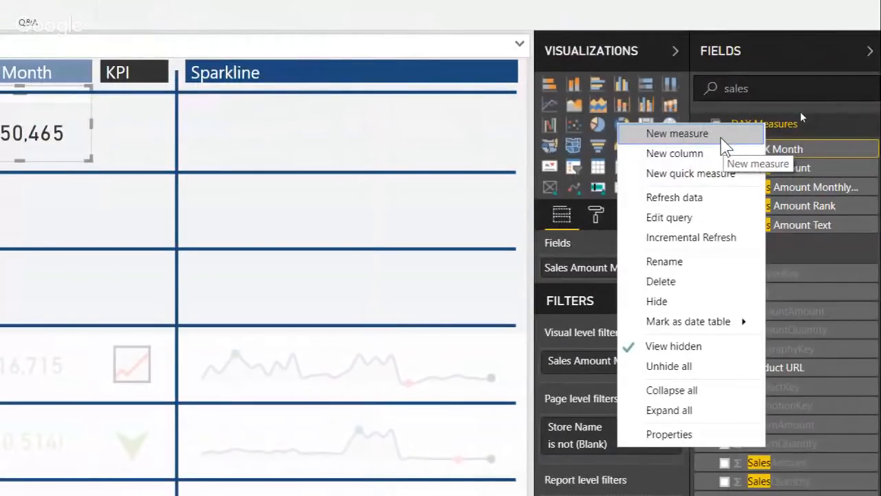
{"action": "left_click", "coordinate": [721, 138]}
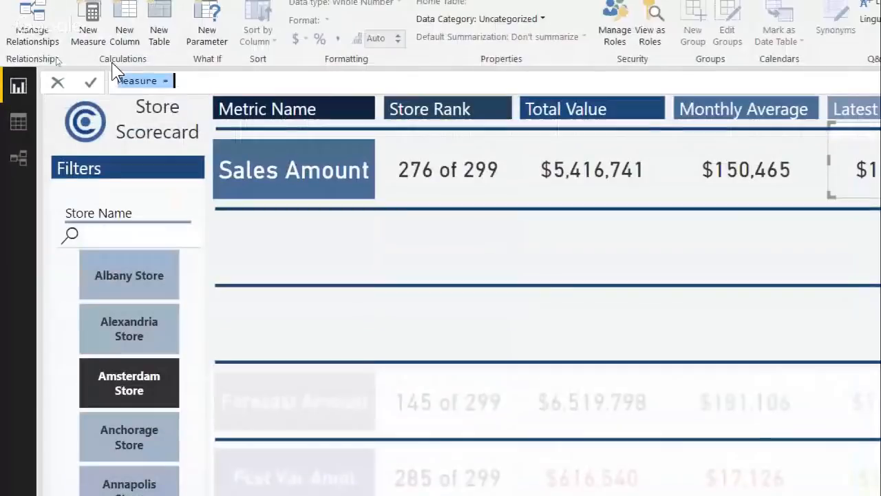
{"action": "type", "text": "CALCULATE([Sales Amount], FILTER('Calendar', 'Calendar'[Month & Year] = [MAX Month]) )"}
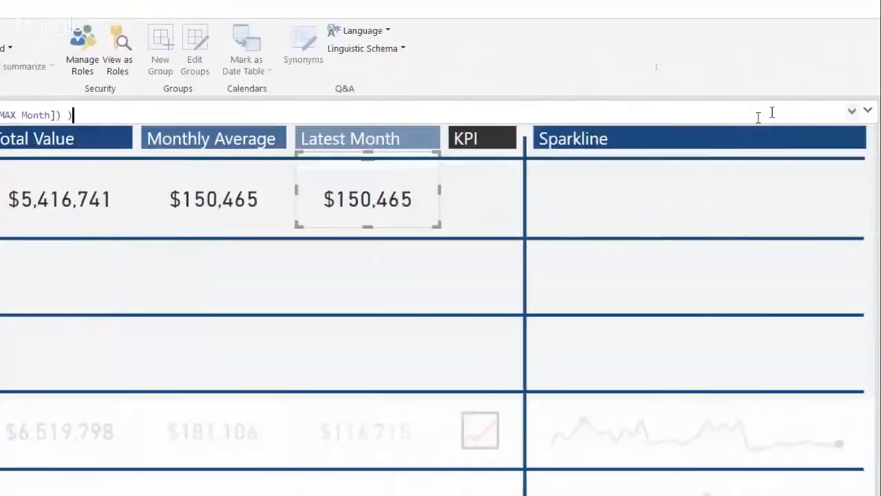
{"action": "left_click", "coordinate": [867, 110]}
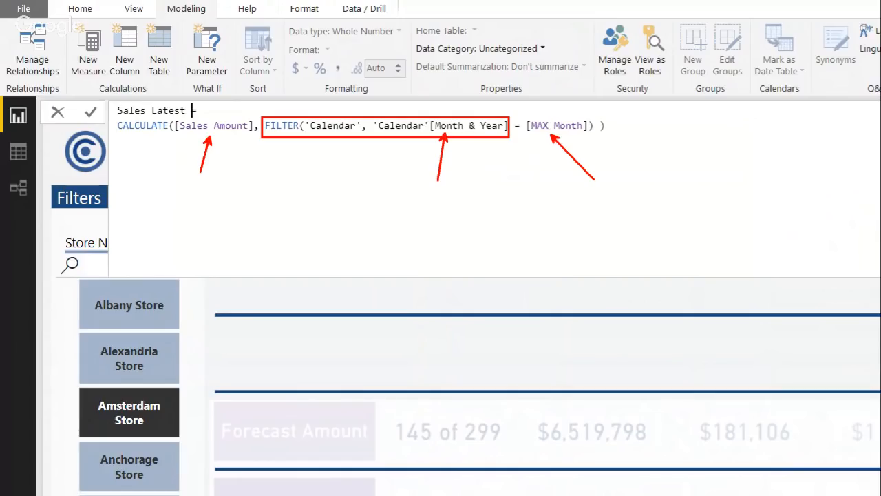
{"action": "key", "text": "Escape"}
{"action": "left_click", "coordinate": [479, 227]}
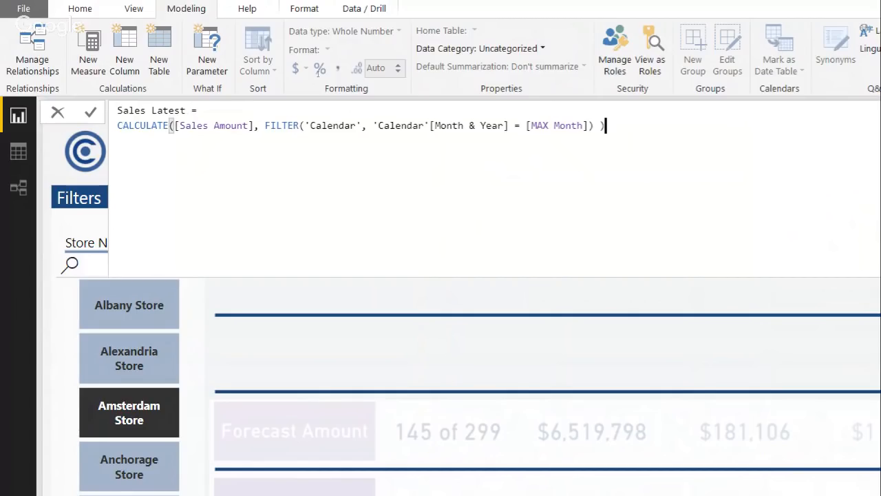
{"action": "key", "text": "Return"}
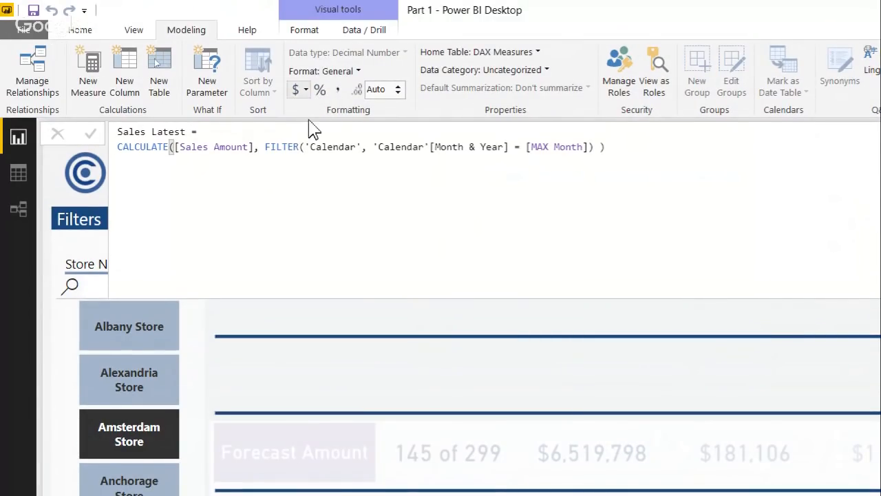
Step: Format the Sales Latest measure as currency with 0 decimal places
{"action": "left_click", "coordinate": [306, 90]}
{"action": "left_click", "coordinate": [345, 128]}
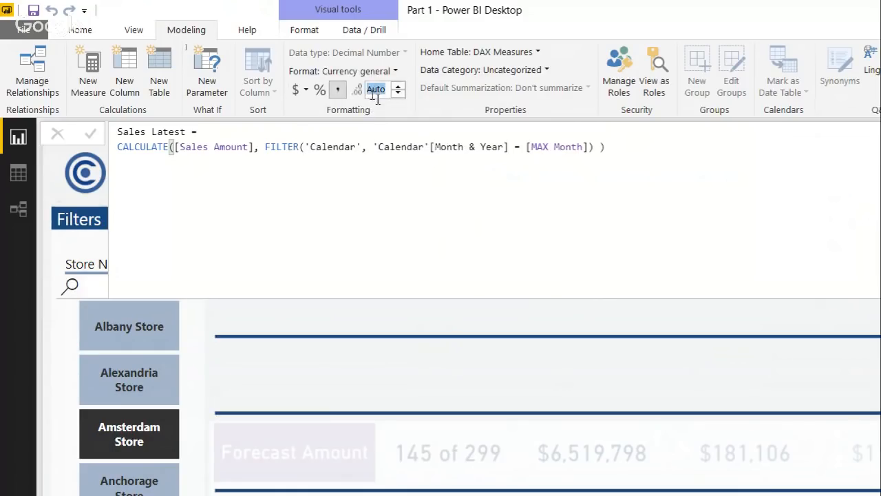
{"action": "type", "text": "0"}
{"action": "key", "text": "Return"}
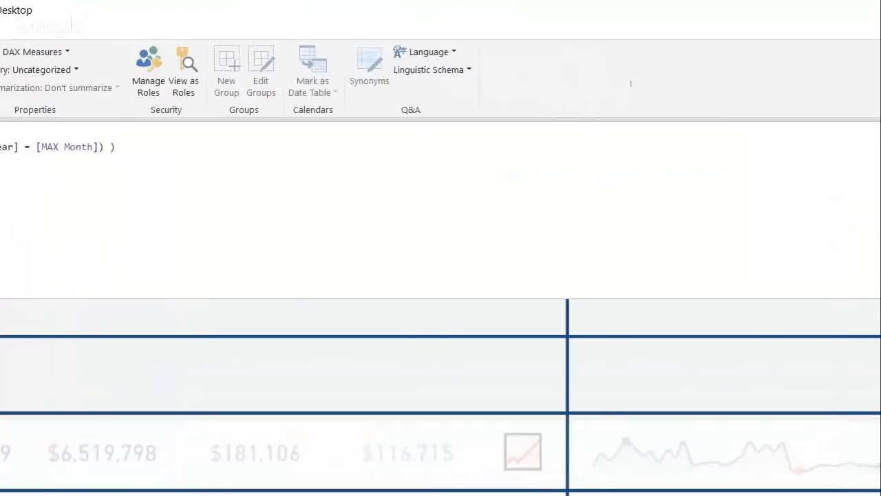
Step: Collapse the formula editor, replace the Latest Month card's field with Sales Latest, and deselect the card
{"action": "left_click", "coordinate": [748, 131]}
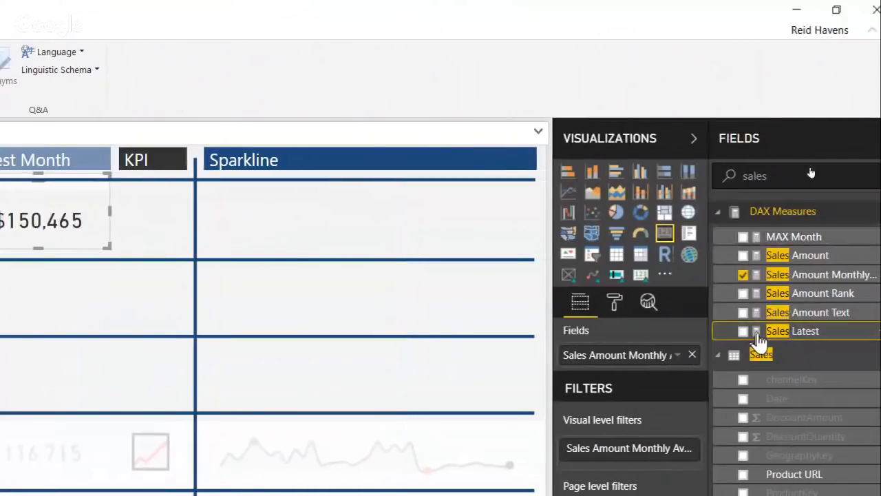
{"action": "left_click_drag", "start_coordinate": [761, 336], "coordinate": [661, 367]}
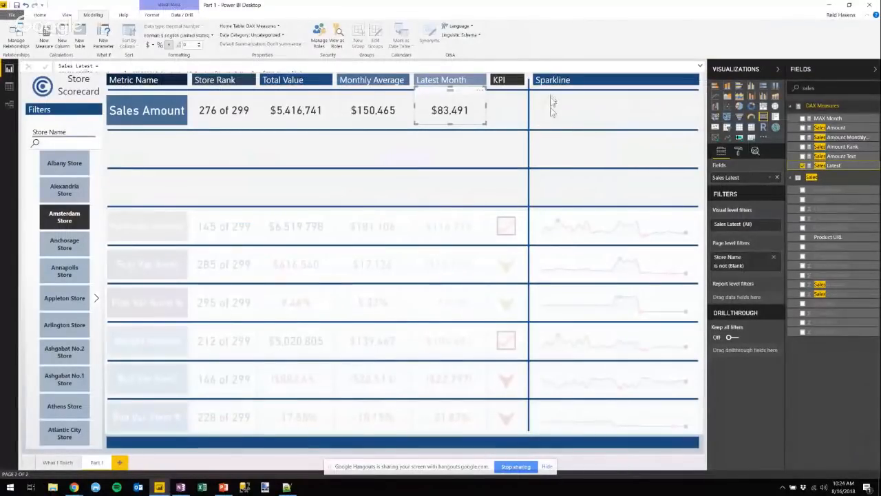
{"action": "left_click", "coordinate": [512, 108]}
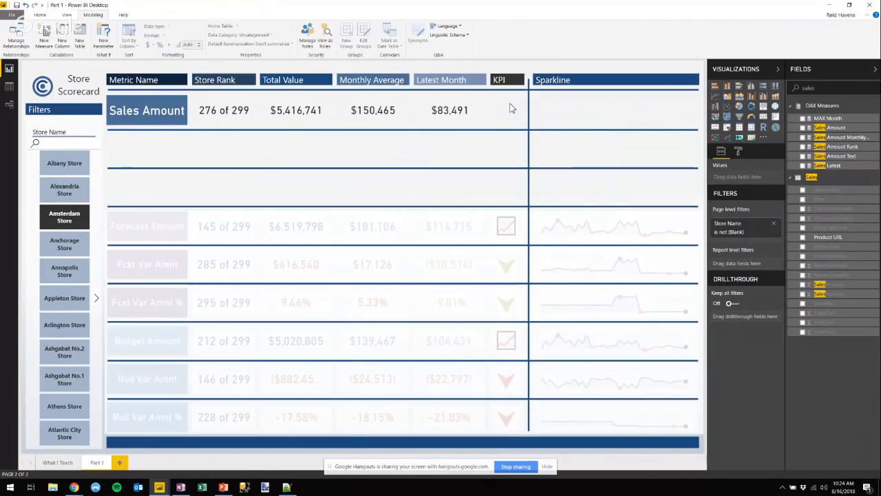
Step: Move the Sales Latest card over to the Sparkline column and back under the Latest Month header, leaving it deselected
{"action": "left_click", "coordinate": [471, 108]}
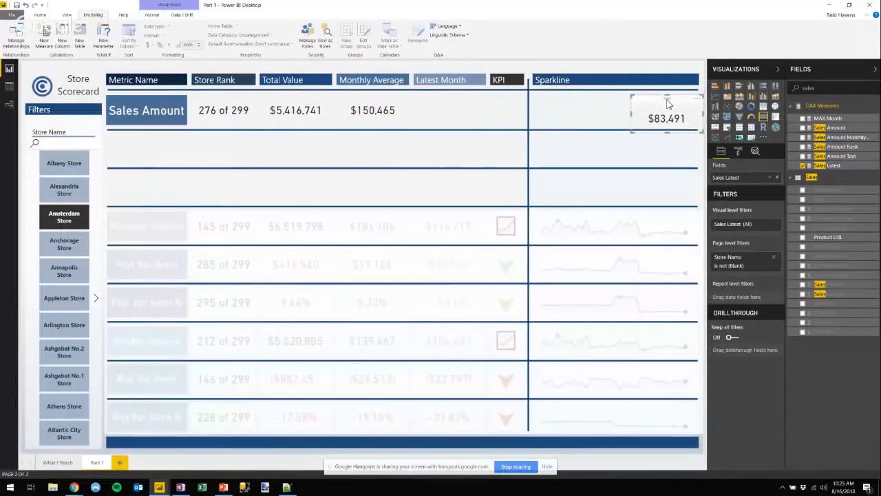
{"action": "left_click_drag", "start_coordinate": [665, 102], "coordinate": [448, 96]}
{"action": "left_click", "coordinate": [588, 108]}
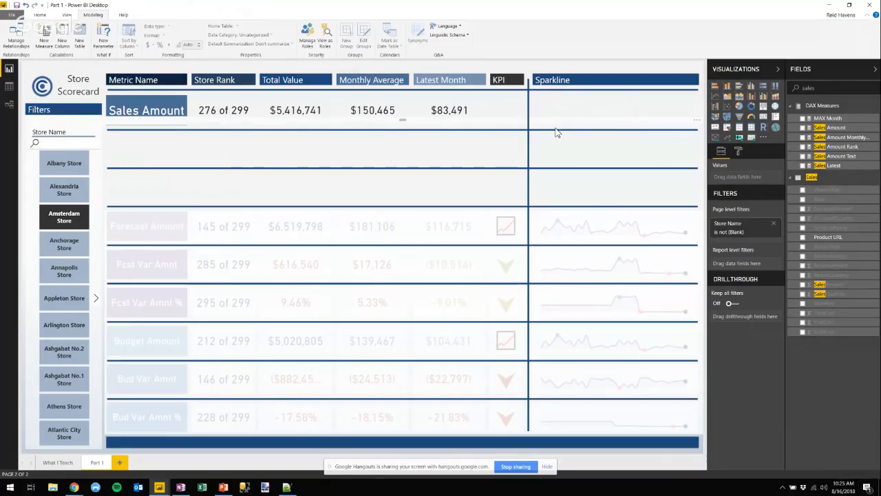
Step: Compare the KPI and Sparkline columns on the What I Teach page with the empty ones on the Part 1 page
{"action": "left_click", "coordinate": [50, 465]}
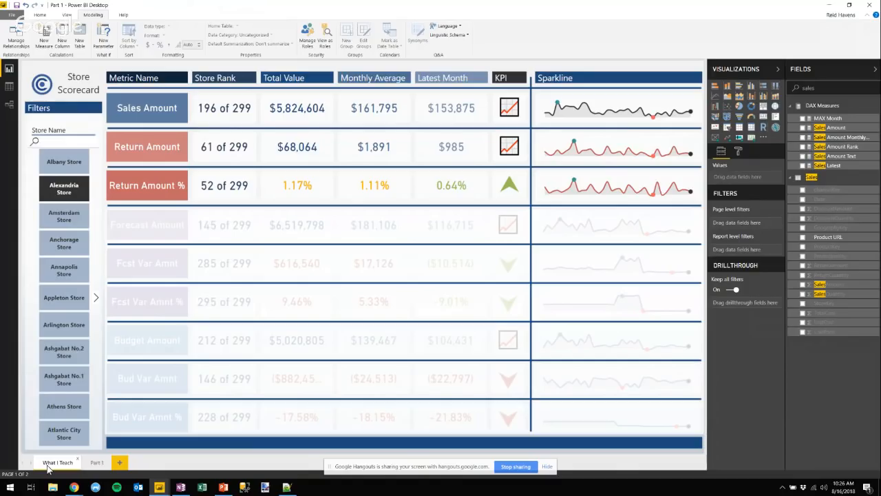
{"action": "left_click", "coordinate": [95, 464]}
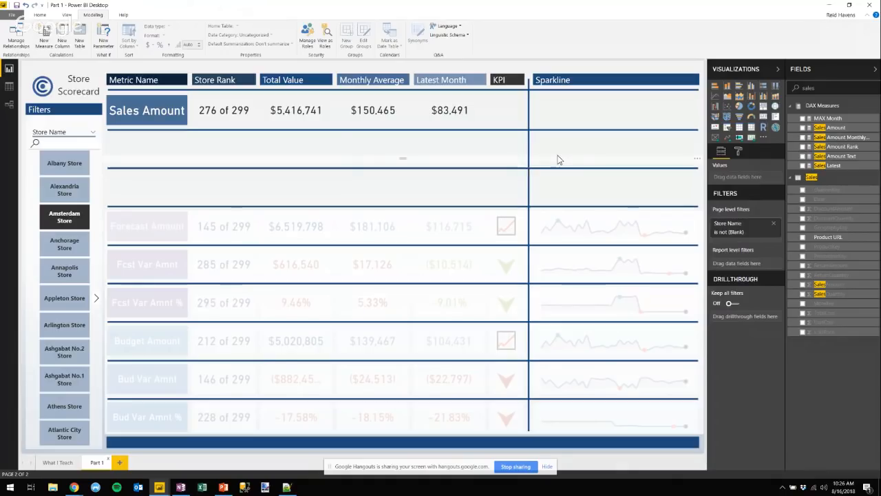
{"action": "left_click", "coordinate": [58, 462]}
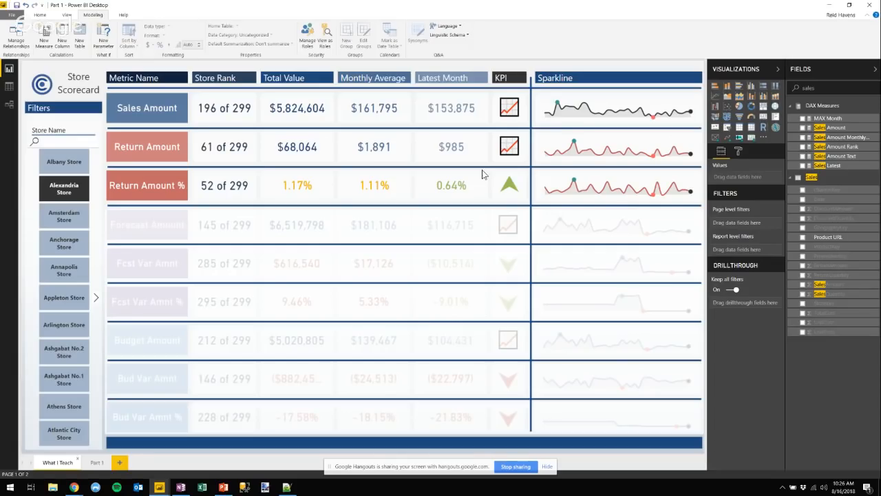
Step: In the Scorecard (Completed File) report, filter to Amsterdam Store and back to Anchorage Store to compare the KPI indicators, and minimize the report
{"action": "left_click", "coordinate": [423, 451]}
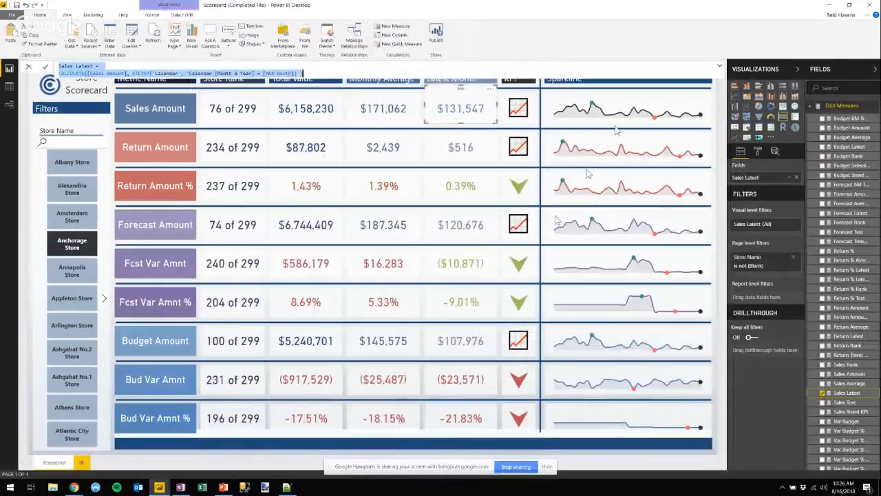
{"action": "left_click", "coordinate": [62, 212]}
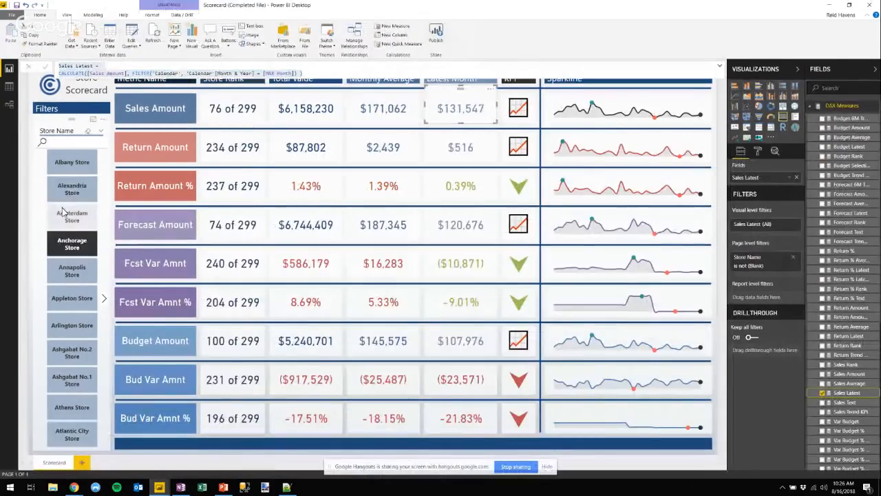
{"action": "left_click", "coordinate": [78, 217]}
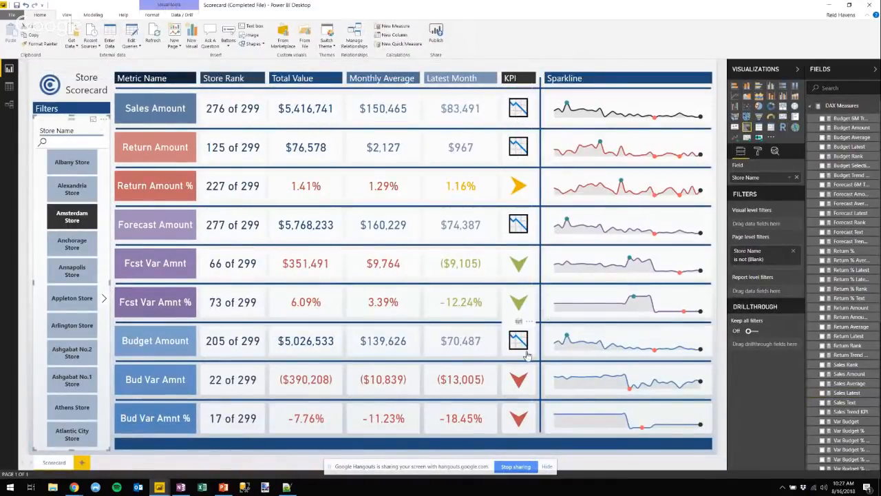
{"action": "left_click", "coordinate": [75, 253]}
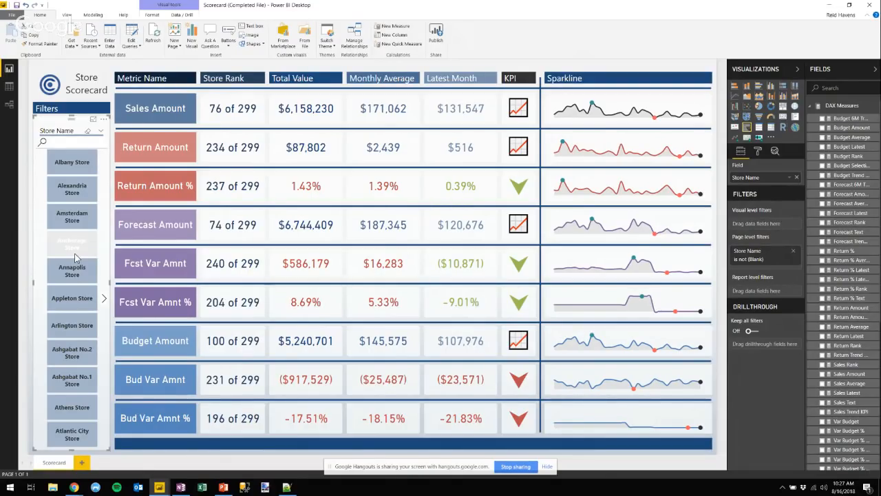
{"action": "left_click", "coordinate": [74, 254]}
{"action": "left_click", "coordinate": [830, 6]}
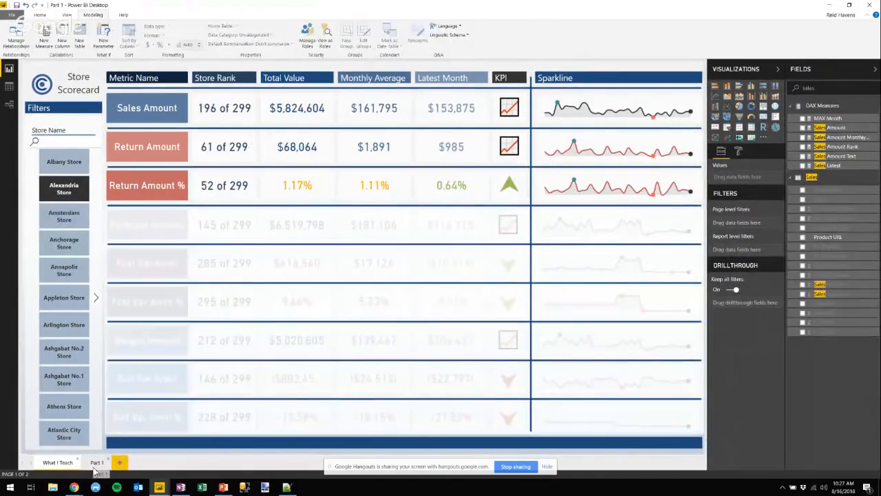
Step: Switch to the Part 2 report and start a new measure in the DAX Measures table
{"action": "mouse_move", "coordinate": [159, 486]}
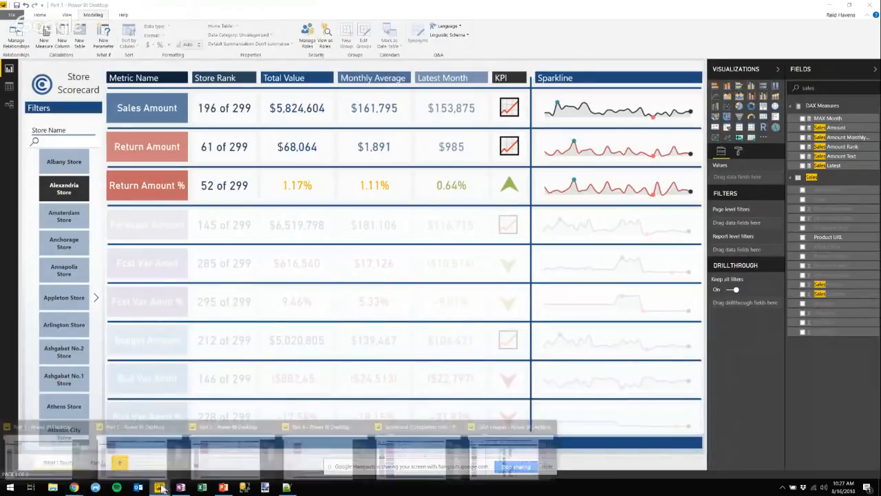
{"action": "left_click", "coordinate": [175, 444]}
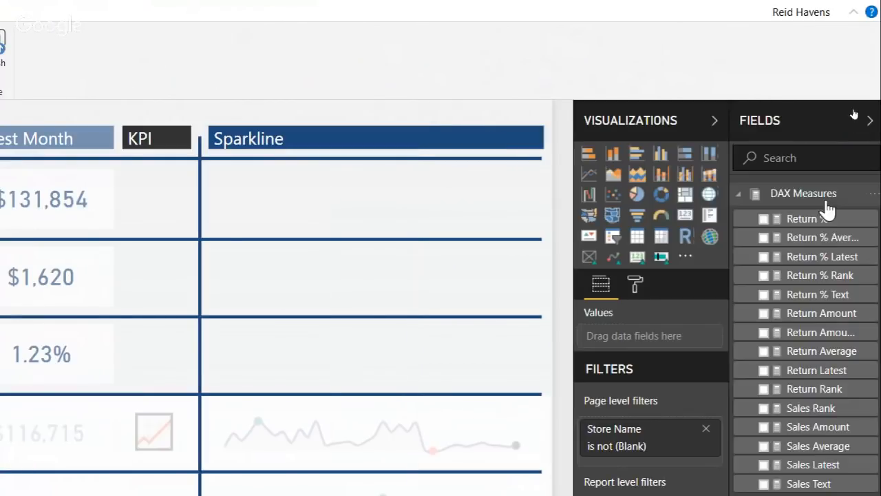
{"action": "right_click", "coordinate": [808, 194]}
{"action": "left_click", "coordinate": [771, 206]}
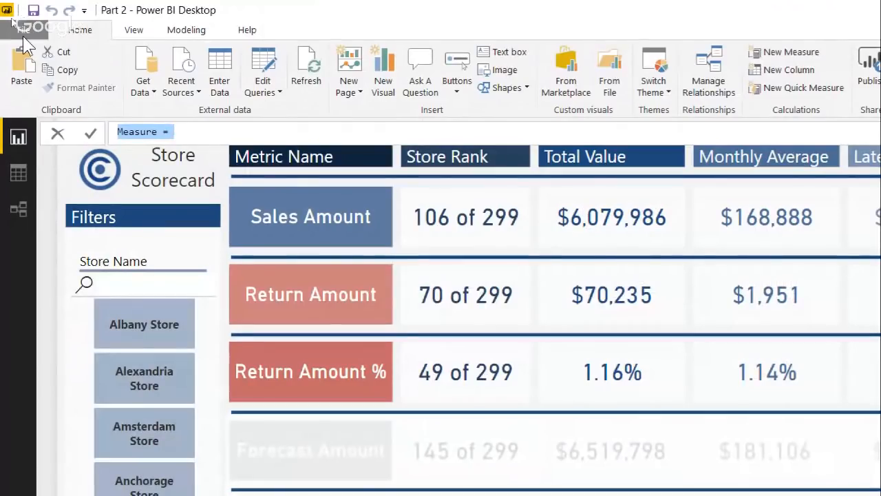
Step: Name the new measure PM Sales Amount and begin its formula with CALCULATE([Sales Amount]
{"action": "type", "text": "PM"}
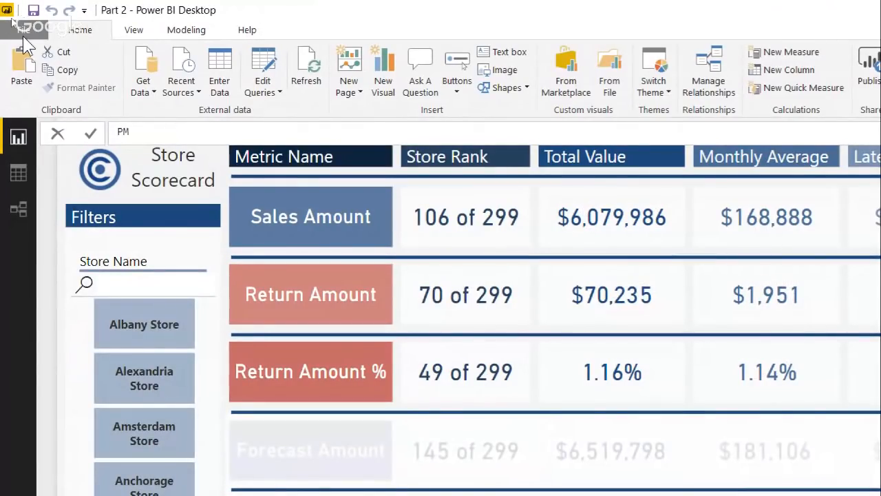
{"action": "type", "text": " Sales Amount = CALCULATE("}
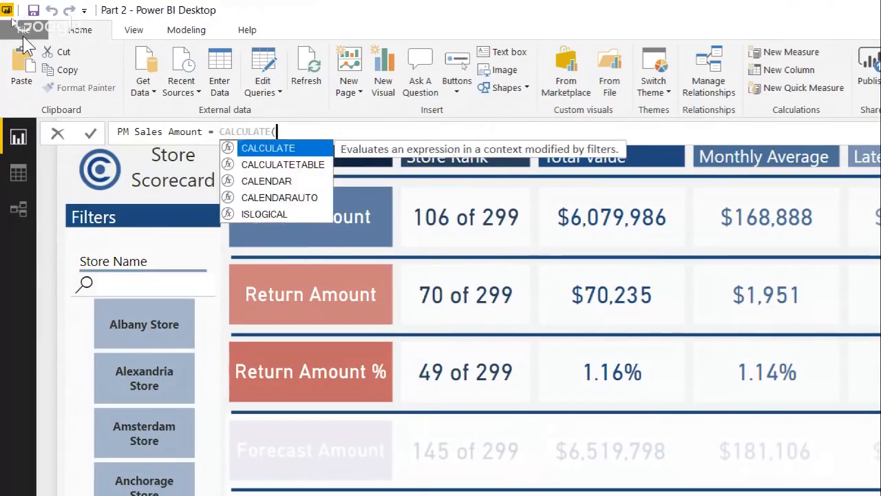
{"action": "type", "text": "sales"}
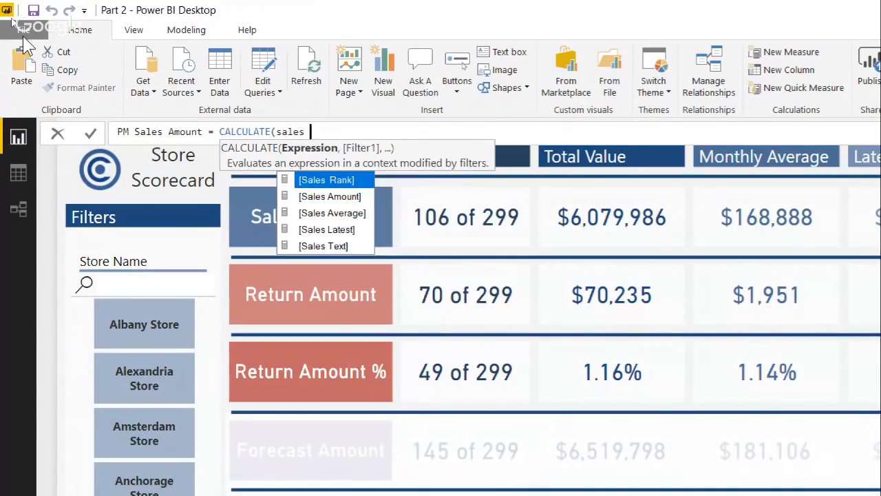
{"action": "key", "text": "Down"}
{"action": "key", "text": "Tab"}
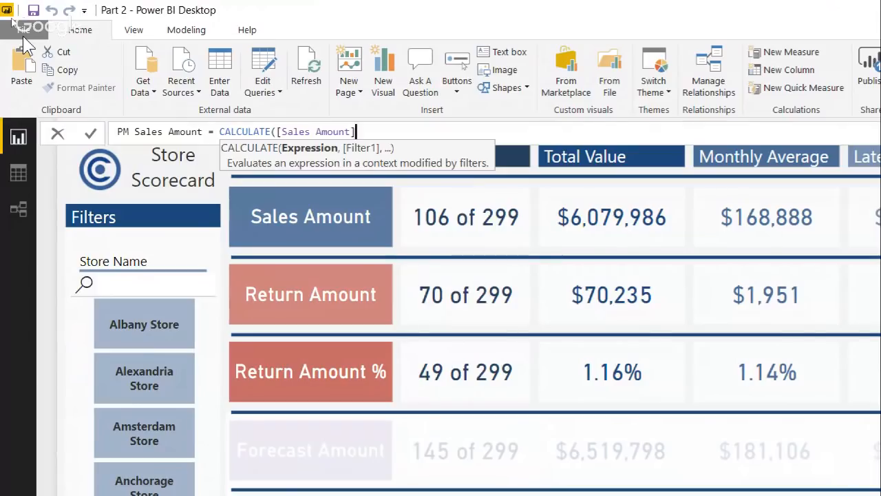
Step: Add a DATEADD filter argument to the CALCULATE formula, using 'Calendar'[Date] as its dates column
{"action": "type", "text": ", "}
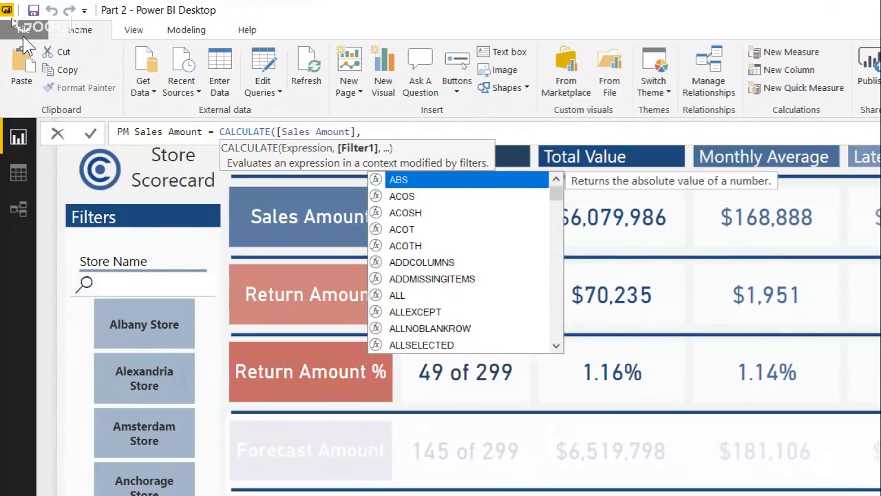
{"action": "type", "text": "date"}
{"action": "key", "text": "Down"}
{"action": "key", "text": "Tab"}
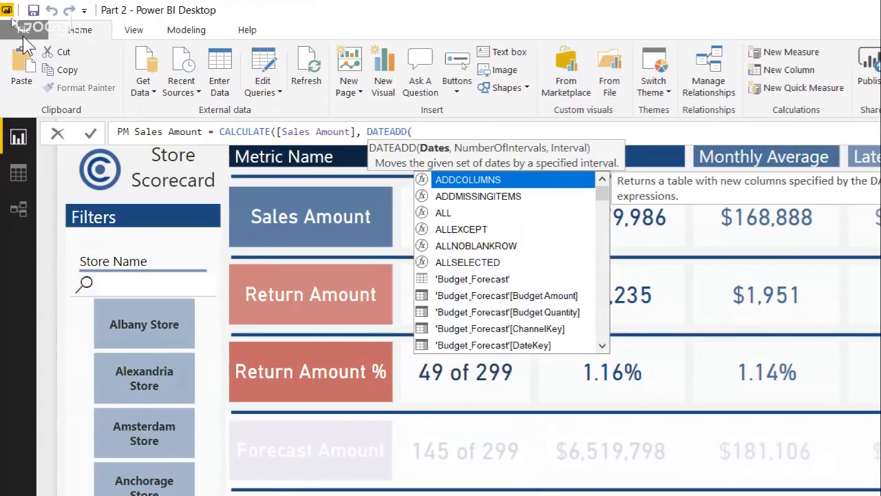
{"action": "type", "text": "date"}
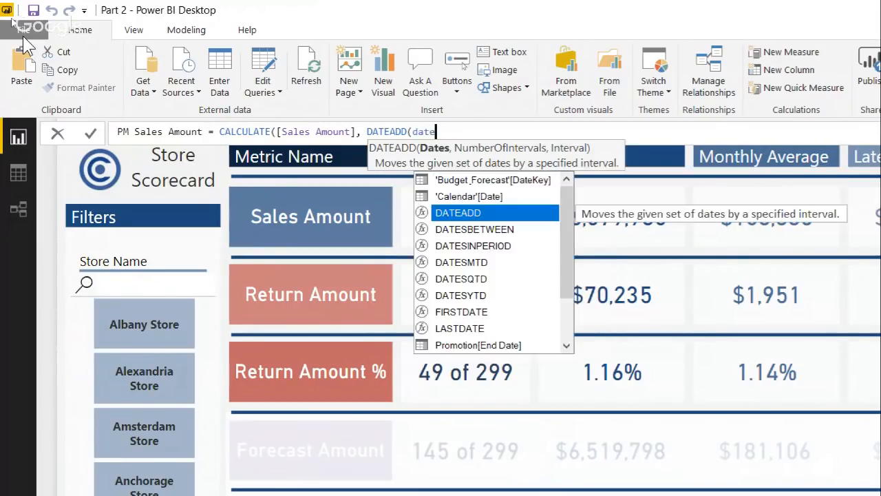
{"action": "key", "text": "Up"}
{"action": "key", "text": "Tab"}
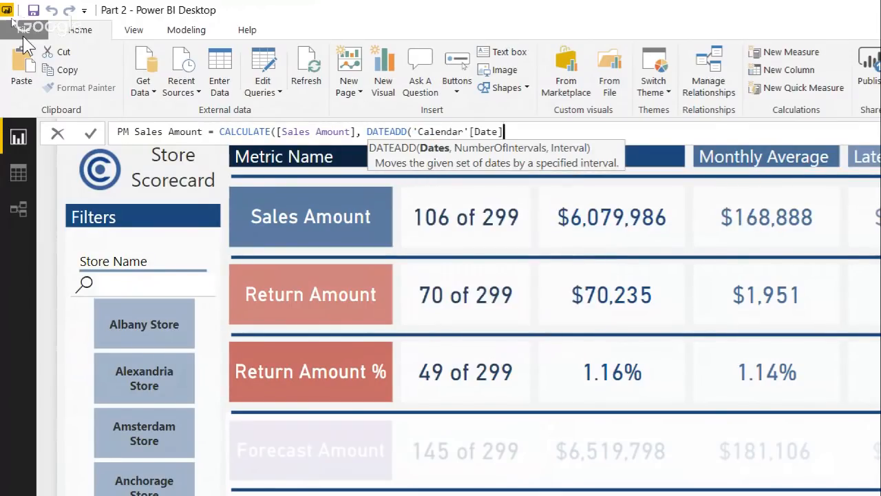
{"action": "type", "text": ","}
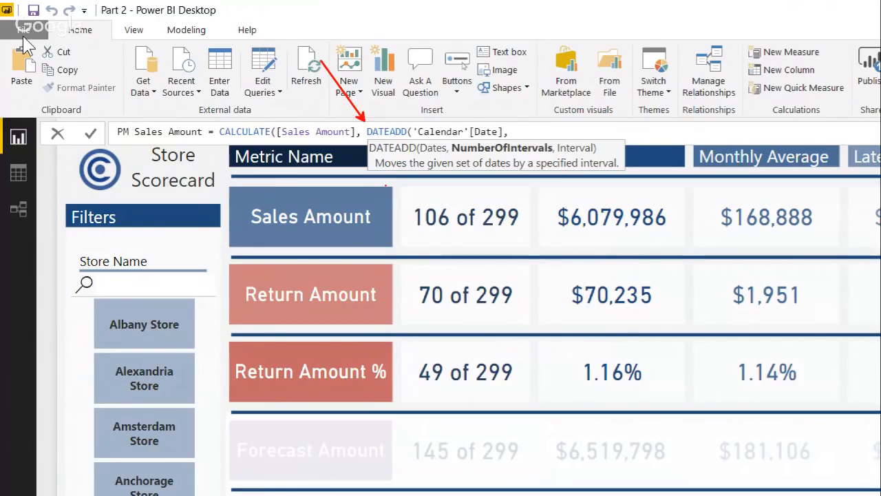
Step: Complete the PM Sales Amount formula with -1 as the number of intervals and MONTH as the interval, and commit the measure
{"action": "key", "text": "Escape"}
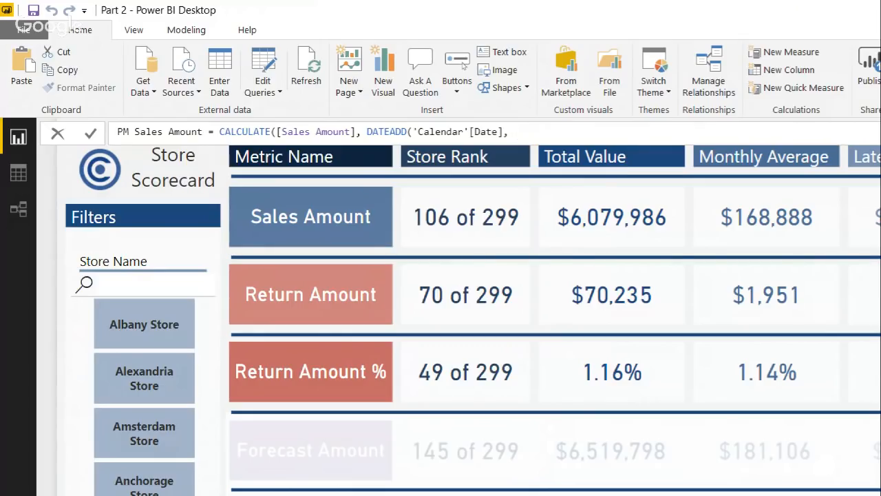
{"action": "type", "text": "-1,"}
{"action": "key", "text": "Down"}
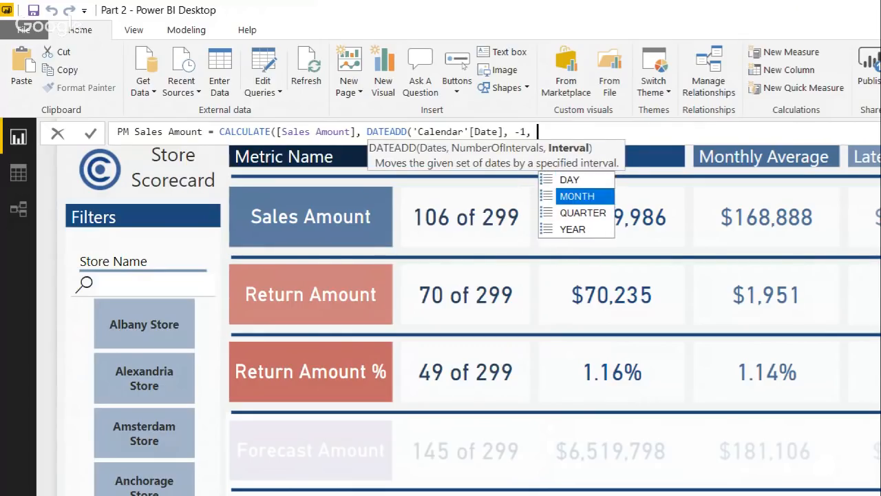
{"action": "key", "text": "Tab"}
{"action": "type", "text": ") )"}
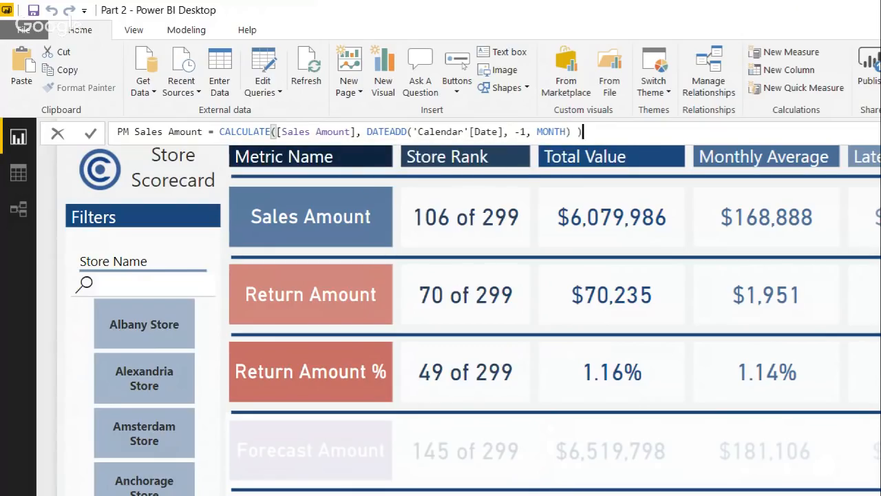
{"action": "key", "text": "Return"}
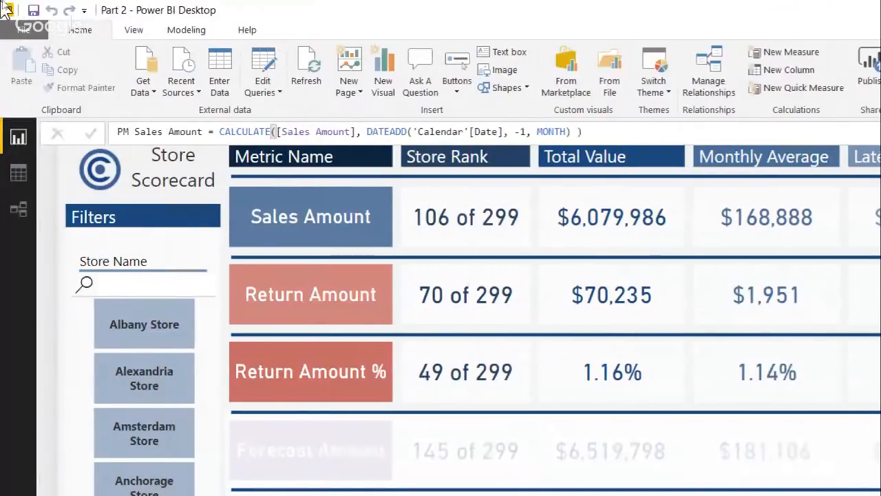
Step: Start another new measure in the DAX Measures table and name it MoM Sales Amount
{"action": "left_click", "coordinate": [172, 32]}
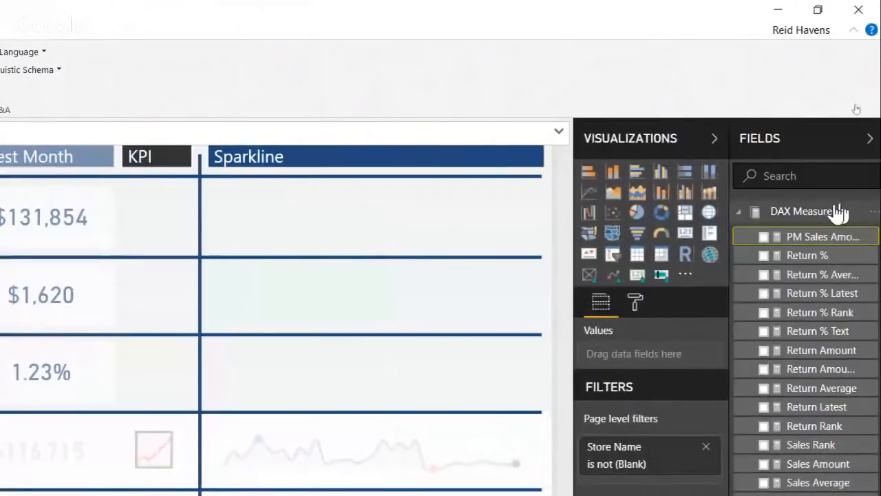
{"action": "right_click", "coordinate": [812, 219]}
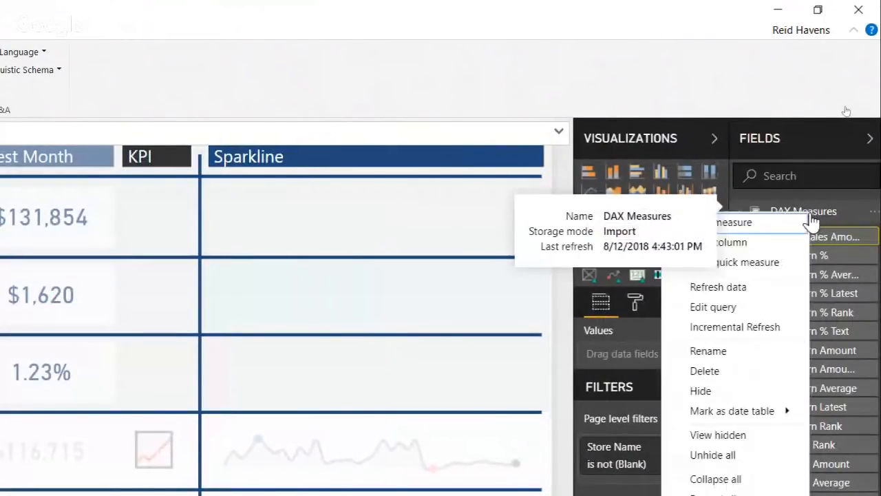
{"action": "left_click", "coordinate": [774, 222]}
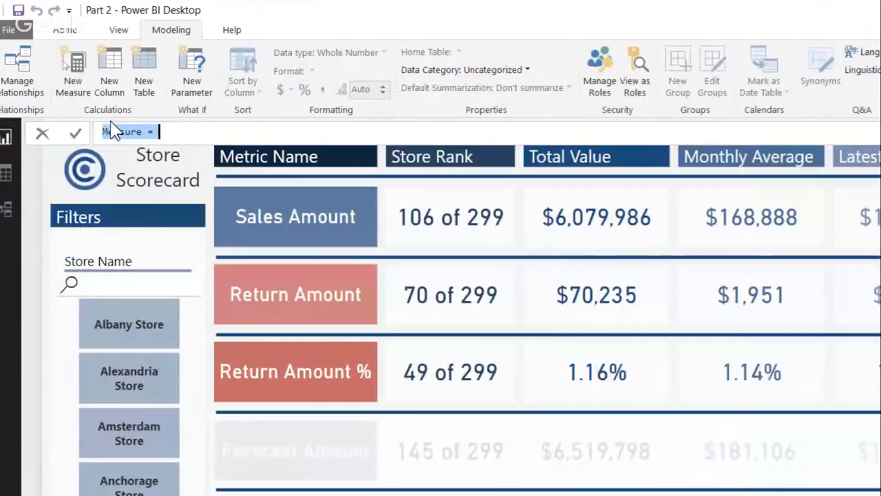
{"action": "type", "text": "MoM"}
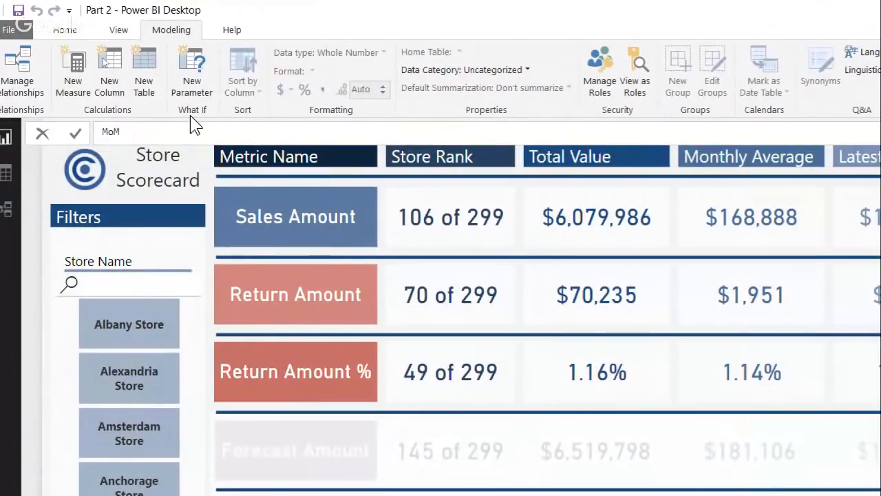
{"action": "type", "text": " Sales Amount = total"}
{"action": "key", "text": "BackSpace"}
{"action": "key", "text": "BackSpace"}
{"action": "key", "text": "BackSpace"}
{"action": "key", "text": "BackSpace"}
{"action": "key", "text": "BackSpace"}
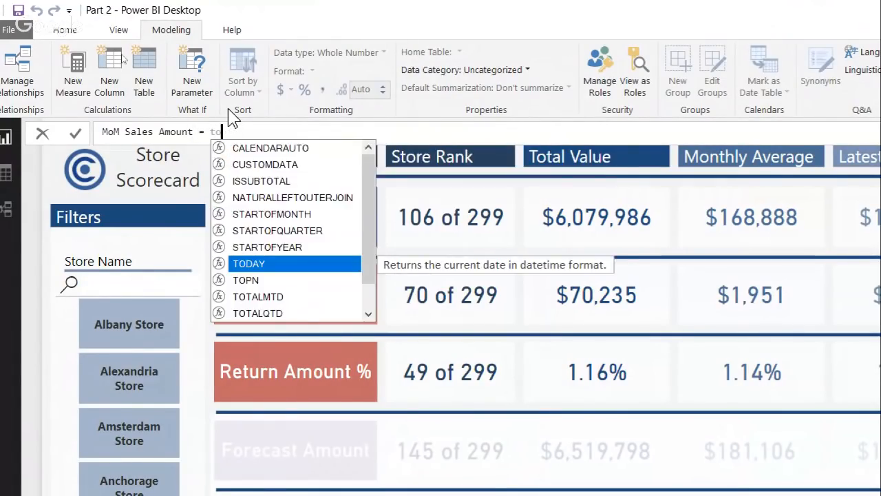
Step: Define MoM Sales Amount as [Sales Amount] - [PM Sales Amount] and commit the measure
{"action": "type", "text": "sale"}
{"action": "key", "text": "Tab"}
{"action": "type", "text": "-"}
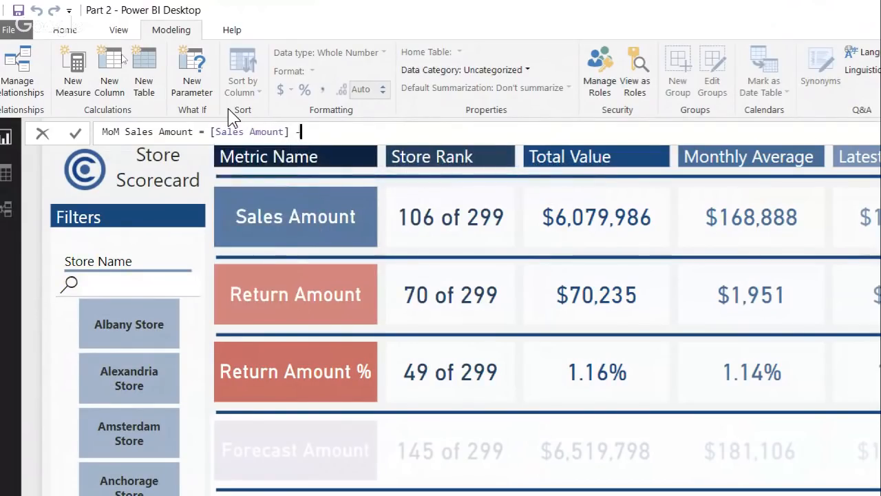
{"action": "type", "text": " pm"}
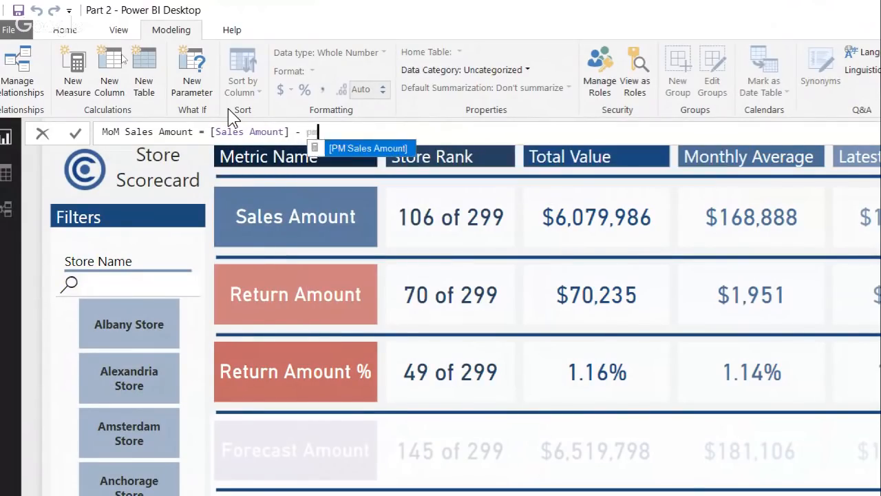
{"action": "key", "text": "Tab"}
{"action": "key", "text": "Return"}
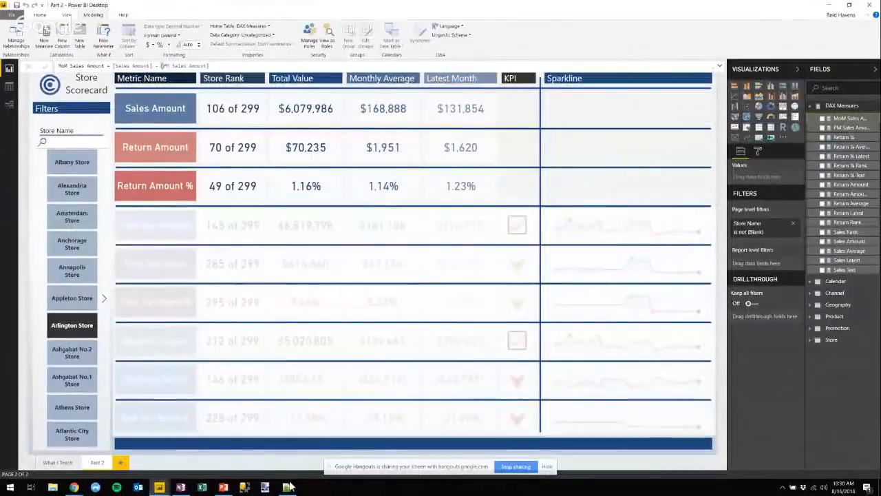
Step: Copy the AVERAGEX block from Webinar Code.sql in Notepad++ into a new measure in the Power BI DAX Measures table
{"action": "left_click", "coordinate": [288, 486]}
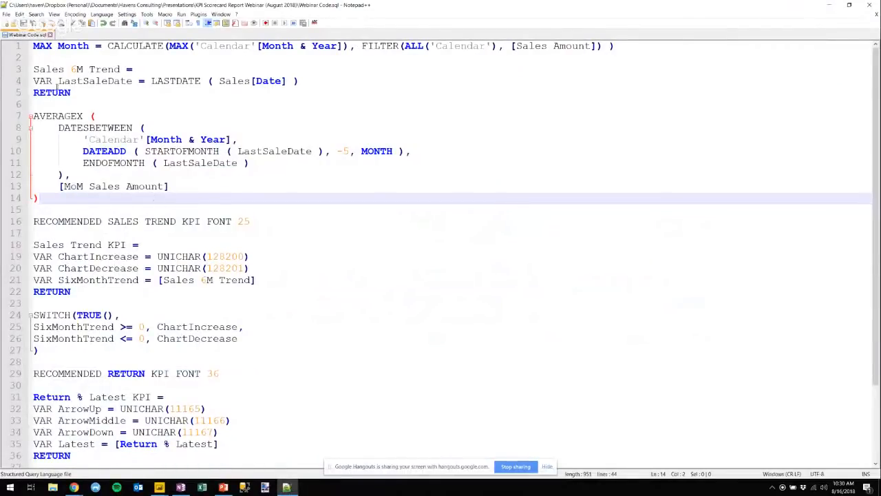
{"action": "left_click_drag", "start_coordinate": [169, 197], "coordinate": [30, 117]}
{"action": "key", "text": "ctrl+c"}
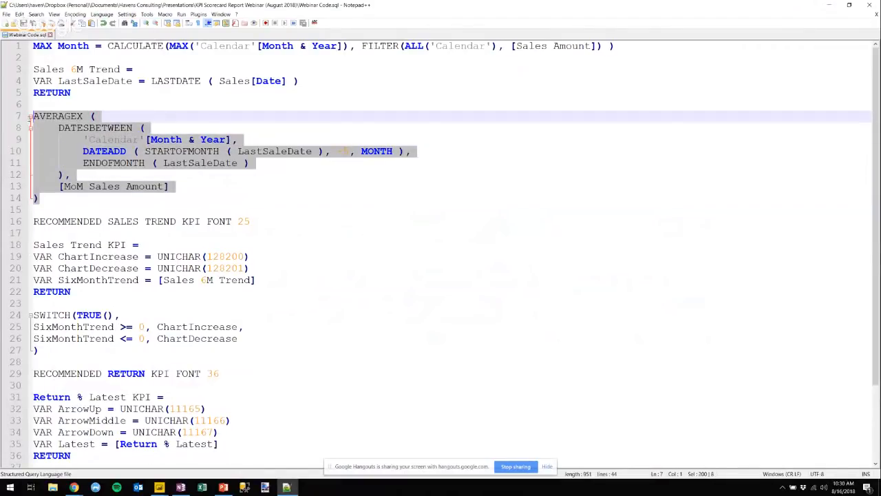
{"action": "left_click", "coordinate": [829, 5]}
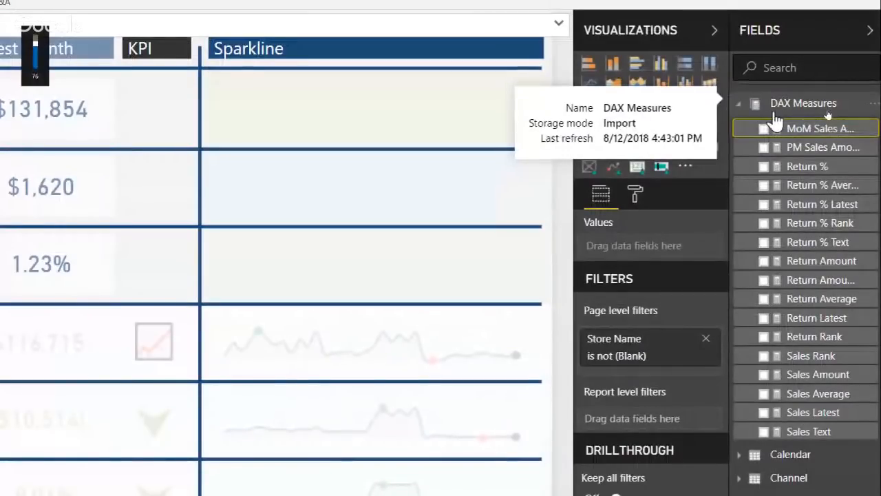
{"action": "right_click", "coordinate": [778, 111]}
{"action": "left_click", "coordinate": [746, 115]}
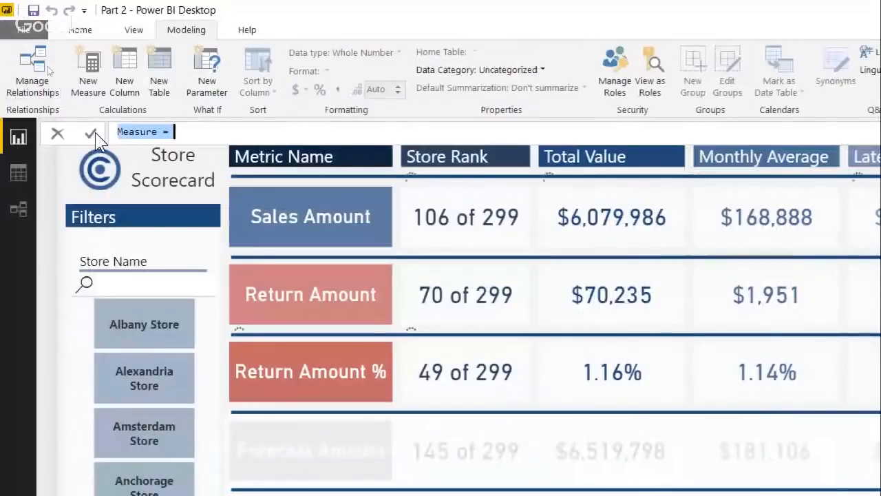
{"action": "key", "text": "ctrl+v"}
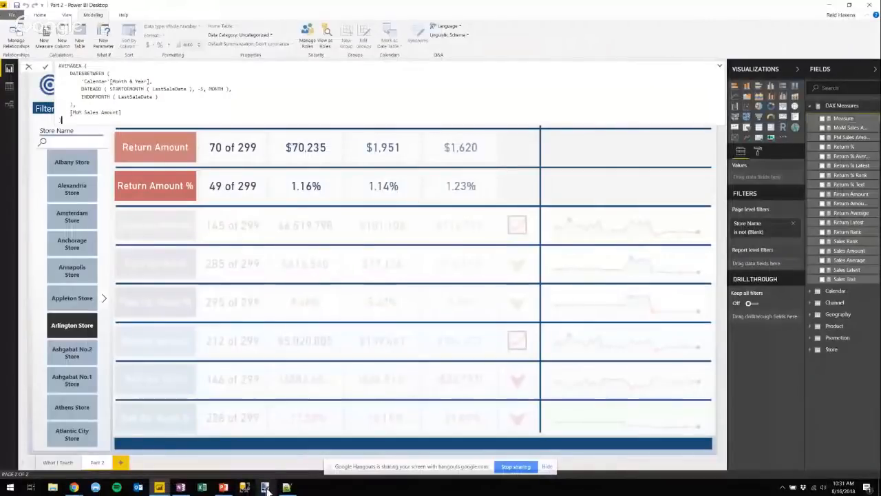
Step: Copy the full Sales 6M Trend code from Webinar Code.sql in Notepad++, including its name and LastSaleDate variable, and replace the new measure's formula with it
{"action": "left_click", "coordinate": [286, 488]}
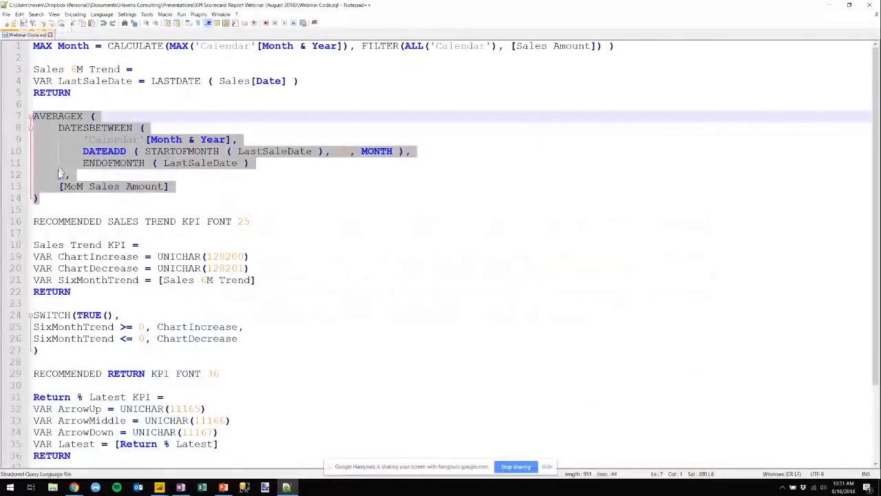
{"action": "left_click", "coordinate": [55, 190]}
{"action": "left_click_drag", "start_coordinate": [42, 198], "coordinate": [34, 69]}
{"action": "key", "text": "ctrl+c"}
{"action": "left_click", "coordinate": [833, 6]}
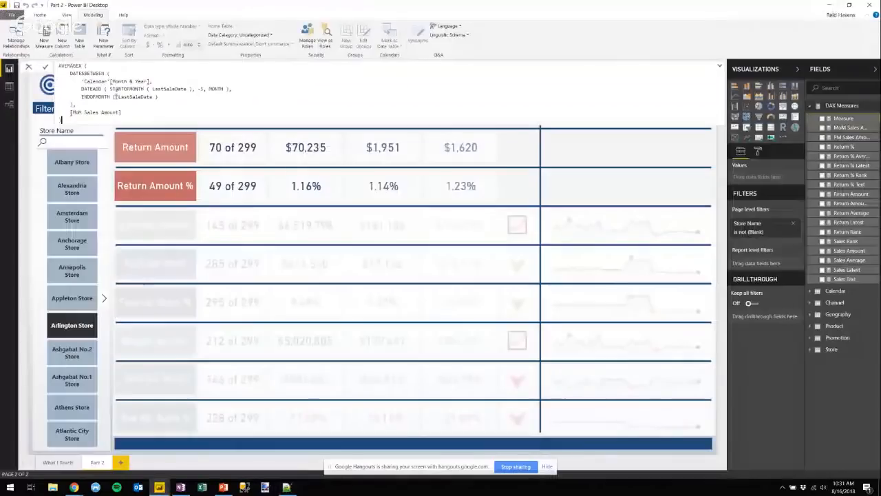
{"action": "key", "text": "ctrl+a"}
{"action": "key", "text": "ctrl+v"}
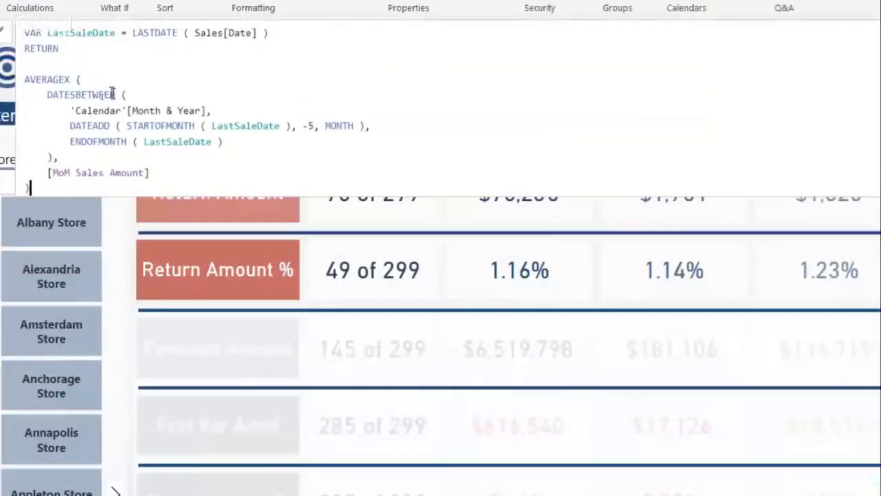
Step: Examine the Sales 6M Trend formula, looking at the LastSaleDate variable and the AVERAGEX and DATESBETWEEN expressions
{"action": "scroll", "coordinate": [108, 102], "scroll_direction": "up", "scroll_amount": 1}
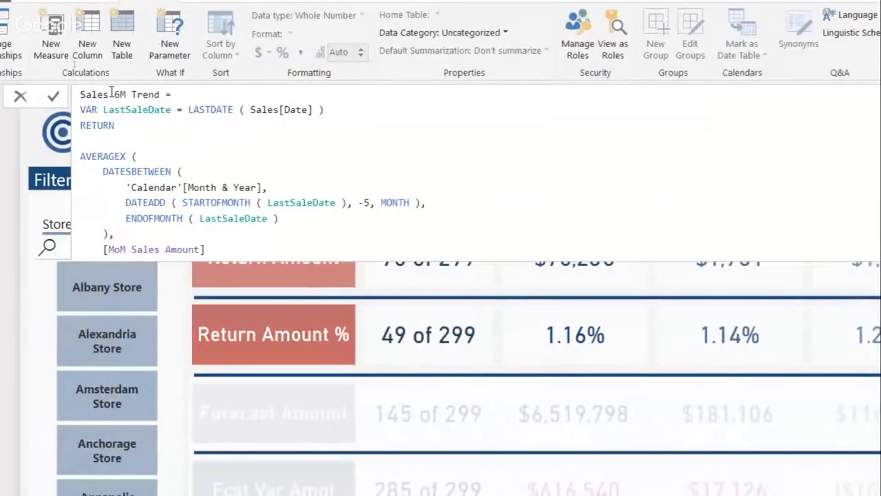
{"action": "left_click", "coordinate": [354, 113]}
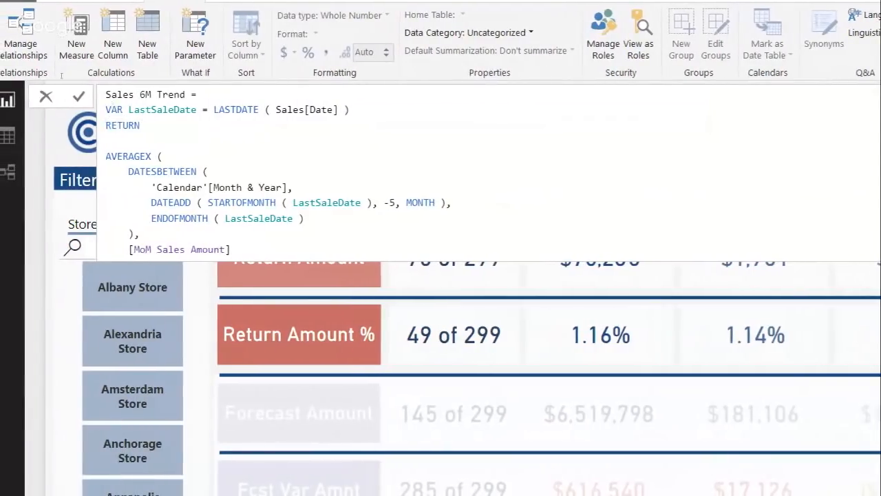
{"action": "left_click", "coordinate": [277, 110]}
{"action": "triple_click", "coordinate": [105, 110]}
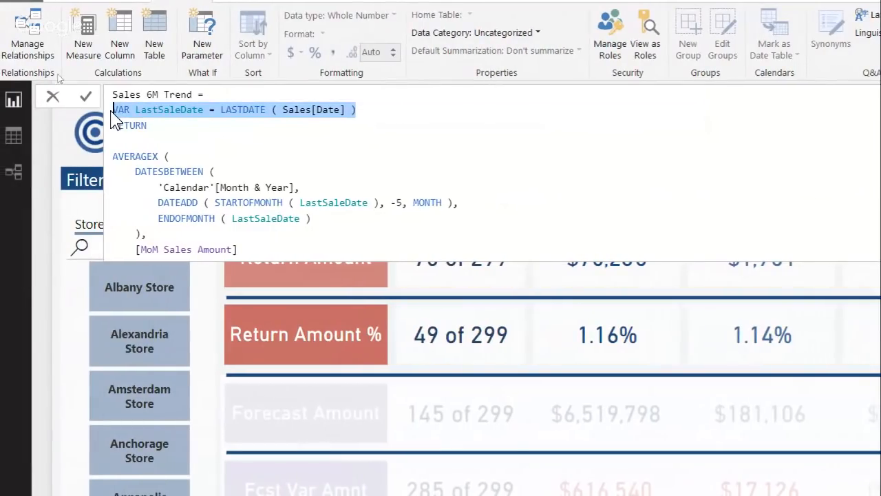
{"action": "left_click", "coordinate": [142, 156]}
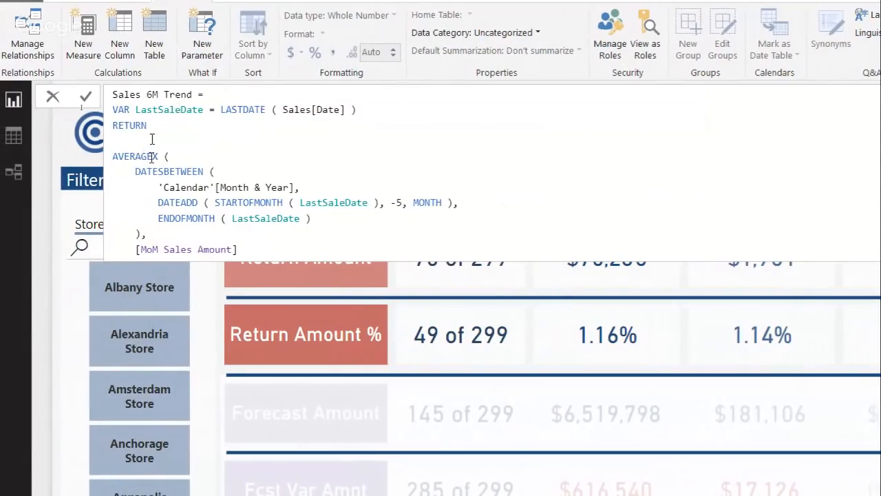
{"action": "left_click", "coordinate": [169, 172]}
{"action": "scroll", "coordinate": [86, 107], "scroll_direction": "down", "scroll_amount": 1}
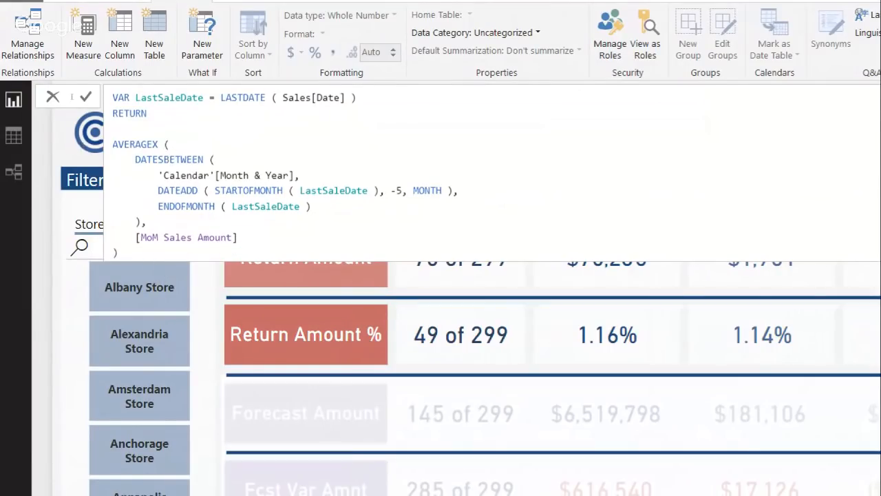
{"action": "left_click", "coordinate": [121, 144]}
Step: Commit the Sales 6M Trend measure and collapse the expanded formula editor
{"action": "key", "text": "Return"}
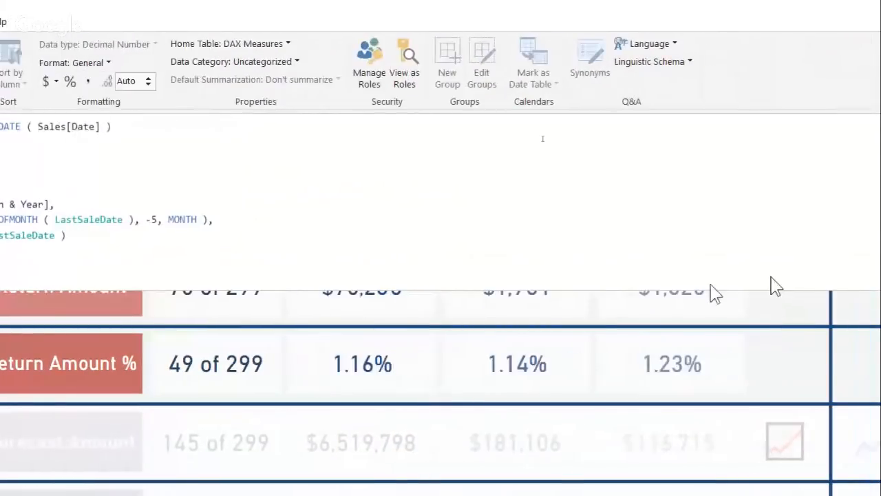
{"action": "left_click", "coordinate": [762, 125]}
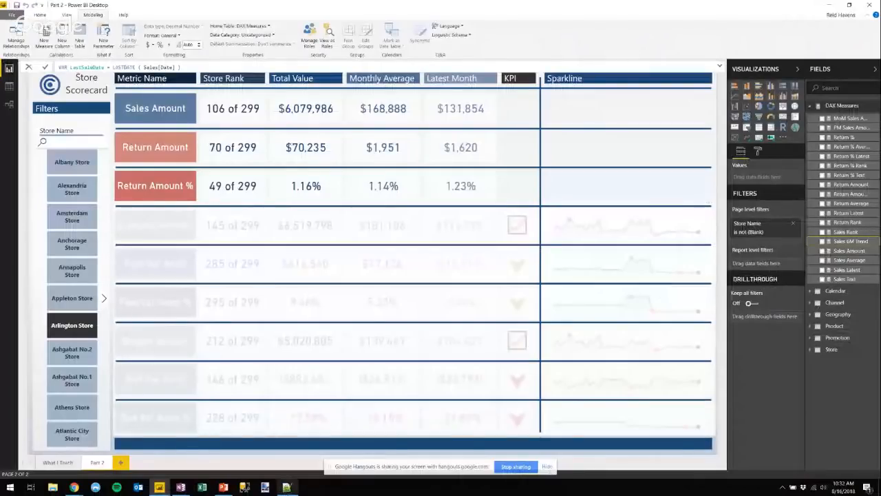
Step: Copy the Sales Trend KPI code from Webinar Code.sql in Notepad++ into a new measure in the Power BI DAX Measures table
{"action": "left_click", "coordinate": [287, 486]}
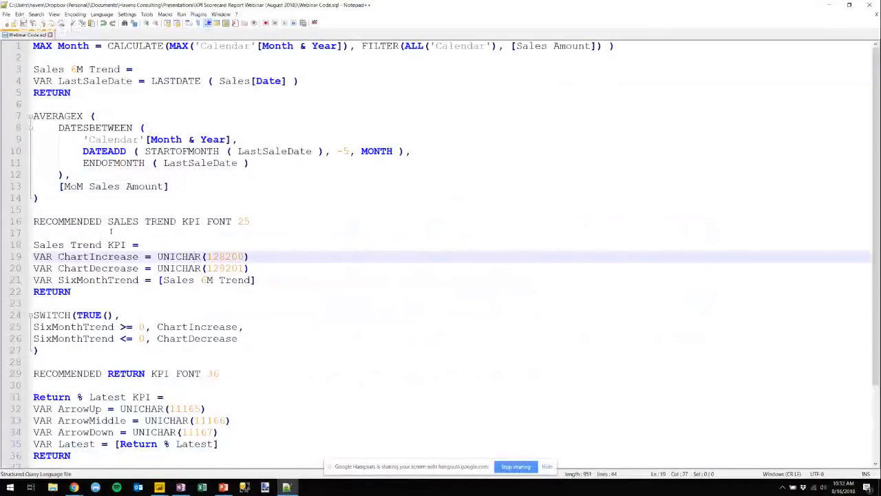
{"action": "left_click_drag", "start_coordinate": [66, 355], "coordinate": [31, 245]}
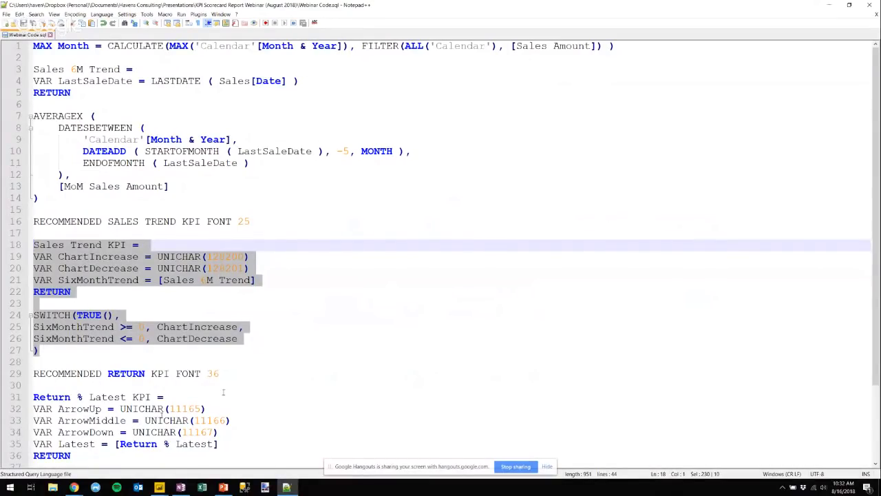
{"action": "left_click", "coordinate": [829, 4]}
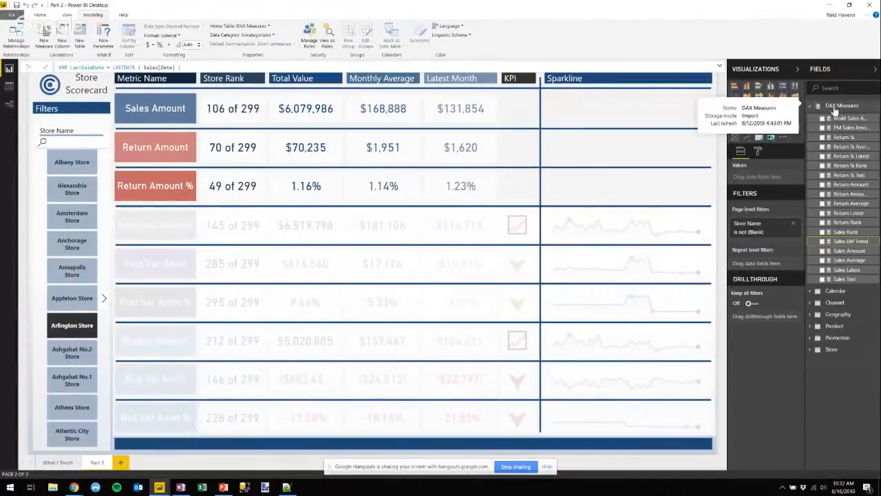
{"action": "right_click", "coordinate": [836, 108]}
{"action": "left_click", "coordinate": [815, 114]}
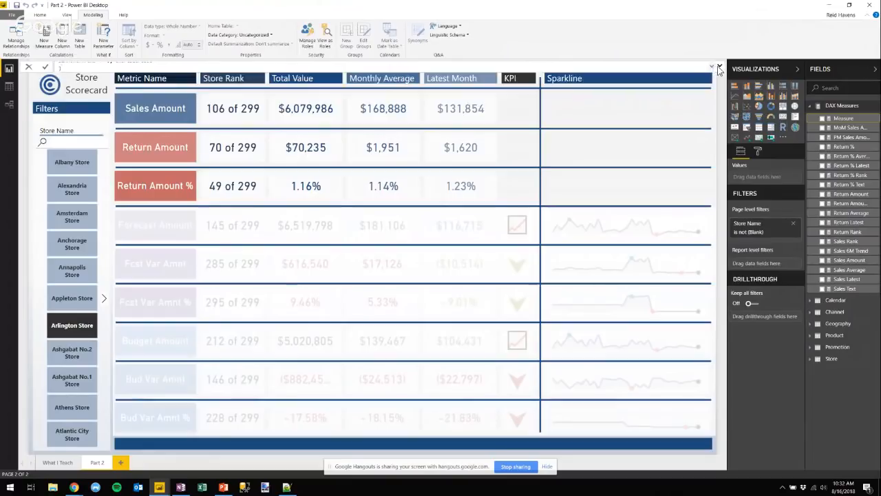
Step: Paste the Sales Trend KPI formula: UNICHAR(128200) as ChartIncrease, UNICHAR(128201) as ChartDecrease, and a SWITCH testing [Sales 6M Trend] >= 0 and <= 0
{"action": "left_click", "coordinate": [718, 66]}
{"action": "key", "text": "ctrl+v"}
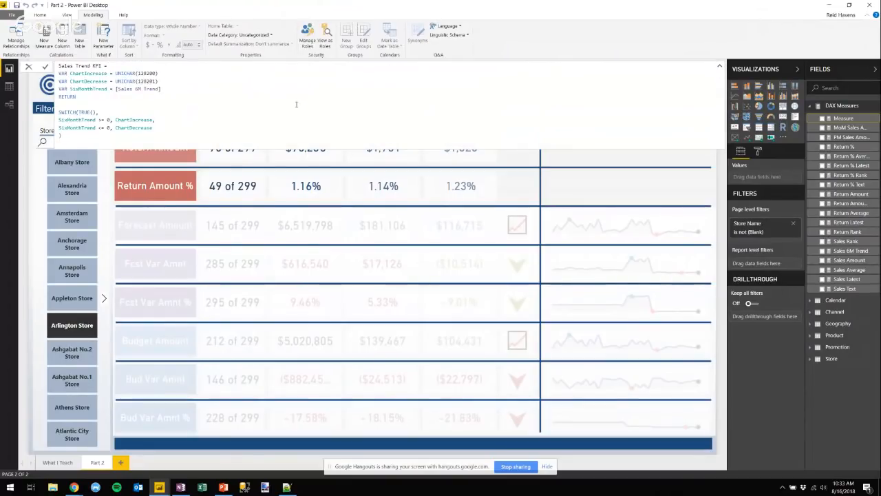
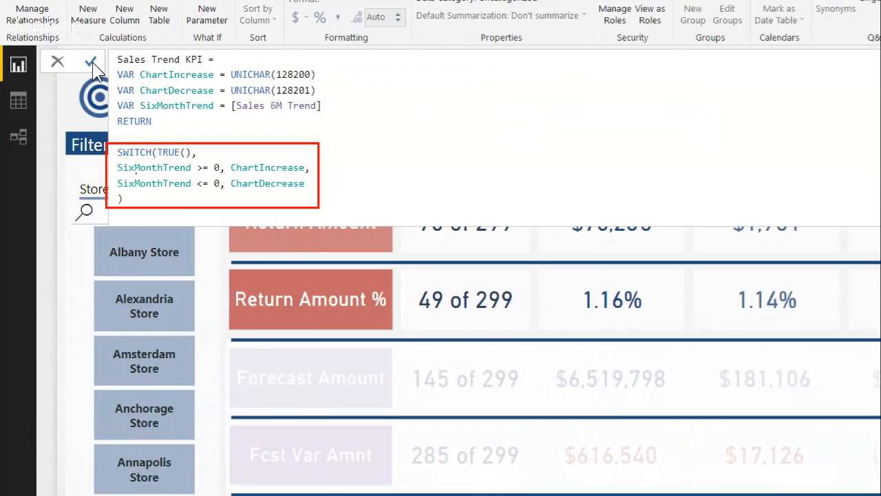
{"action": "key", "text": "Escape"}
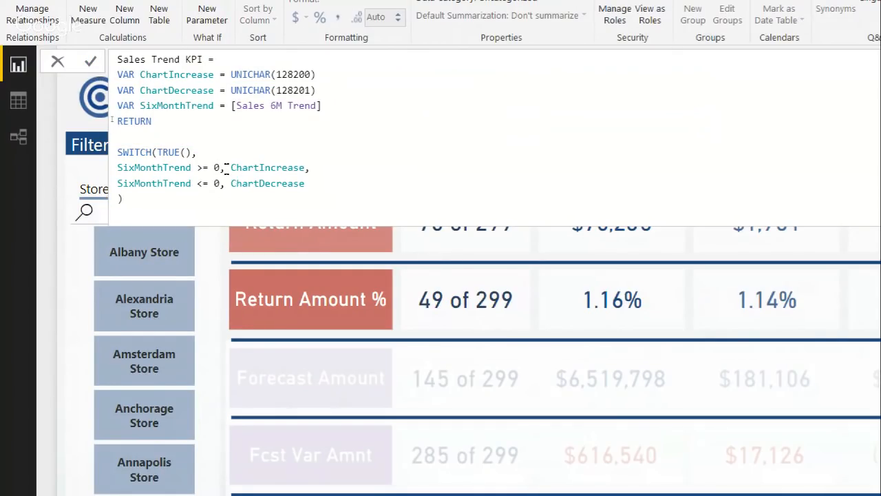
Step: Change the ChartDecrease condition to SixMonthTrend < 0, commit the measure and collapse the formula editor
{"action": "left_click_drag", "start_coordinate": [225, 168], "coordinate": [198, 167]}
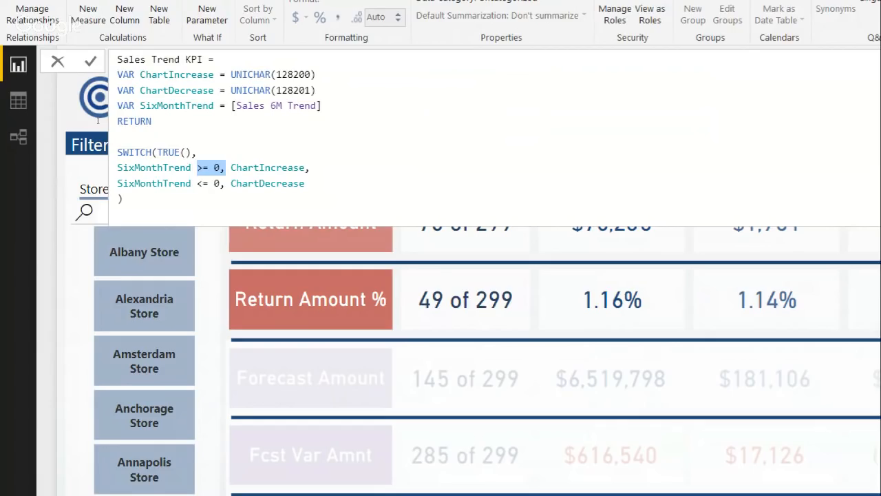
{"action": "double_click", "coordinate": [243, 167]}
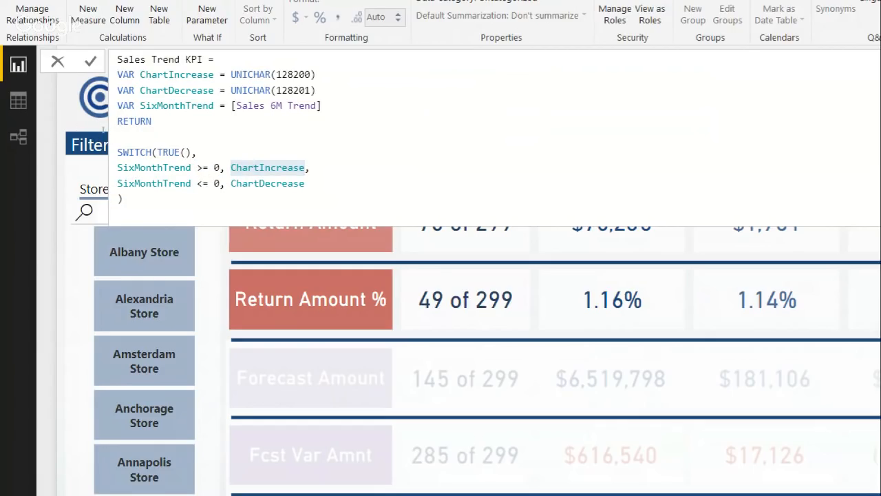
{"action": "left_click", "coordinate": [204, 184]}
{"action": "key", "text": "Delete"}
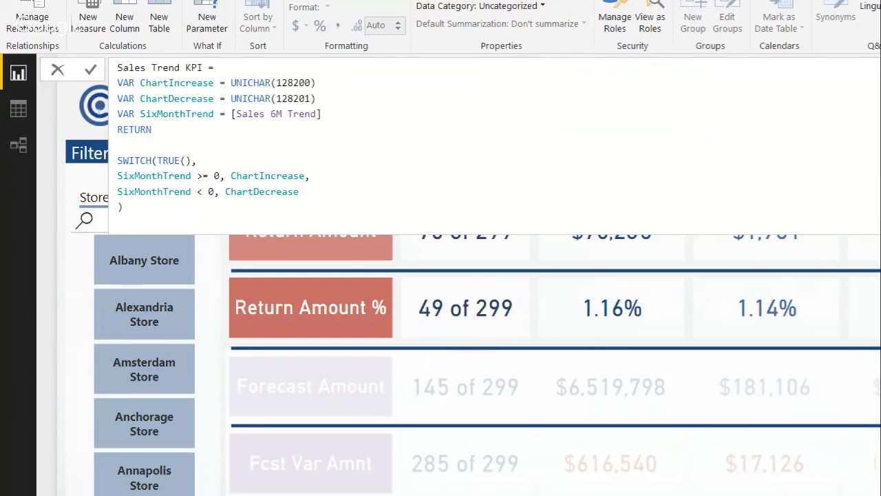
{"action": "key", "text": "Return"}
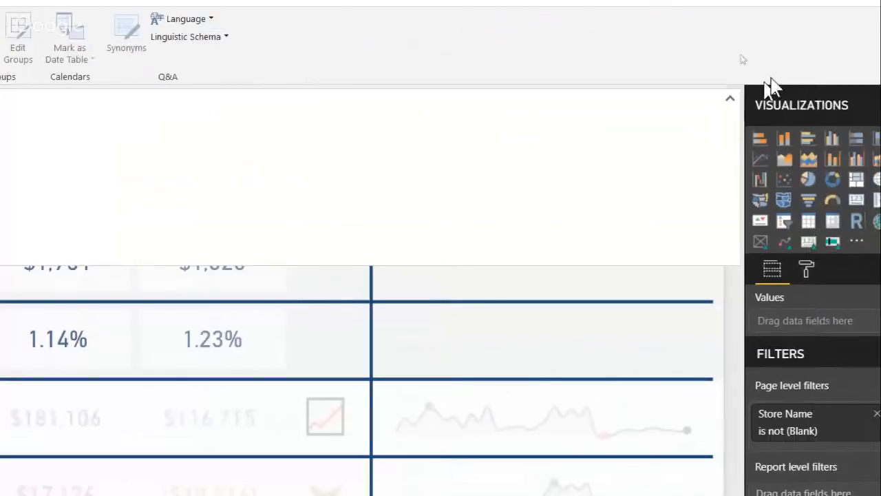
{"action": "left_click", "coordinate": [728, 95]}
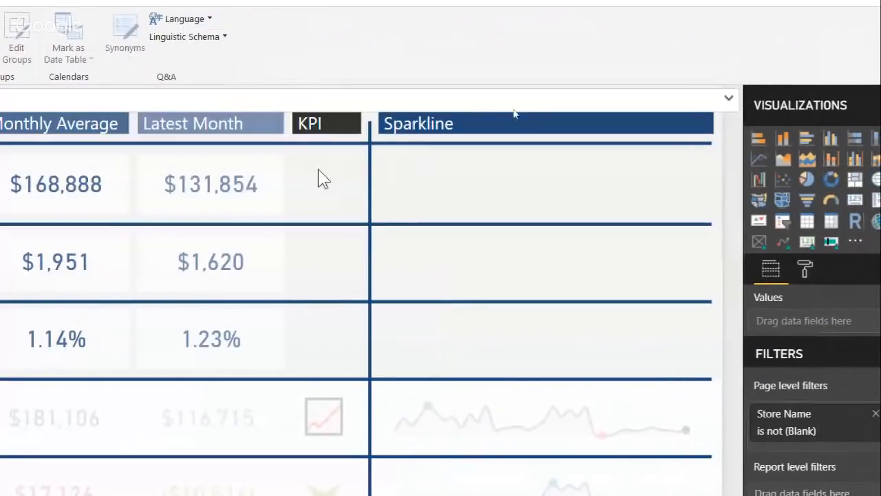
{"action": "left_click", "coordinate": [248, 191]}
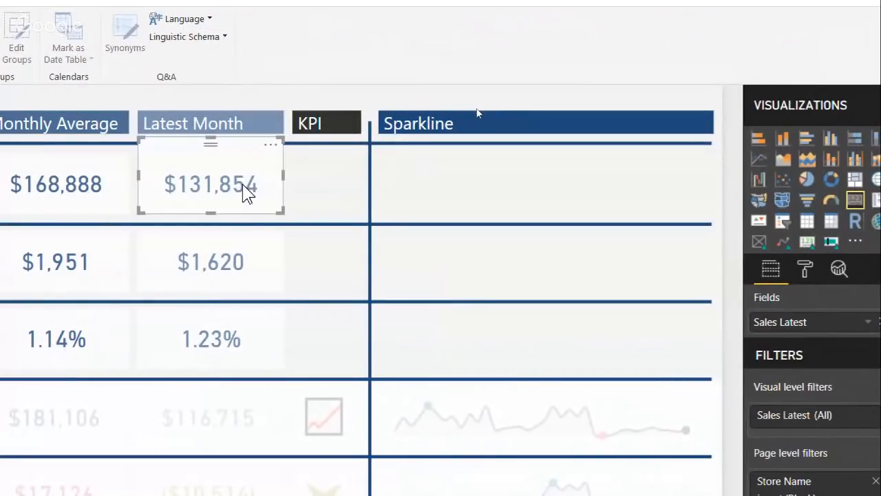
{"action": "left_click", "coordinate": [309, 191]}
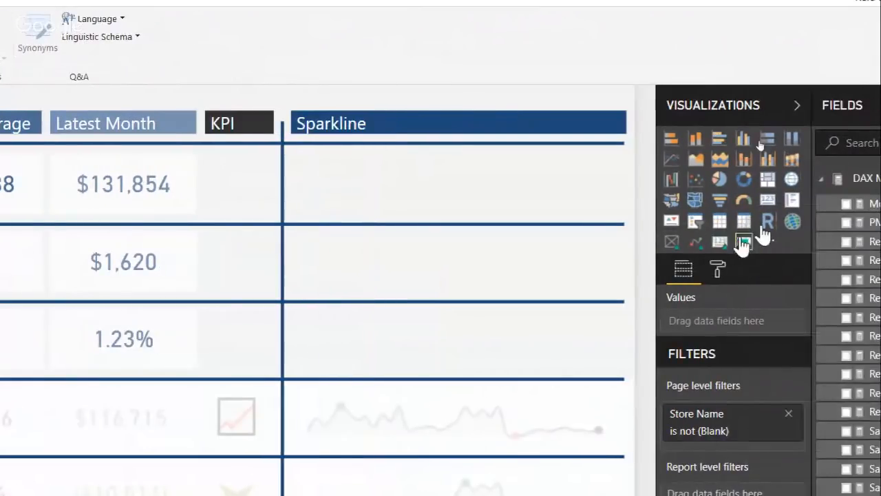
{"action": "left_click", "coordinate": [723, 245]}
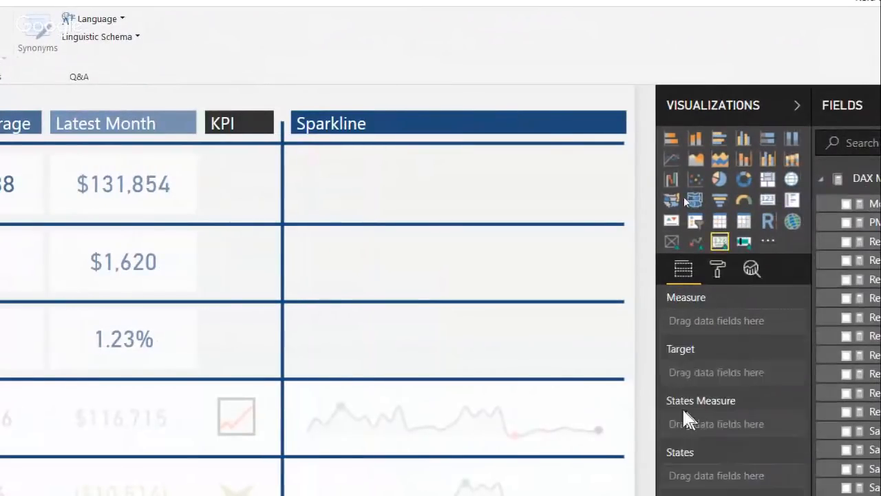
{"action": "left_click_drag", "start_coordinate": [529, 315], "coordinate": [758, 289]}
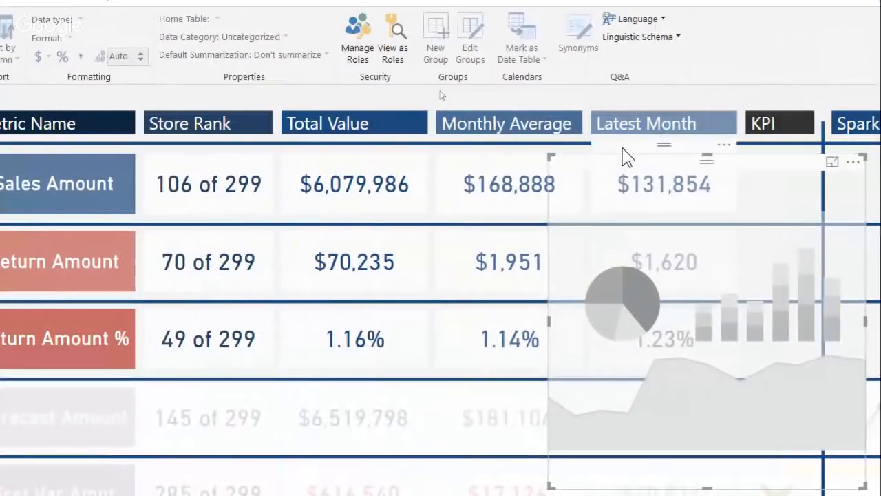
{"action": "key", "text": "Up"}
{"action": "key", "text": "Up"}
{"action": "key", "text": "Left"}
{"action": "key", "text": "Left"}
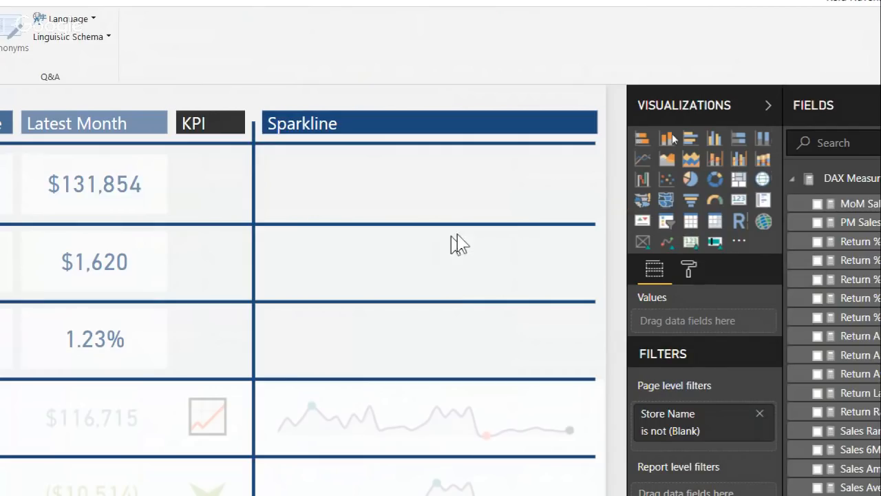
Step: Add the Card with States custom visual and fit it into the KPI column cell of the Sales Amount row
{"action": "left_click", "coordinate": [691, 244]}
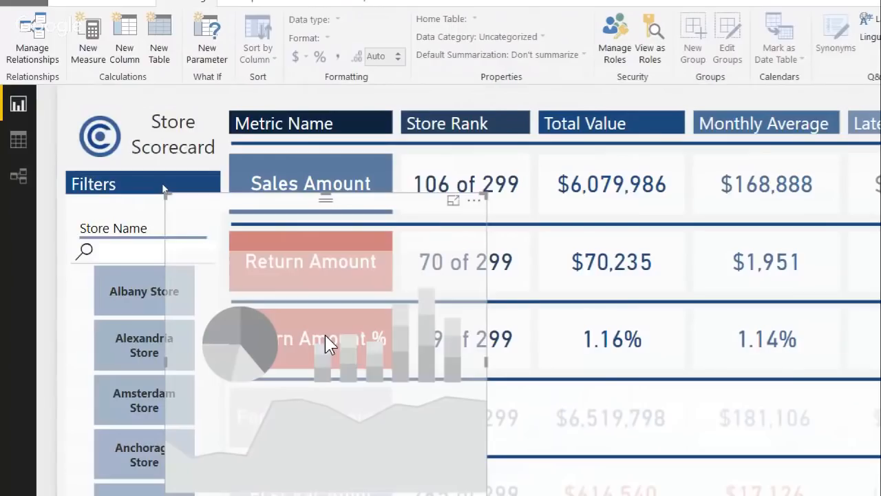
{"action": "left_click_drag", "start_coordinate": [325, 335], "coordinate": [767, 279]}
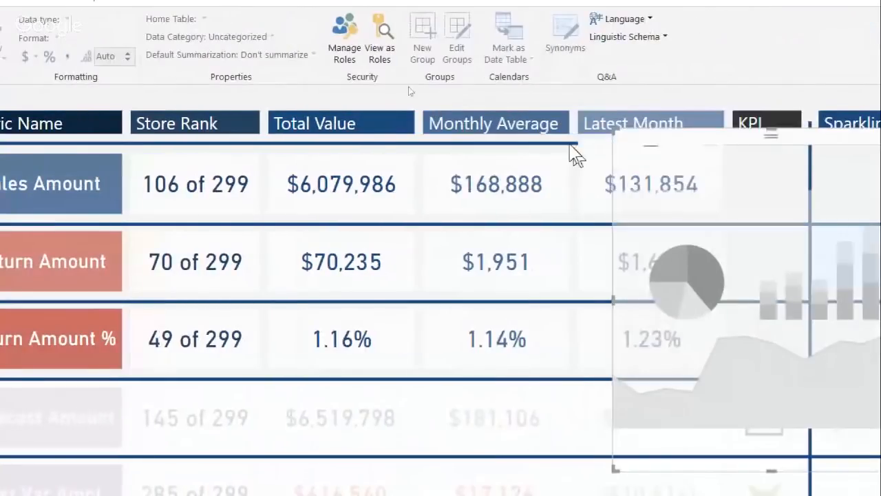
{"action": "key", "text": "Left"}
{"action": "key", "text": "Left"}
{"action": "key", "text": "Left"}
{"action": "key", "text": "Left"}
{"action": "key", "text": "Left"}
{"action": "key", "text": "Left"}
{"action": "key", "text": "Left"}
{"action": "key", "text": "Left"}
{"action": "key", "text": "Left"}
{"action": "key", "text": "Left"}
{"action": "key", "text": "Left"}
{"action": "key", "text": "Left"}
{"action": "key", "text": "Left"}
{"action": "key", "text": "Left"}
{"action": "key", "text": "Left"}
{"action": "key", "text": "Left"}
{"action": "key", "text": "Left"}
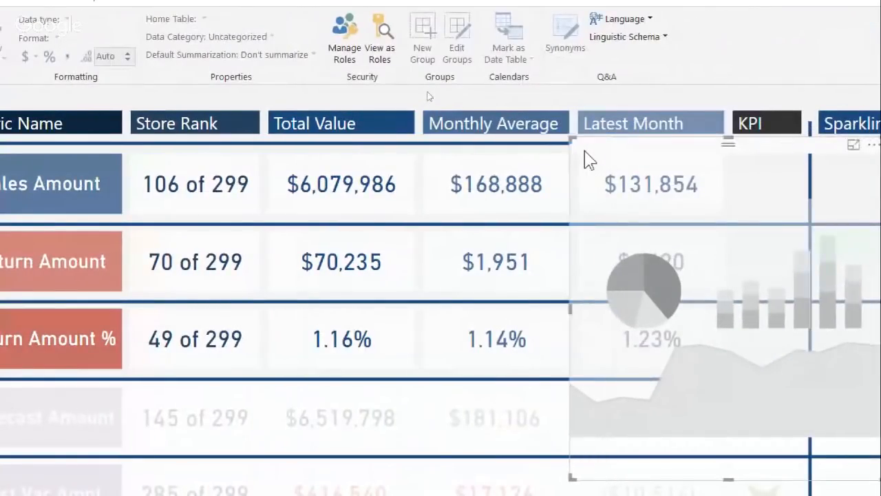
{"action": "key", "text": "Left"}
{"action": "key", "text": "Left"}
{"action": "key", "text": "Right"}
{"action": "key", "text": "Right"}
{"action": "key", "text": "Right"}
{"action": "key", "text": "Right"}
{"action": "key", "text": "Right"}
{"action": "key", "text": "Right"}
{"action": "key", "text": "Left"}
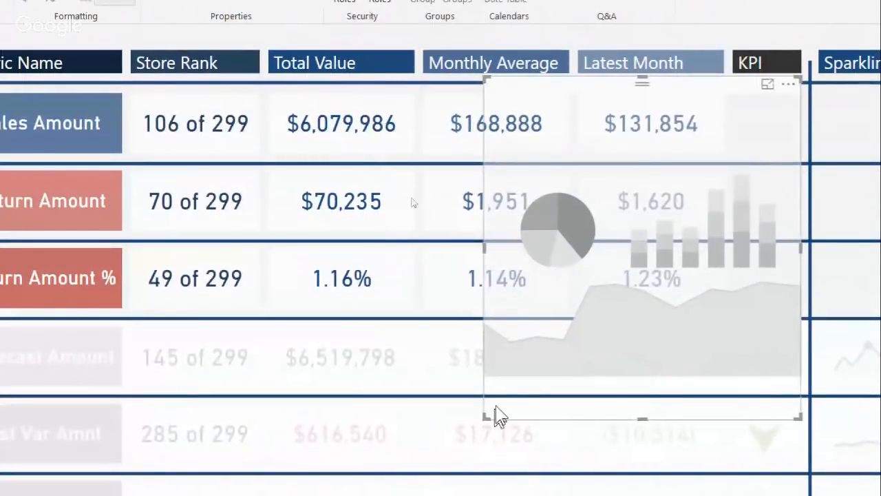
{"action": "left_click_drag", "start_coordinate": [486, 418], "coordinate": [734, 152]}
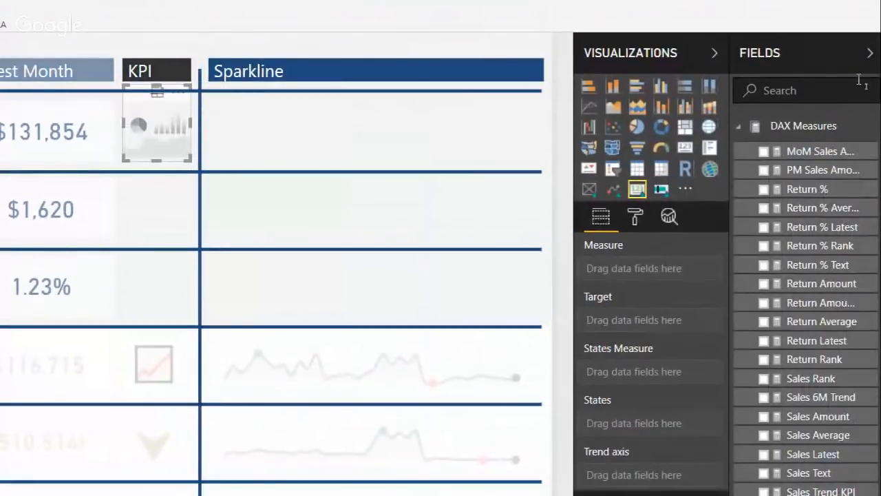
Step: Search the fields for kpi and assign Sales Trend KPI as the new card's measure
{"action": "type", "text": "kpi"}
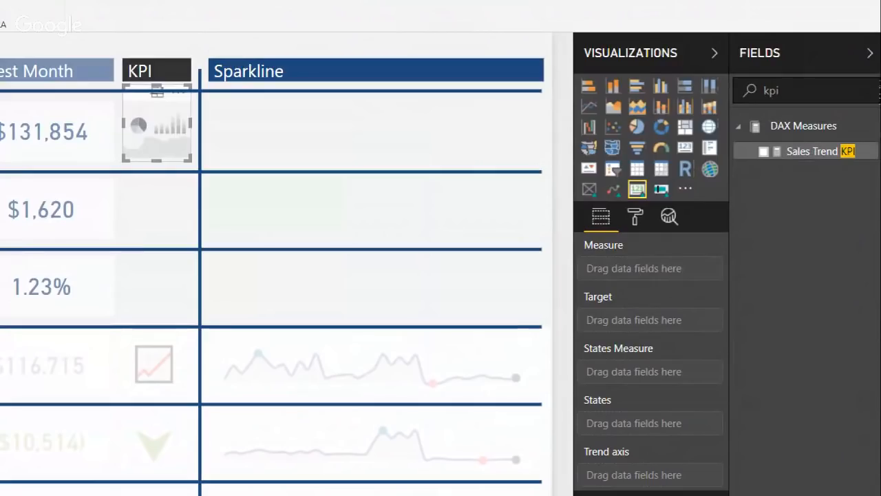
{"action": "left_click_drag", "start_coordinate": [835, 161], "coordinate": [651, 287]}
{"action": "left_click", "coordinate": [789, 156]}
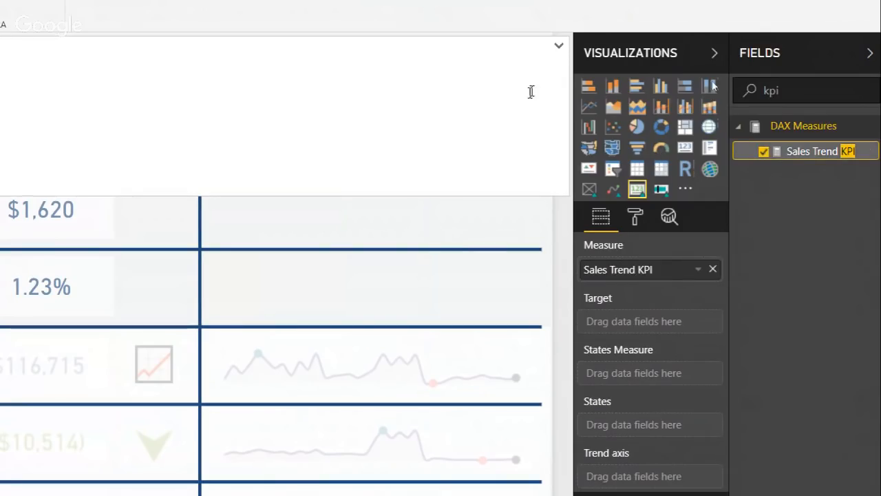
{"action": "left_click", "coordinate": [559, 67]}
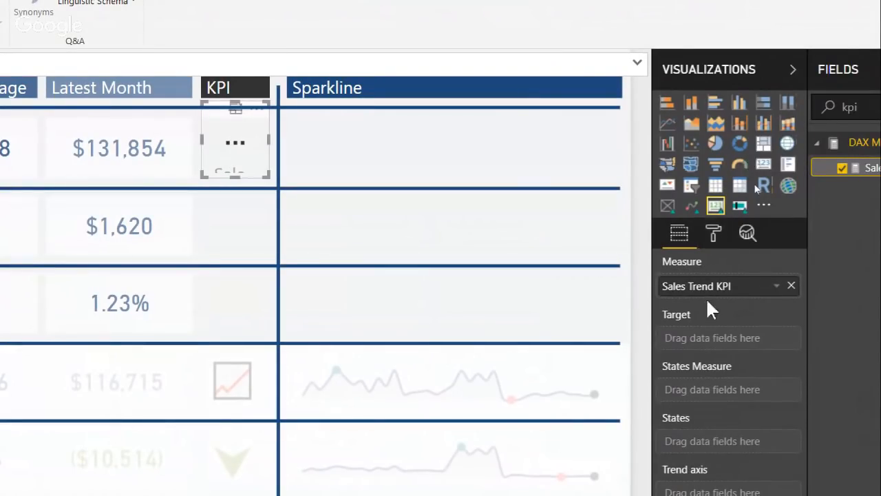
Step: Turn off the KPI card's category label and set its data label text size to 23
{"action": "left_click", "coordinate": [716, 233]}
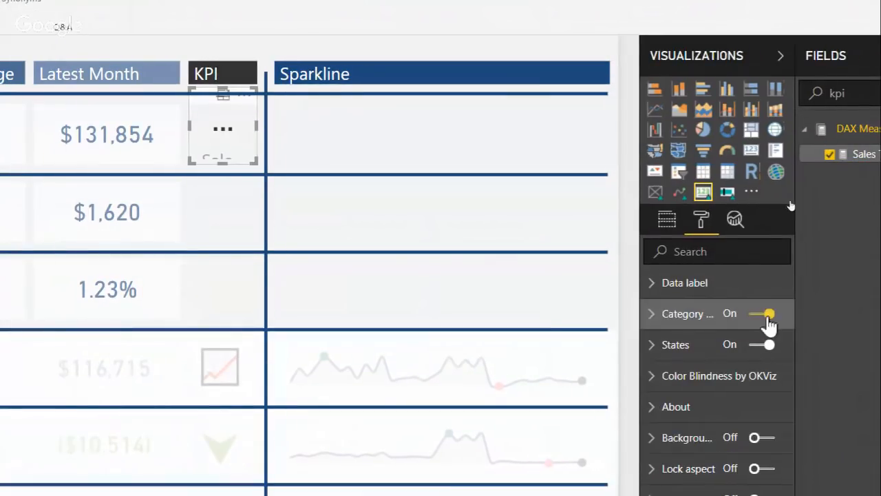
{"action": "left_click", "coordinate": [776, 327]}
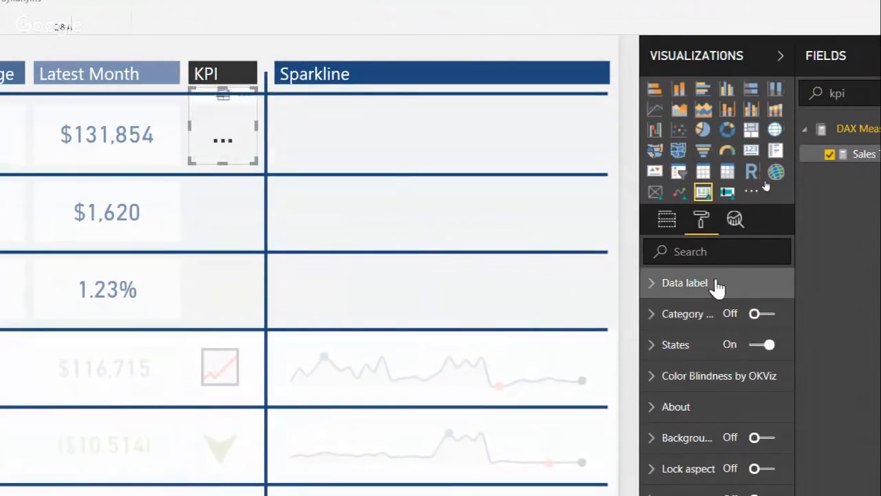
{"action": "left_click", "coordinate": [664, 283]}
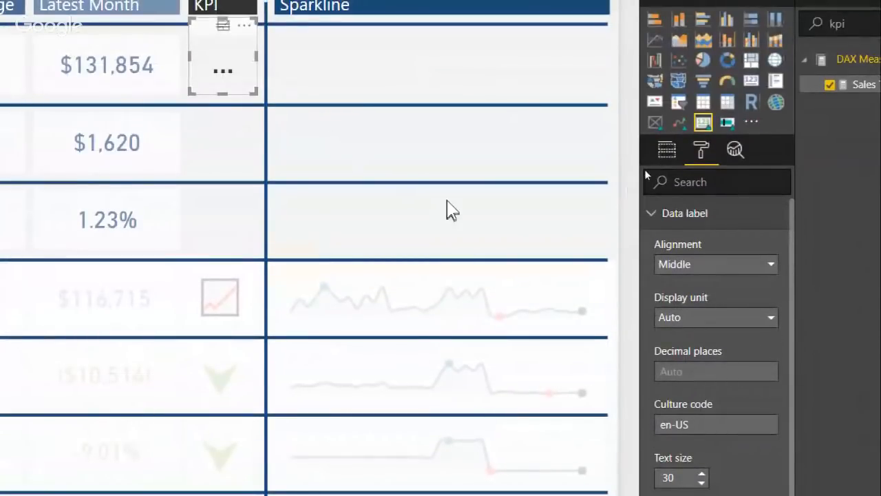
{"action": "left_click", "coordinate": [701, 483]}
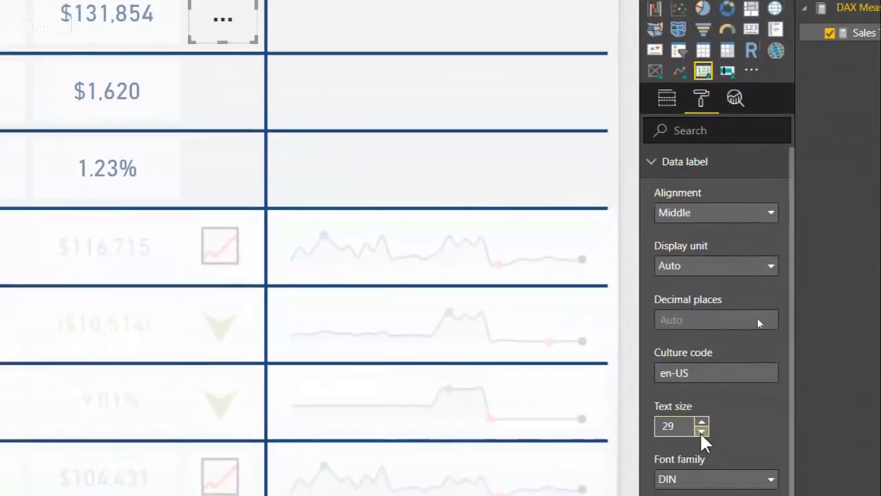
{"action": "left_click", "coordinate": [701, 482]}
{"action": "left_click", "coordinate": [702, 431]}
{"action": "left_click", "coordinate": [702, 431]}
{"action": "left_click", "coordinate": [701, 431]}
{"action": "left_click", "coordinate": [701, 431]}
{"action": "left_click", "coordinate": [701, 431]}
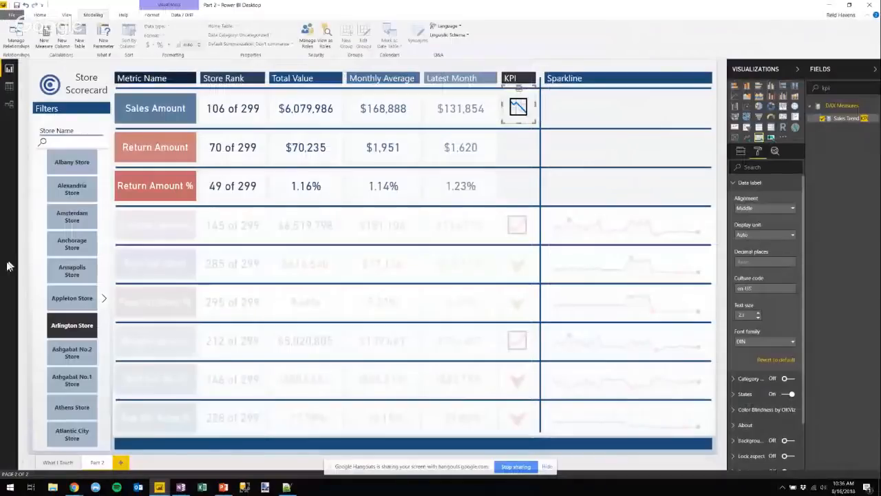
Step: Filter the scorecard by the Amsterdam, Anchorage and Annapolis stores in turn to check the KPI icon, ending on Amsterdam
{"action": "left_click", "coordinate": [58, 223]}
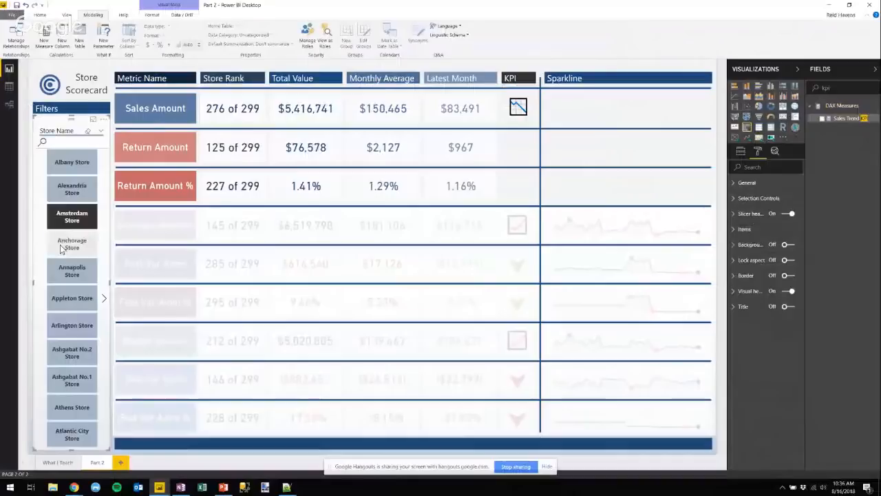
{"action": "left_click", "coordinate": [60, 244]}
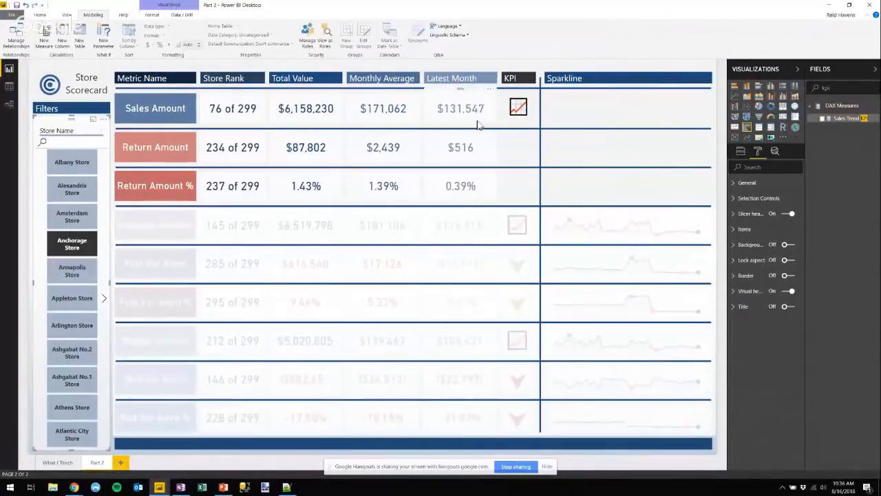
{"action": "left_click", "coordinate": [72, 276]}
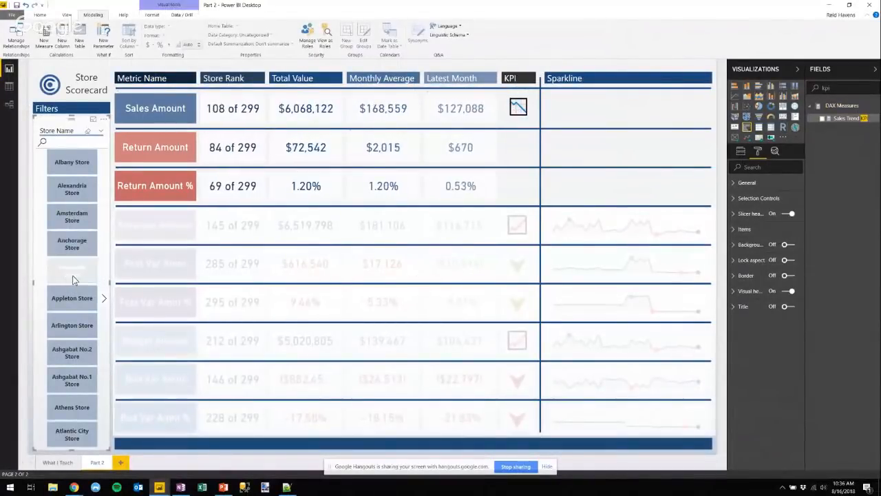
{"action": "left_click", "coordinate": [75, 252]}
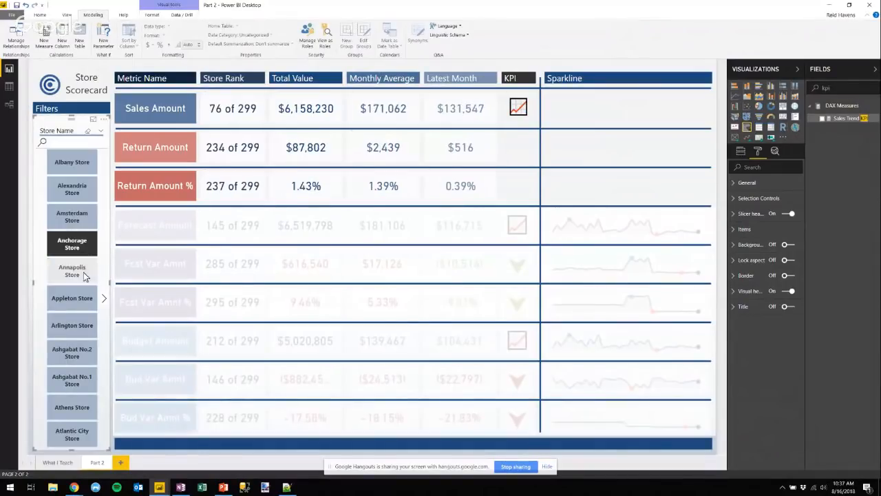
{"action": "left_click", "coordinate": [83, 272]}
{"action": "left_click", "coordinate": [85, 250]}
{"action": "left_click", "coordinate": [78, 228]}
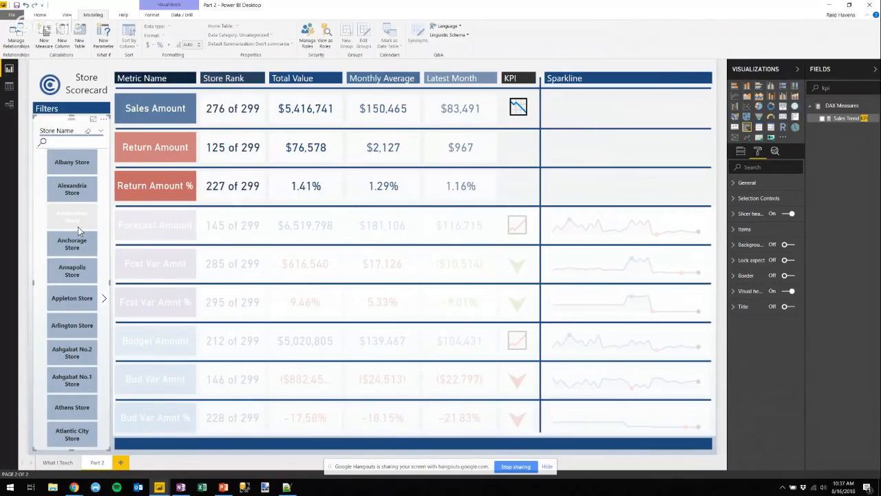
{"action": "left_click", "coordinate": [78, 227]}
{"action": "left_click", "coordinate": [563, 112]}
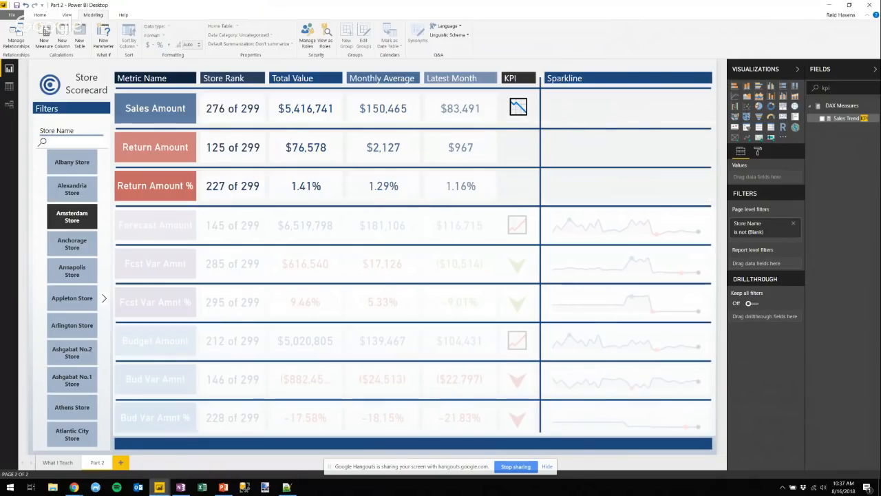
Step: Add the Sparkline custom visual and move it into the Sparkline column, beginning at the Sales Amount row
{"action": "left_click", "coordinate": [603, 191]}
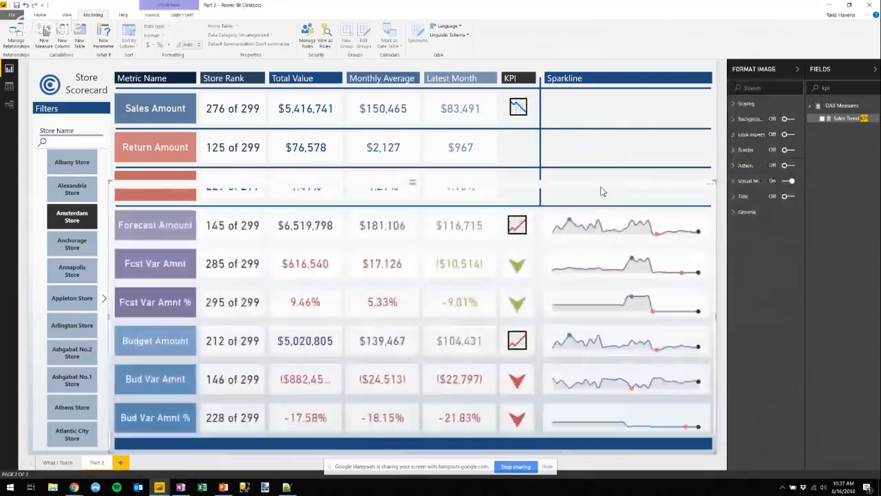
{"action": "left_click", "coordinate": [605, 142]}
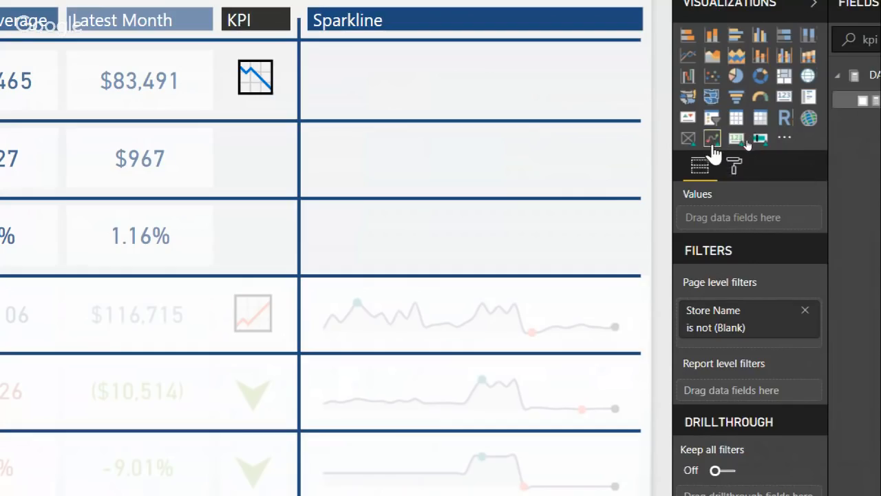
{"action": "left_click", "coordinate": [715, 143]}
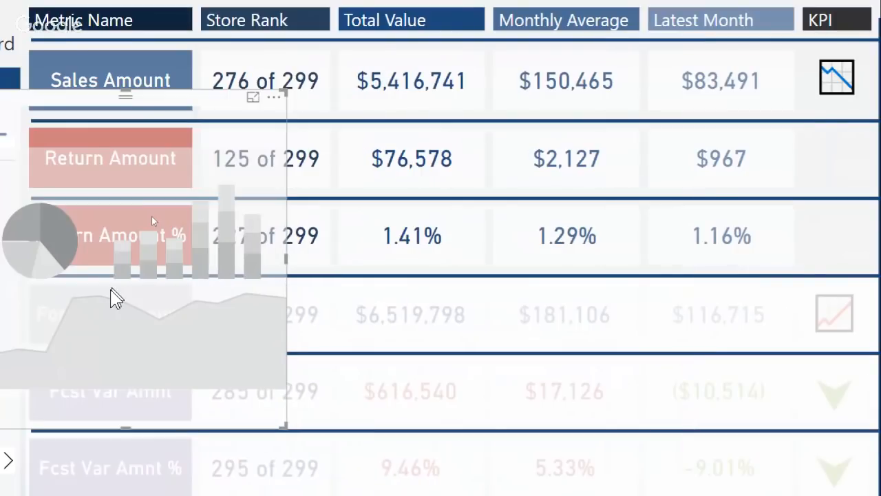
{"action": "left_click_drag", "start_coordinate": [112, 289], "coordinate": [771, 234]}
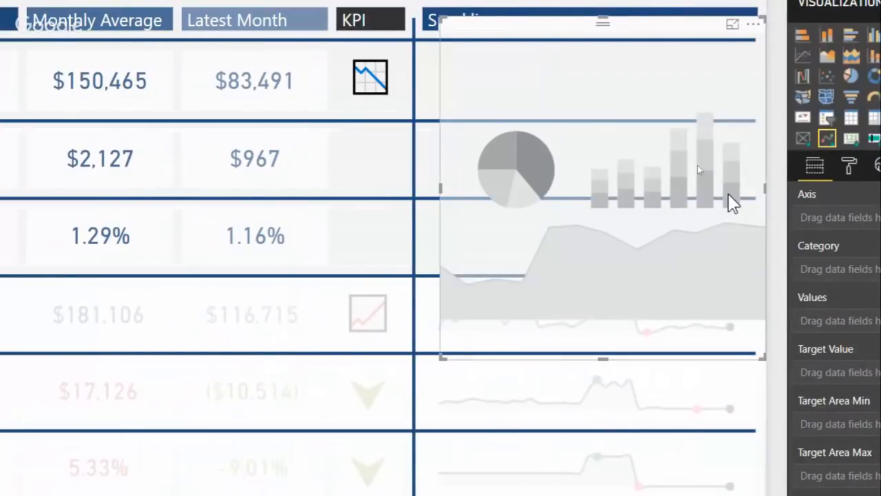
{"action": "key", "text": "Left"}
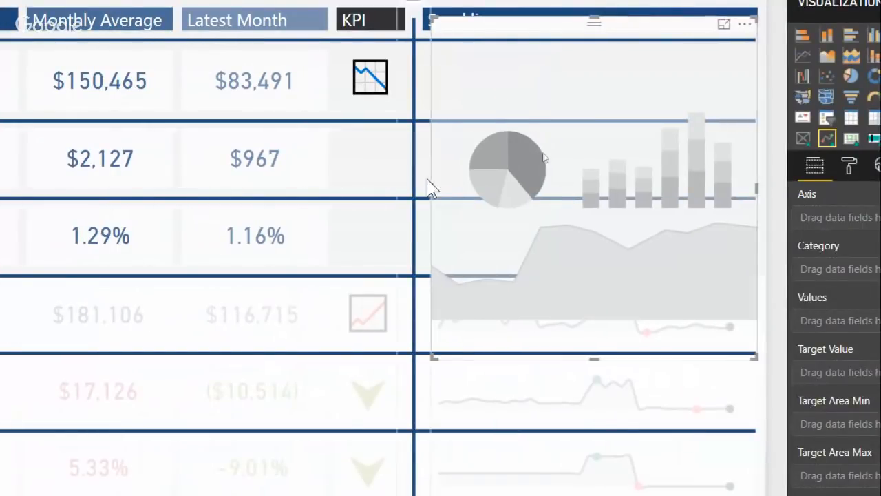
{"action": "key", "text": "Down"}
{"action": "key", "text": "Down"}
{"action": "key", "text": "Down"}
{"action": "key", "text": "Down"}
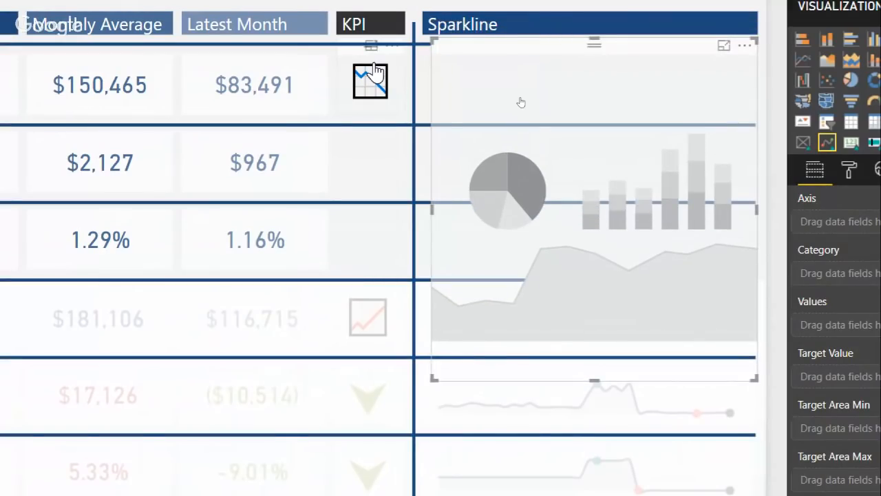
Step: Resize the new sparkline visual to fit the Sparkline cell of the Sales Amount row
{"action": "left_click_drag", "start_coordinate": [431, 206], "coordinate": [424, 206]}
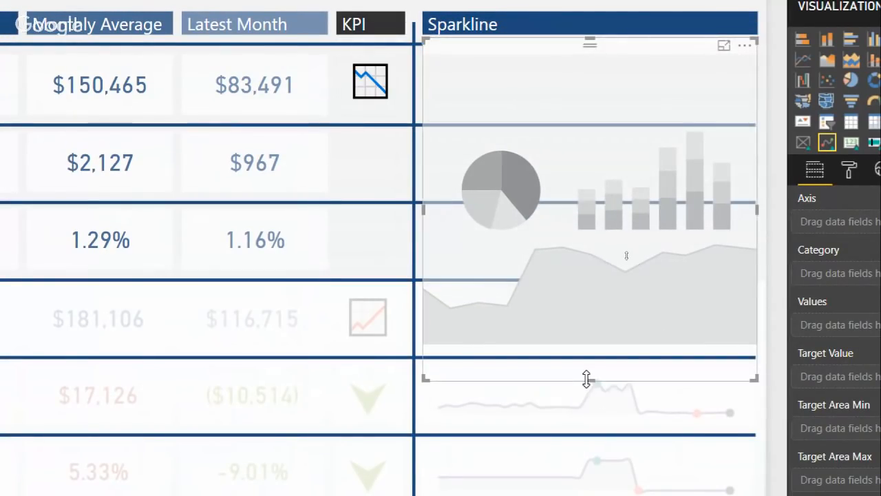
{"action": "left_click_drag", "start_coordinate": [590, 379], "coordinate": [592, 363]}
{"action": "left_click_drag", "start_coordinate": [591, 293], "coordinate": [590, 116]}
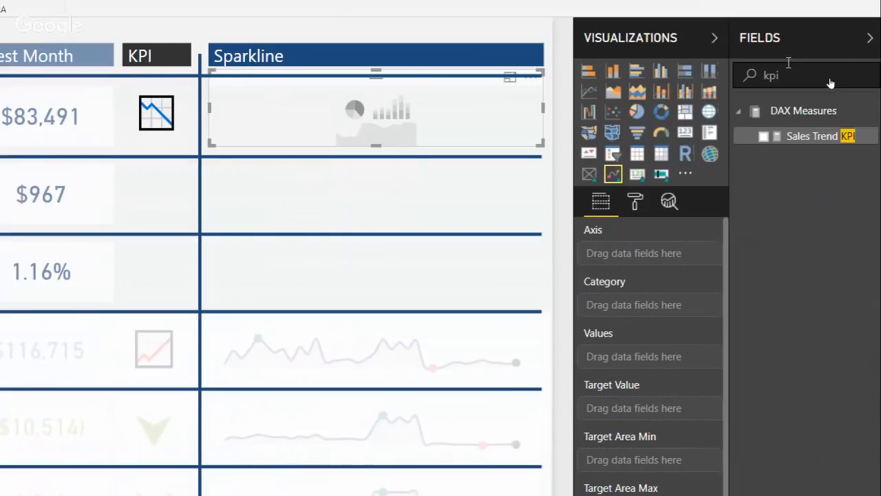
Step: Search the fields for date and assign the Calendar table's Date to the sparkline's axis
{"action": "key", "text": "BackSpace"}
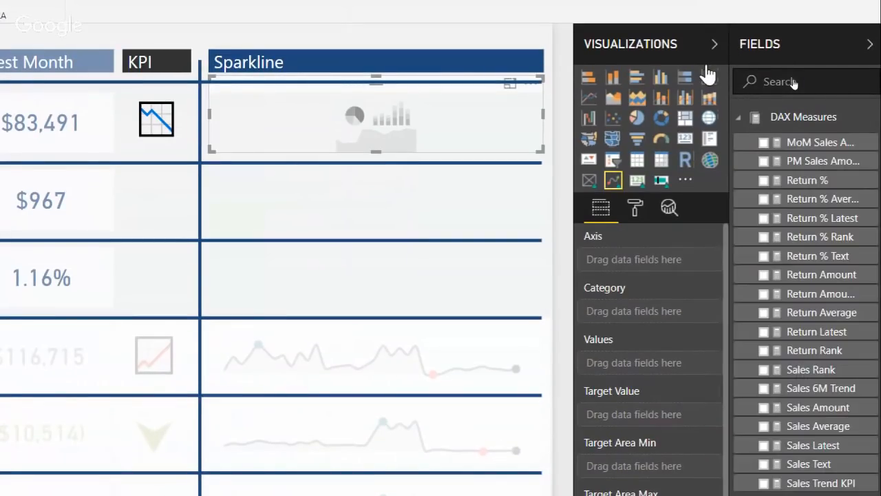
{"action": "type", "text": "date"}
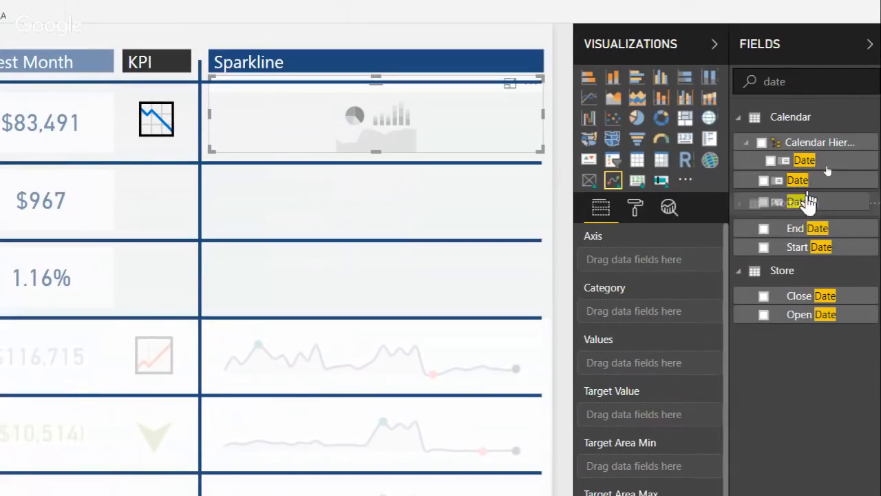
{"action": "left_click_drag", "start_coordinate": [791, 180], "coordinate": [622, 262]}
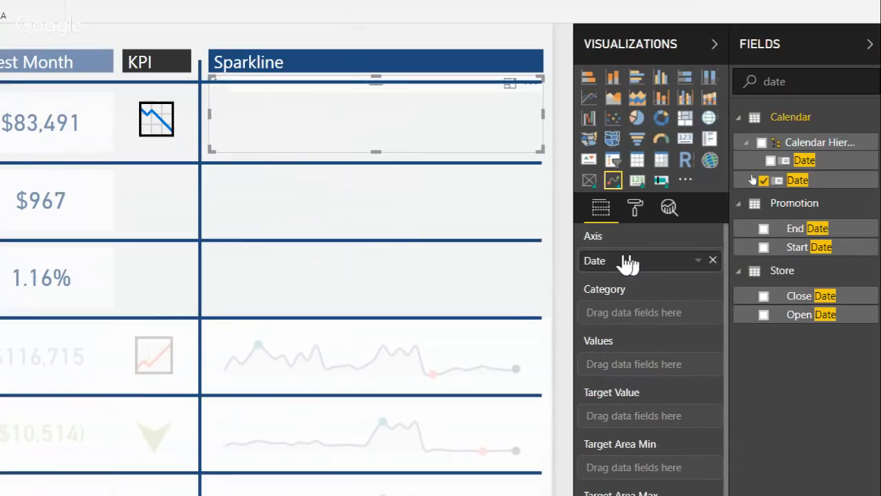
Step: Search the fields for sales amount and assign the Sales Amount measure as the sparkline's values
{"action": "double_click", "coordinate": [801, 84]}
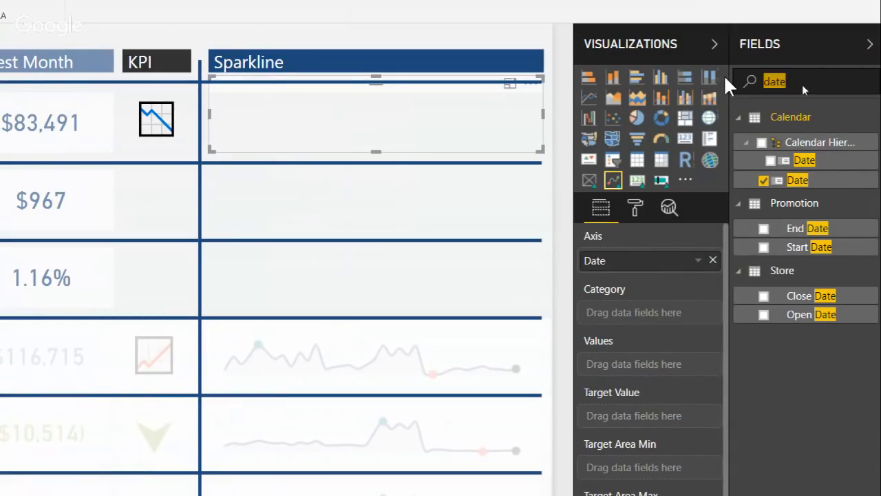
{"action": "type", "text": "salesm"}
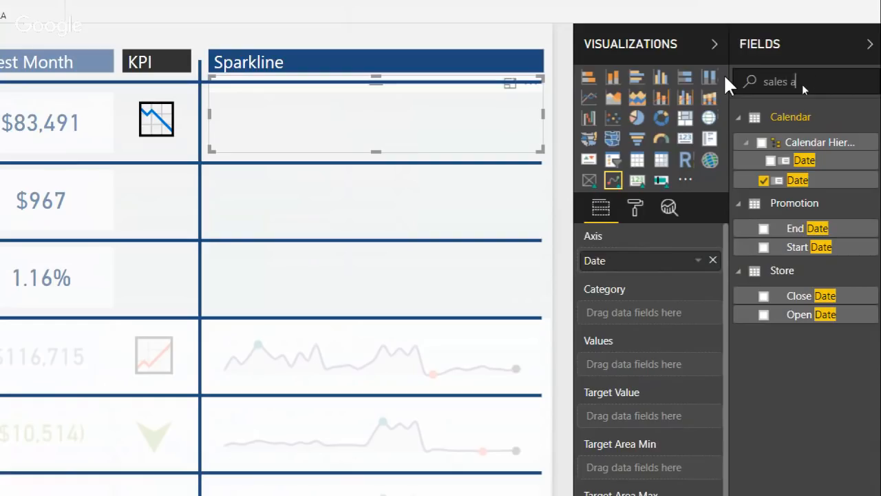
{"action": "type", "text": "mount"}
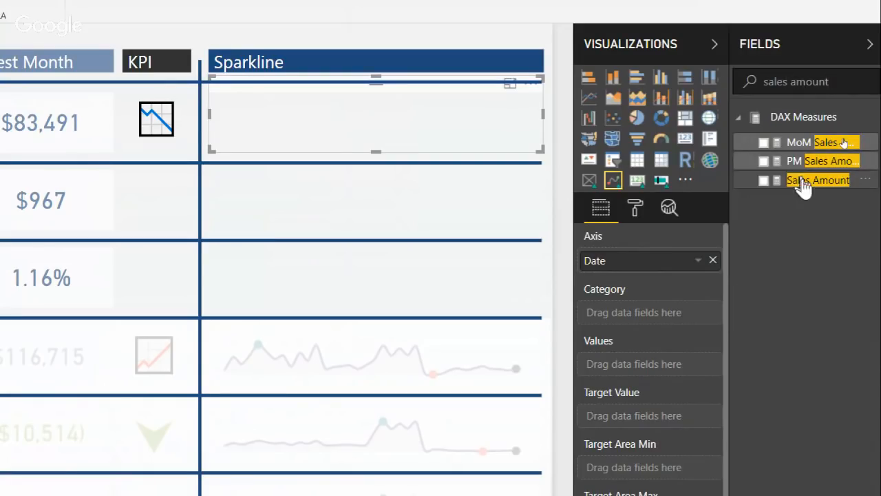
{"action": "left_click_drag", "start_coordinate": [804, 187], "coordinate": [767, 187]}
{"action": "left_click", "coordinate": [764, 181]}
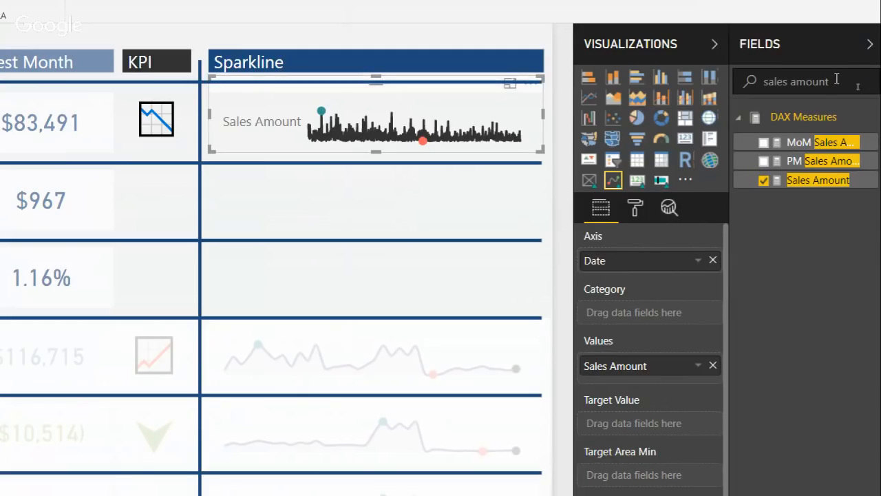
Step: Search the fields for month and set the sparkline's axis to Month & Year
{"action": "left_click_drag", "start_coordinate": [836, 78], "coordinate": [758, 82]}
{"action": "key", "text": "BackSpace"}
{"action": "type", "text": "month"}
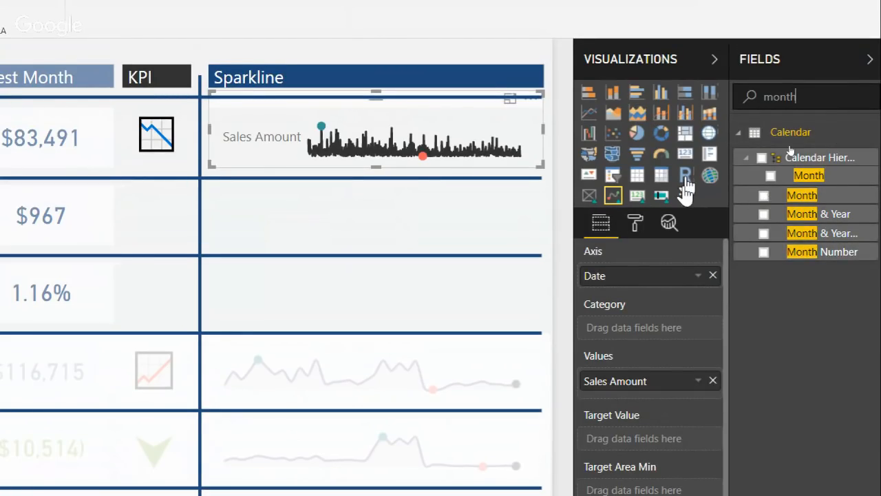
{"action": "left_click_drag", "start_coordinate": [816, 219], "coordinate": [654, 277]}
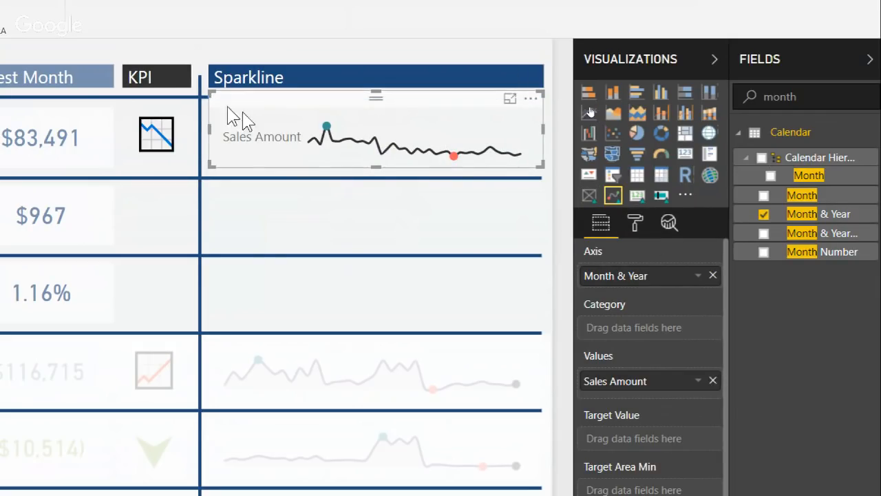
Step: Turn off the sparkline's category label and set its line weight to 3
{"action": "left_click", "coordinate": [629, 225]}
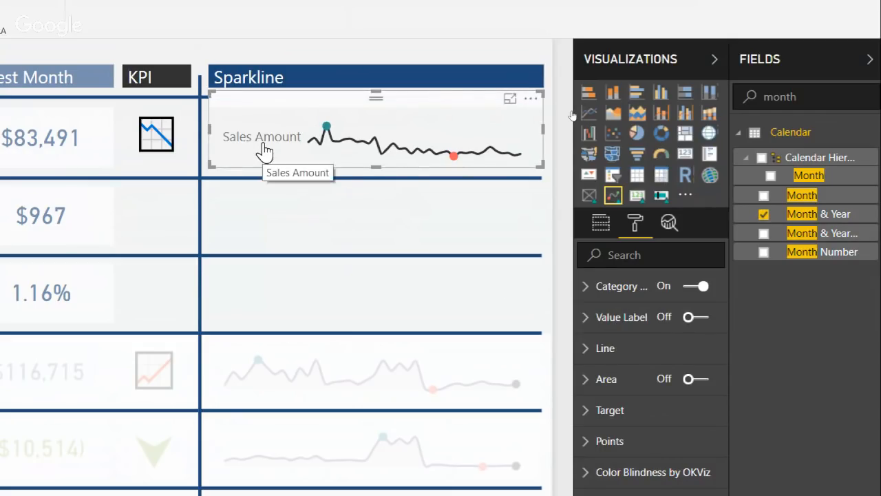
{"action": "left_click", "coordinate": [709, 288]}
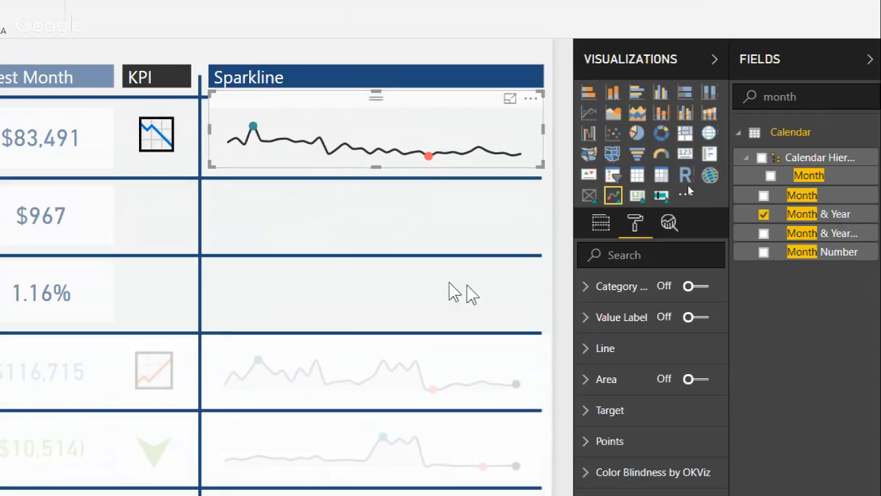
{"action": "left_click", "coordinate": [634, 348]}
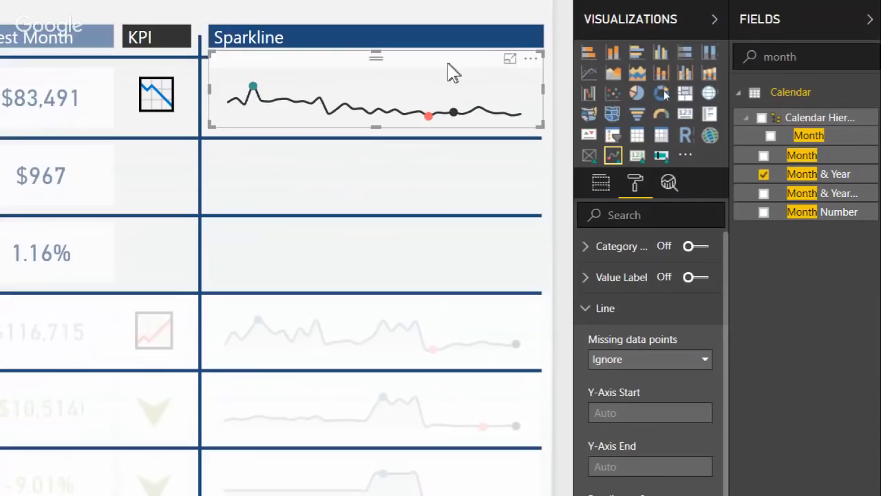
{"action": "left_click_drag", "start_coordinate": [447, 69], "coordinate": [466, 232]}
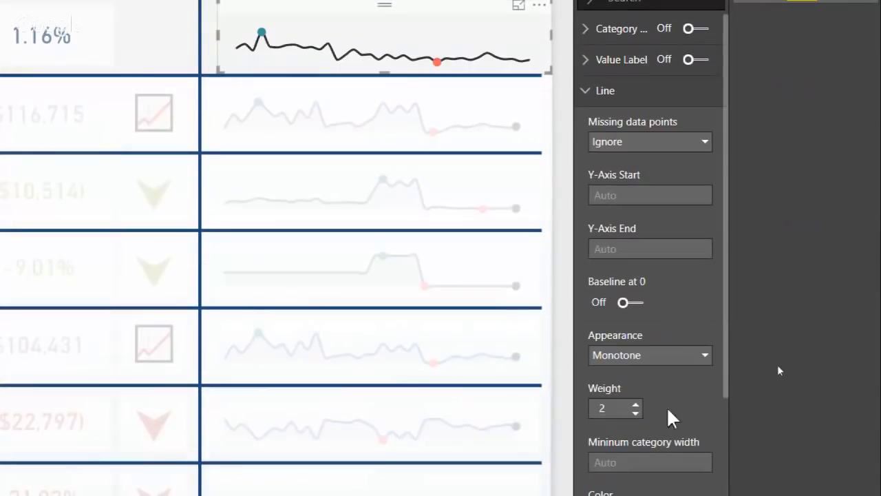
{"action": "left_click", "coordinate": [635, 406]}
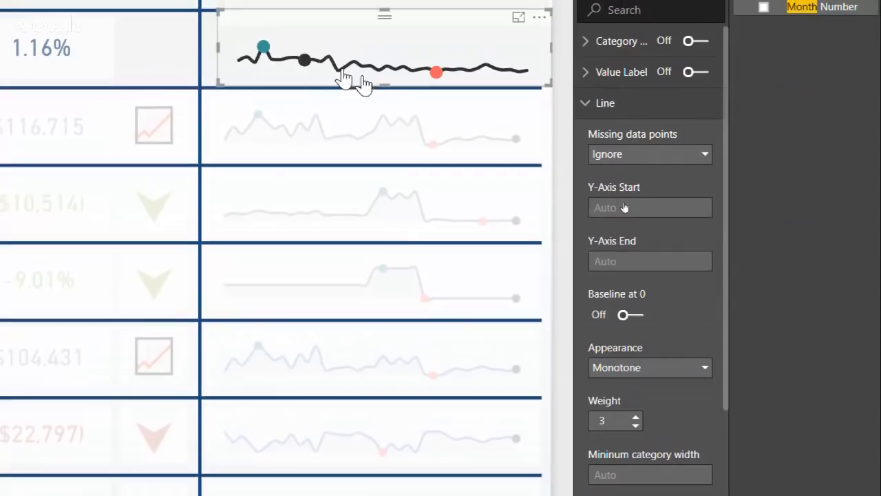
{"action": "left_click", "coordinate": [596, 102]}
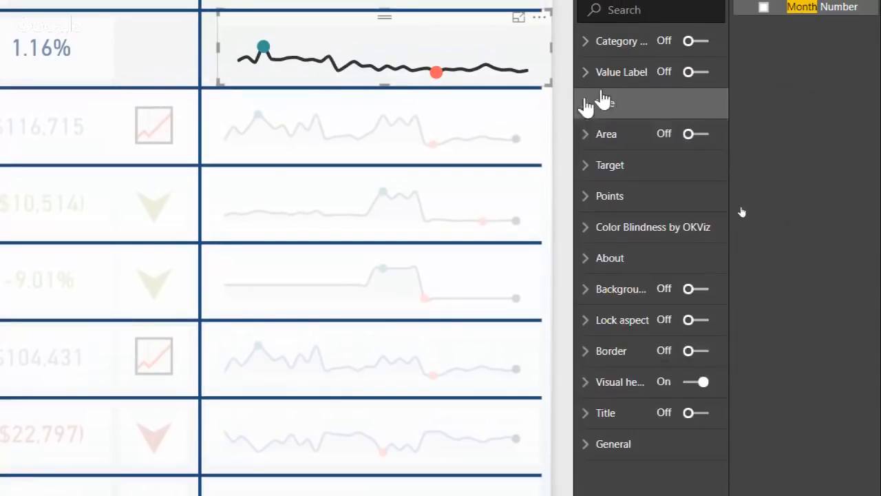
Step: Turn on the sparkline's current point and area shading, and move the visual back into the Sales Amount row
{"action": "left_click", "coordinate": [627, 197]}
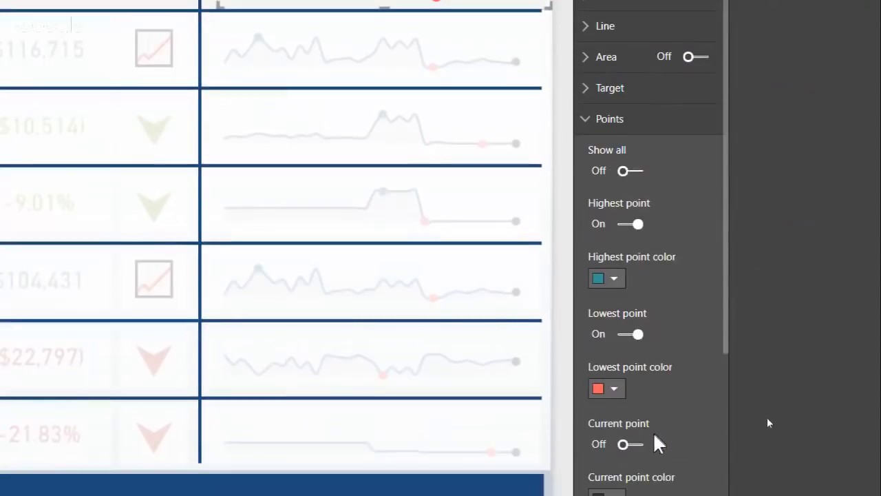
{"action": "left_click", "coordinate": [639, 436]}
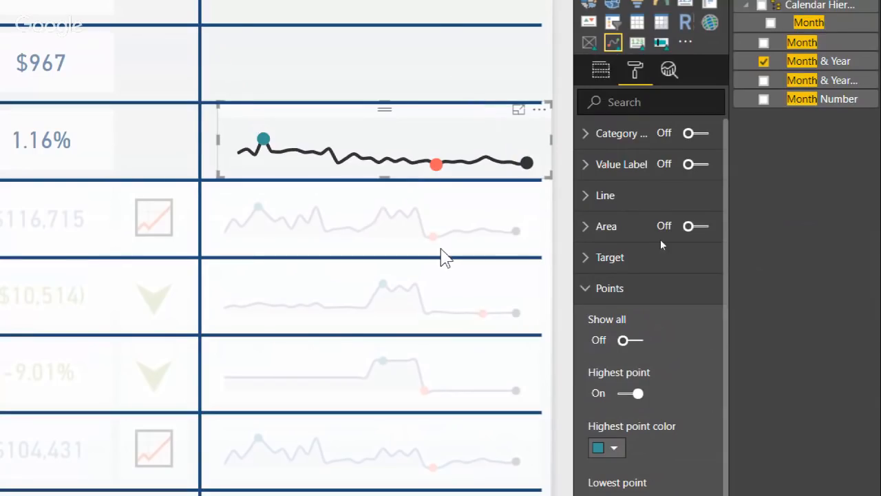
{"action": "left_click", "coordinate": [694, 227]}
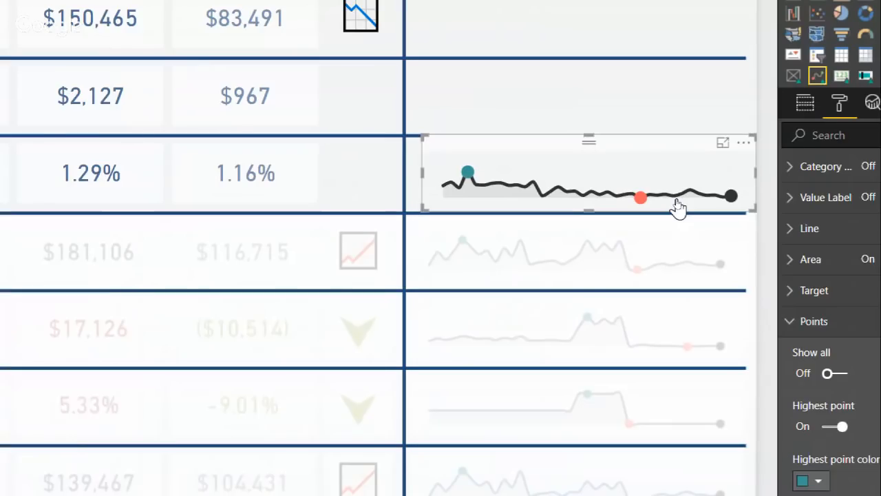
{"action": "left_click_drag", "start_coordinate": [605, 147], "coordinate": [592, 63]}
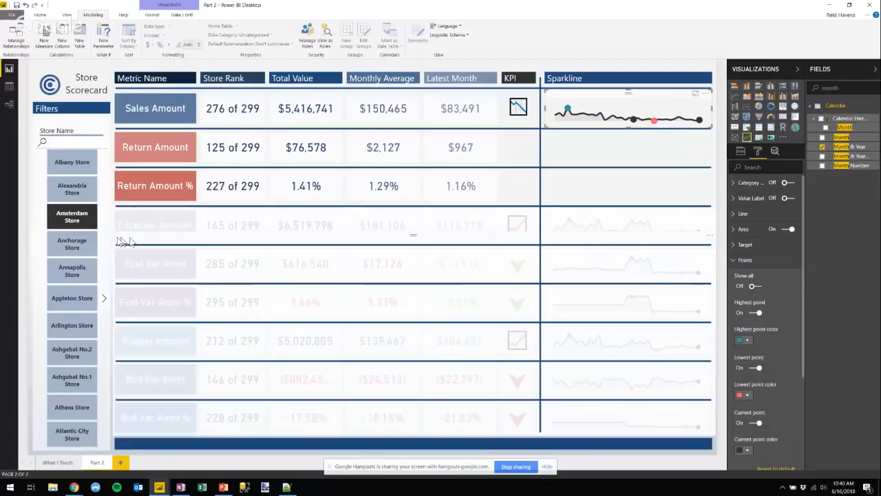
Step: Filter the scorecard by Alexandria Store to check the sparkline
{"action": "left_click", "coordinate": [71, 191]}
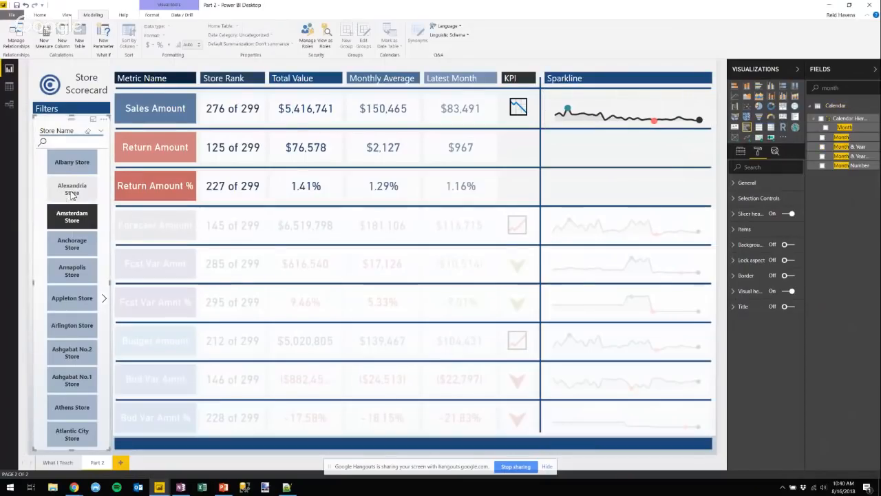
{"action": "left_click", "coordinate": [72, 193]}
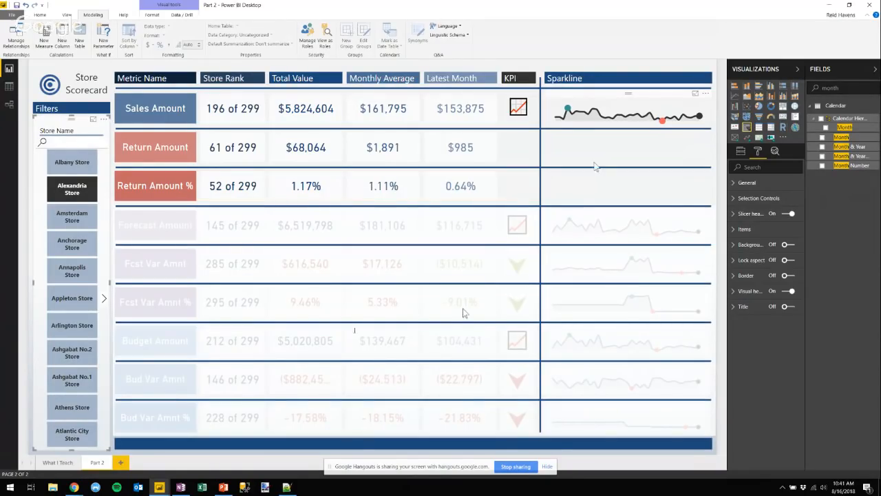
Step: Switch to the Part 3 report and filter its What I Teach page by Alexandria Store to examine the return metrics' KPIs
{"action": "mouse_move", "coordinate": [164, 491]}
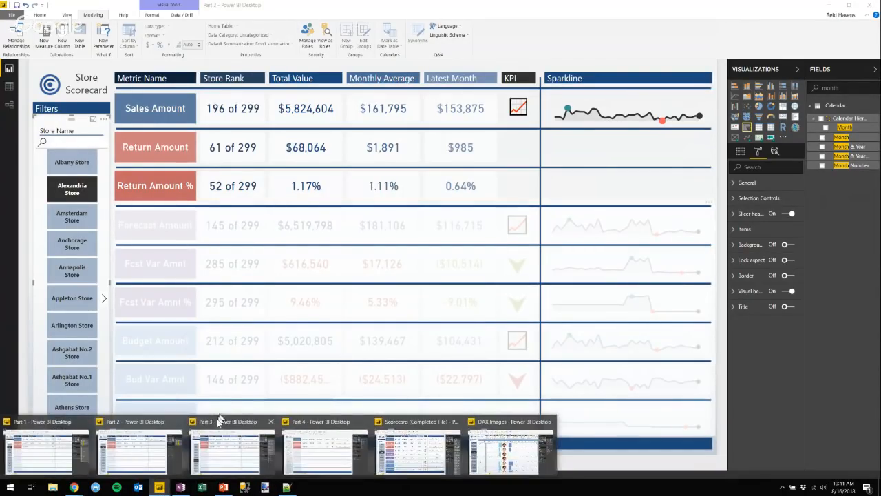
{"action": "left_click", "coordinate": [213, 453]}
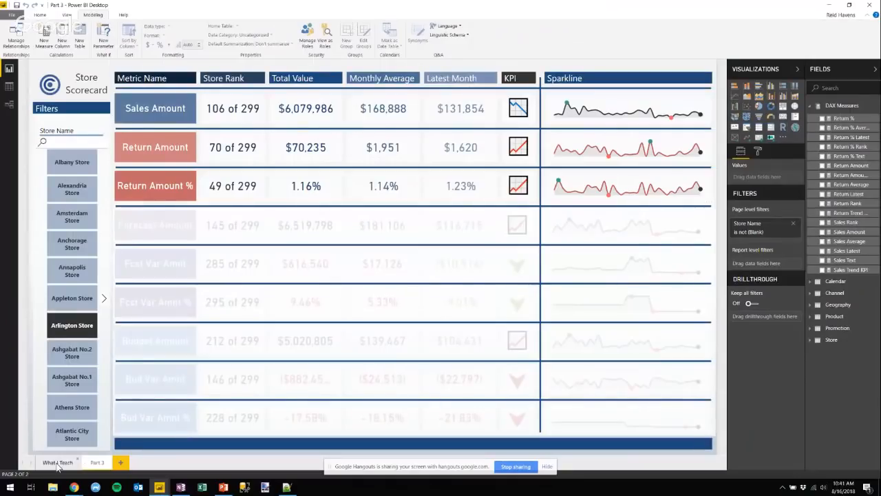
{"action": "left_click", "coordinate": [71, 189]}
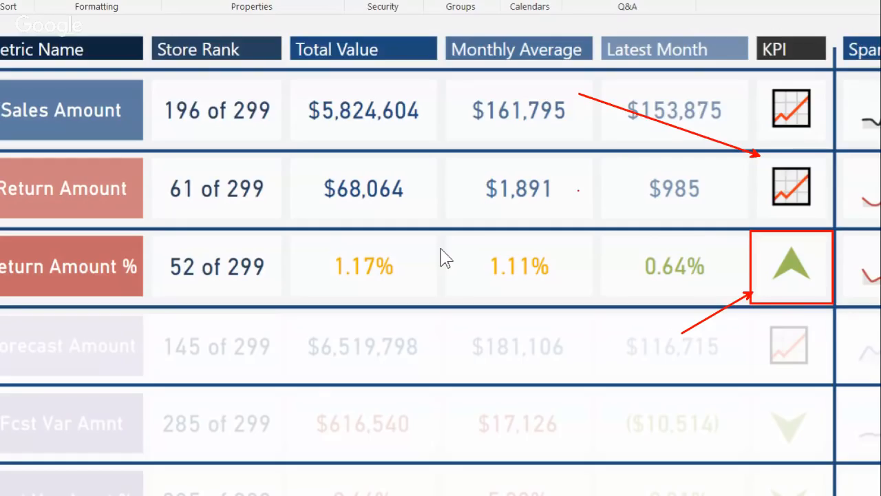
{"action": "key", "text": "Escape"}
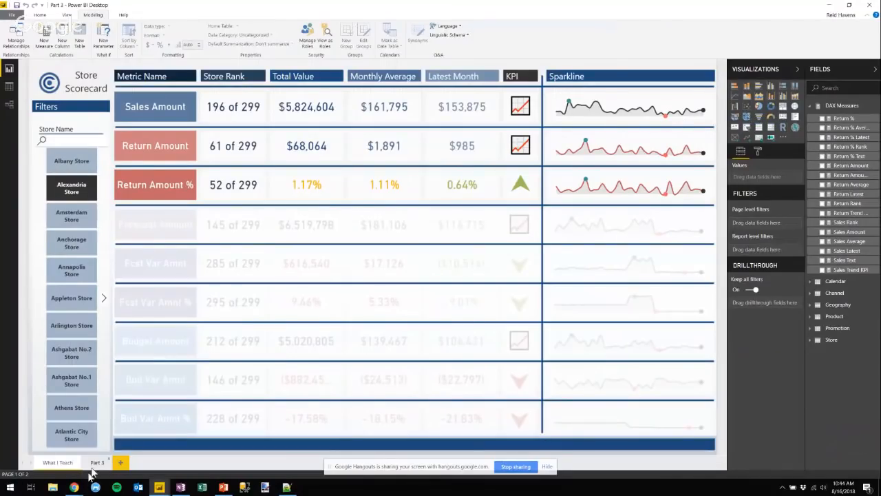
Step: On the Part 3 page, convert the Return Amount % row's Latest Month card to the OKViz card-with-states visual
{"action": "left_click", "coordinate": [97, 462]}
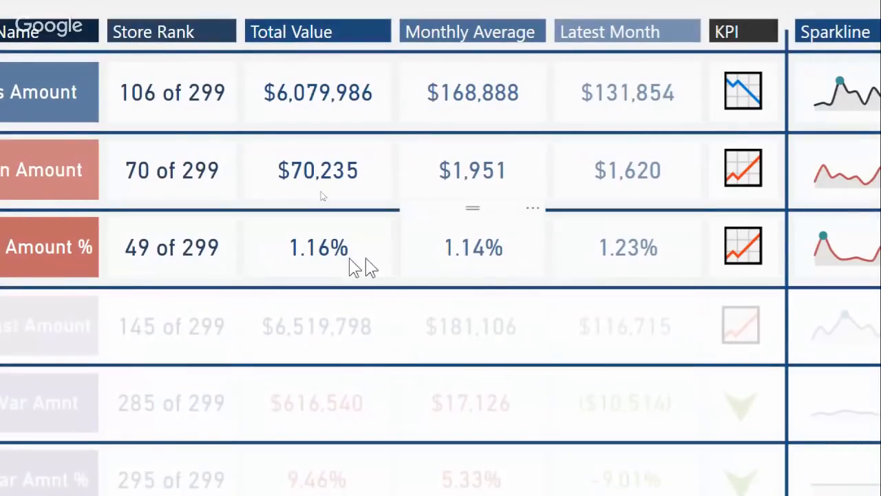
{"action": "left_click", "coordinate": [322, 260]}
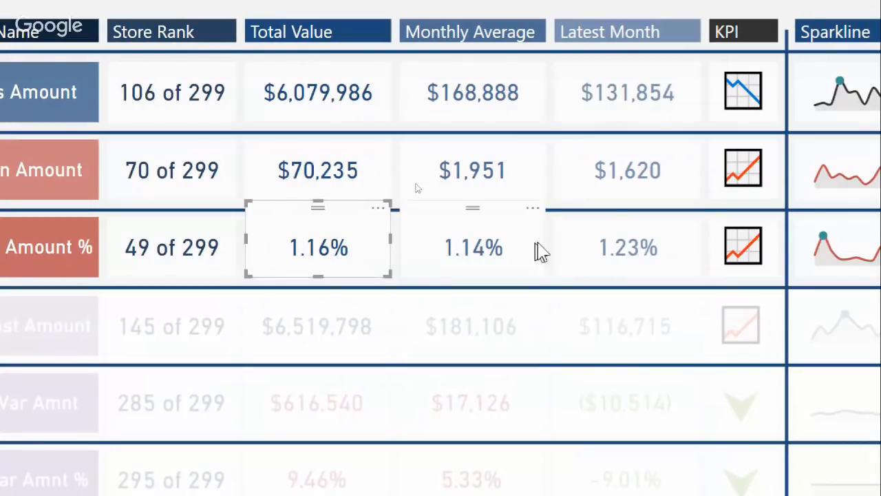
{"action": "left_click", "coordinate": [594, 250]}
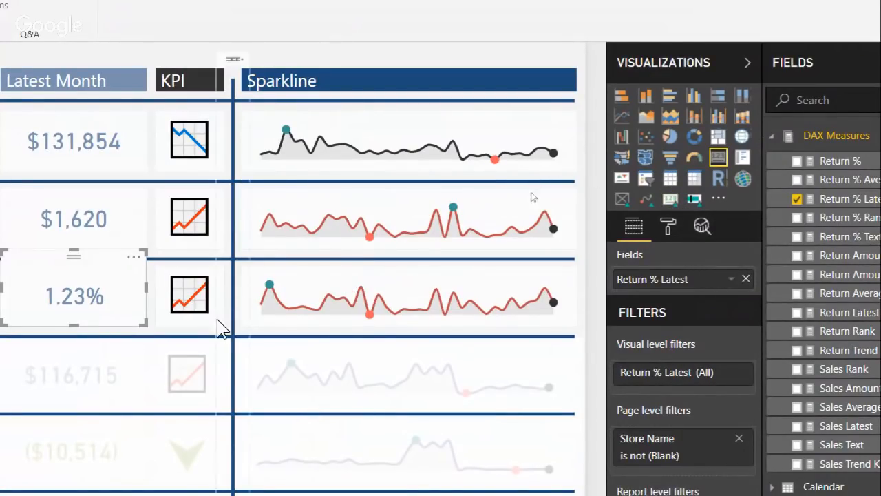
{"action": "left_click", "coordinate": [671, 200]}
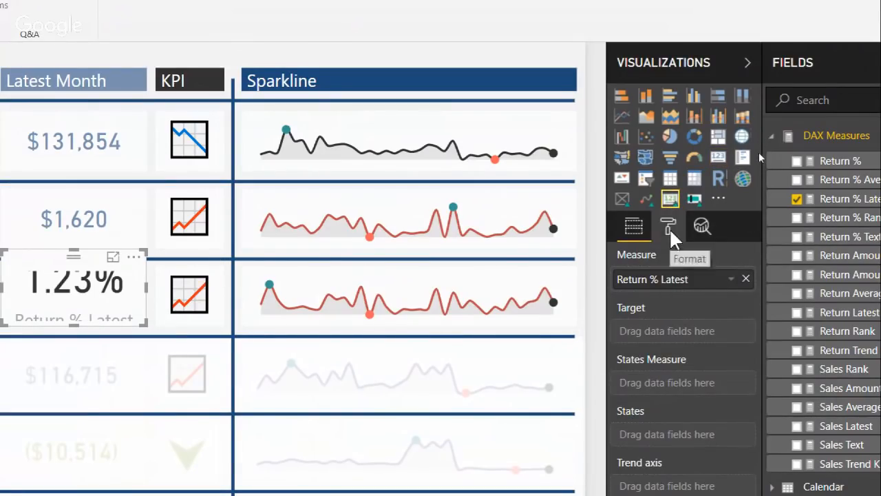
Step: Turn off the converted card's category label and set its data label text size to 19
{"action": "left_click", "coordinate": [669, 228]}
{"action": "left_click", "coordinate": [733, 323]}
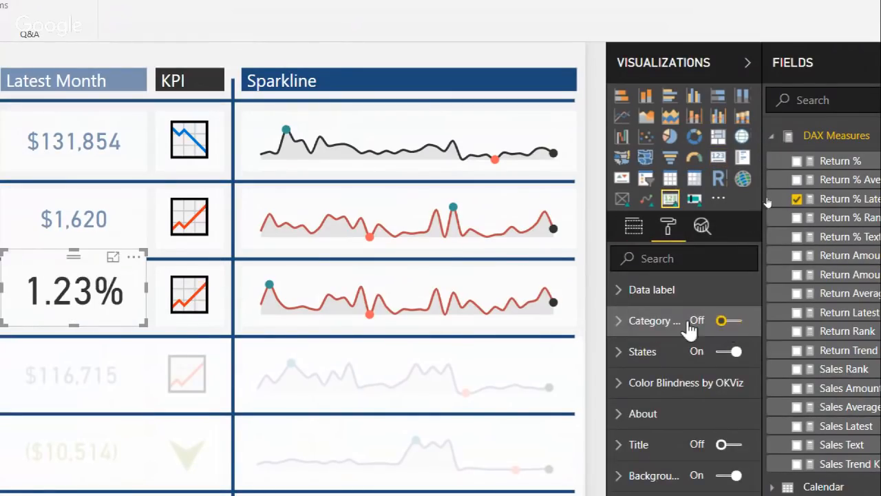
{"action": "left_click", "coordinate": [657, 291]}
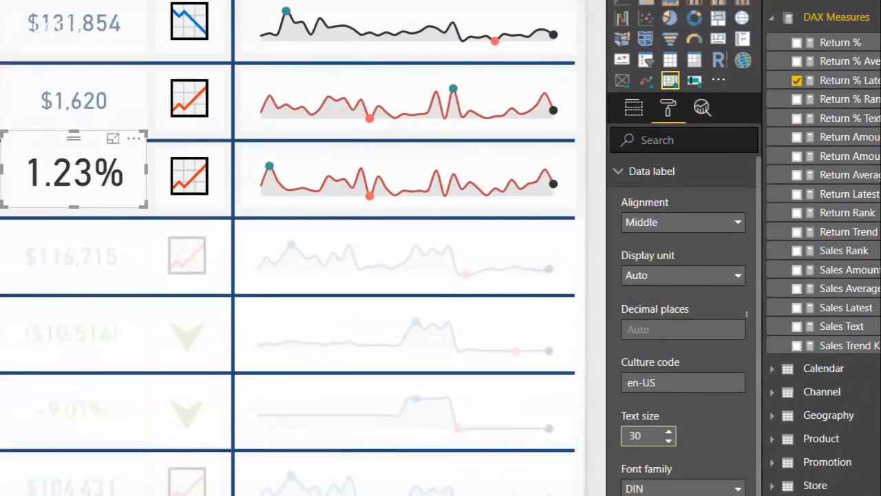
{"action": "double_click", "coordinate": [628, 476]}
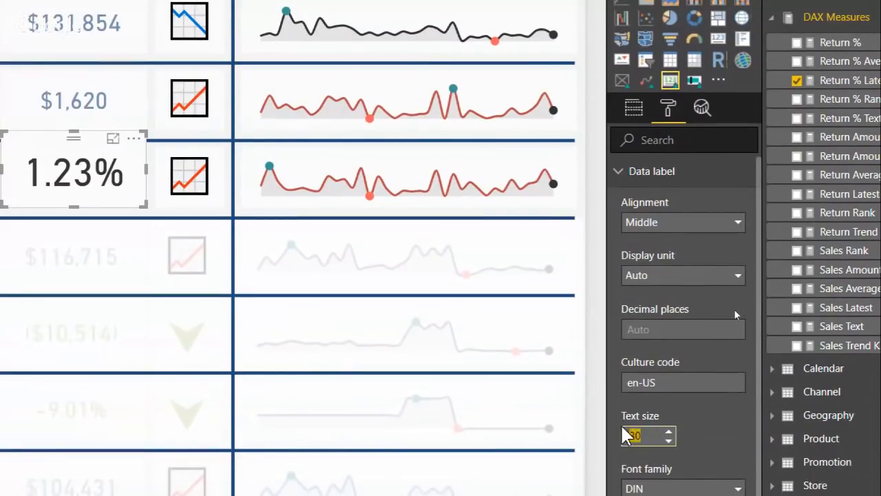
{"action": "type", "text": "19"}
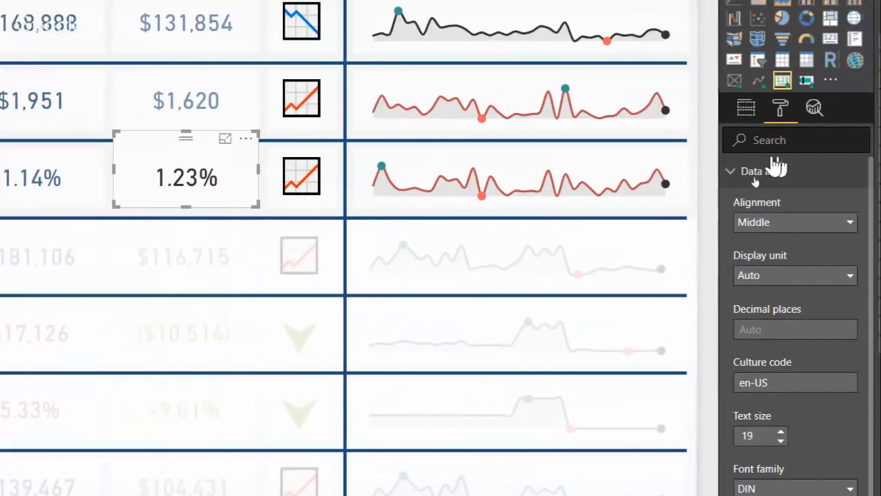
{"action": "left_click", "coordinate": [826, 170]}
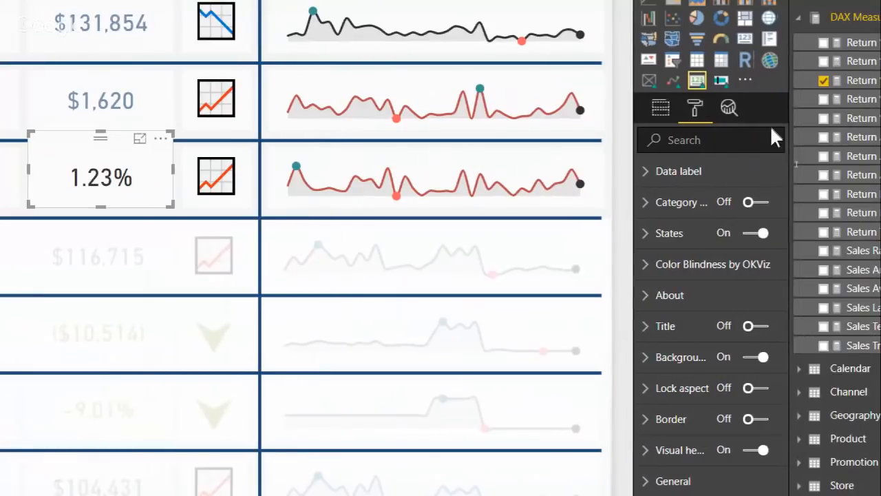
Step: Set the card's states comparison to >= and give State A a red colour with the value 0.012
{"action": "left_click", "coordinate": [648, 236]}
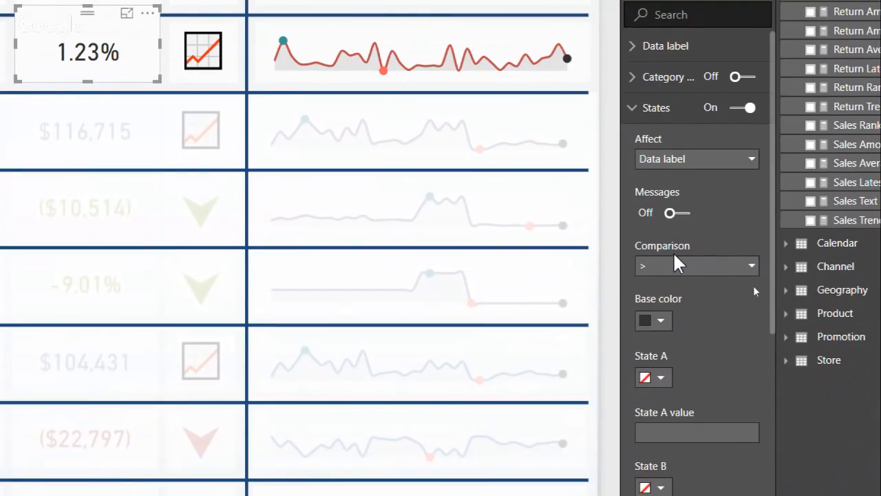
{"action": "left_click", "coordinate": [659, 268]}
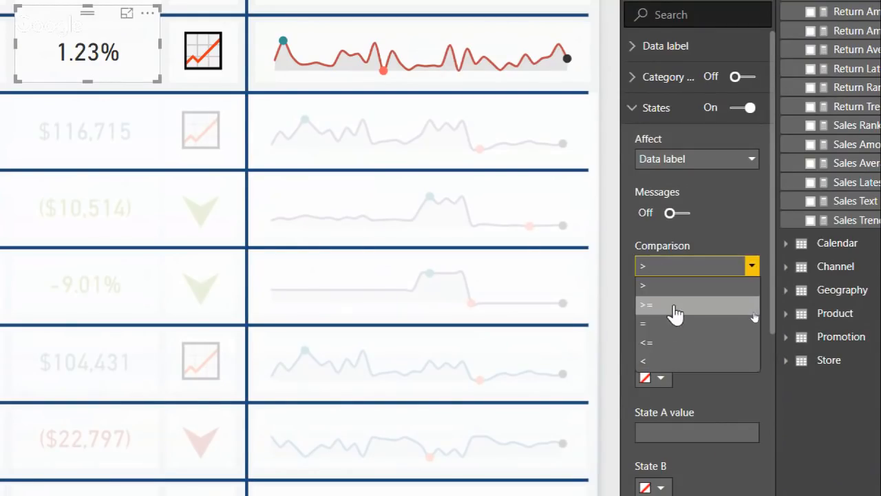
{"action": "left_click", "coordinate": [674, 310]}
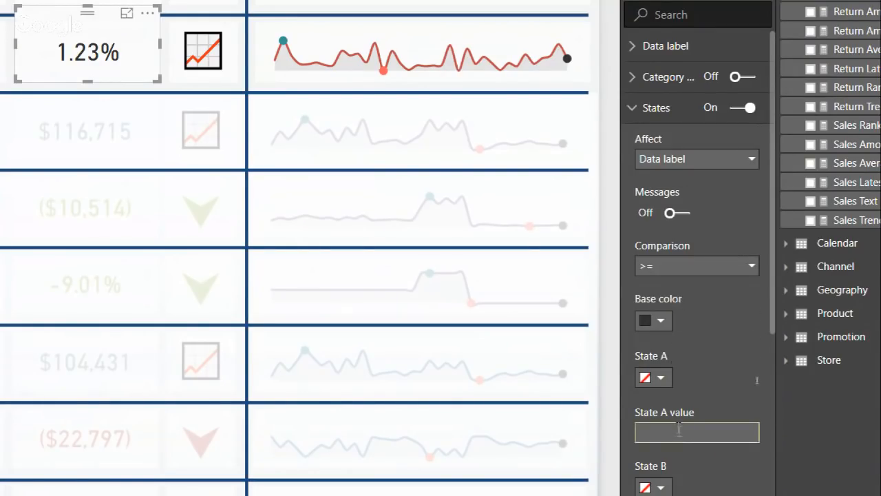
{"action": "left_click", "coordinate": [651, 378]}
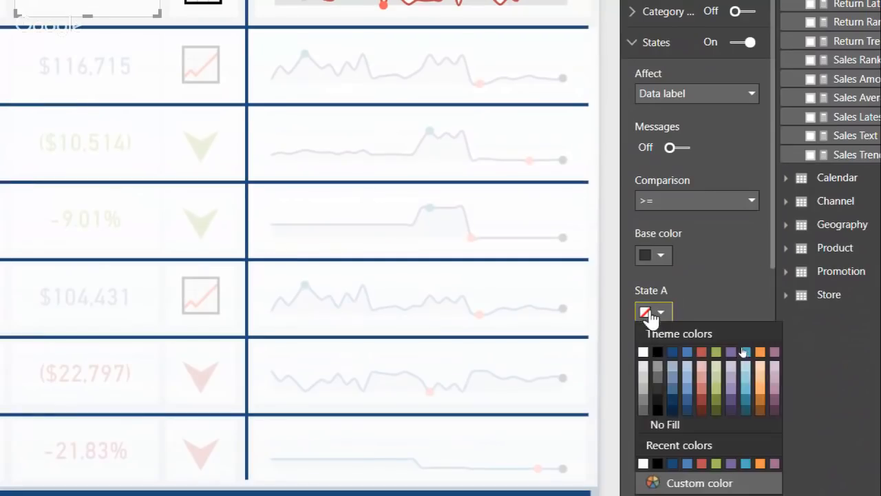
{"action": "left_click", "coordinate": [702, 351]}
{"action": "left_click", "coordinate": [755, 367]}
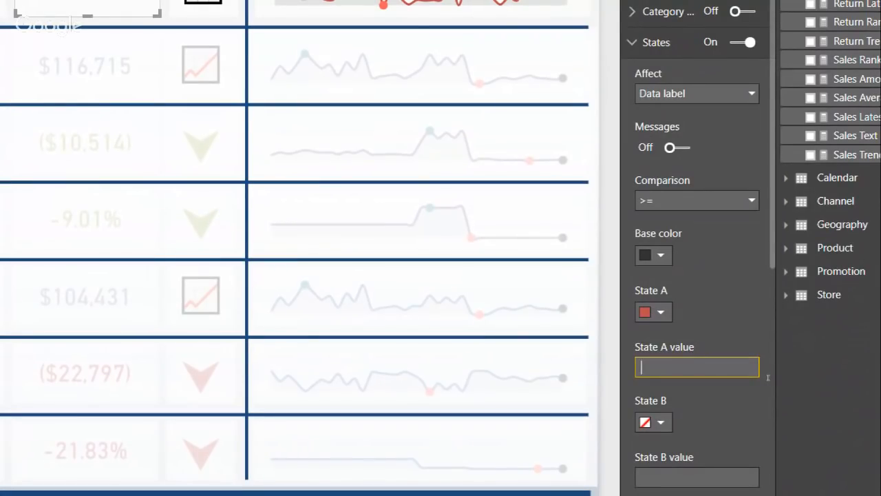
{"action": "type", "text": "0.012"}
Step: Give the card's State B an orange colour with the value 0.008
{"action": "left_click", "coordinate": [651, 421]}
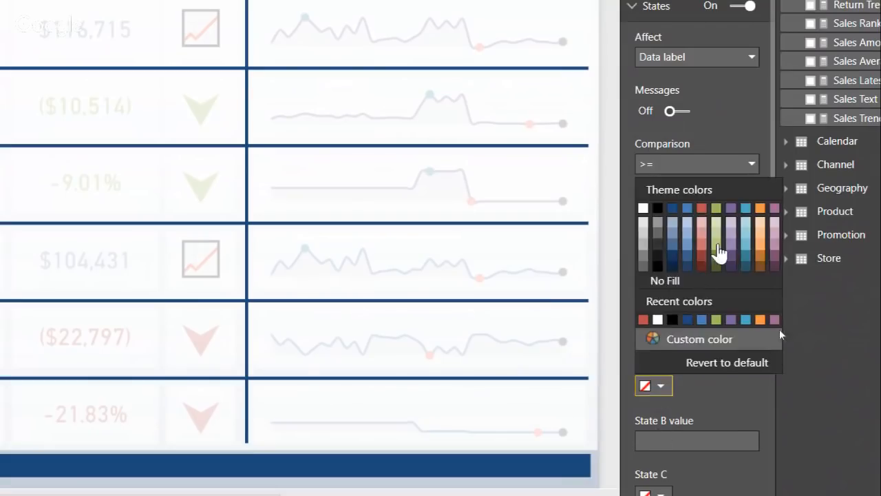
{"action": "left_click", "coordinate": [759, 208]}
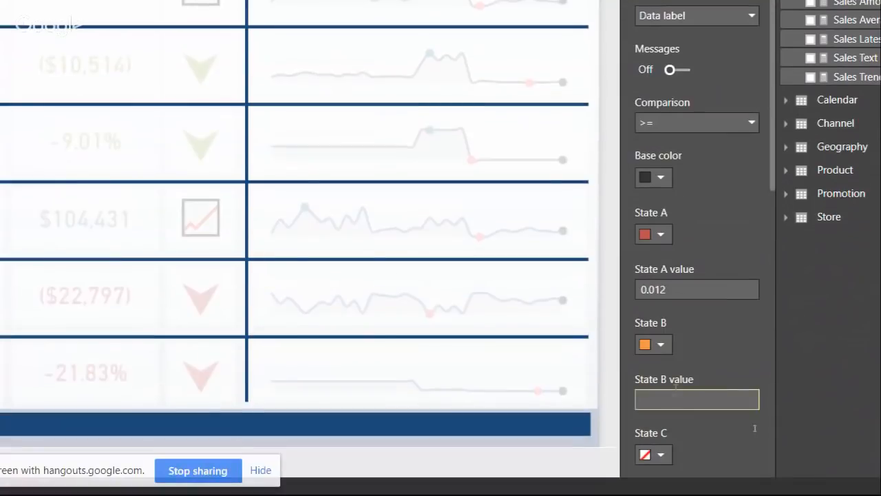
{"action": "left_click", "coordinate": [755, 402]}
{"action": "type", "text": "0.008"}
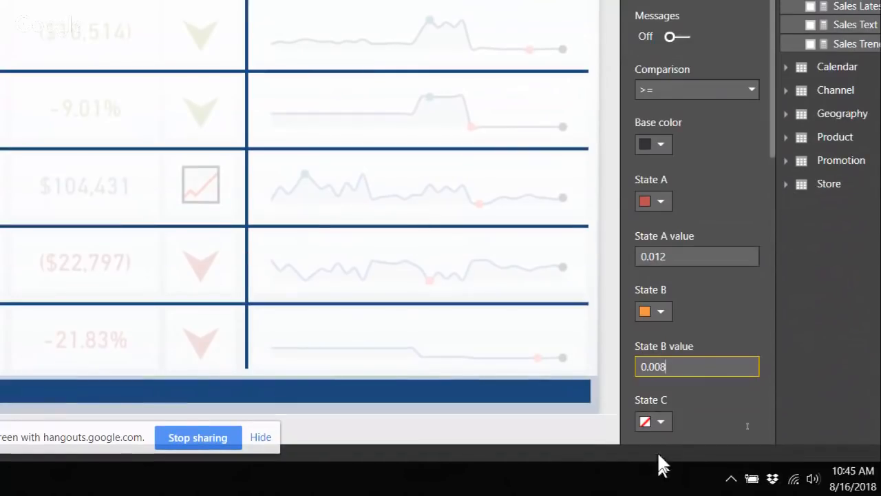
{"action": "scroll", "coordinate": [678, 313], "scroll_direction": "down", "scroll_amount": 2}
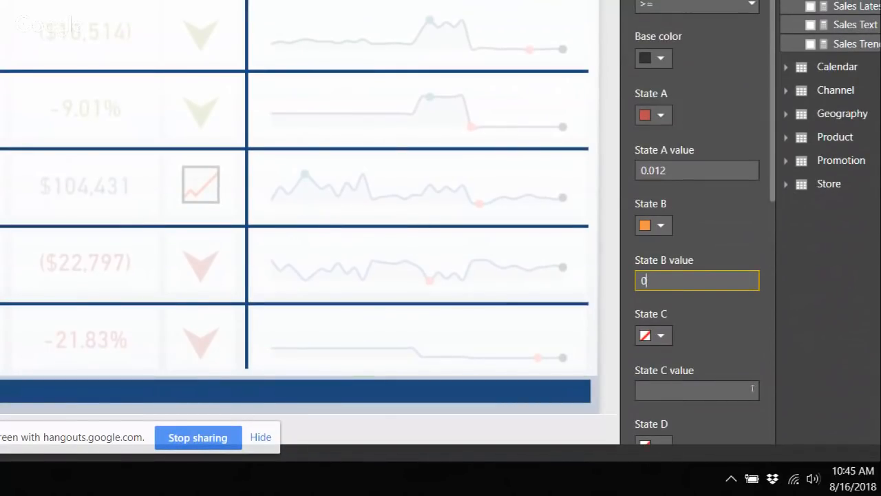
{"action": "type", "text": ".008"}
{"action": "key", "text": "BackSpace"}
{"action": "key", "text": "BackSpace"}
{"action": "key", "text": "BackSpace"}
{"action": "key", "text": "BackSpace"}
{"action": "key", "text": "BackSpace"}
{"action": "type", "text": "-1"}
{"action": "key", "text": "BackSpace"}
{"action": "type", "text": "9"}
{"action": "key", "text": "BackSpace"}
{"action": "key", "text": "BackSpace"}
{"action": "type", "text": "0.008"}
Step: Give the card's State C a green colour with the value -999999
{"action": "left_click", "coordinate": [647, 336]}
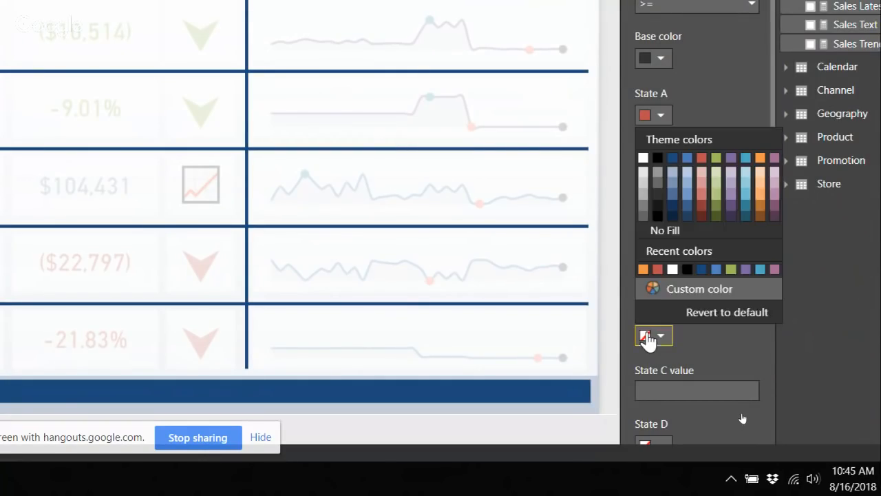
{"action": "left_click", "coordinate": [717, 165]}
{"action": "left_click", "coordinate": [695, 390]}
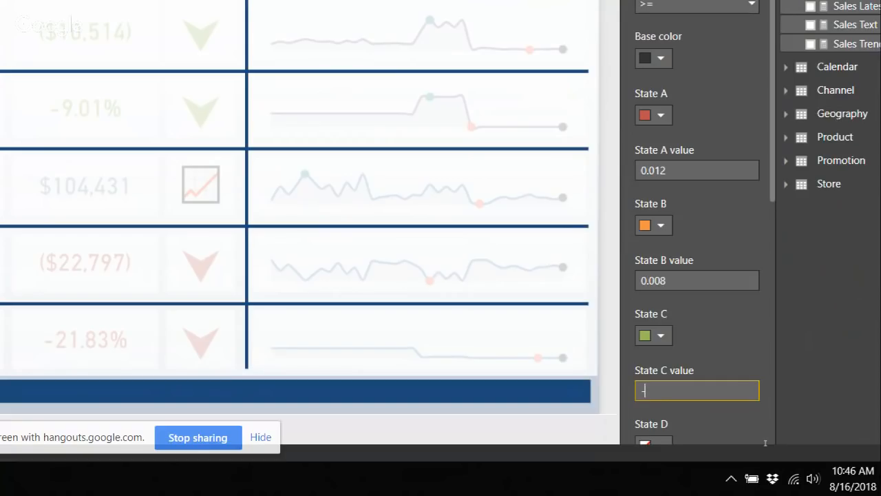
{"action": "type", "text": "-999999"}
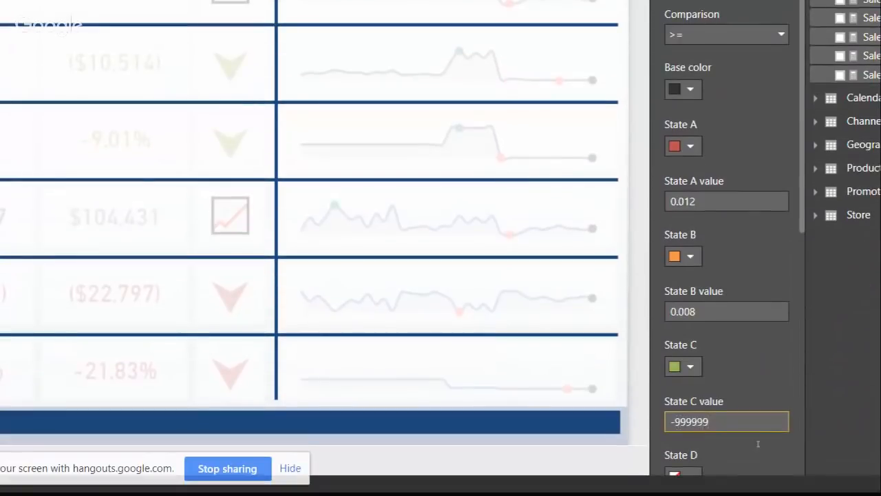
{"action": "left_click_drag", "start_coordinate": [709, 422], "coordinate": [670, 421]}
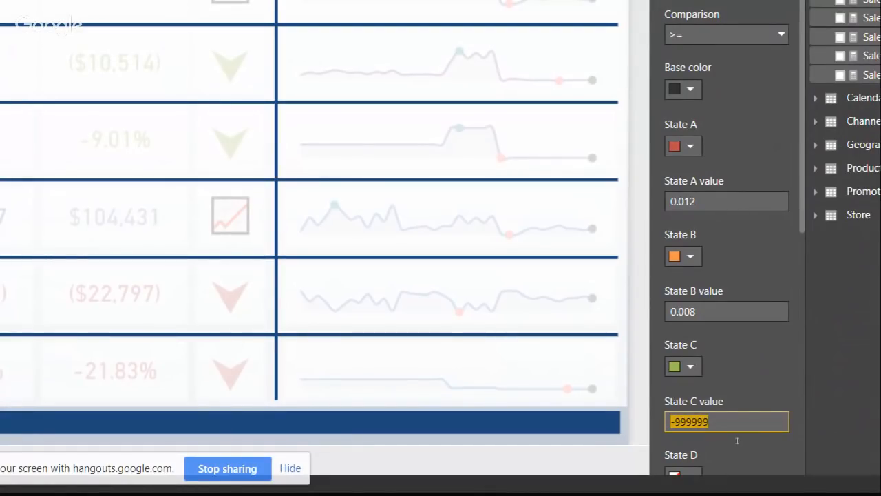
{"action": "scroll", "coordinate": [748, 275], "scroll_direction": "down", "scroll_amount": 3}
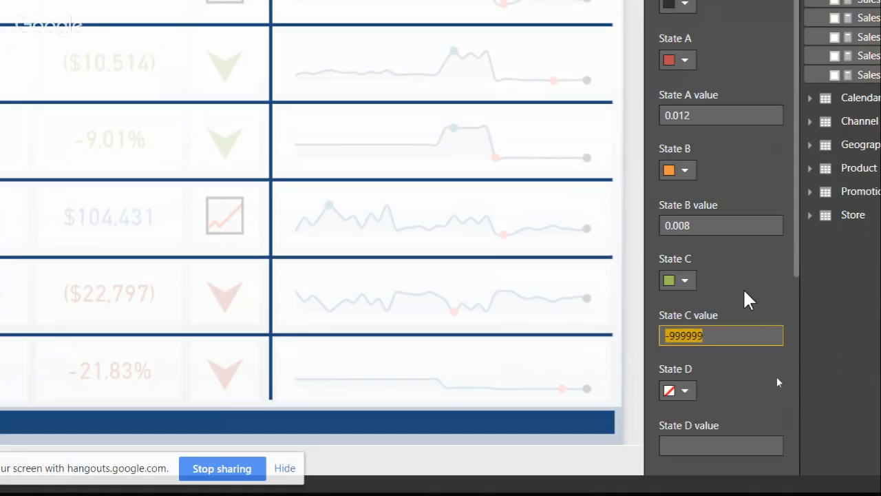
{"action": "key", "text": "Return"}
{"action": "scroll", "coordinate": [743, 288], "scroll_direction": "down", "scroll_amount": 5}
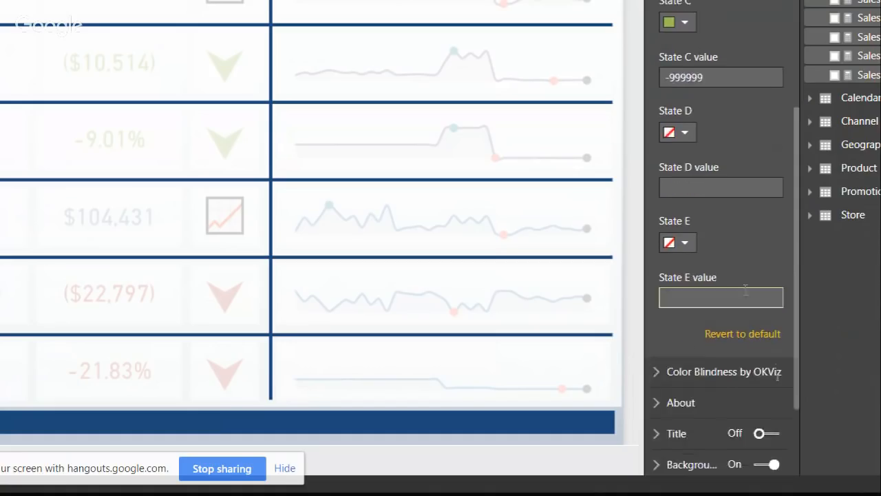
{"action": "scroll", "coordinate": [743, 287], "scroll_direction": "up", "scroll_amount": 5}
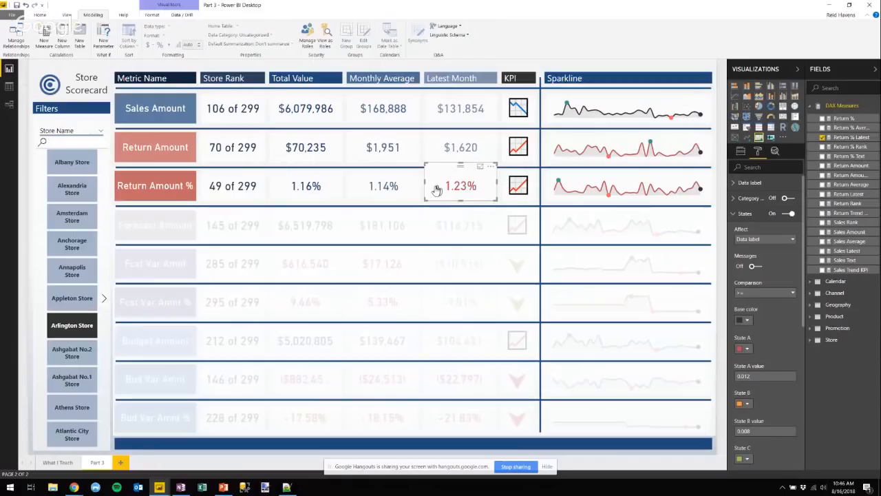
Step: Filter the scorecard by several stores in turn, ending on Arlington Store, to check the Latest Month return percentage's colours
{"action": "left_click", "coordinate": [59, 245]}
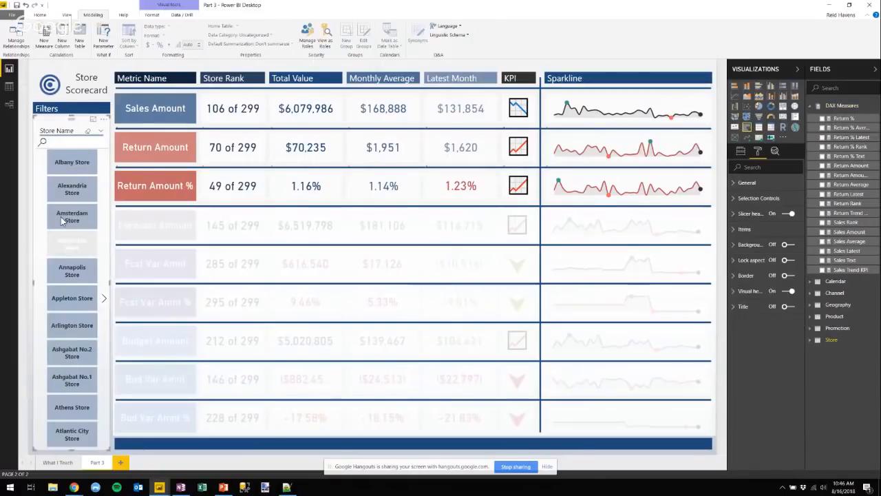
{"action": "left_click", "coordinate": [64, 212]}
{"action": "left_click", "coordinate": [66, 190]}
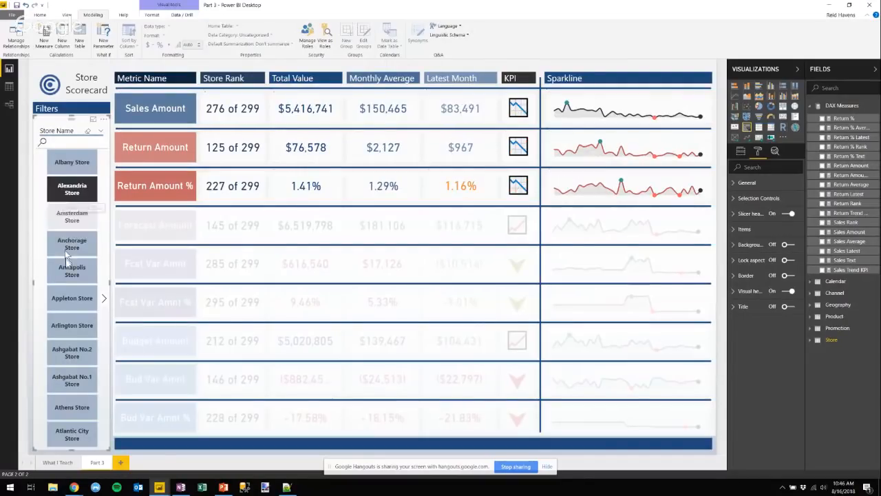
{"action": "left_click", "coordinate": [69, 271]}
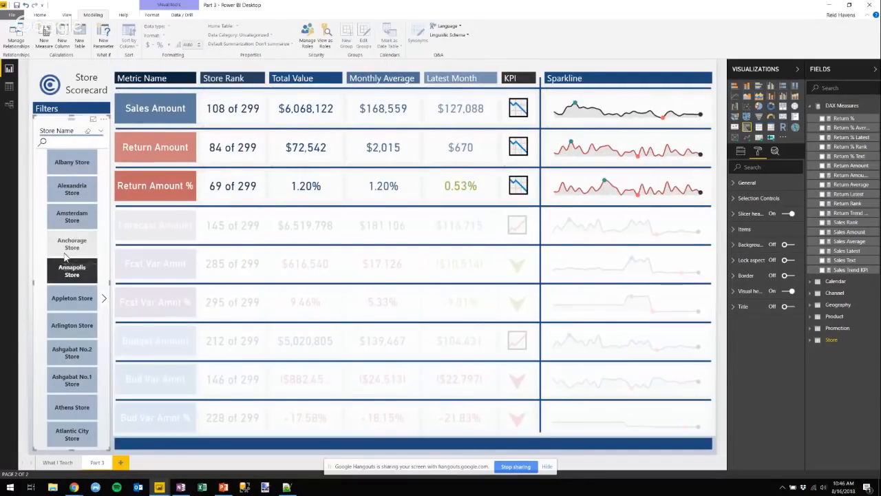
{"action": "left_click", "coordinate": [71, 244]}
{"action": "left_click", "coordinate": [75, 306]}
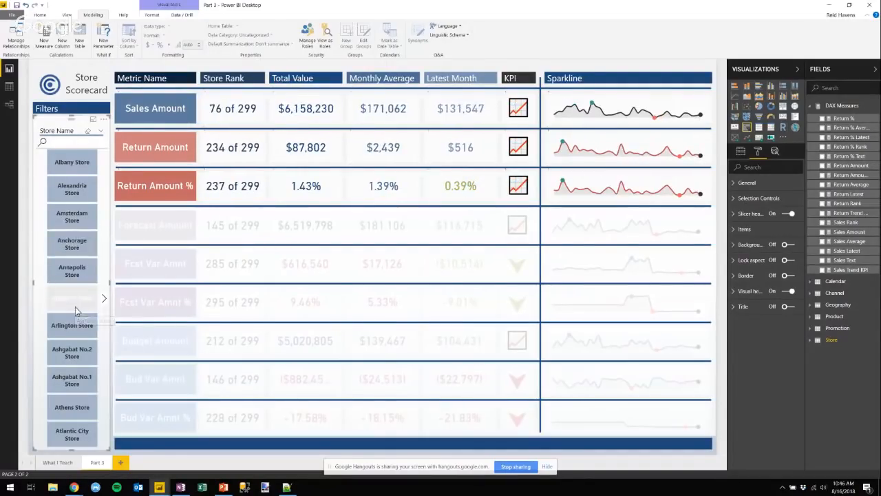
{"action": "left_click", "coordinate": [85, 347]}
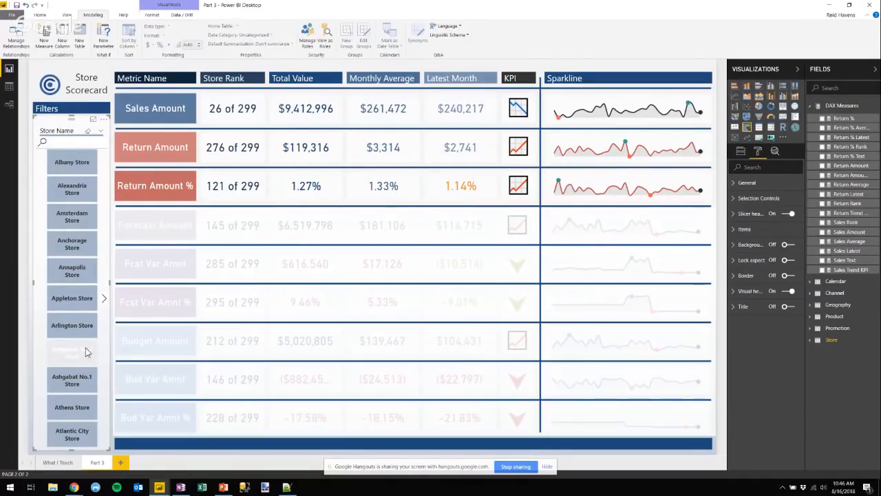
{"action": "left_click", "coordinate": [81, 333]}
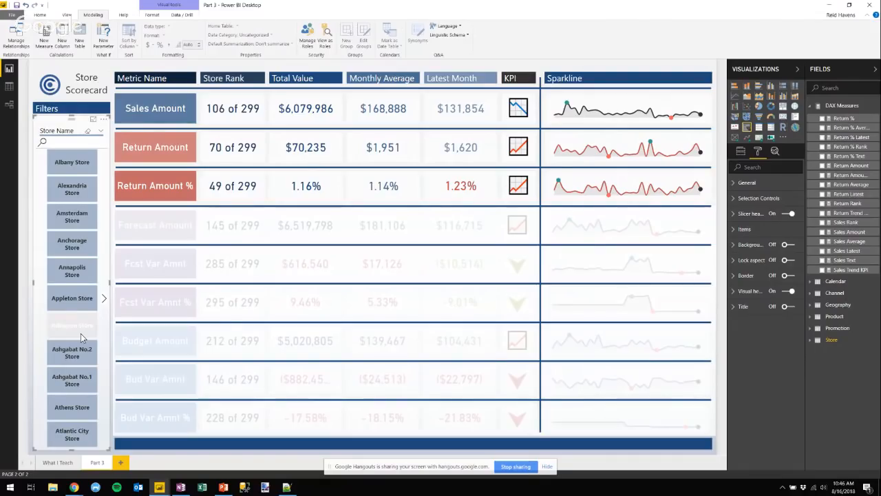
{"action": "key", "text": "ctrl+4"}
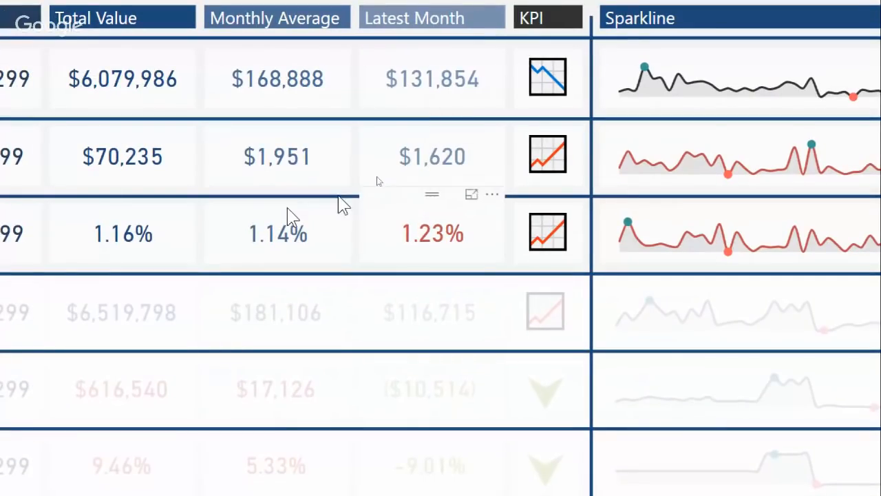
{"action": "left_click", "coordinate": [366, 182]}
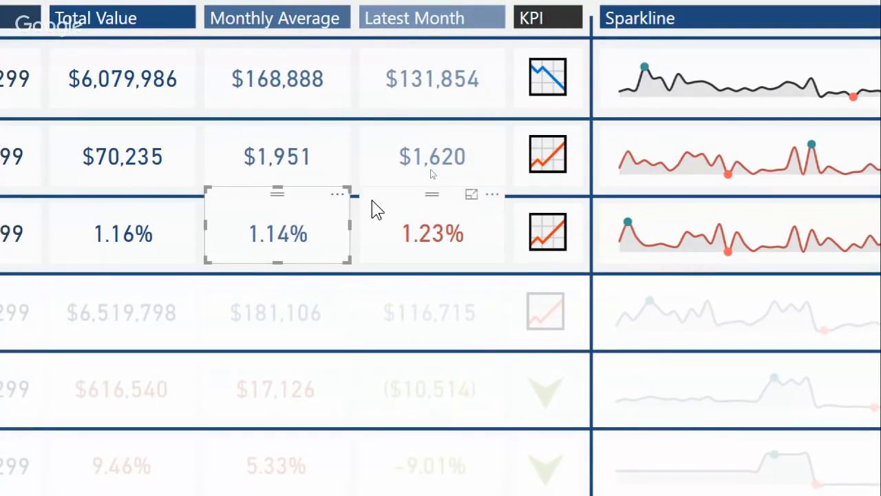
{"action": "left_click", "coordinate": [376, 207]}
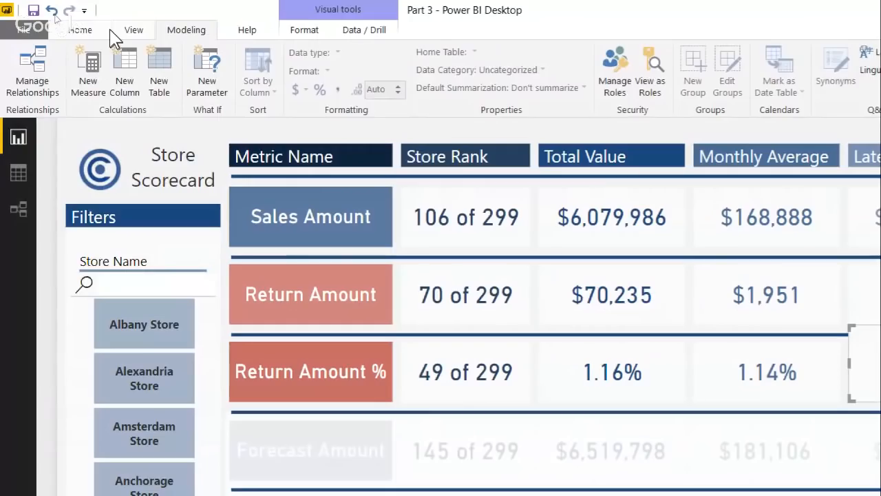
{"action": "left_click", "coordinate": [103, 28]}
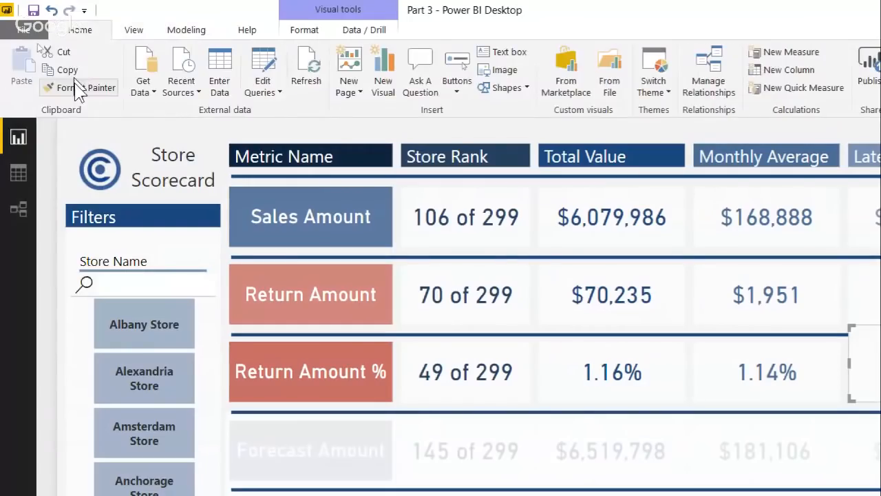
{"action": "left_click", "coordinate": [74, 88]}
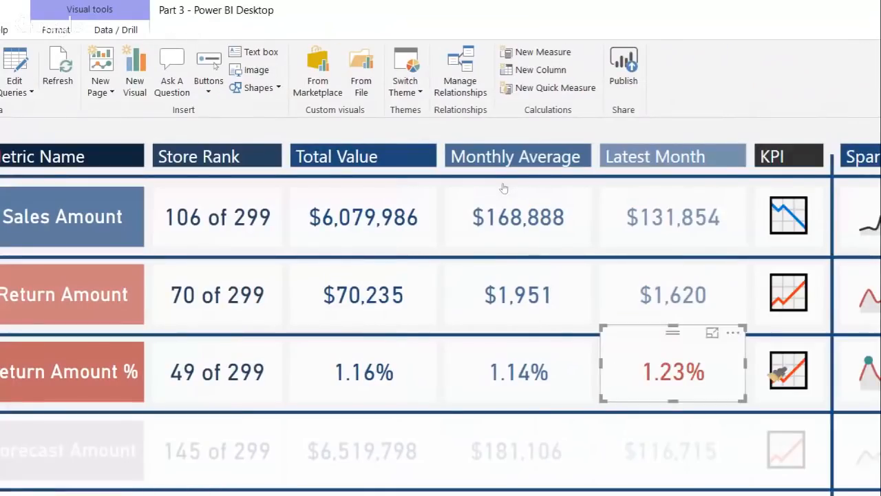
{"action": "left_click", "coordinate": [832, 372]}
{"action": "left_click", "coordinate": [650, 358]}
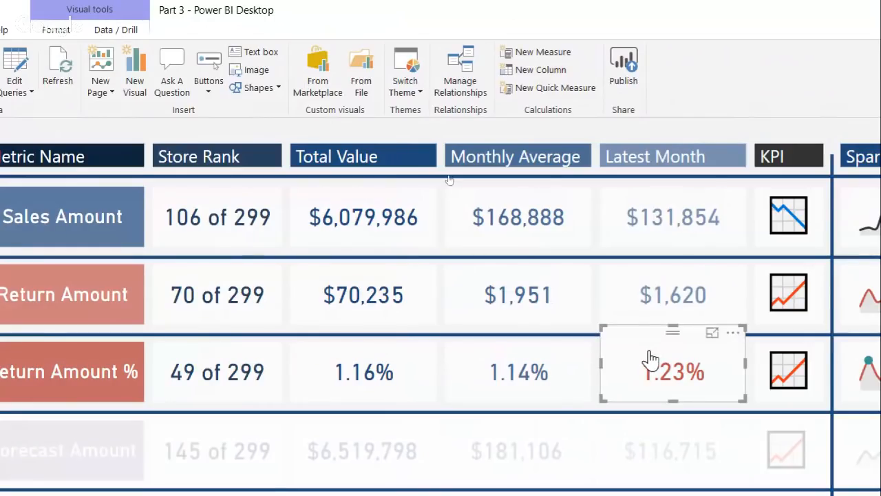
Step: Delete the Monthly Average and Total Value cards in the Return Amount % row and place a copy of the Latest Month card under Monthly Average
{"action": "left_click", "coordinate": [555, 354]}
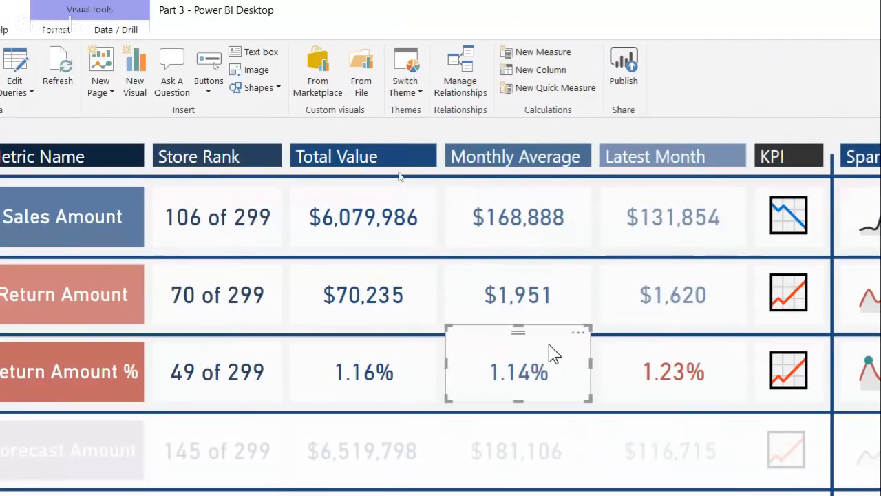
{"action": "left_click", "coordinate": [352, 359]}
{"action": "left_click", "coordinate": [641, 358]}
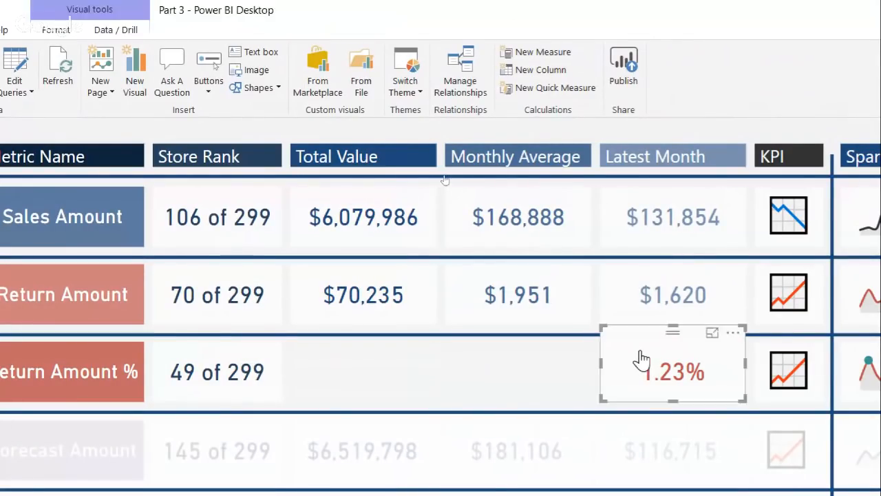
{"action": "key", "text": "ctrl+c"}
{"action": "key", "text": "ctrl+v"}
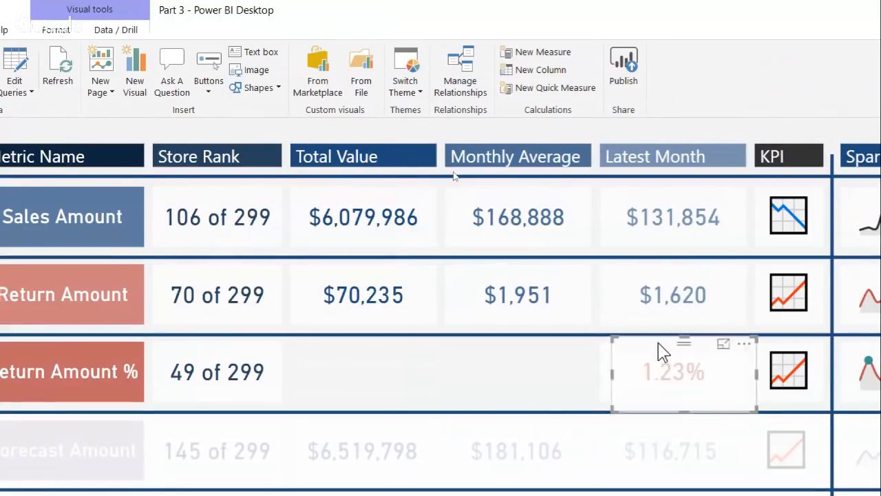
{"action": "left_click_drag", "start_coordinate": [660, 348], "coordinate": [460, 368]}
{"action": "key", "text": "Delete"}
Step: Duplicate the new Monthly Average card of the Return Amount % row into the empty Total Value slot
{"action": "left_click", "coordinate": [511, 332]}
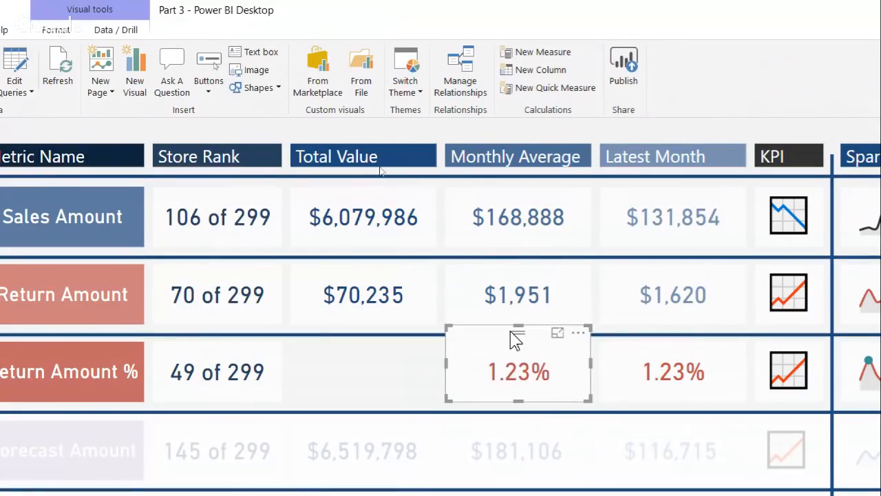
{"action": "key", "text": "ctrl+c"}
{"action": "key", "text": "ctrl+v"}
{"action": "left_click_drag", "start_coordinate": [521, 343], "coordinate": [360, 344]}
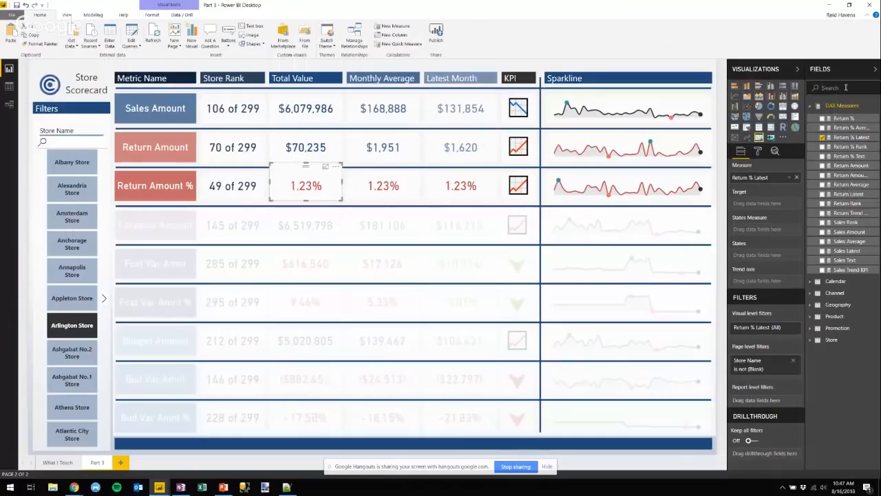
{"action": "left_click", "coordinate": [846, 87]}
{"action": "type", "text": "sales am"}
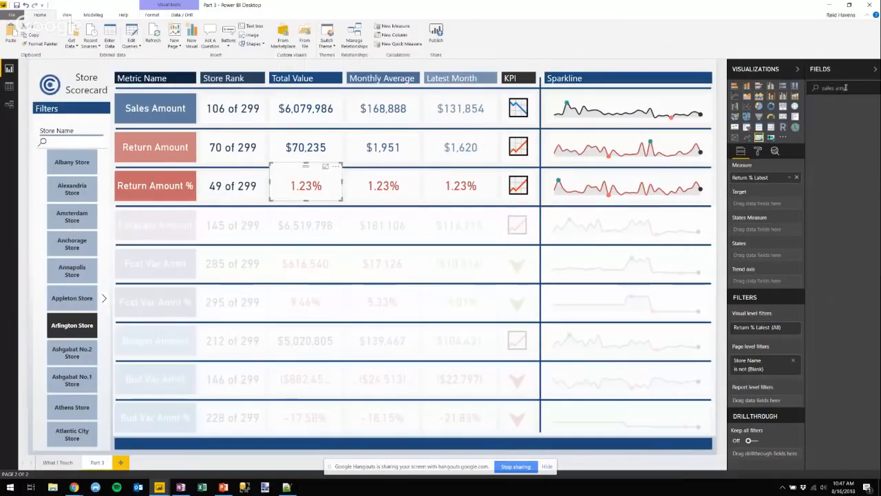
{"action": "key", "text": "BackSpace"}
{"action": "key", "text": "BackSpace"}
{"action": "type", "text": "m"}
{"action": "key", "text": "BackSpace"}
{"action": "key", "text": "BackSpace"}
{"action": "key", "text": "BackSpace"}
{"action": "key", "text": "BackSpace"}
{"action": "key", "text": "BackSpace"}
{"action": "key", "text": "BackSpace"}
{"action": "key", "text": "BackSpace"}
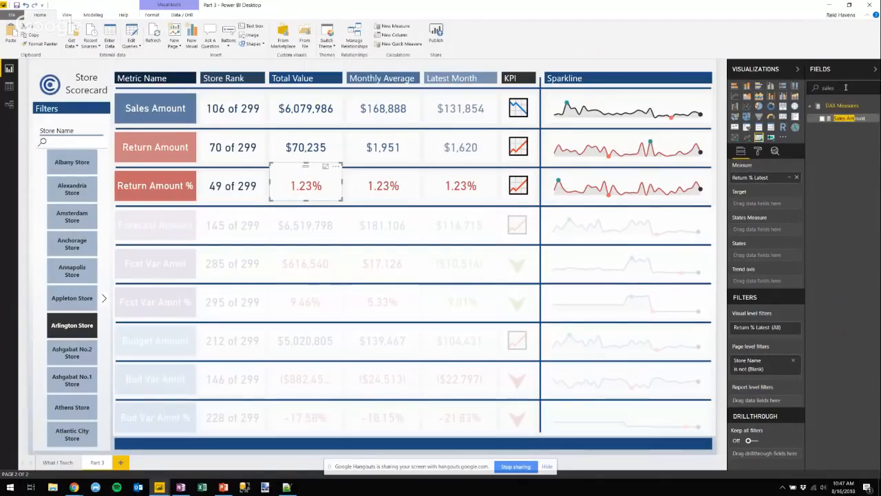
{"action": "key", "text": "BackSpace"}
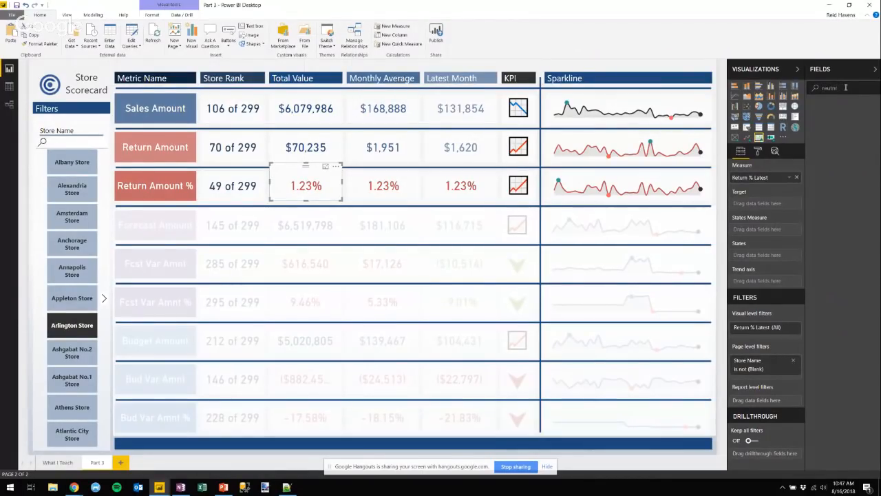
Step: Search the fields for % and replace the copied cards' measures: Return % for Total Value and Return % Average for Monthly Average
{"action": "key", "text": "ctrl+a"}
{"action": "type", "text": "%"}
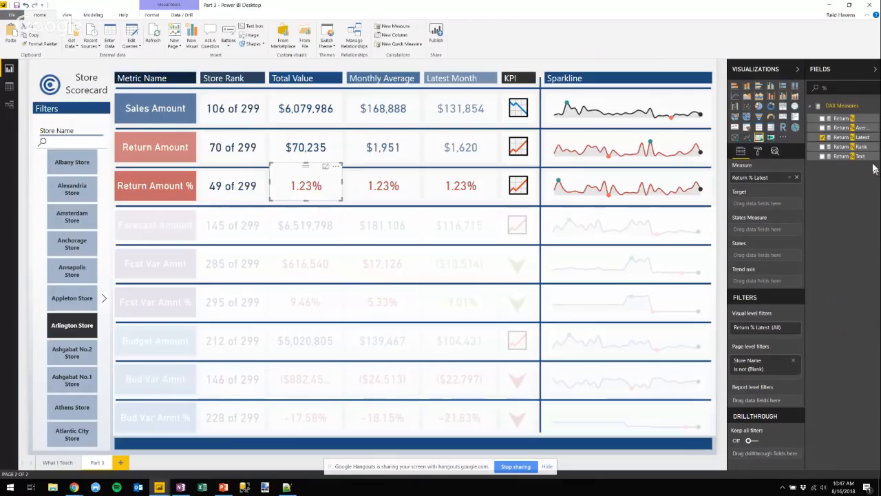
{"action": "left_click", "coordinate": [848, 120]}
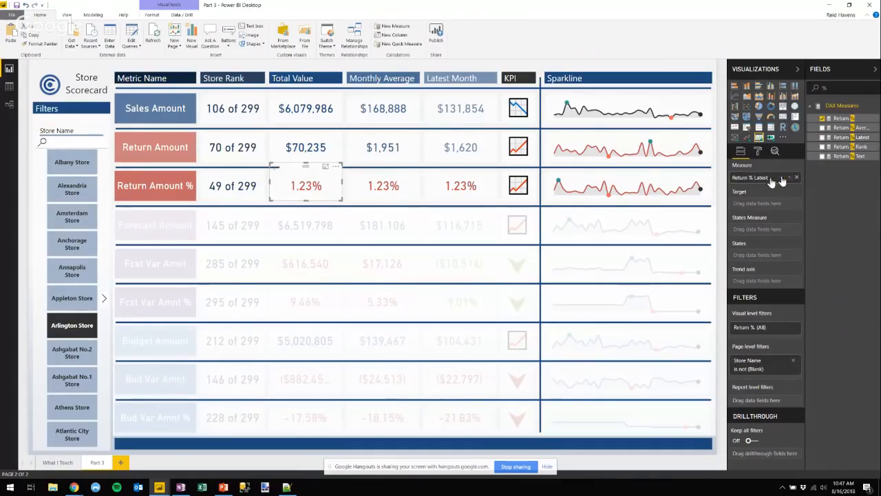
{"action": "left_click", "coordinate": [370, 177]}
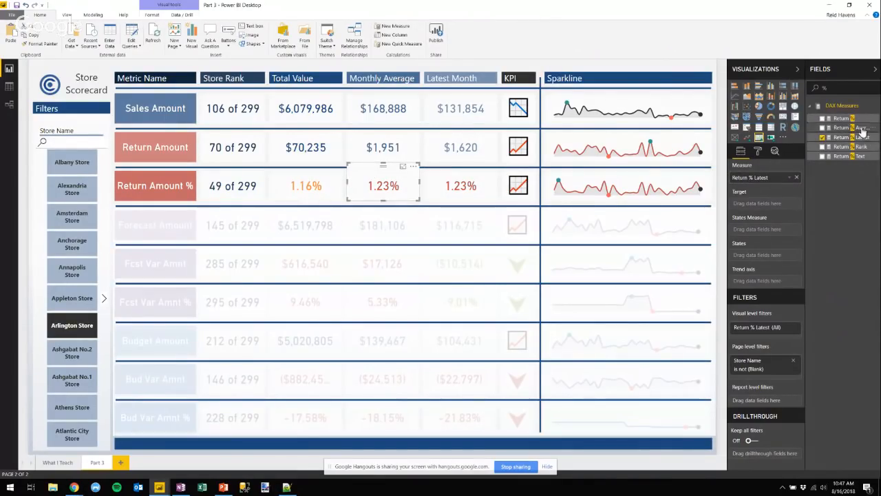
{"action": "left_click_drag", "start_coordinate": [854, 127], "coordinate": [746, 175]}
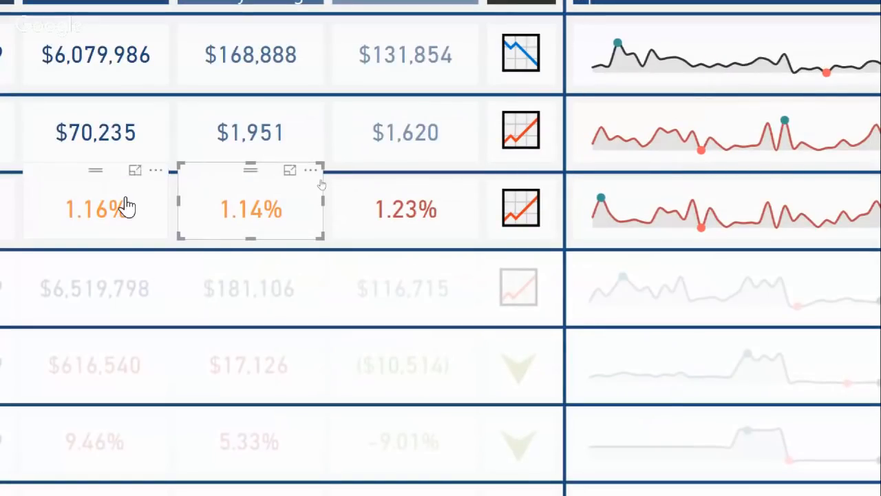
Step: Copy the Return % Latest KPI measure code from Webinar Code.sql in Notepad++ and return to the Part 3 report in Power BI Desktop
{"action": "left_click", "coordinate": [489, 177]}
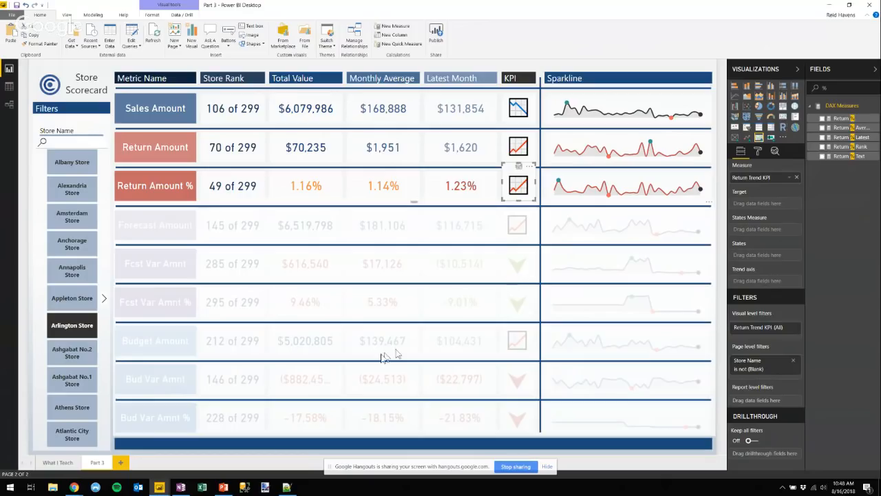
{"action": "mouse_move", "coordinate": [159, 487]}
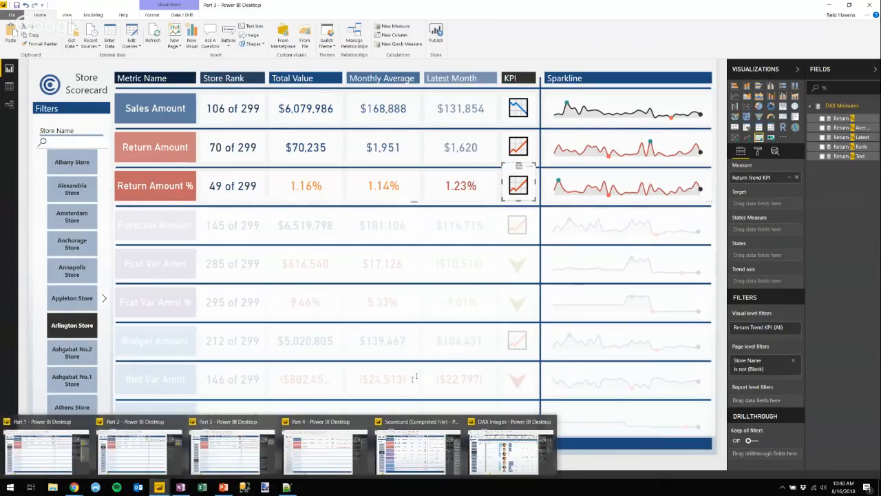
{"action": "key", "text": "alt+Tab"}
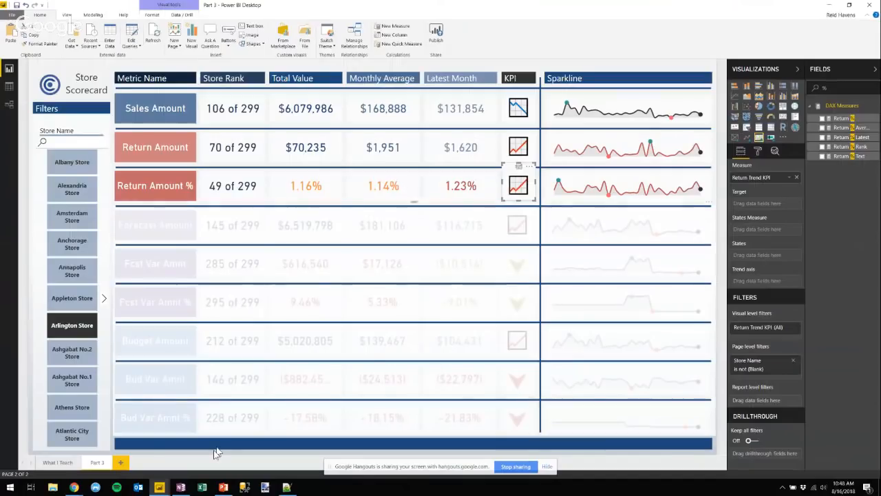
{"action": "left_click", "coordinate": [287, 485]}
{"action": "scroll", "coordinate": [99, 255], "scroll_direction": "down", "scroll_amount": 3}
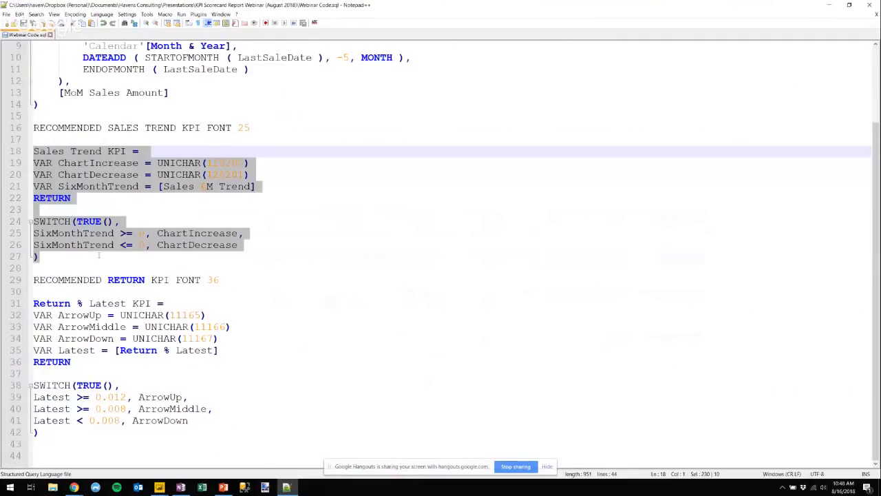
{"action": "left_click_drag", "start_coordinate": [39, 432], "coordinate": [29, 307]}
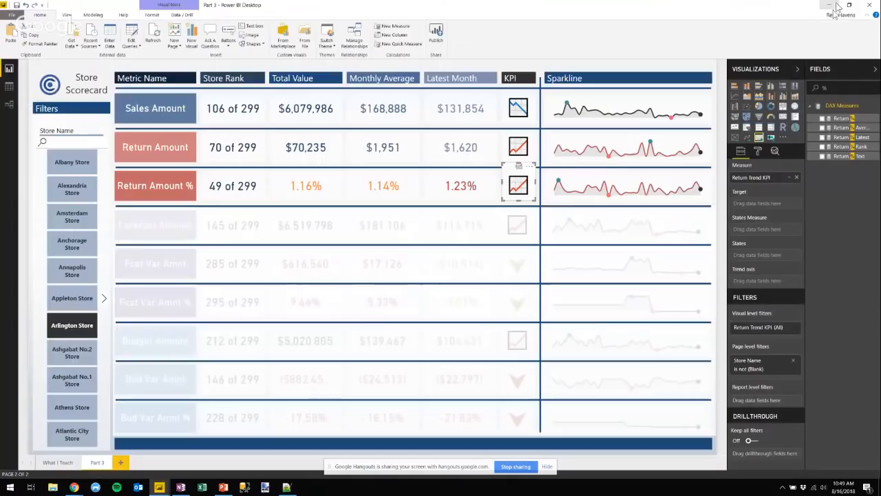
{"action": "left_click", "coordinate": [829, 5]}
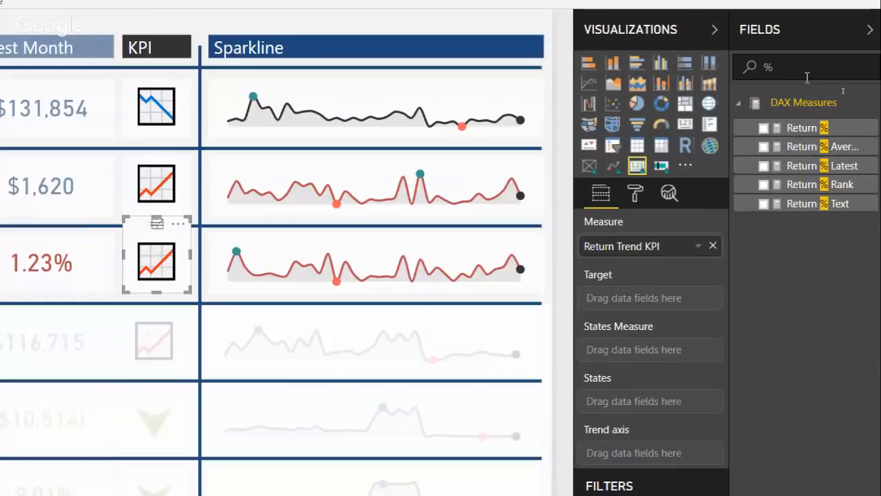
Step: Clear the field search and create a new measure in the DAX Measures table from the copied Return % Latest KPI code
{"action": "left_click_drag", "start_coordinate": [842, 90], "coordinate": [732, 89]}
{"action": "key", "text": "BackSpace"}
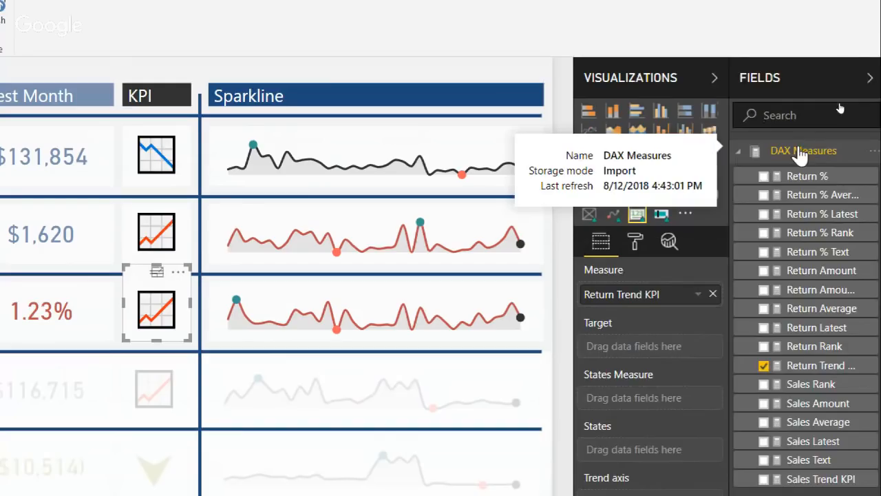
{"action": "right_click", "coordinate": [802, 151]}
{"action": "key", "text": "Escape"}
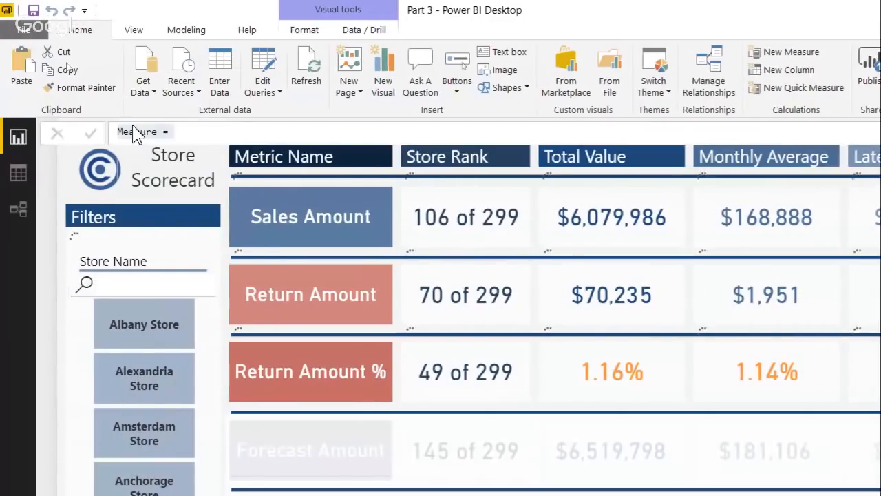
{"action": "key", "text": "ctrl+v"}
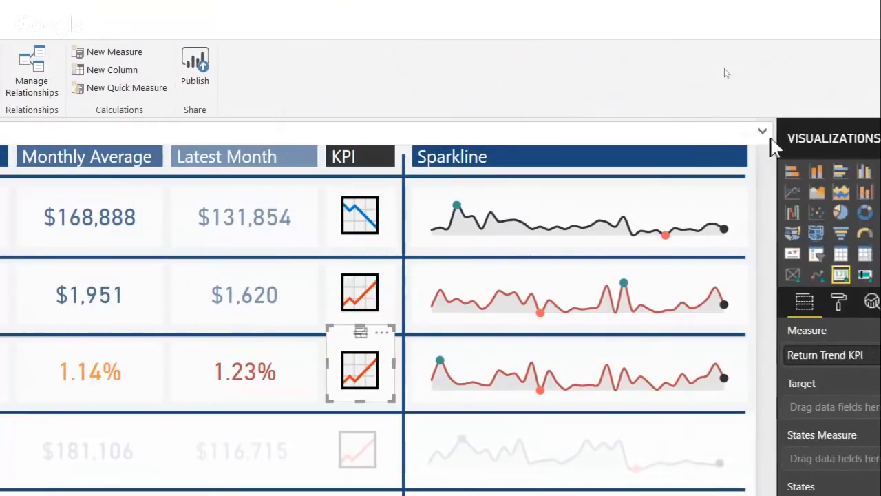
Step: Examine the full Return % Latest KPI formula, especially its UNICHAR arrow variables and the Latest variable
{"action": "left_click", "coordinate": [759, 133]}
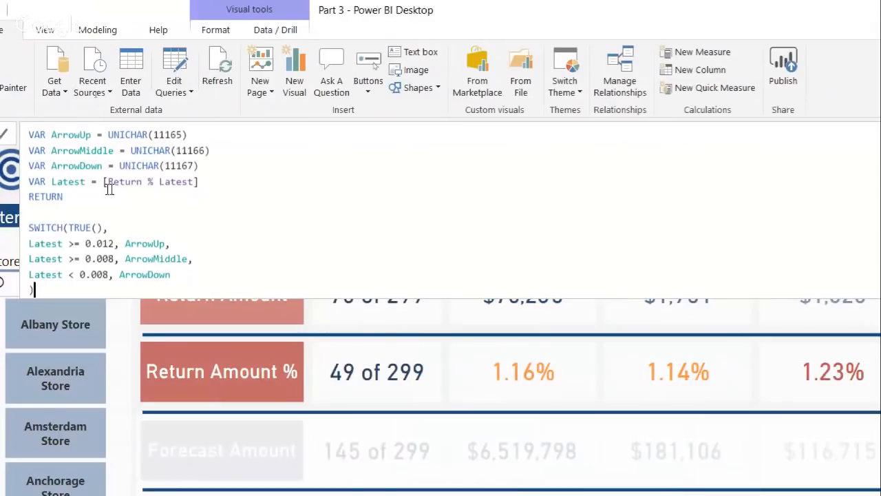
{"action": "scroll", "coordinate": [109, 189], "scroll_direction": "up", "scroll_amount": 1}
{"action": "left_click", "coordinate": [81, 189]}
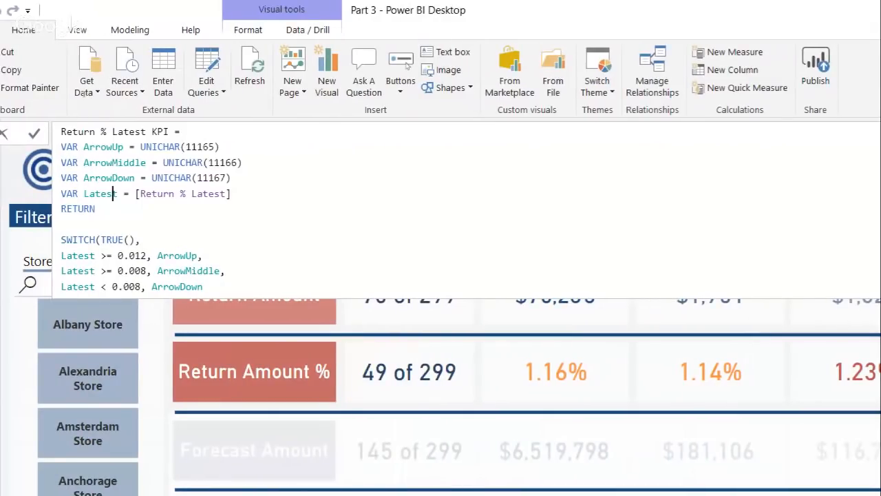
{"action": "key", "text": "Up"}
{"action": "key", "text": "Up"}
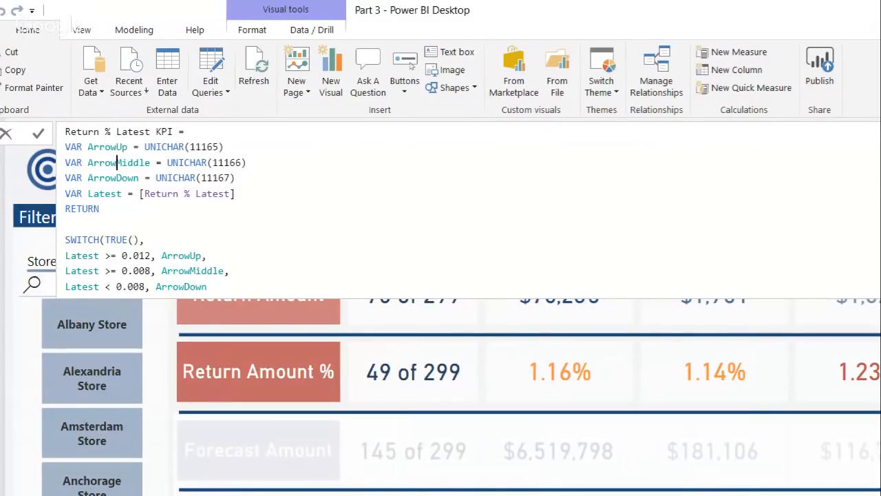
{"action": "left_click_drag", "start_coordinate": [238, 178], "coordinate": [55, 154]}
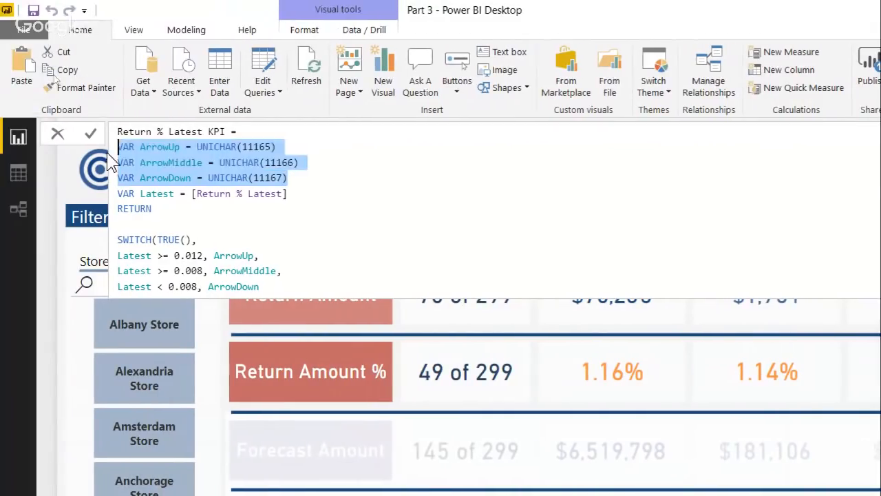
{"action": "left_click", "coordinate": [166, 195]}
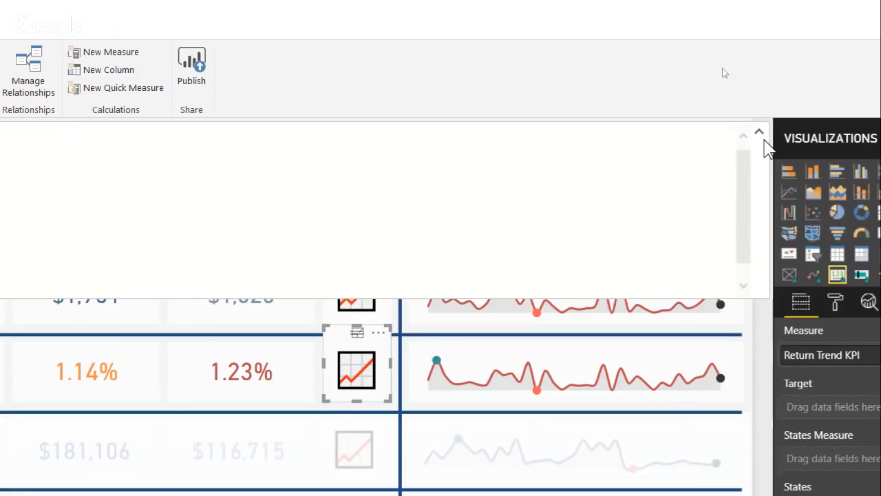
Step: Commit the new measure and replace the Return Amount % row's KPI card measure with Return % Latest KPI
{"action": "left_click", "coordinate": [760, 131]}
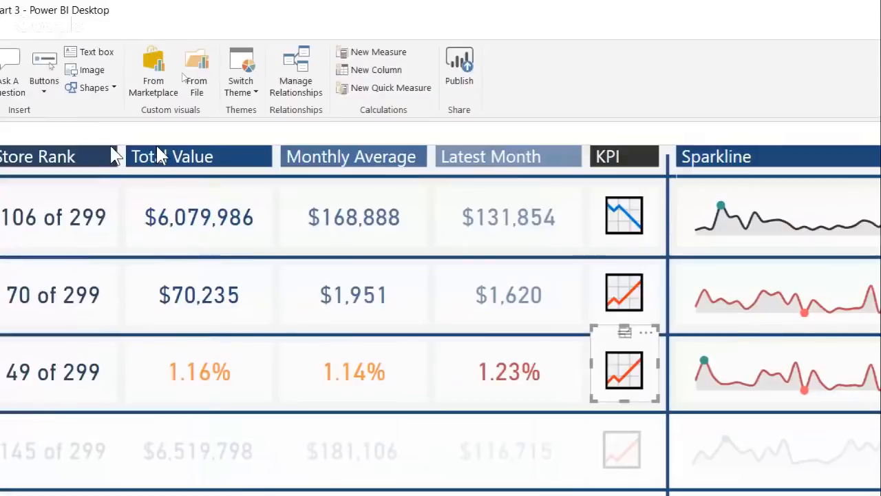
{"action": "key", "text": "Escape"}
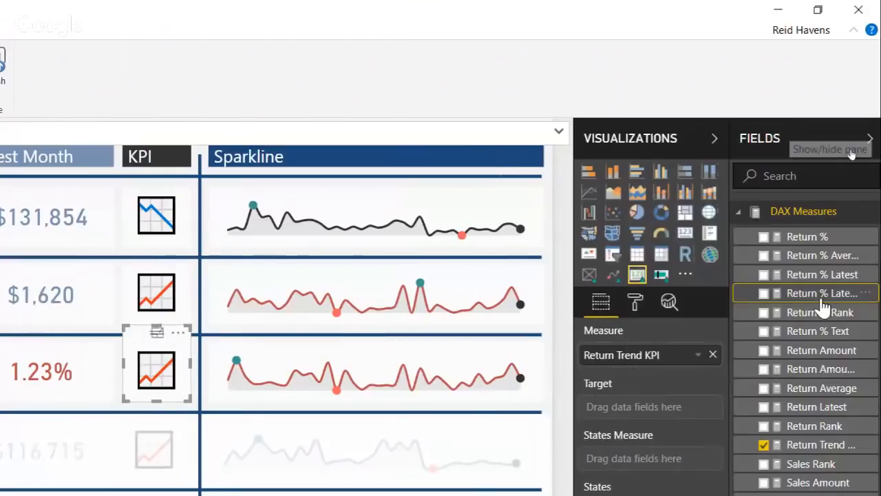
{"action": "left_click_drag", "start_coordinate": [824, 308], "coordinate": [675, 356]}
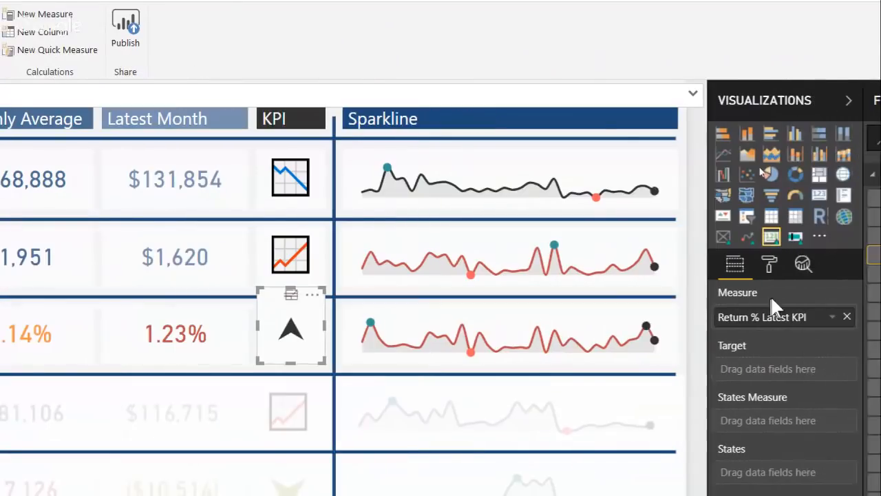
Step: Set the data label text size of the Return Amount % row's KPI arrow to 36
{"action": "left_click", "coordinate": [765, 268]}
{"action": "left_click", "coordinate": [741, 333]}
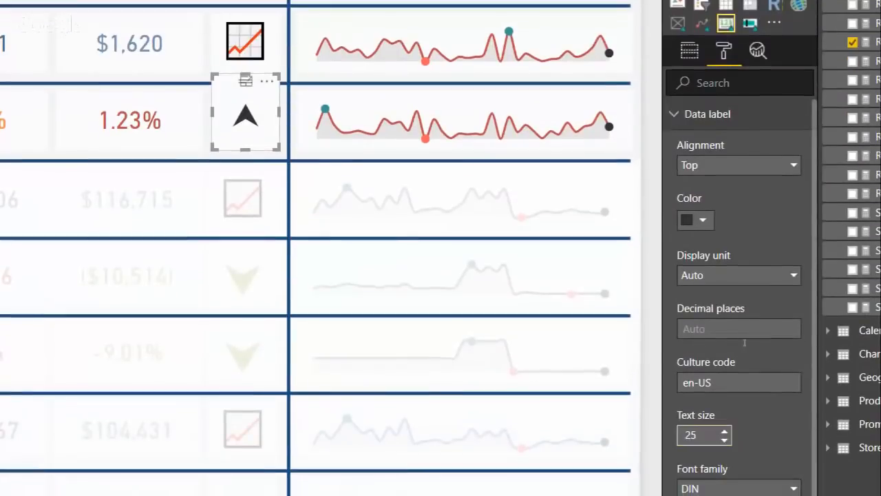
{"action": "left_click_drag", "start_coordinate": [699, 435], "coordinate": [682, 435]}
{"action": "type", "text": "36"}
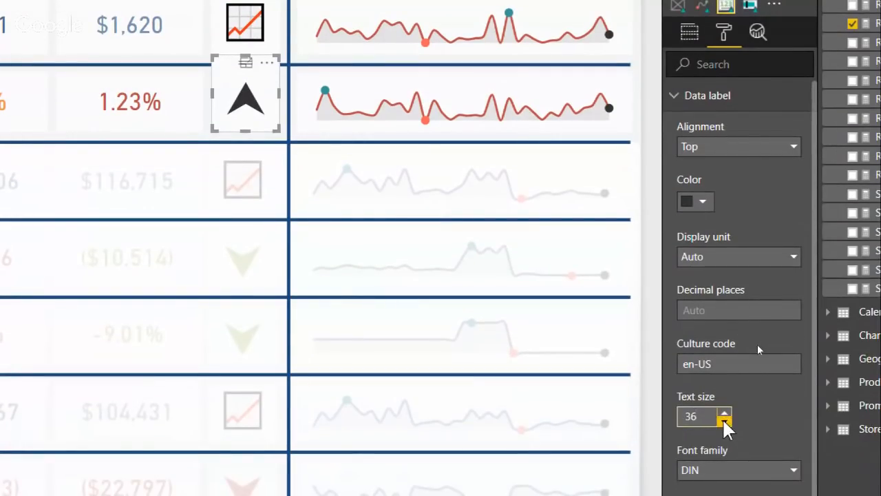
Step: Try reducing the KPI arrow's text size gradually to 23, and restore it to 36
{"action": "left_click", "coordinate": [724, 421]}
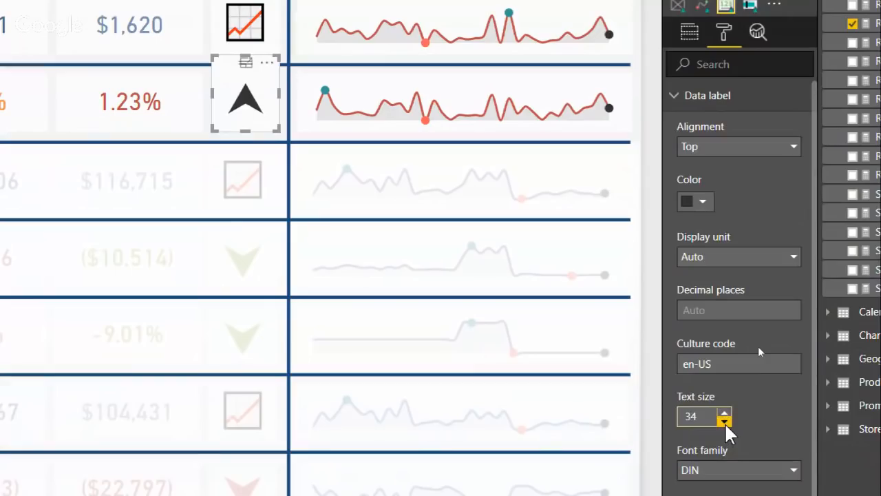
{"action": "left_click", "coordinate": [724, 421]}
{"action": "left_click", "coordinate": [724, 421]}
{"action": "left_click", "coordinate": [724, 421]}
{"action": "left_click", "coordinate": [724, 421]}
{"action": "left_click", "coordinate": [724, 422]}
{"action": "left_click", "coordinate": [725, 421]}
{"action": "left_click", "coordinate": [724, 421]}
{"action": "left_click", "coordinate": [724, 421]}
{"action": "left_click", "coordinate": [724, 421]}
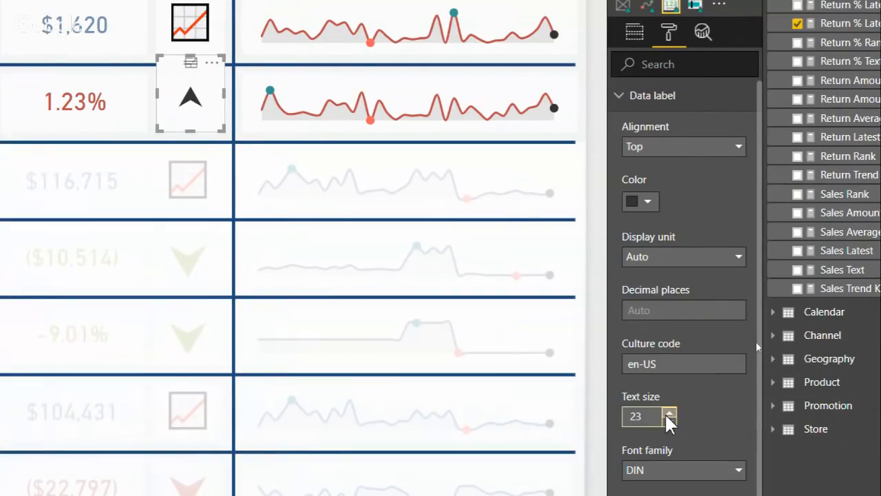
{"action": "key", "text": "BackSpace"}
{"action": "key", "text": "BackSpace"}
{"action": "type", "text": "36"}
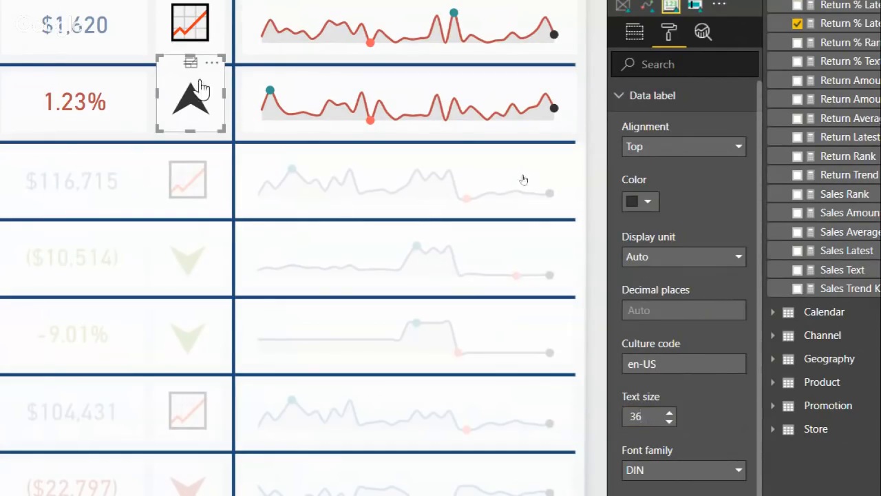
Step: Try Middle alignment for the KPI arrow's data label, and return it to Top
{"action": "left_click", "coordinate": [683, 148]}
{"action": "left_click", "coordinate": [664, 185]}
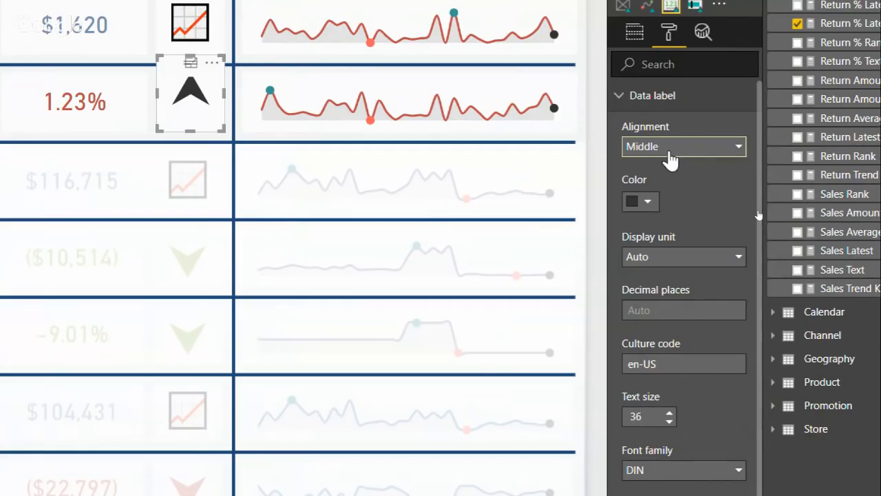
{"action": "left_click", "coordinate": [669, 152]}
{"action": "left_click", "coordinate": [672, 168]}
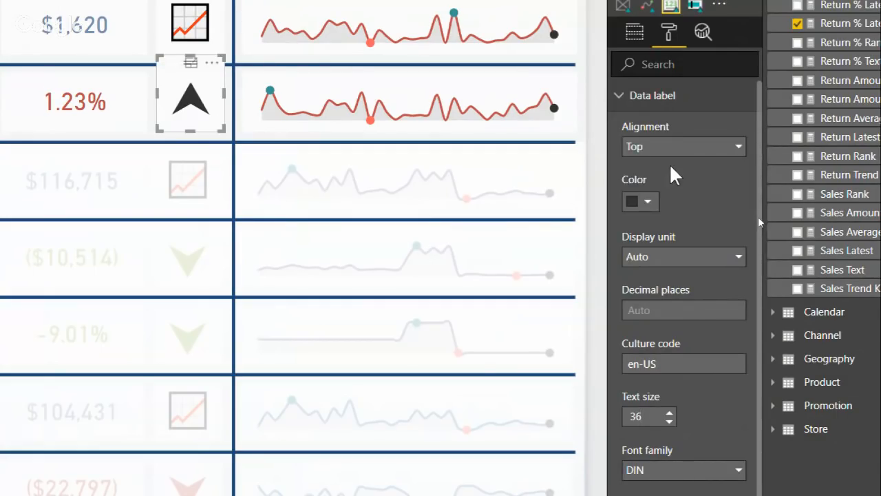
Step: Turn on States for the KPI arrow card and set State A to red with a value of 0.012
{"action": "left_click", "coordinate": [669, 106]}
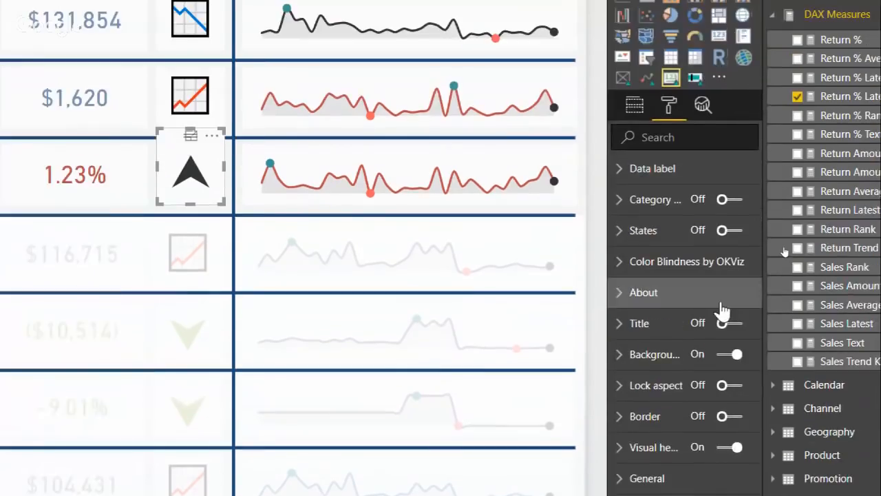
{"action": "left_click", "coordinate": [735, 232]}
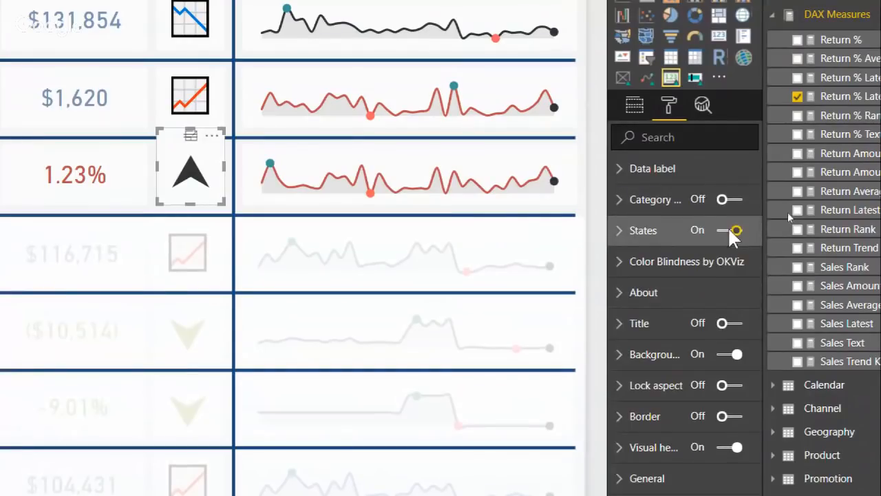
{"action": "left_click", "coordinate": [675, 241]}
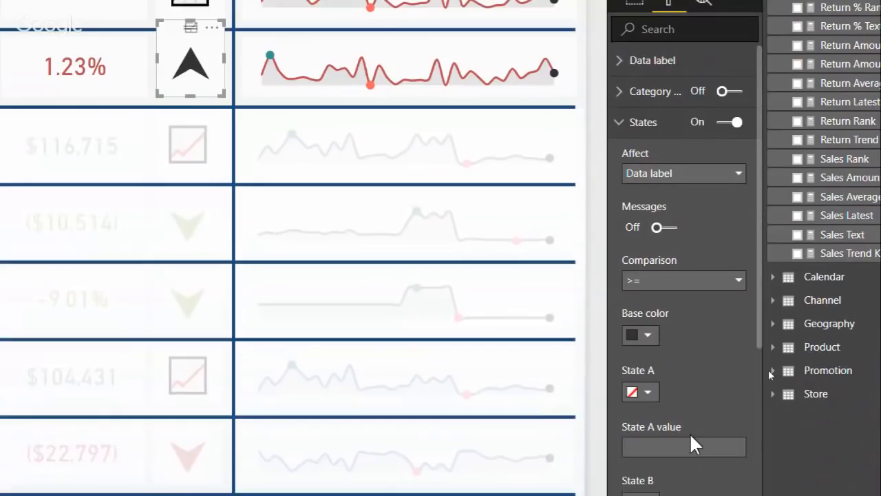
{"action": "left_click", "coordinate": [692, 439]}
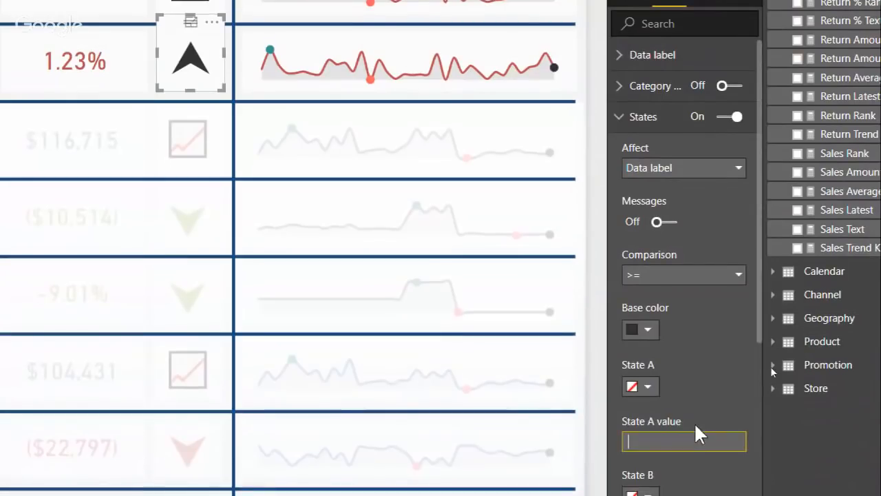
{"action": "type", "text": "0.012"}
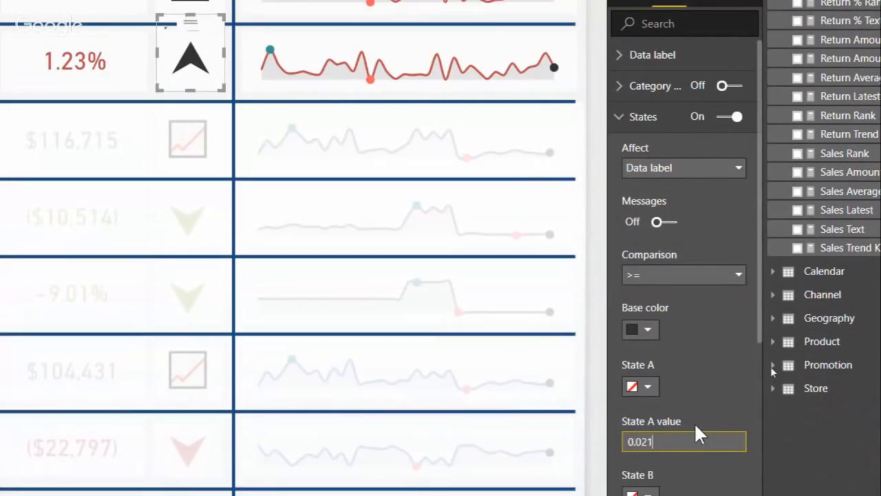
{"action": "left_click", "coordinate": [651, 387]}
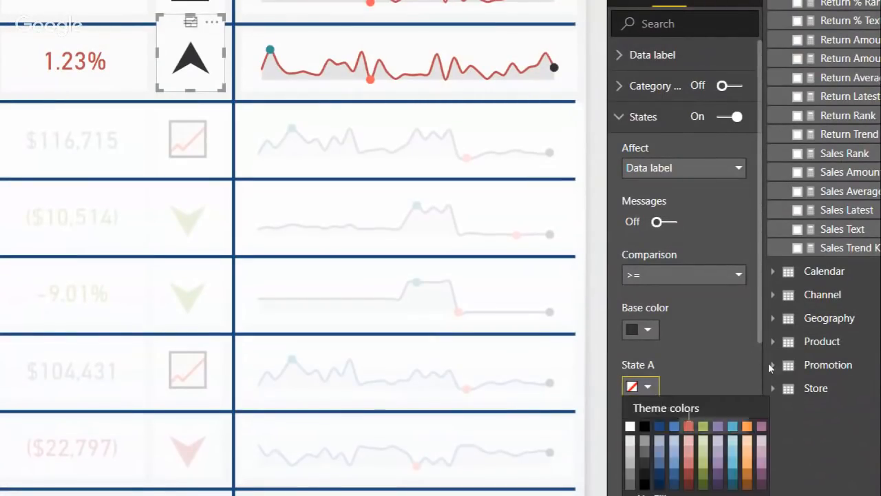
{"action": "left_click", "coordinate": [689, 424]}
Step: Set State B of the KPI arrow card to orange with a value of 0.08
{"action": "left_click", "coordinate": [639, 405]}
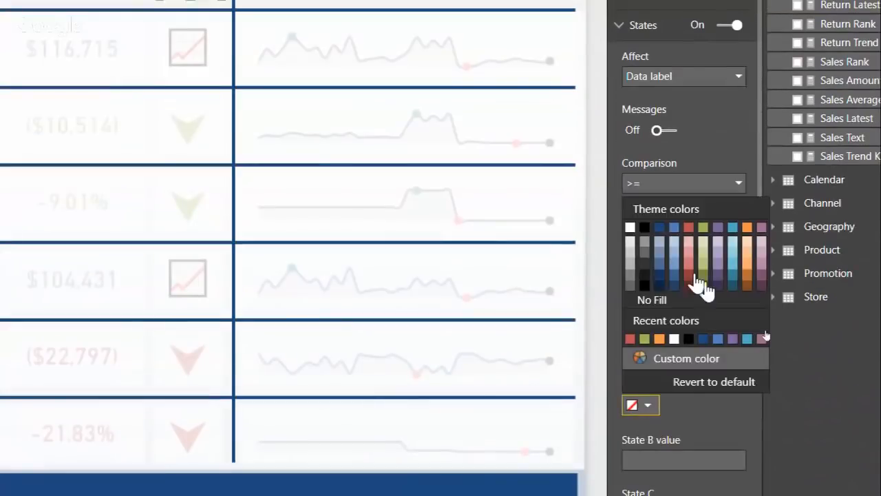
{"action": "left_click", "coordinate": [747, 227]}
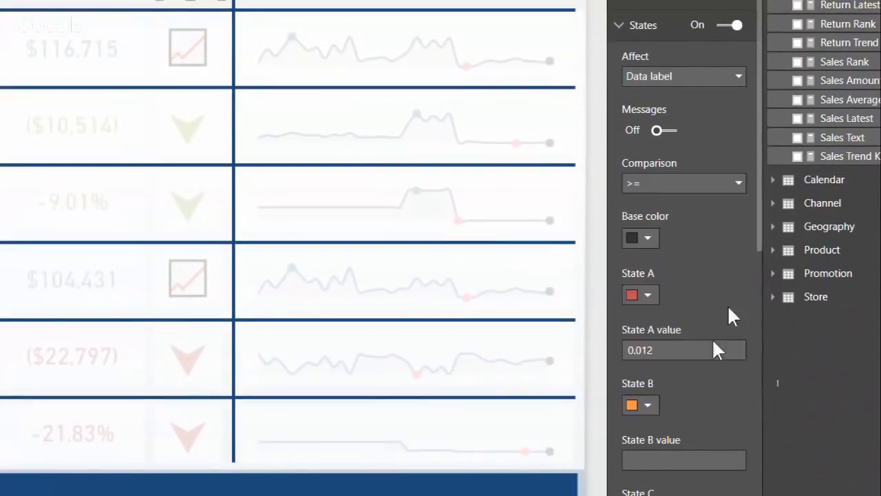
{"action": "scroll", "coordinate": [735, 368], "scroll_direction": "down", "scroll_amount": 2}
{"action": "left_click", "coordinate": [735, 368]}
{"action": "scroll", "coordinate": [760, 354], "scroll_direction": "down", "scroll_amount": 2}
{"action": "left_click", "coordinate": [678, 287]}
{"action": "type", "text": "-5"}
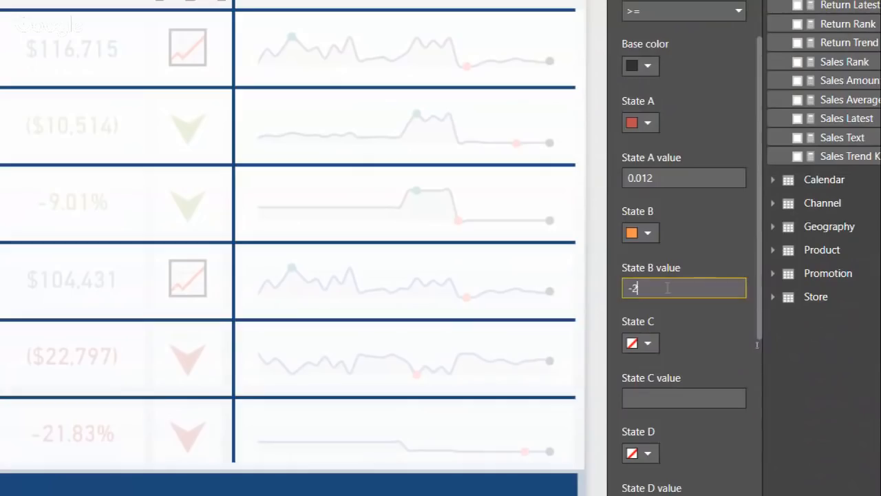
{"action": "key", "text": "BackSpace"}
{"action": "key", "text": "BackSpace"}
{"action": "type", "text": "0.08"}
Step: Correct the State B value to 0.008 and set State C to green with a value of -999999
{"action": "left_click", "coordinate": [646, 345]}
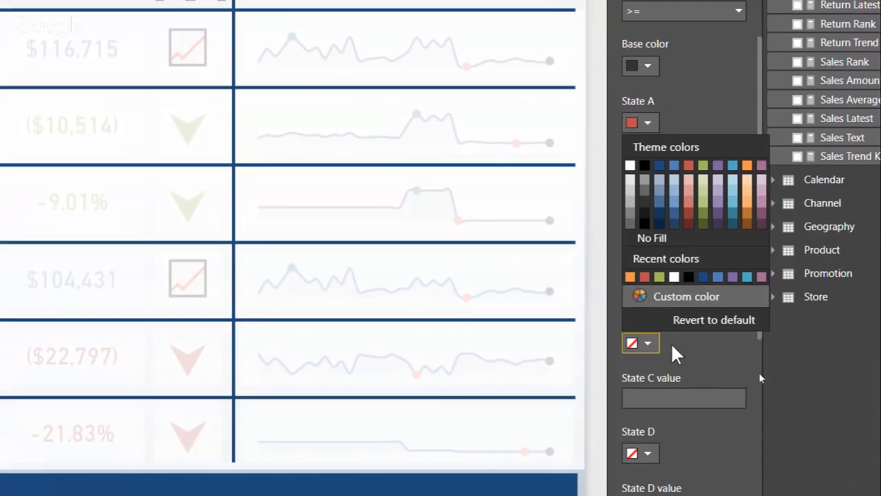
{"action": "left_click", "coordinate": [703, 173]}
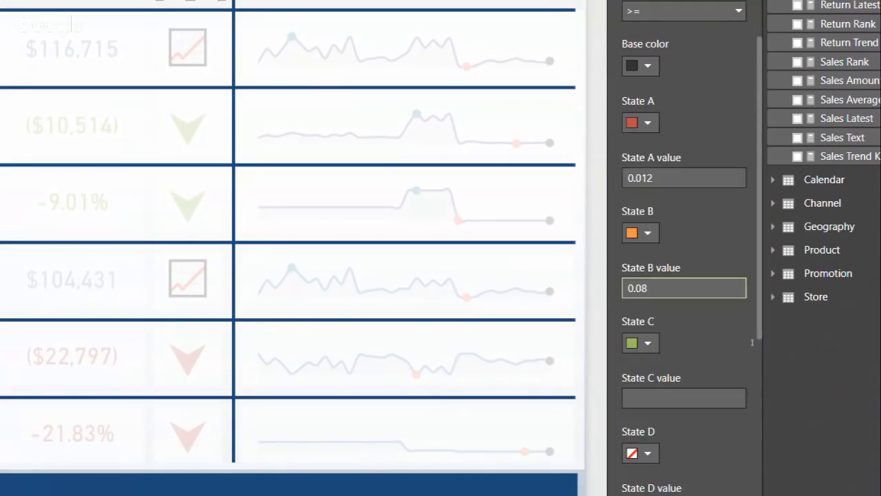
{"action": "left_click", "coordinate": [651, 287]}
{"action": "type", "text": "0"}
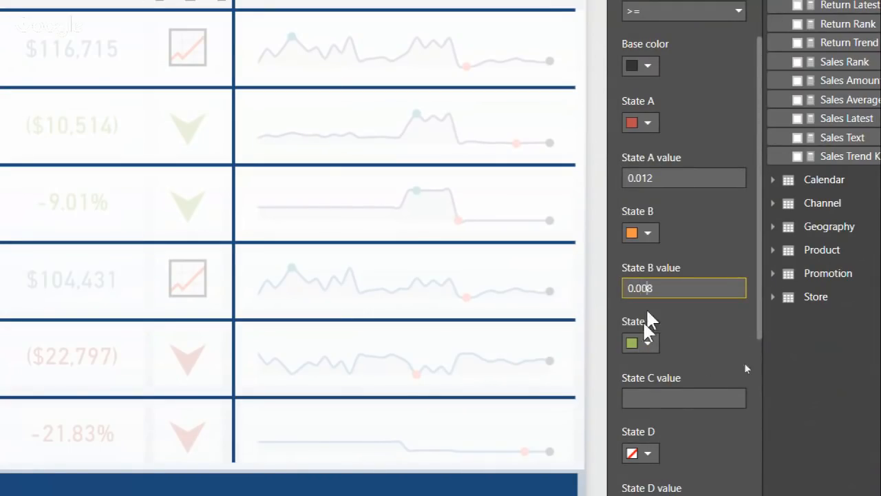
{"action": "left_click", "coordinate": [667, 397]}
{"action": "type", "text": "-999999"}
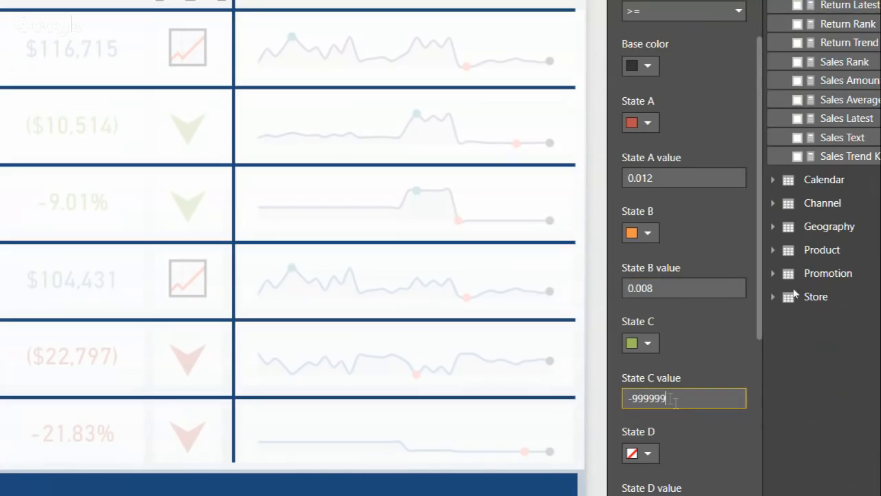
{"action": "left_click", "coordinate": [721, 140]}
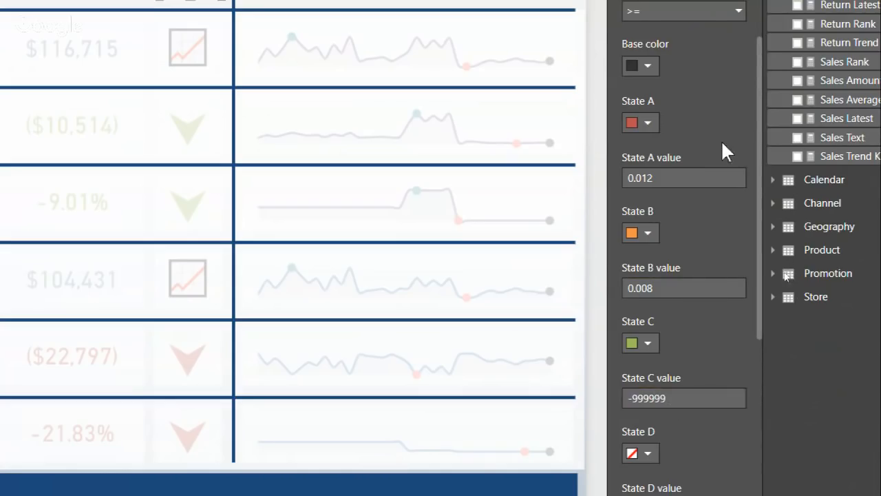
Step: Review the KPI arrow card's state settings and assign Return % Latest as its States Measure
{"action": "scroll", "coordinate": [721, 140], "scroll_direction": "up", "scroll_amount": 3}
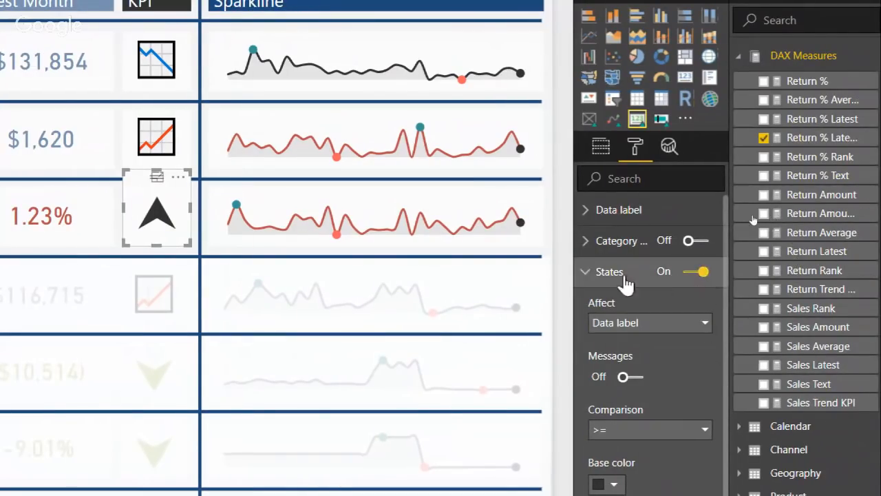
{"action": "scroll", "coordinate": [693, 385], "scroll_direction": "down", "scroll_amount": 3}
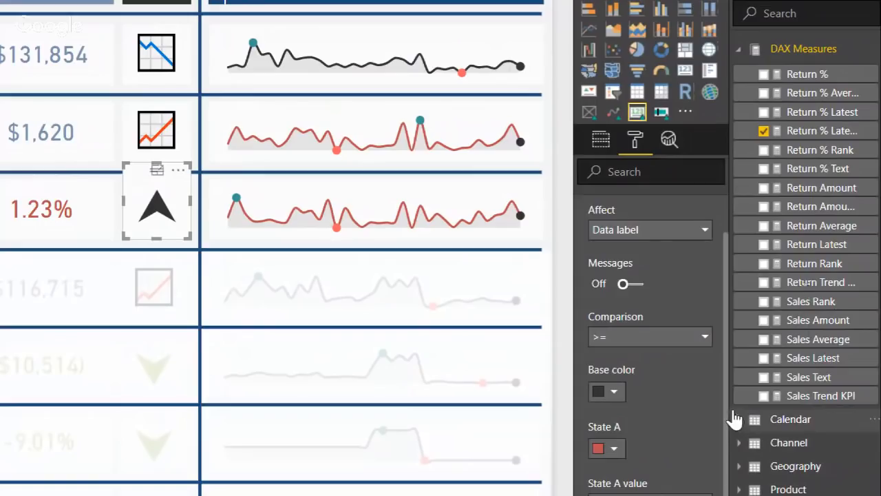
{"action": "scroll", "coordinate": [702, 403], "scroll_direction": "down", "scroll_amount": 4}
{"action": "scroll", "coordinate": [717, 387], "scroll_direction": "down", "scroll_amount": 4}
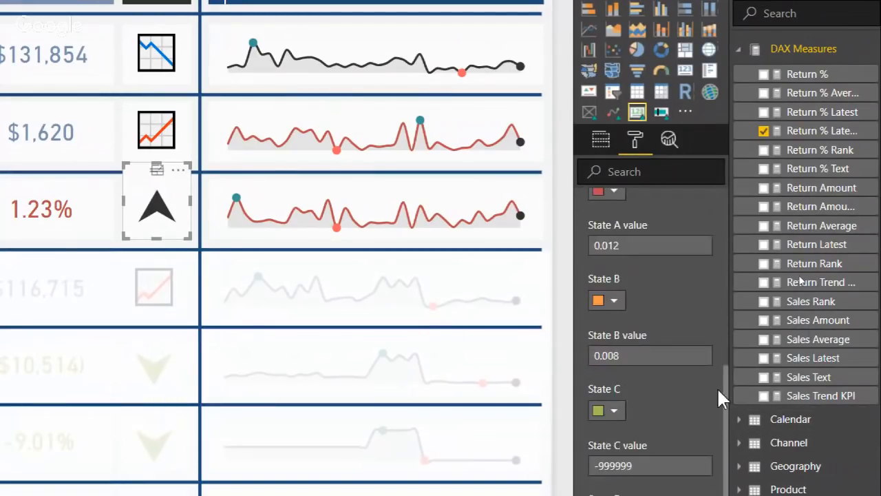
{"action": "scroll", "coordinate": [716, 387], "scroll_direction": "up", "scroll_amount": 3}
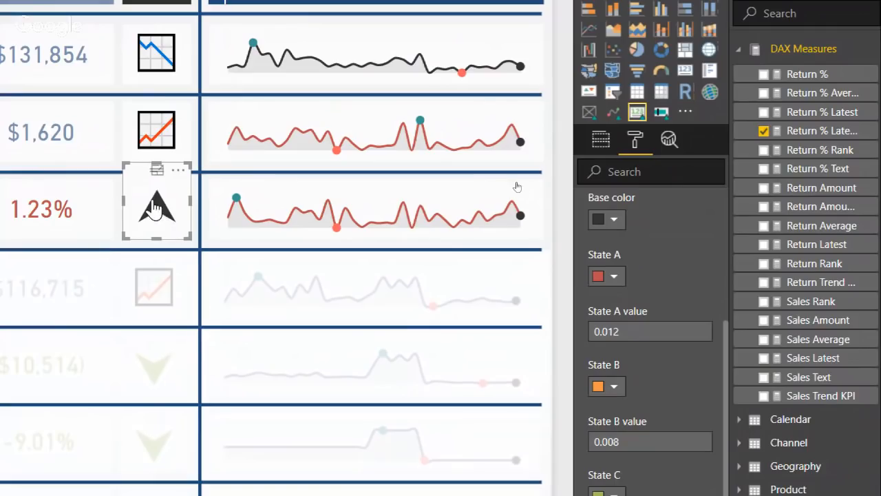
{"action": "left_click", "coordinate": [610, 142]}
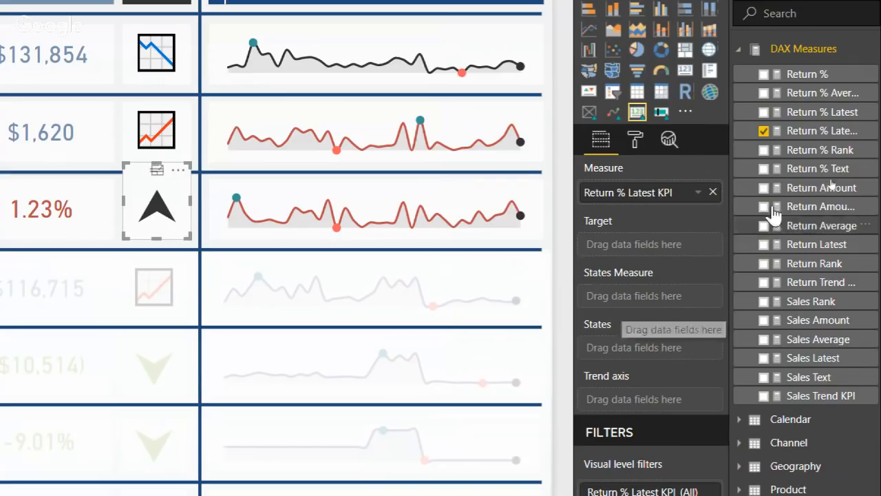
{"action": "left_click_drag", "start_coordinate": [838, 118], "coordinate": [683, 302]}
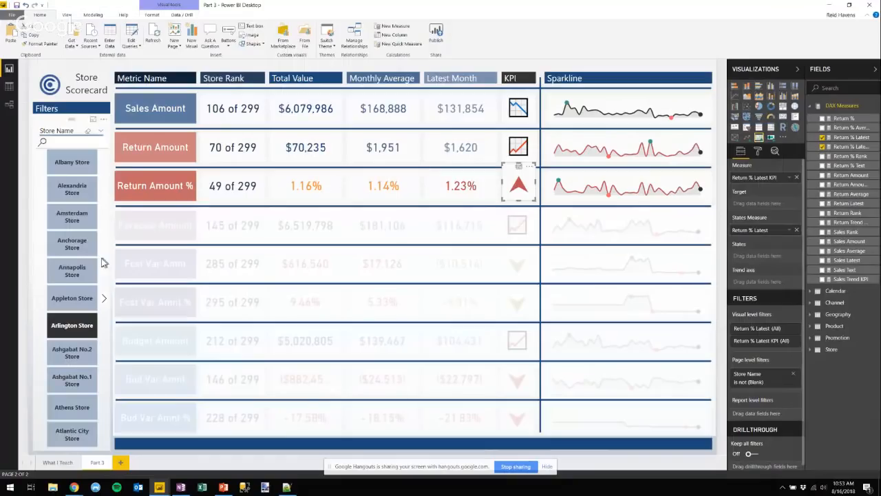
Step: Filter the scorecard by the Annapolis, Anchorage, Alexandria and Amsterdam stores to check the Return Amount % arrow's direction and colour
{"action": "left_click", "coordinate": [73, 264]}
{"action": "left_click", "coordinate": [70, 249]}
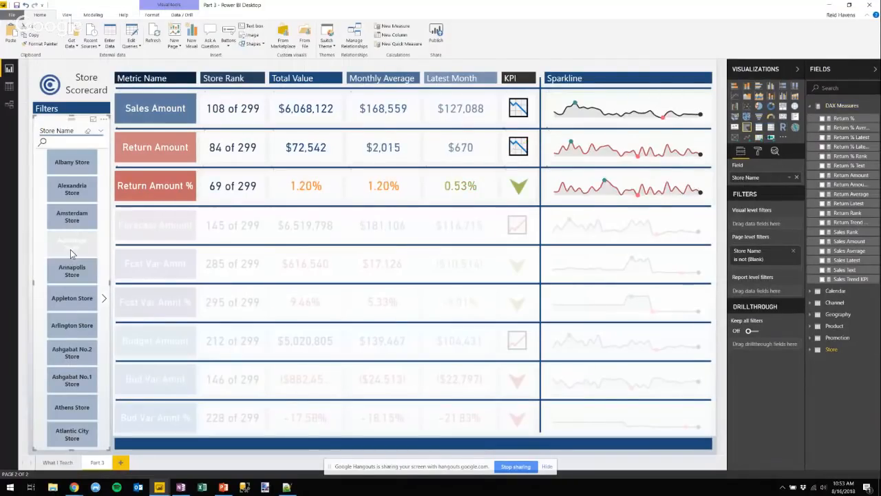
{"action": "left_click", "coordinate": [75, 238]}
{"action": "left_click", "coordinate": [72, 216]}
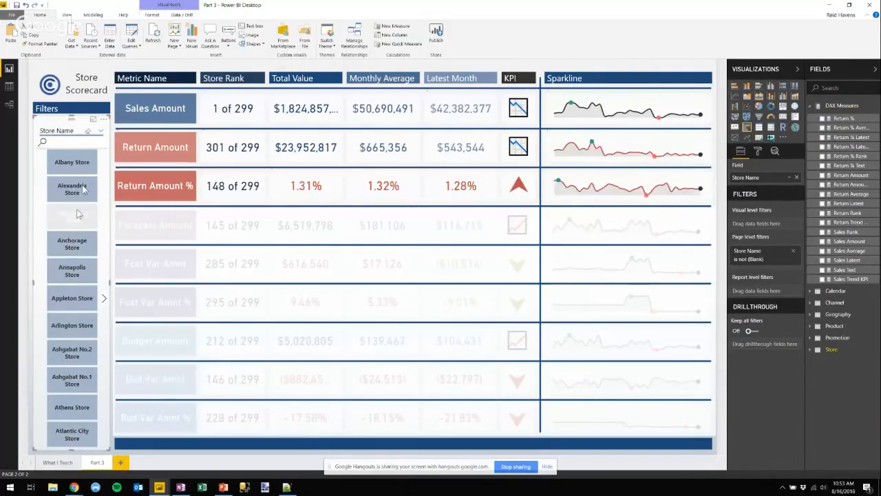
{"action": "left_click", "coordinate": [84, 190]}
{"action": "left_click", "coordinate": [78, 217]}
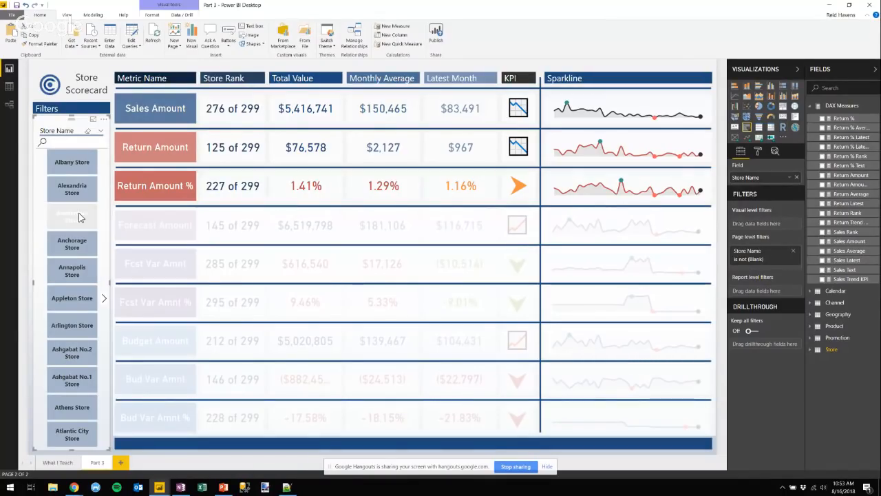
{"action": "left_click", "coordinate": [79, 218]}
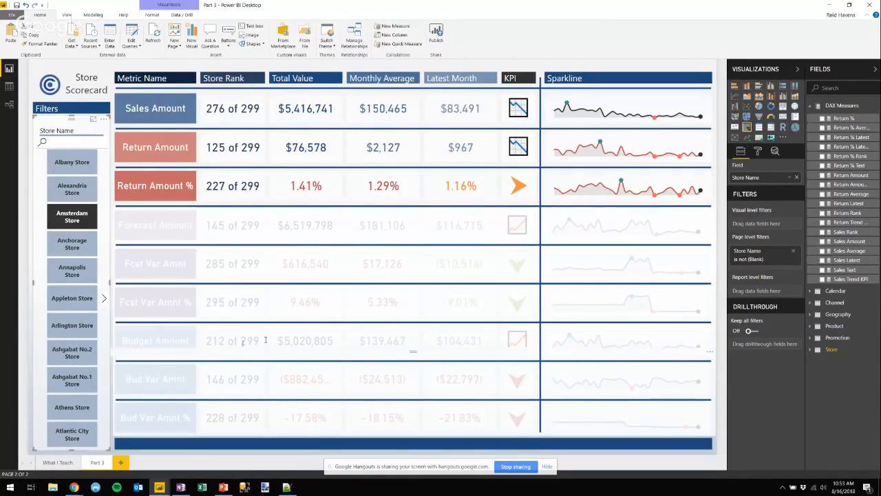
Step: View the Scorecard (Completed File) report, and switch to the Part 4 report with the divider line below the Return Amount % row selected
{"action": "mouse_move", "coordinate": [159, 487]}
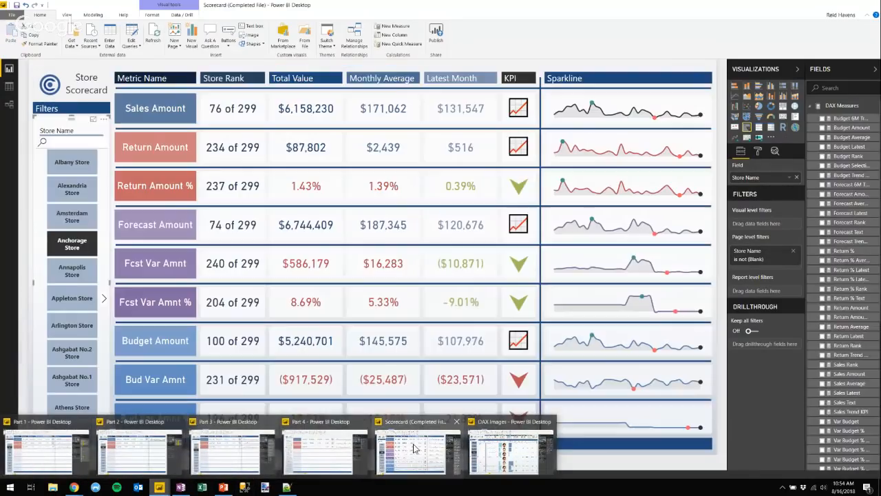
{"action": "left_click", "coordinate": [414, 448]}
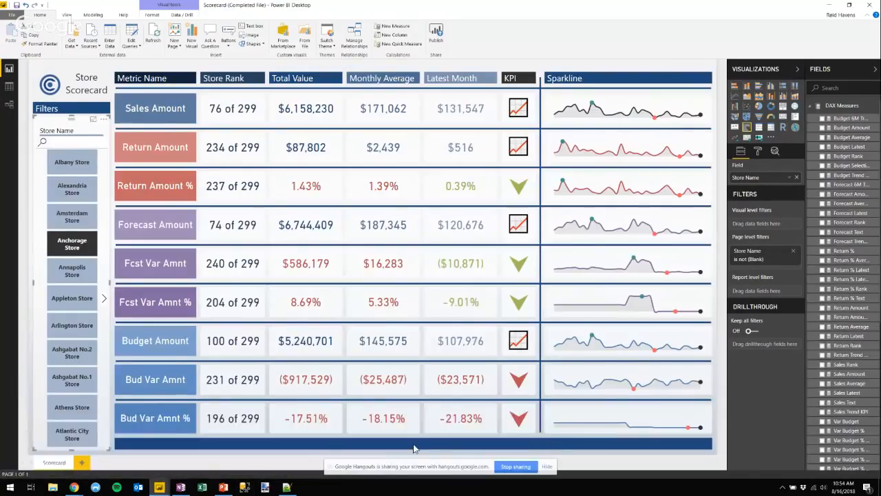
{"action": "mouse_move", "coordinate": [159, 490]}
{"action": "left_click", "coordinate": [324, 438]}
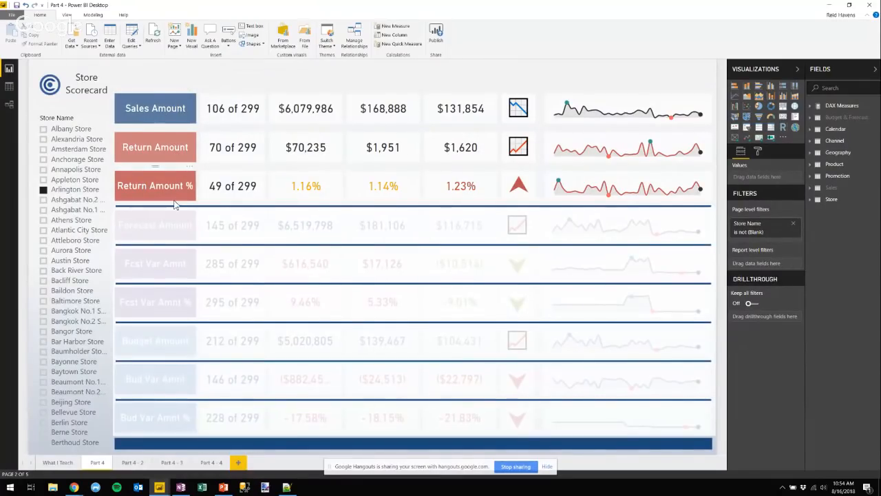
{"action": "left_click", "coordinate": [216, 205]}
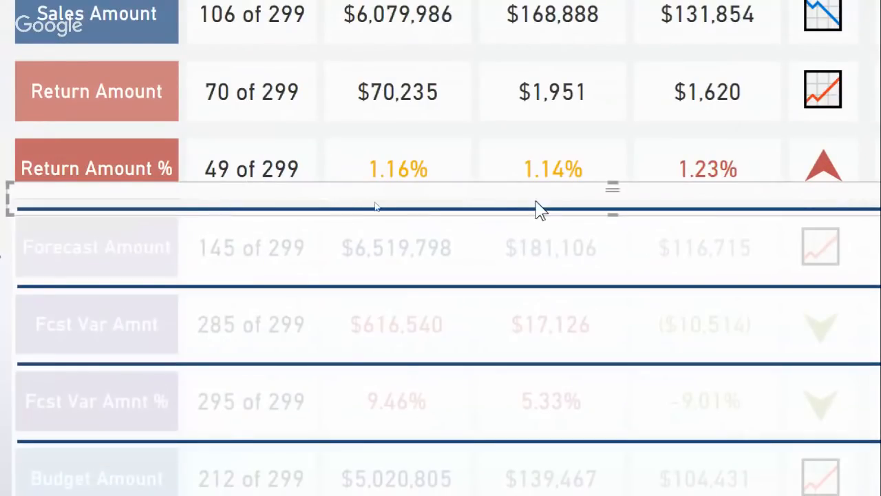
Step: Try moving the divider line below the Return Amount % row further down and undo the move
{"action": "left_click_drag", "start_coordinate": [420, 210], "coordinate": [447, 227]}
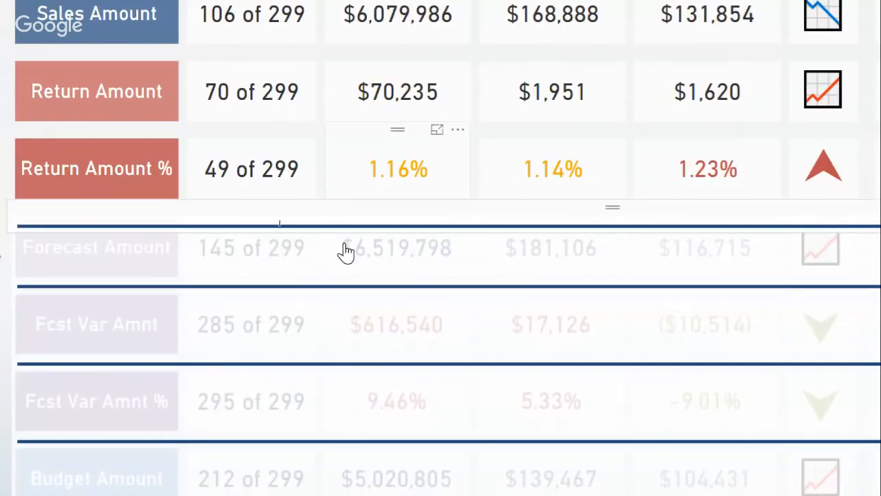
{"action": "key", "text": "ctrl+z"}
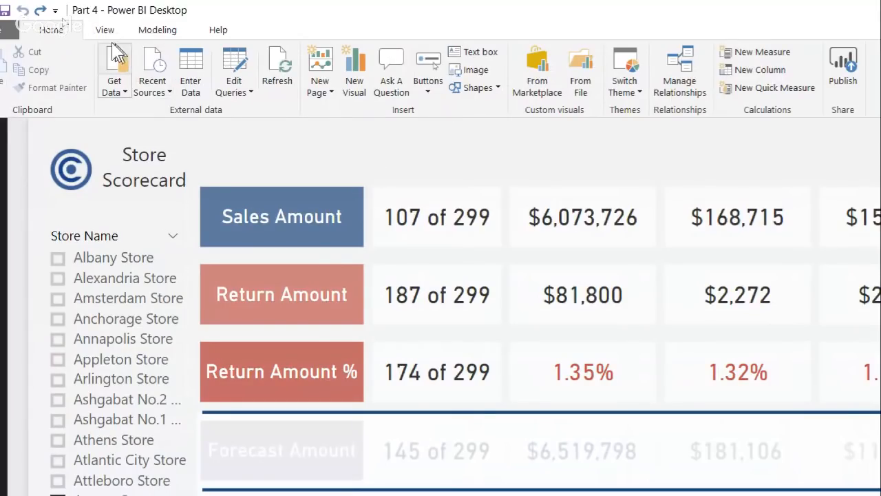
Step: Try a narrow vertical line shape between the KPI icons and the sparklines, and delete it
{"action": "left_click", "coordinate": [475, 88]}
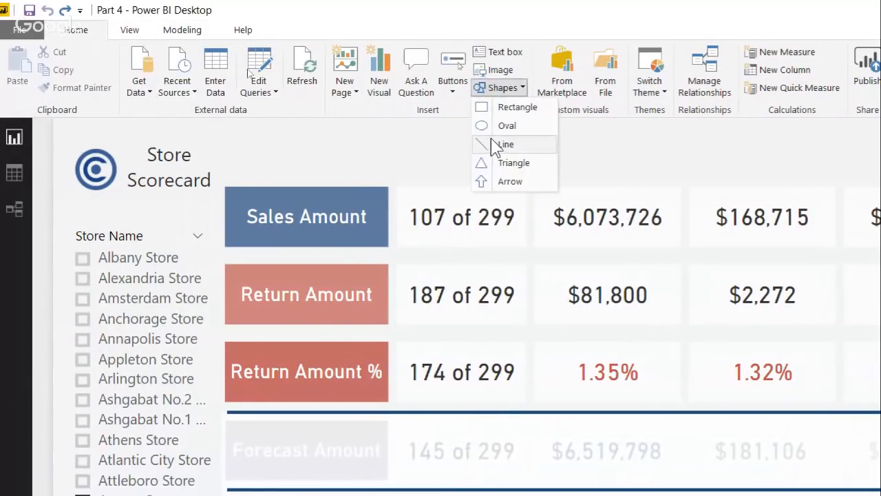
{"action": "left_click", "coordinate": [502, 145]}
{"action": "left_click_drag", "start_coordinate": [565, 315], "coordinate": [566, 316]}
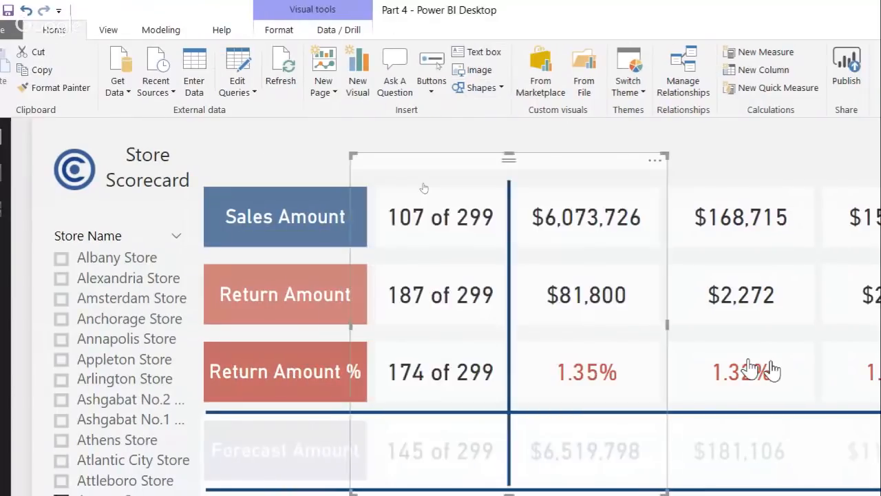
{"action": "left_click_drag", "start_coordinate": [749, 362], "coordinate": [771, 344]}
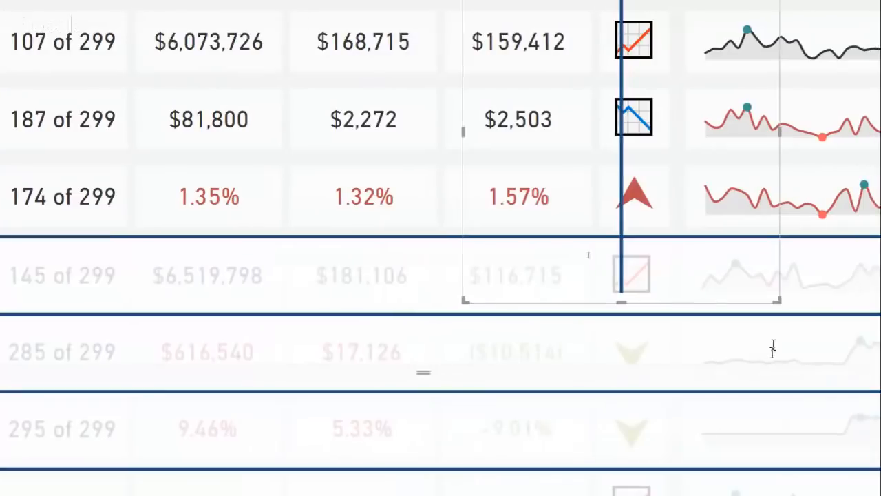
{"action": "left_click_drag", "start_coordinate": [770, 307], "coordinate": [473, 220]}
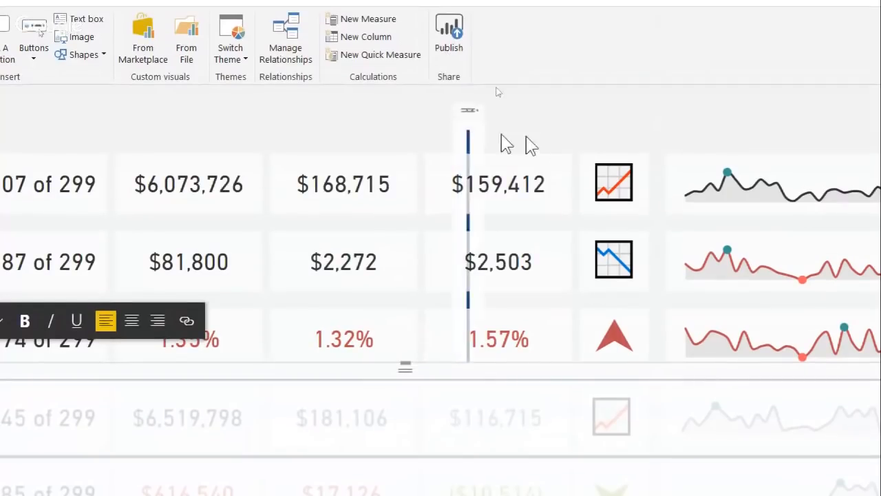
{"action": "left_click_drag", "start_coordinate": [463, 148], "coordinate": [654, 147]}
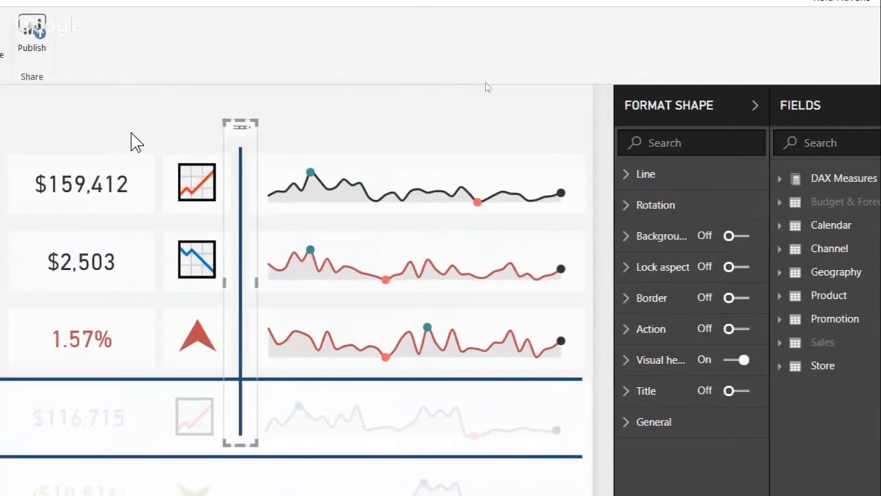
{"action": "key", "text": "Delete"}
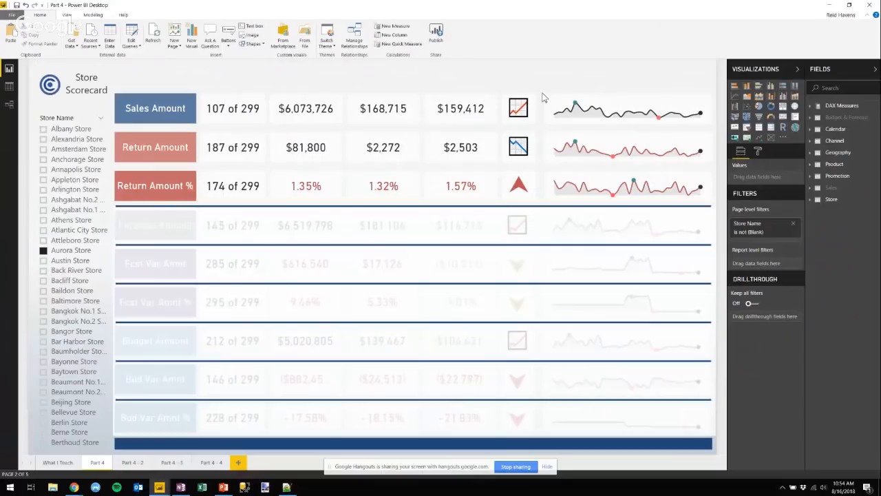
Step: Examine the What I Teach page and the column header text boxes on the Part 4 - 2 page
{"action": "left_click", "coordinate": [59, 464]}
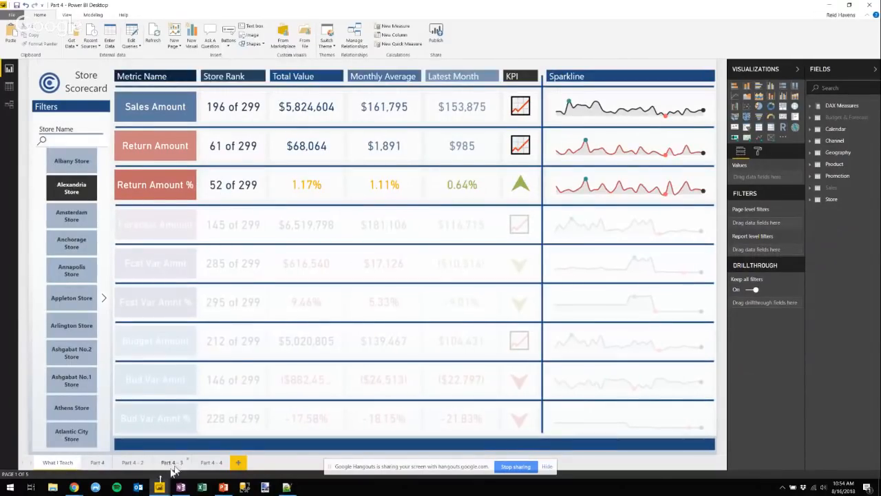
{"action": "left_click", "coordinate": [131, 471]}
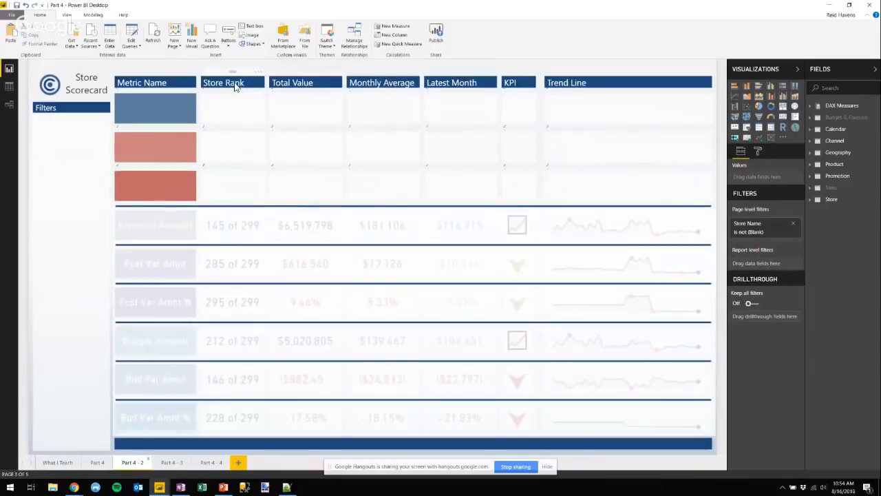
{"action": "left_click", "coordinate": [297, 82]}
{"action": "left_click", "coordinate": [382, 83]}
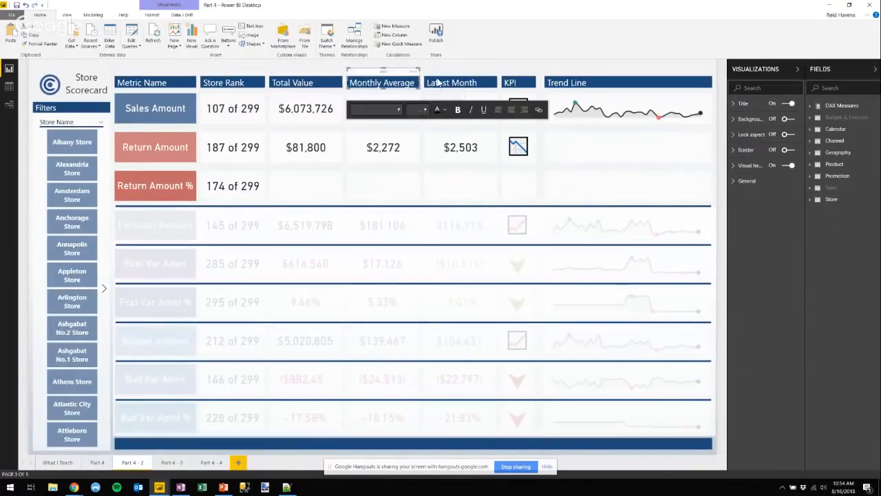
{"action": "left_click", "coordinate": [444, 82]}
{"action": "left_click", "coordinate": [513, 82]}
{"action": "left_click", "coordinate": [561, 84]}
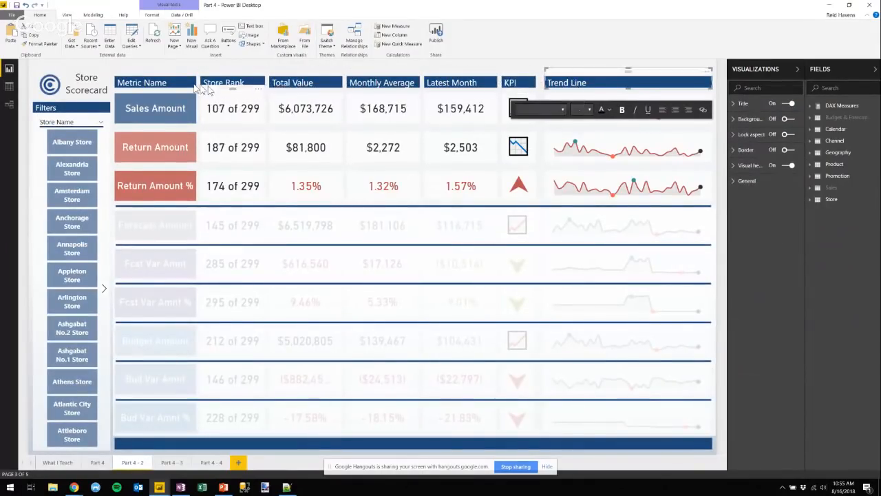
{"action": "left_click", "coordinate": [148, 82]}
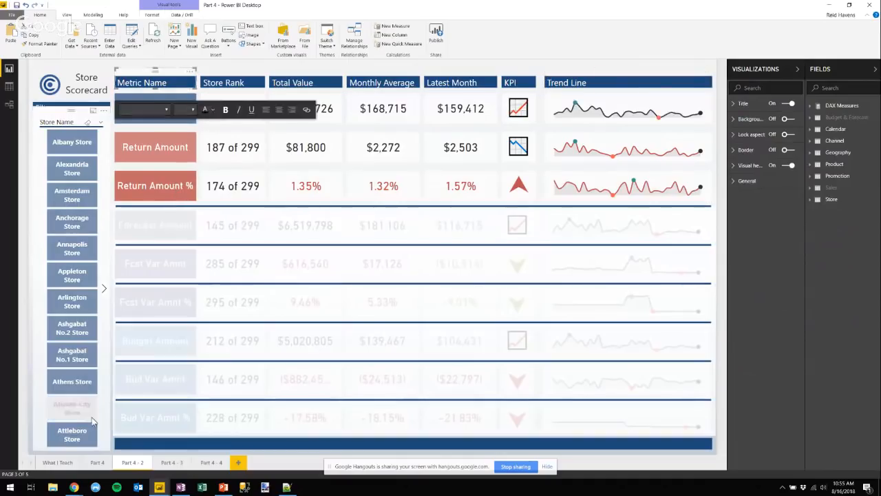
{"action": "left_click", "coordinate": [240, 83]}
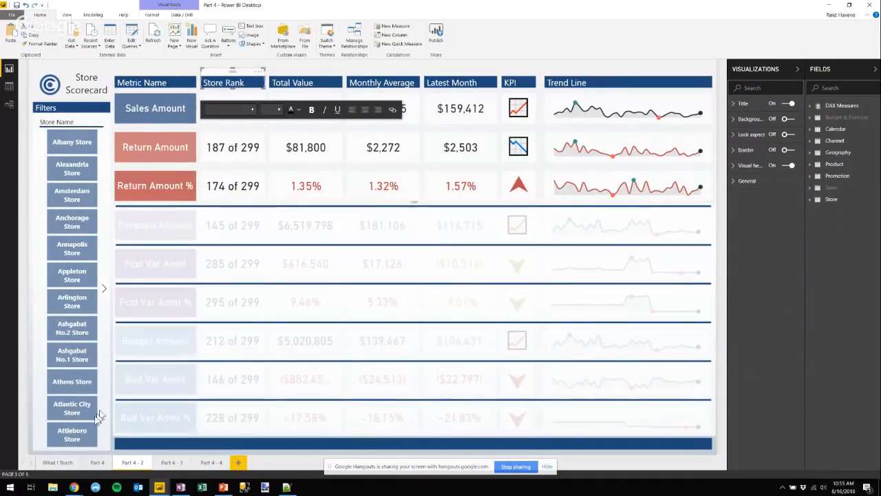
Step: Insert an empty text box on the Part 4 page, shrink it to header size and place it above the sparkline column
{"action": "left_click", "coordinate": [97, 463]}
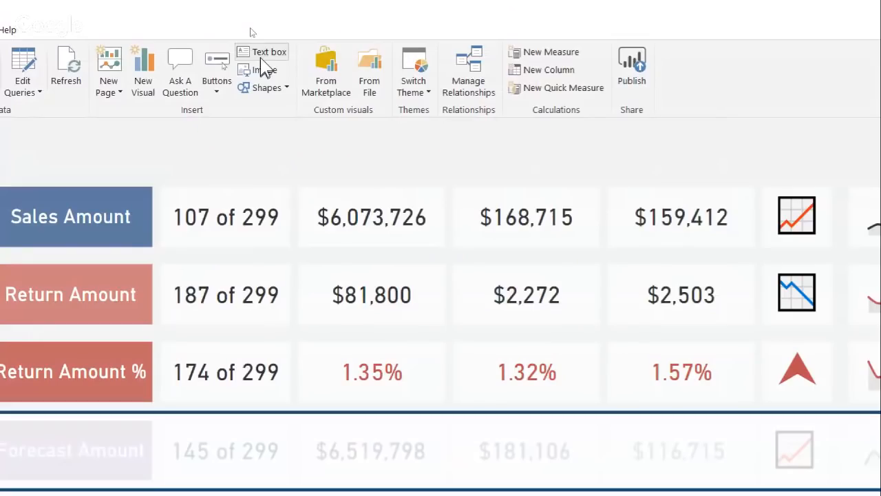
{"action": "left_click", "coordinate": [262, 53]}
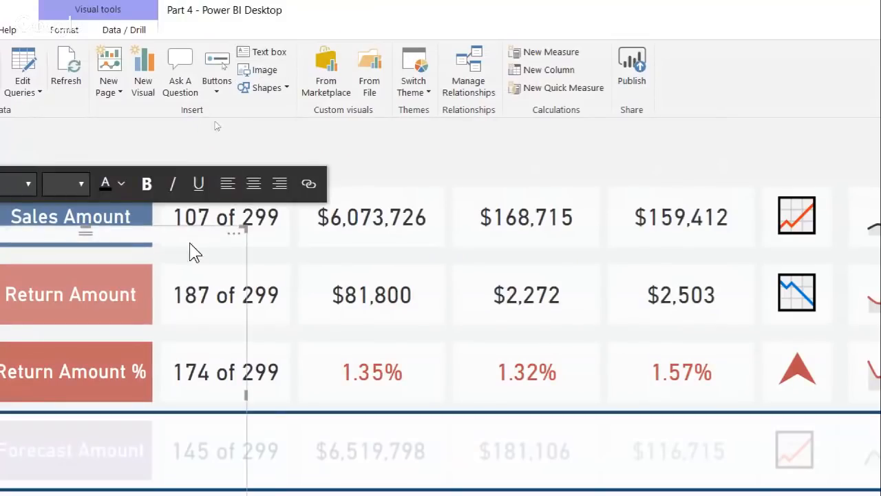
{"action": "left_click_drag", "start_coordinate": [189, 250], "coordinate": [694, 141]}
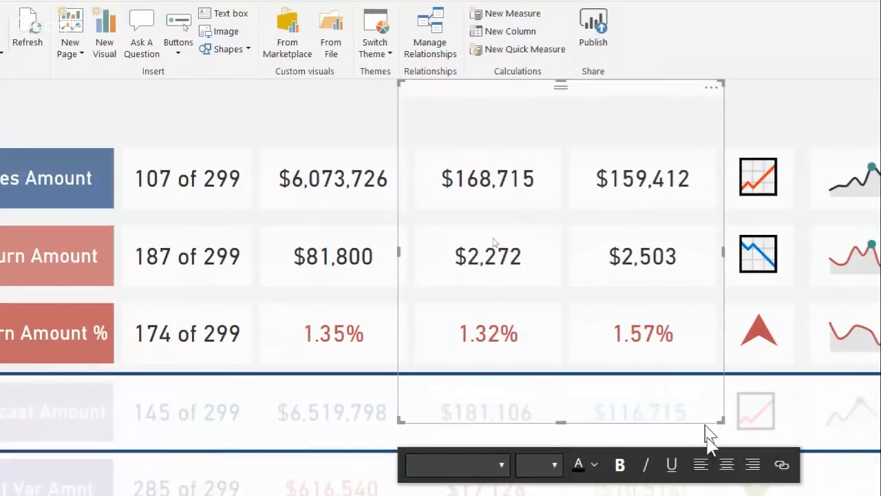
{"action": "left_click_drag", "start_coordinate": [757, 464], "coordinate": [683, 198]}
{"action": "left_click_drag", "start_coordinate": [641, 148], "coordinate": [634, 128]}
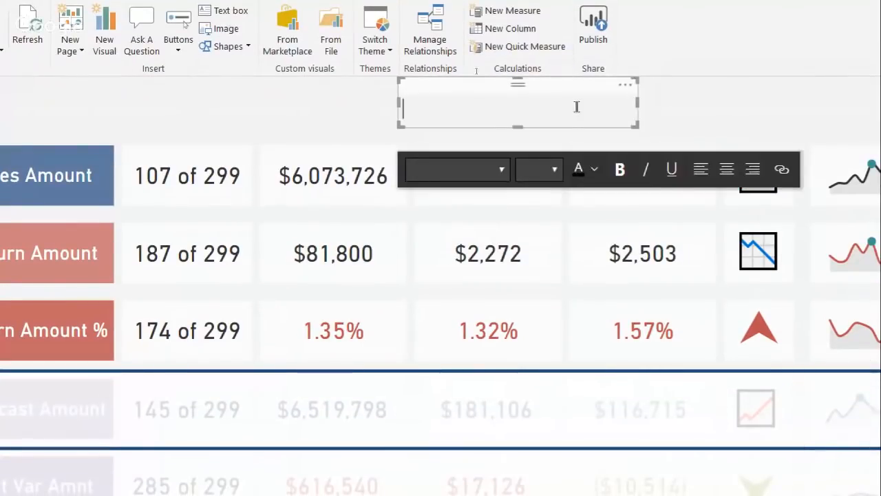
{"action": "left_click", "coordinate": [695, 110]}
{"action": "left_click_drag", "start_coordinate": [219, 94], "coordinate": [736, 100]}
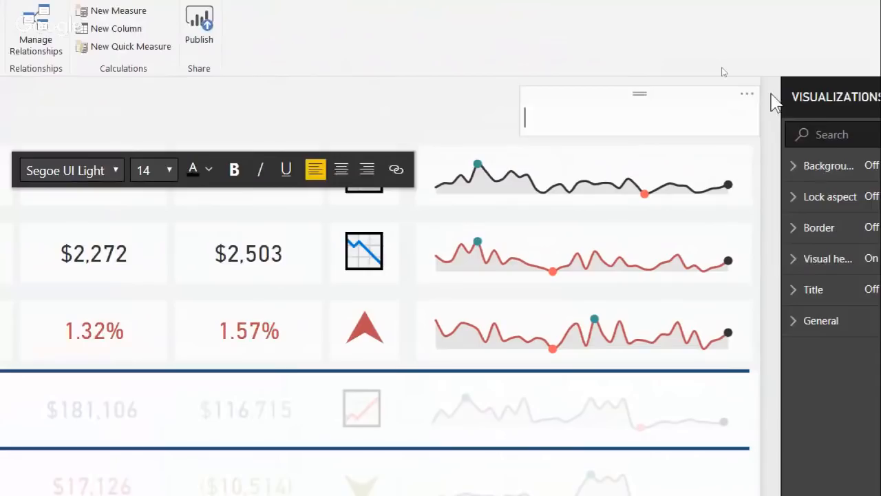
Step: Turn on the text box's title and set the title text to Sales Amount
{"action": "left_click", "coordinate": [877, 95]}
{"action": "left_click", "coordinate": [351, 112]}
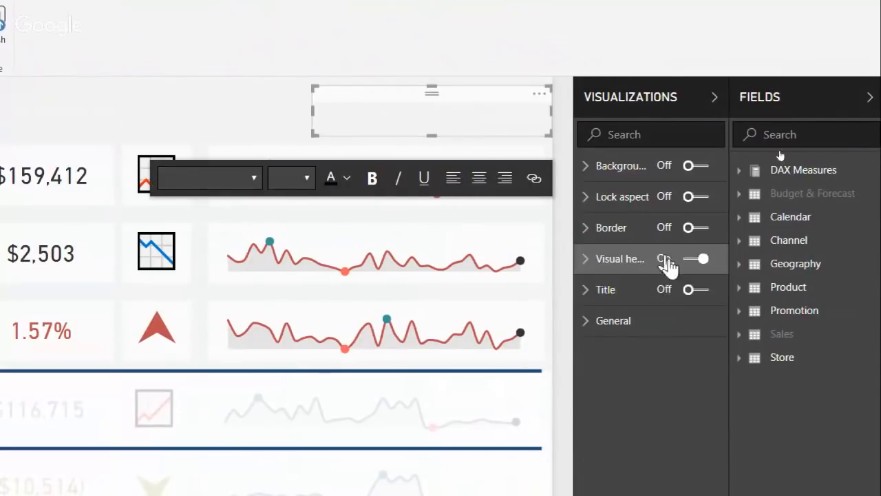
{"action": "left_click", "coordinate": [695, 289]}
{"action": "left_click", "coordinate": [631, 292]}
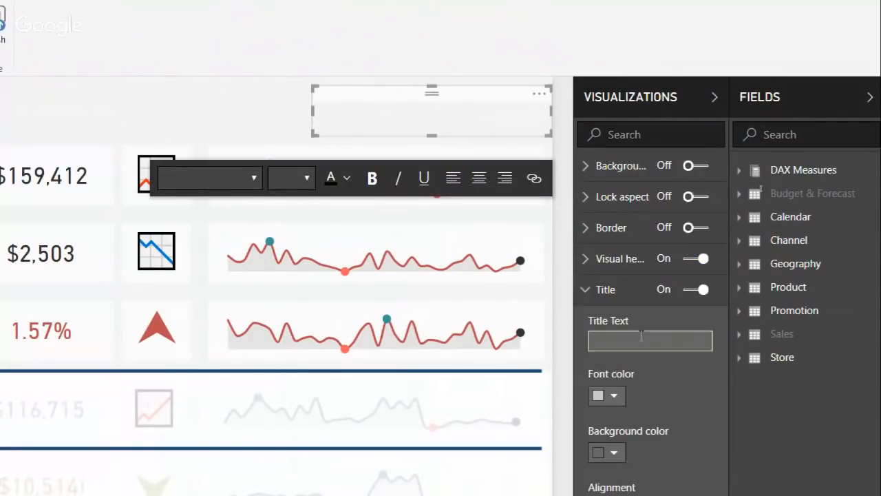
{"action": "left_click", "coordinate": [646, 340]}
{"action": "type", "text": "Sales Amount"}
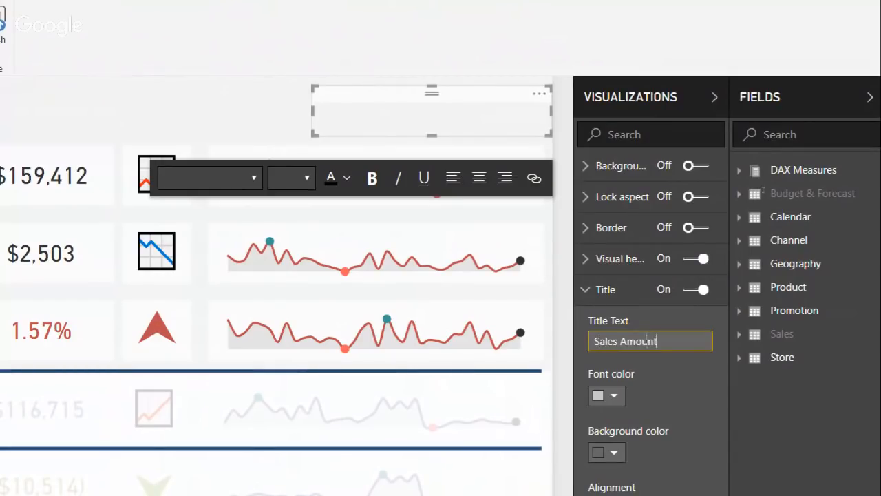
Step: Give the text box title a white font colour and a dark blue background colour
{"action": "scroll", "coordinate": [606, 350], "scroll_direction": "down", "scroll_amount": 3}
{"action": "left_click", "coordinate": [611, 274]}
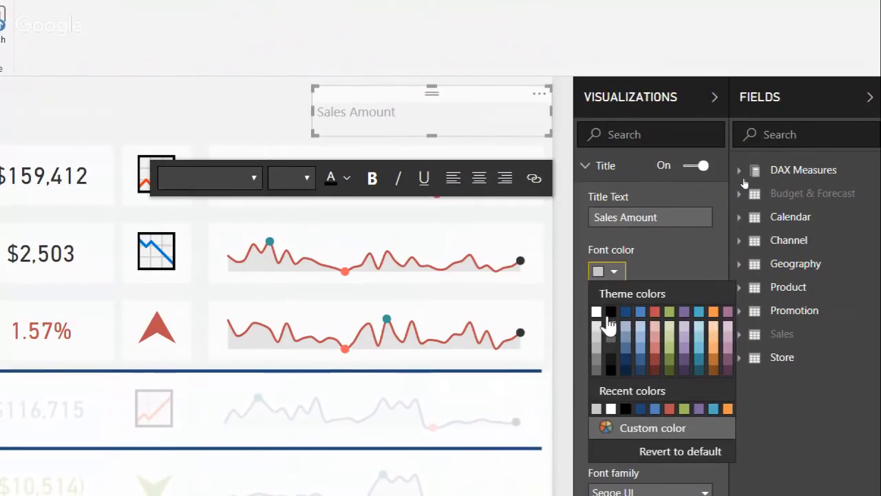
{"action": "left_click", "coordinate": [596, 312]}
{"action": "left_click", "coordinate": [611, 330]}
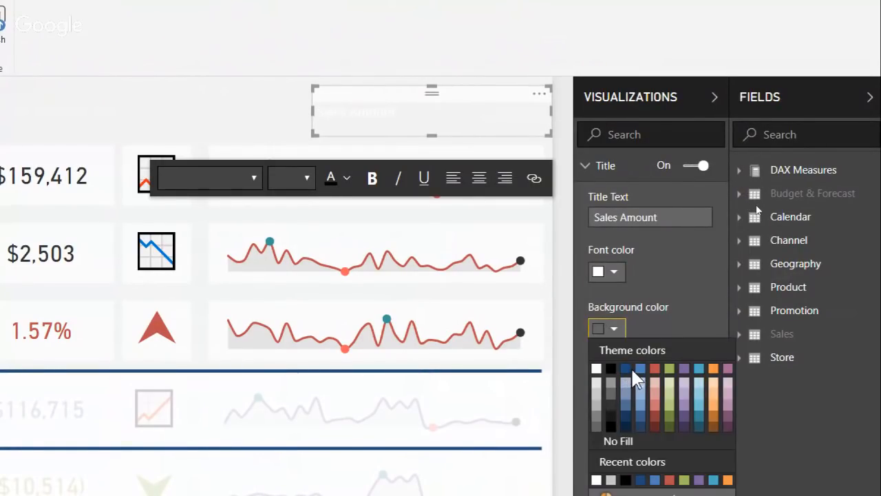
{"action": "left_click", "coordinate": [628, 377]}
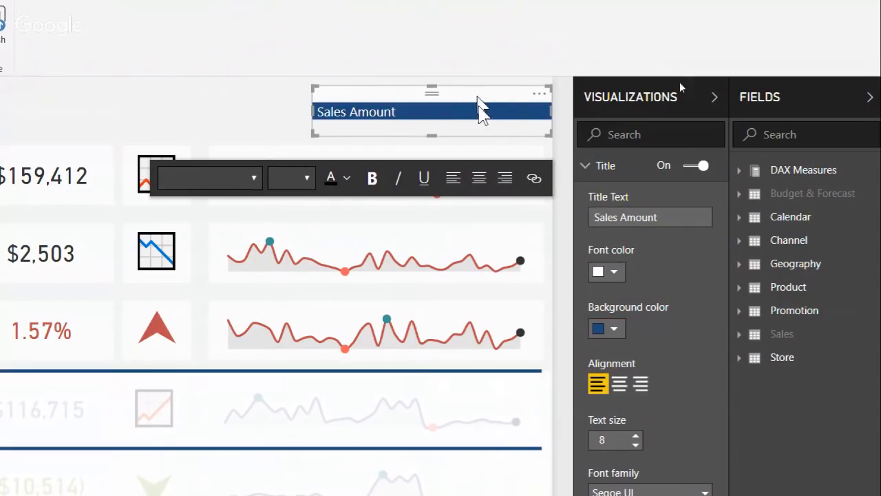
Step: Move the header text box above the Sales Amount metric tile and narrow it to about the tile's width
{"action": "left_click_drag", "start_coordinate": [429, 128], "coordinate": [0, 96]}
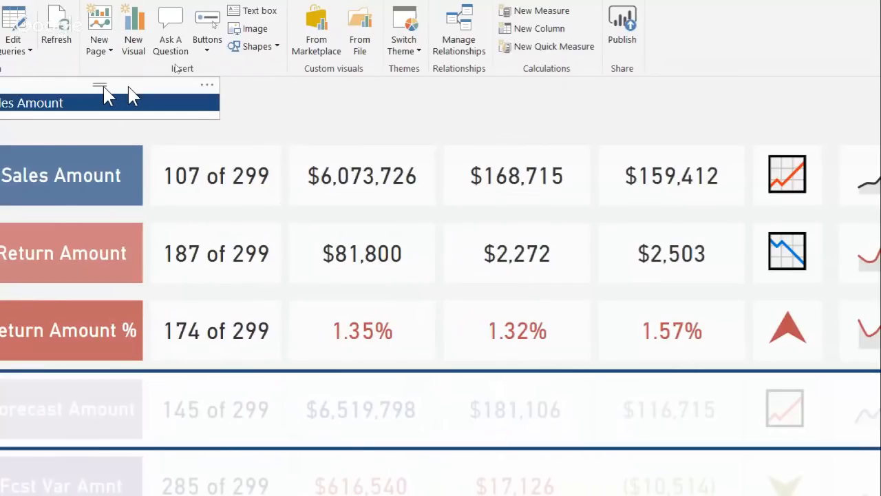
{"action": "left_click_drag", "start_coordinate": [104, 89], "coordinate": [120, 112]}
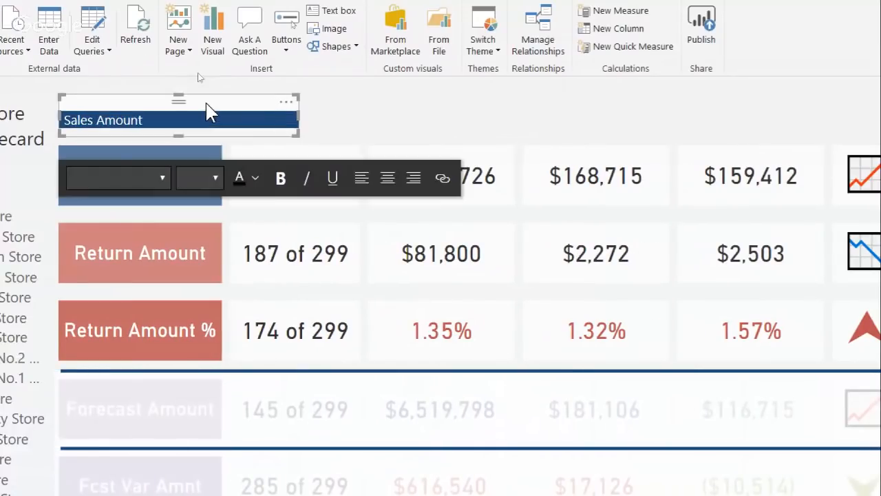
{"action": "left_click_drag", "start_coordinate": [300, 128], "coordinate": [231, 124]}
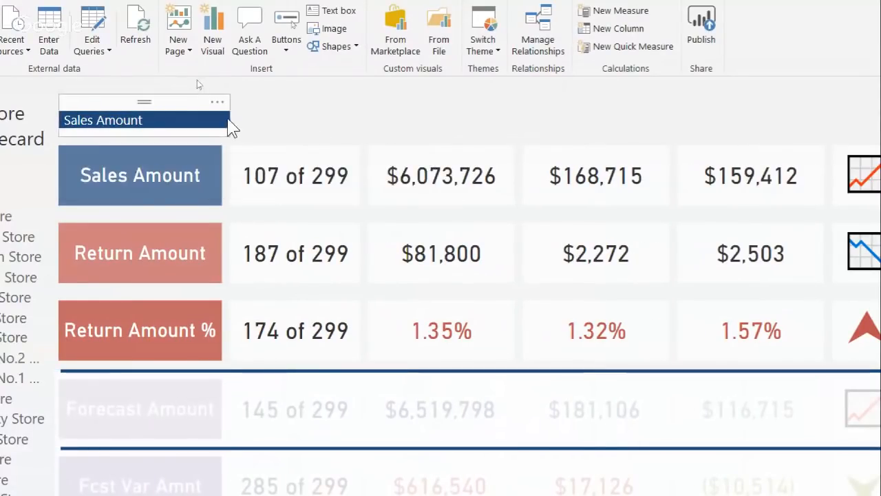
{"action": "left_click", "coordinate": [258, 121]}
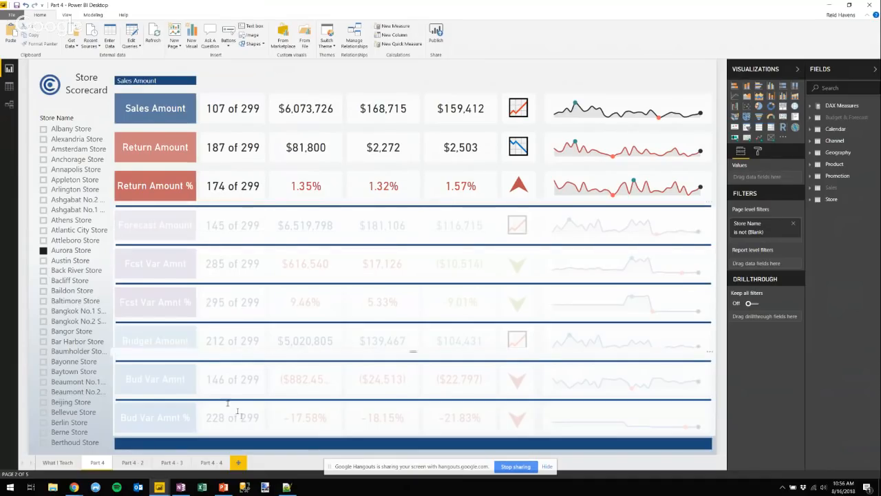
Step: Switch to the Scorecard (Completed File) report to view the finished scorecard layout
{"action": "mouse_move", "coordinate": [159, 487]}
{"action": "left_click", "coordinate": [404, 443]}
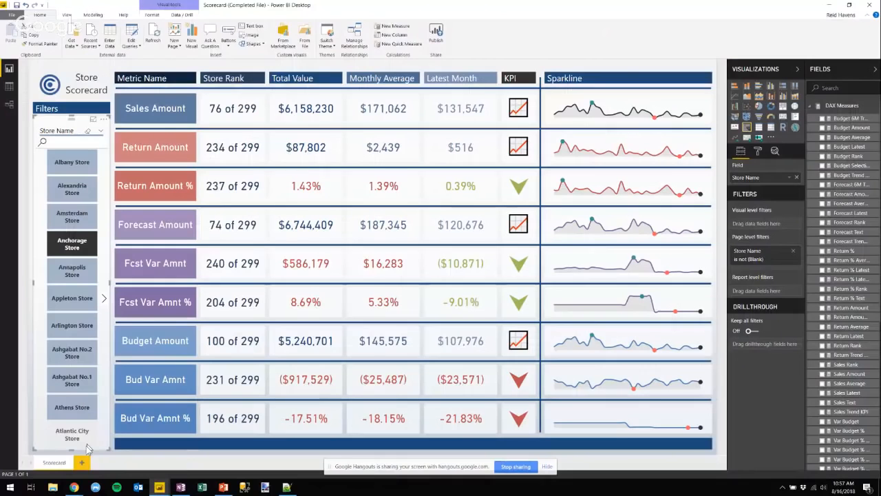
Step: Switch to Chrome and show the beginning of the DAX UNICHAR Function in Power BI article
{"action": "mouse_move", "coordinate": [75, 488]}
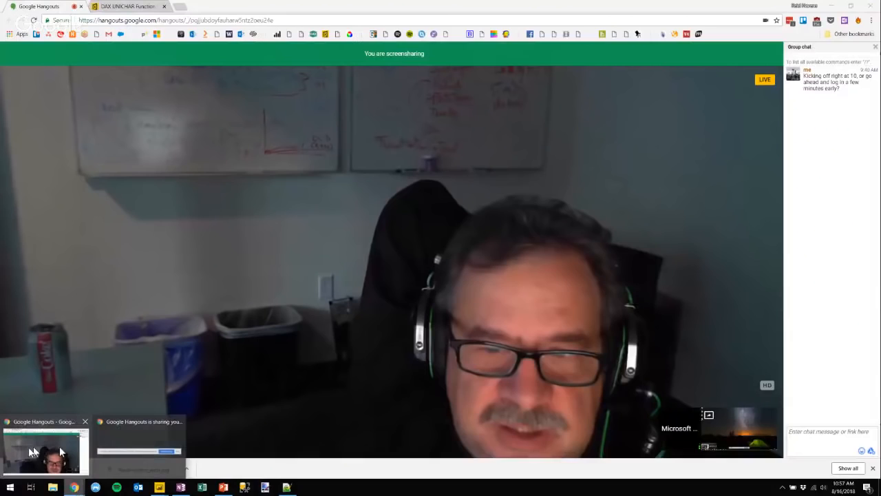
{"action": "left_click", "coordinate": [45, 447]}
{"action": "left_click", "coordinate": [138, 6]}
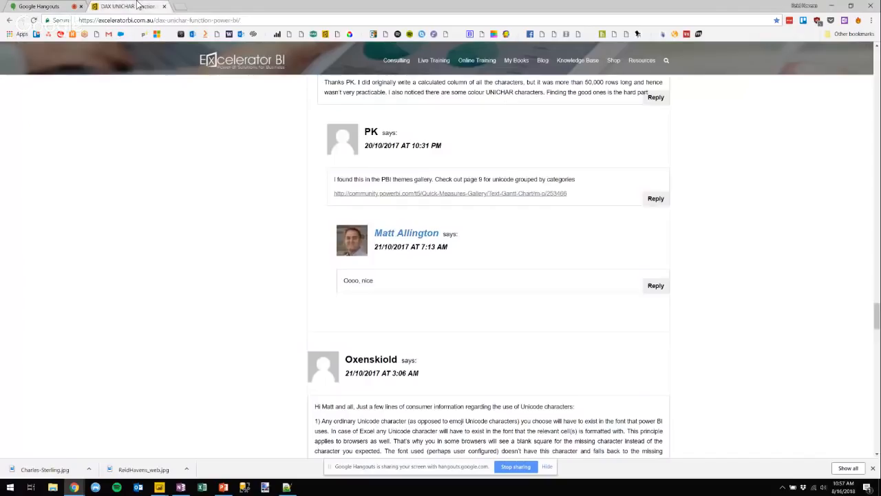
{"action": "scroll", "coordinate": [698, 125], "scroll_direction": "up", "scroll_amount": 15}
{"action": "scroll", "coordinate": [699, 137], "scroll_direction": "up", "scroll_amount": 5}
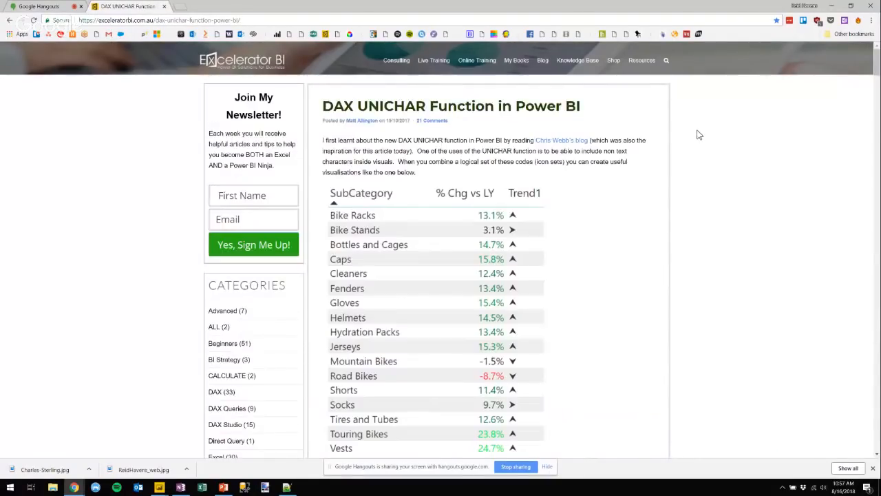
{"action": "left_click", "coordinate": [853, 36]}
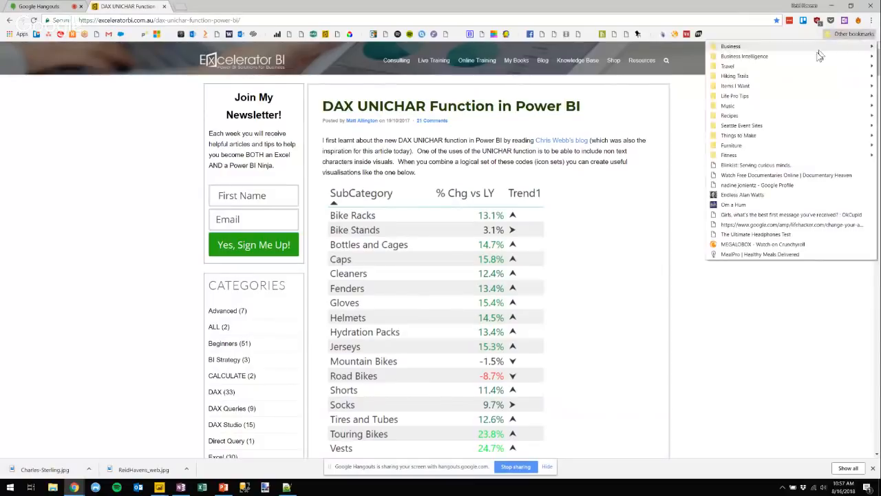
{"action": "left_click", "coordinate": [580, 244]}
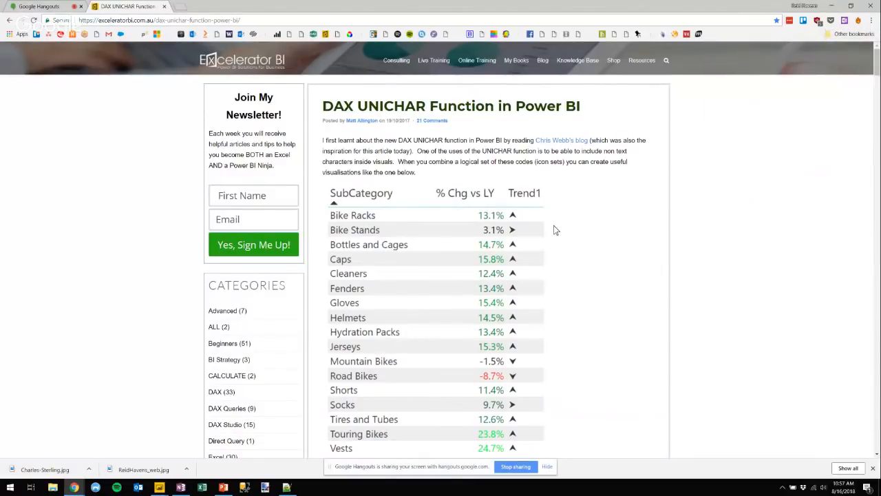
Step: Read through the UNICHAR article, examining the icon-set trend formula, the sample tables and the list of character codes
{"action": "scroll", "coordinate": [555, 229], "scroll_direction": "down", "scroll_amount": 10}
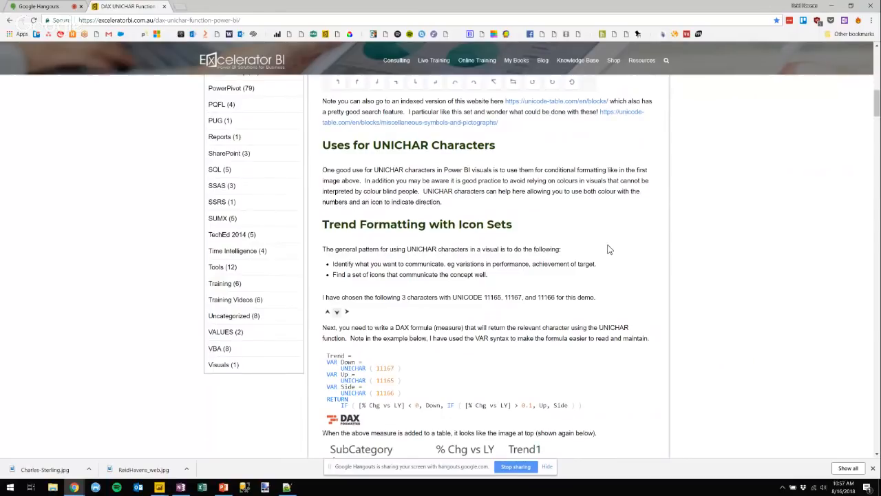
{"action": "scroll", "coordinate": [625, 252], "scroll_direction": "down", "scroll_amount": 20}
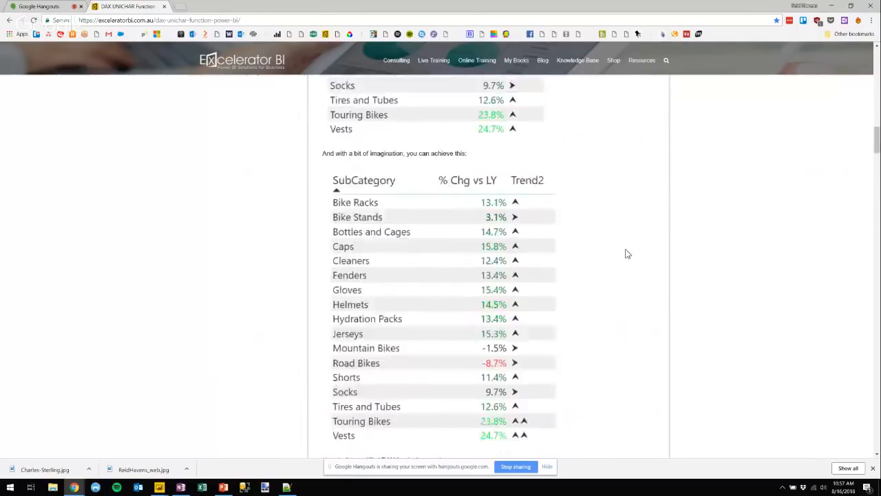
{"action": "scroll", "coordinate": [626, 252], "scroll_direction": "up", "scroll_amount": 15}
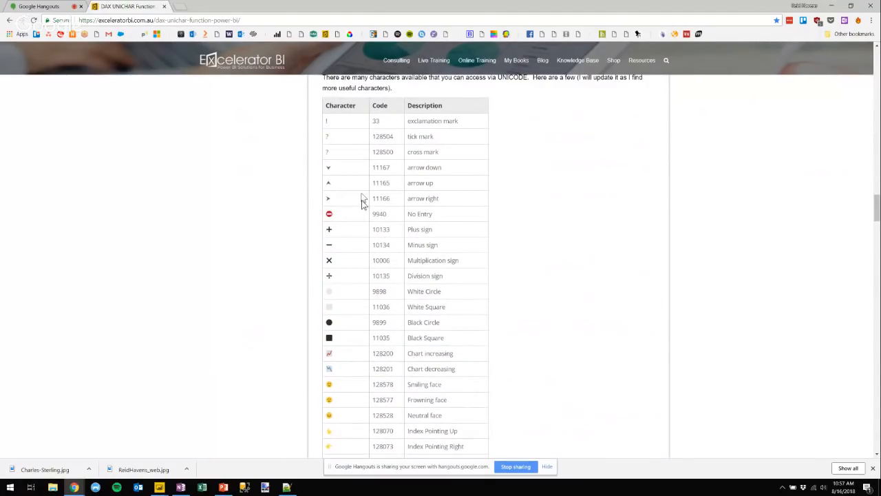
{"action": "scroll", "coordinate": [389, 350], "scroll_direction": "down", "scroll_amount": 1}
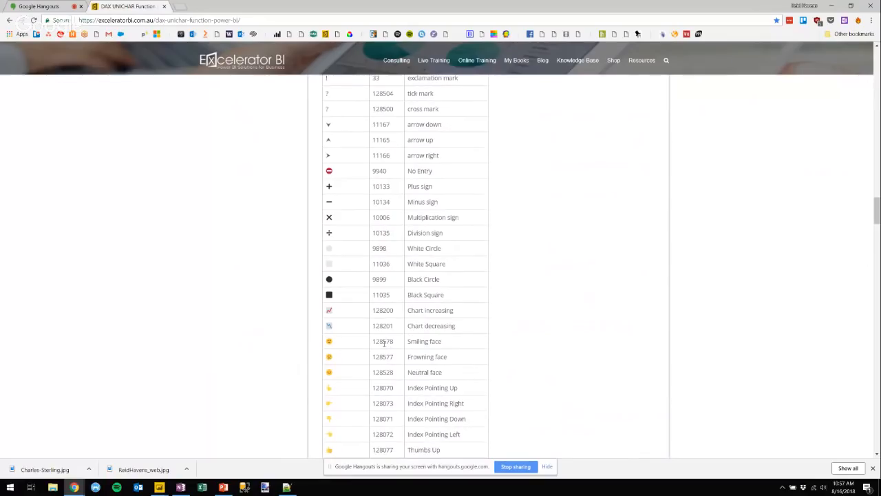
{"action": "scroll", "coordinate": [383, 340], "scroll_direction": "down", "scroll_amount": 1}
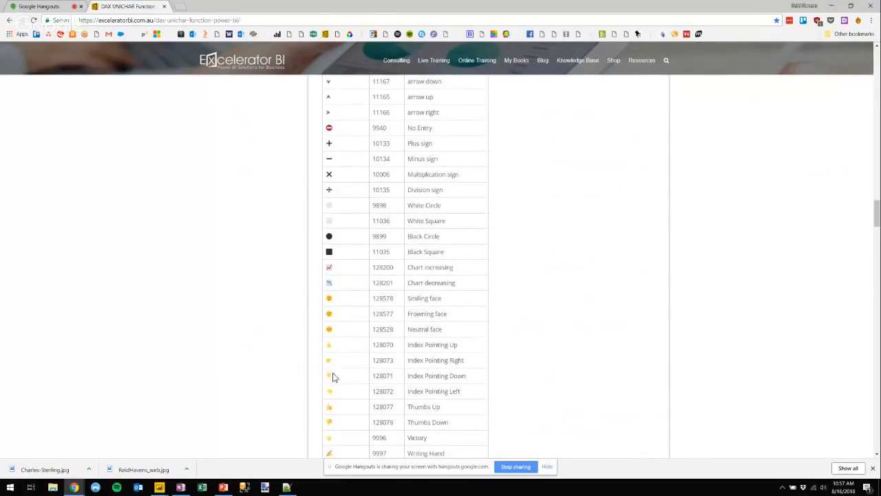
{"action": "scroll", "coordinate": [333, 375], "scroll_direction": "down", "scroll_amount": 1}
{"action": "scroll", "coordinate": [332, 377], "scroll_direction": "down", "scroll_amount": 4}
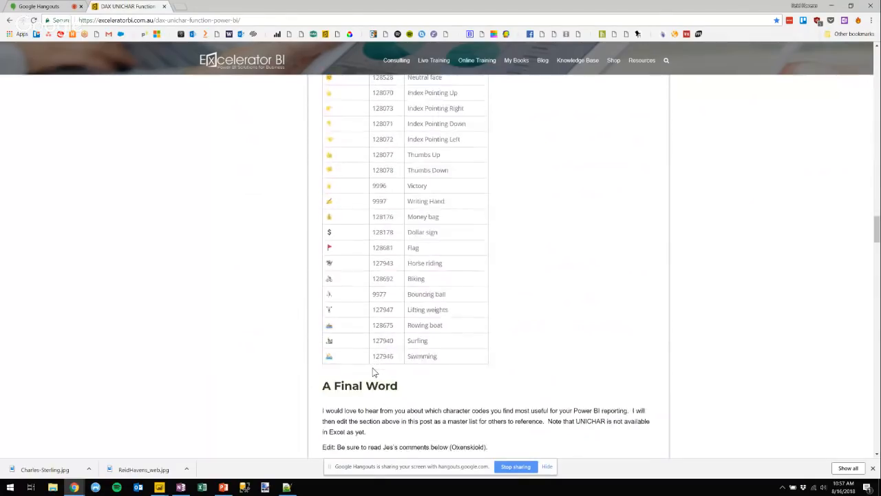
{"action": "scroll", "coordinate": [374, 372], "scroll_direction": "up", "scroll_amount": 7}
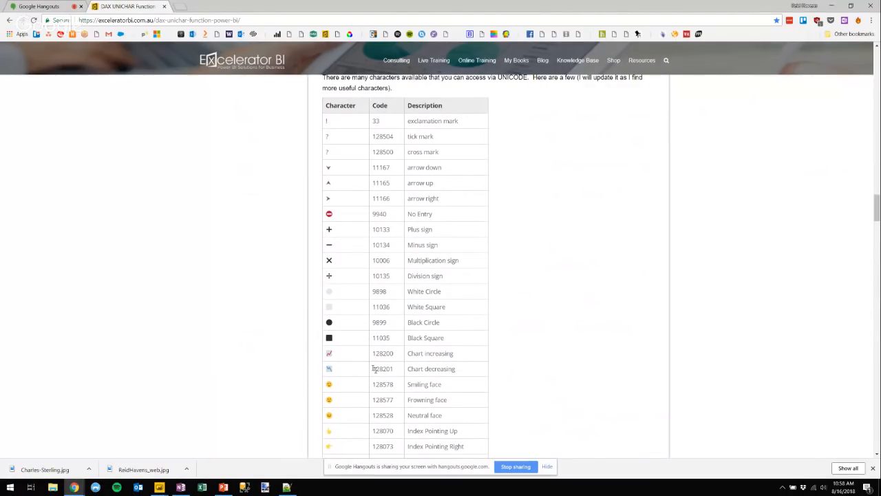
Step: Leave the article and switch to the DAX Images report in Power BI Desktop
{"action": "left_click", "coordinate": [834, 7]}
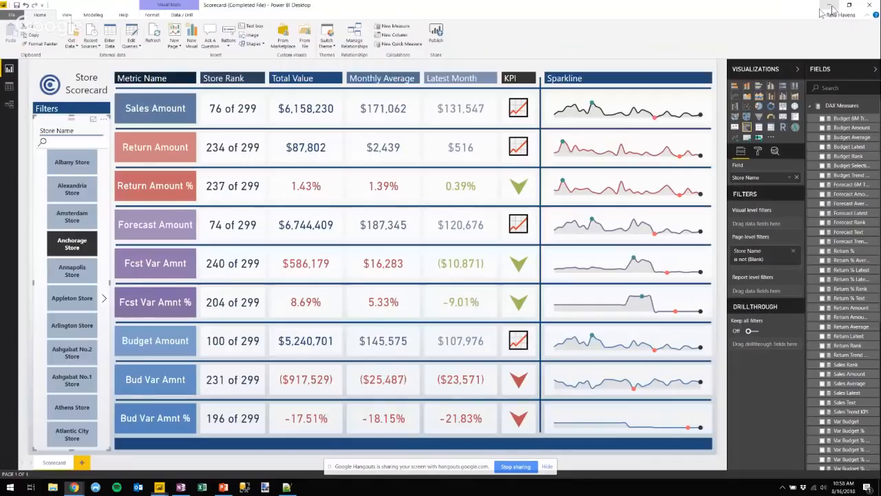
{"action": "mouse_move", "coordinate": [163, 489]}
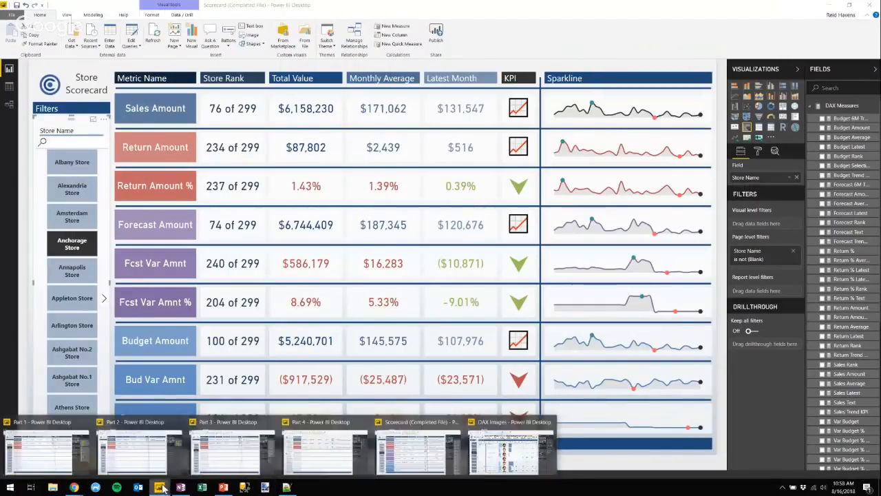
{"action": "left_click", "coordinate": [511, 451]}
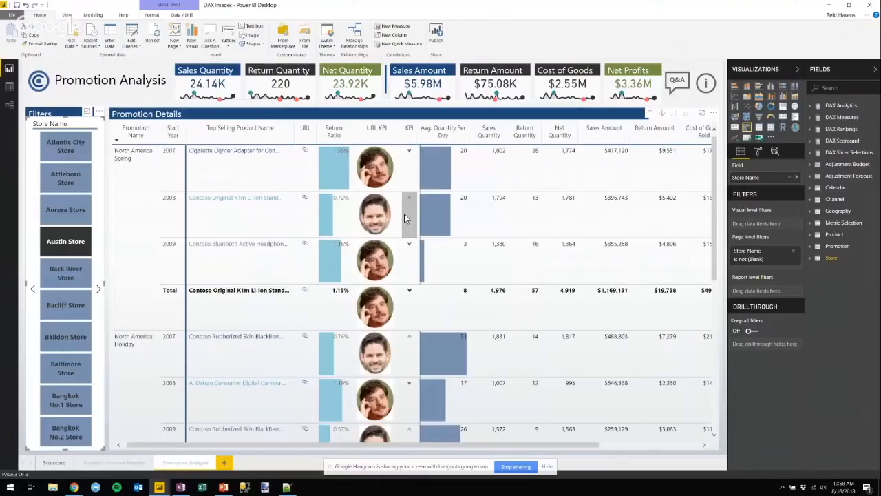
Step: Filter the Promotion Analysis page by store, from Aurora through Baltimore and back to Atlantic City Store, to compare the KPI images
{"action": "left_click", "coordinate": [64, 210]}
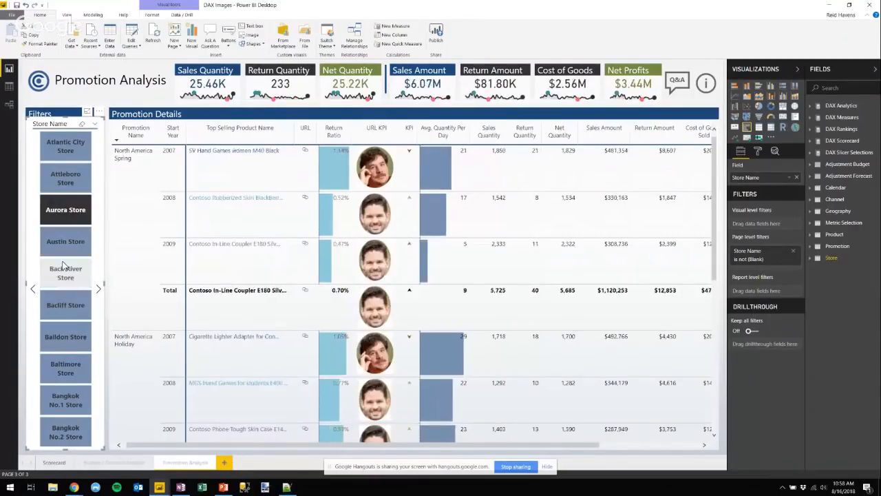
{"action": "left_click", "coordinate": [58, 283]}
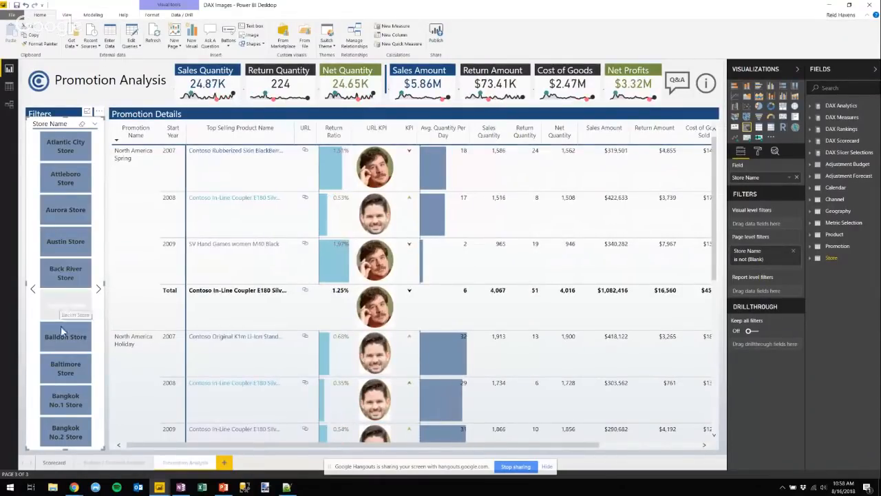
{"action": "left_click", "coordinate": [60, 307]}
{"action": "left_click", "coordinate": [61, 337]}
{"action": "left_click", "coordinate": [64, 367]}
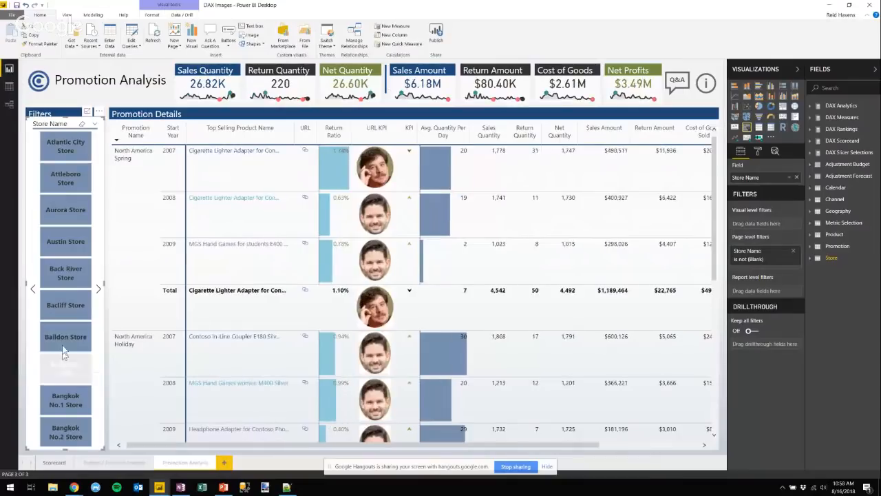
{"action": "left_click", "coordinate": [68, 275]}
{"action": "left_click", "coordinate": [67, 243]}
{"action": "left_click", "coordinate": [65, 210]}
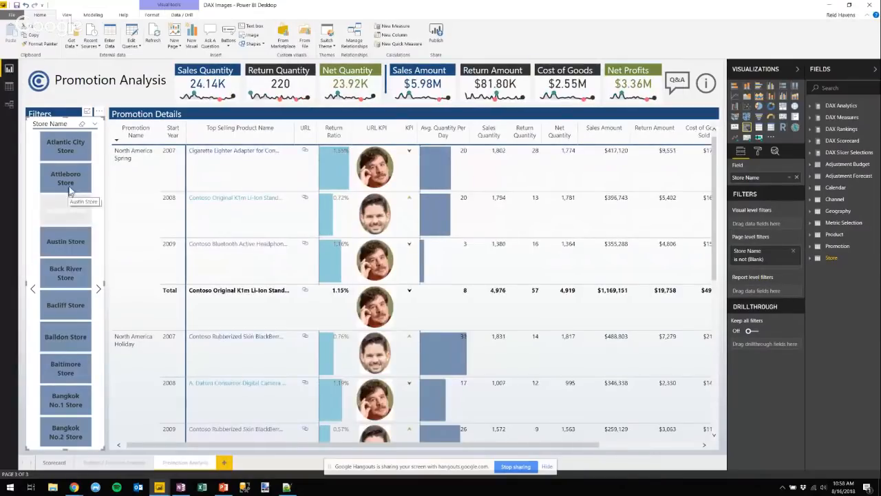
{"action": "left_click", "coordinate": [69, 181]}
{"action": "left_click", "coordinate": [78, 149]}
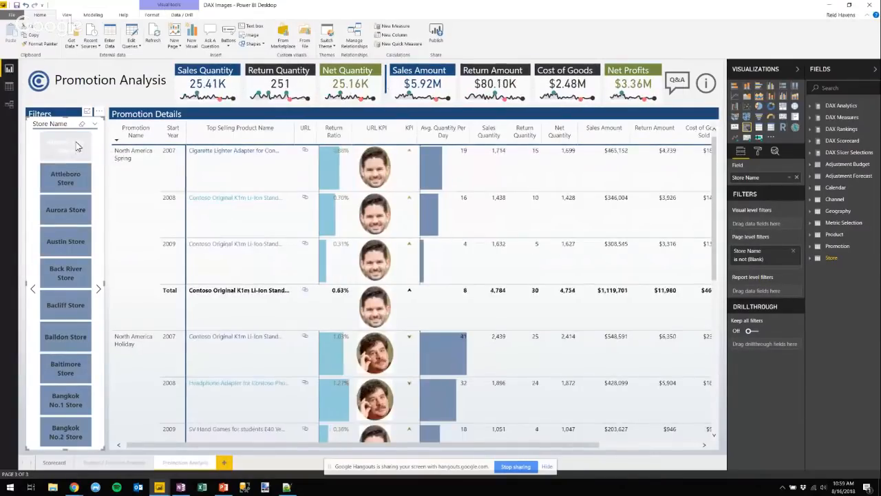
Step: Search the fields for "kpi" and view the full formula of the Return Quantity Ratio KPI measure, then collapse the formula
{"action": "left_click", "coordinate": [833, 108]}
{"action": "left_click", "coordinate": [841, 87]}
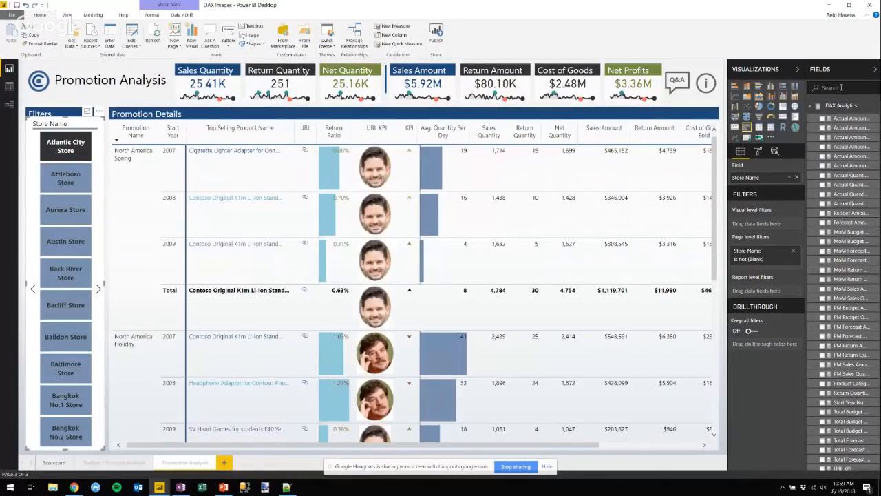
{"action": "type", "text": "kpi"}
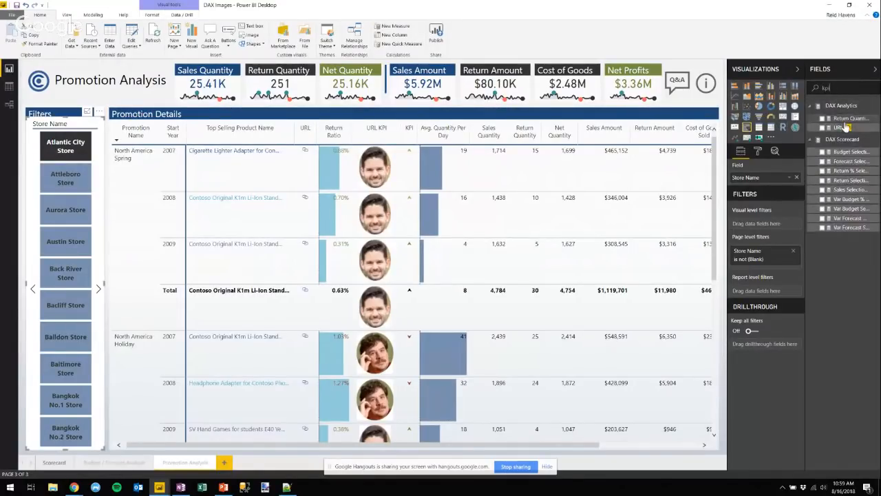
{"action": "left_click", "coordinate": [848, 118]}
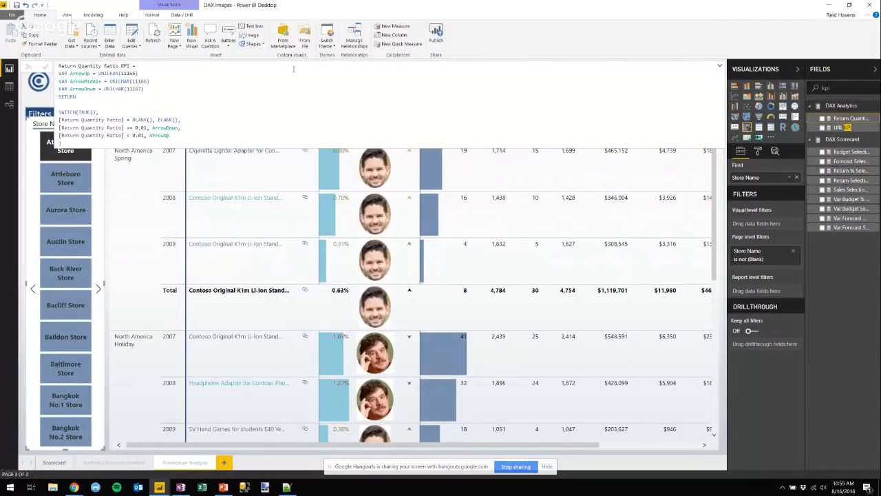
{"action": "left_click", "coordinate": [720, 66]}
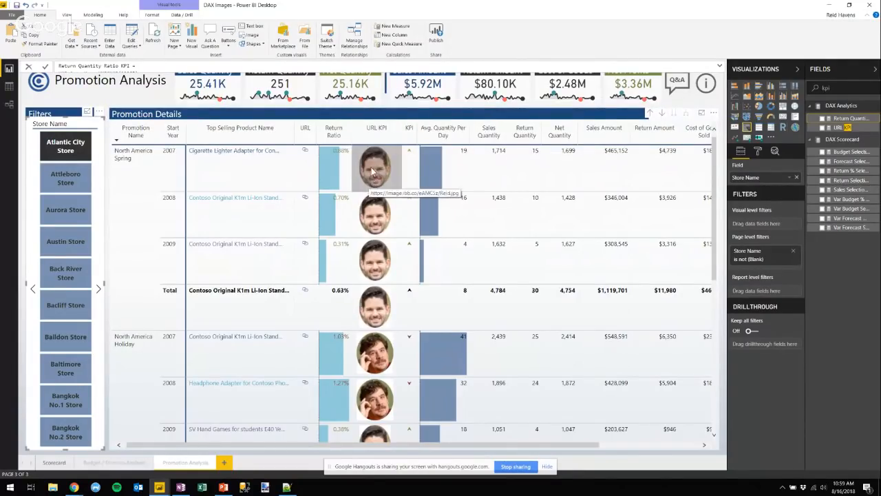
Step: Open the URL KPI measure to examine its formula
{"action": "left_click", "coordinate": [842, 128]}
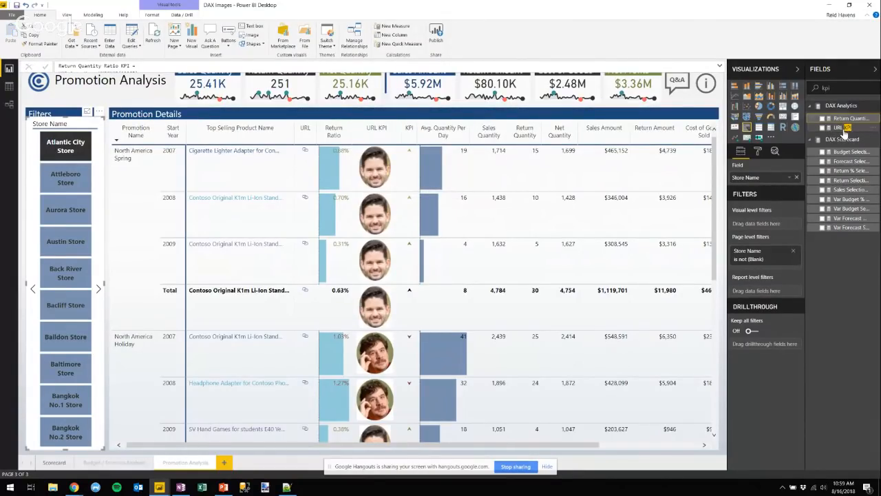